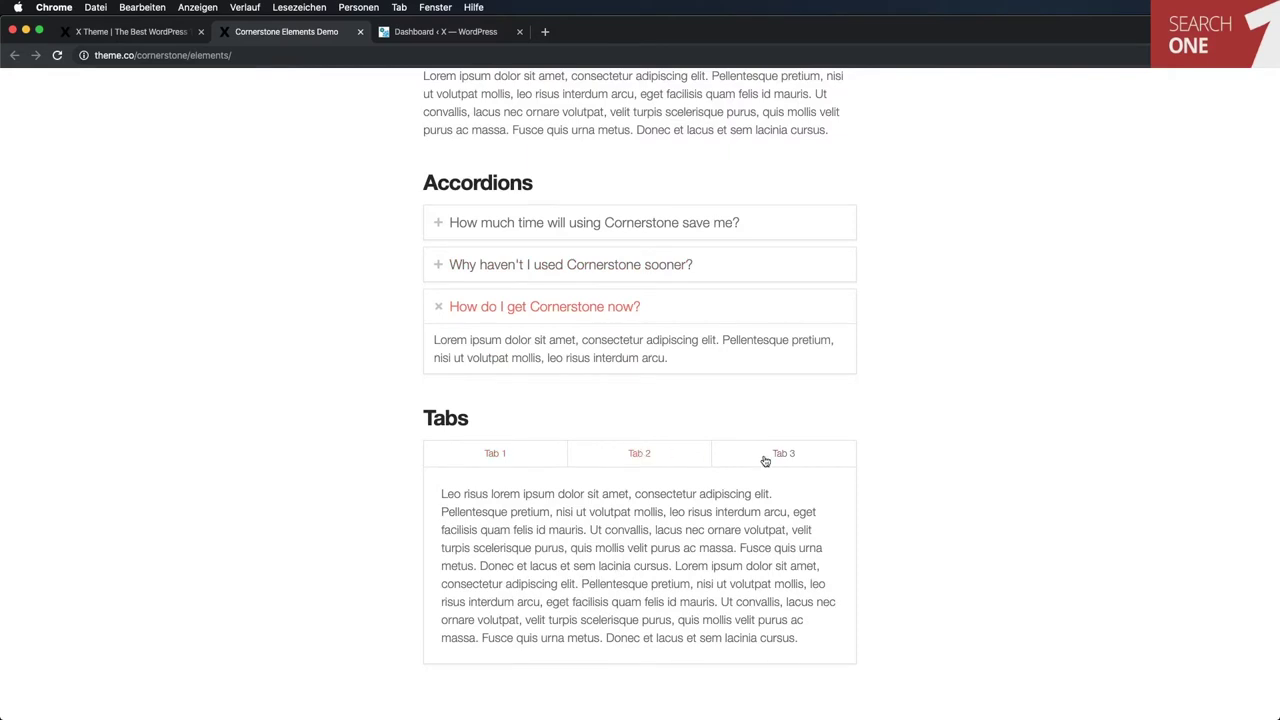
Show Tab 3 of the Cornerstone elements demo, look over the rest of the page, and close the demo.
left_click(765, 456)
scroll(763, 458, "down", 20)
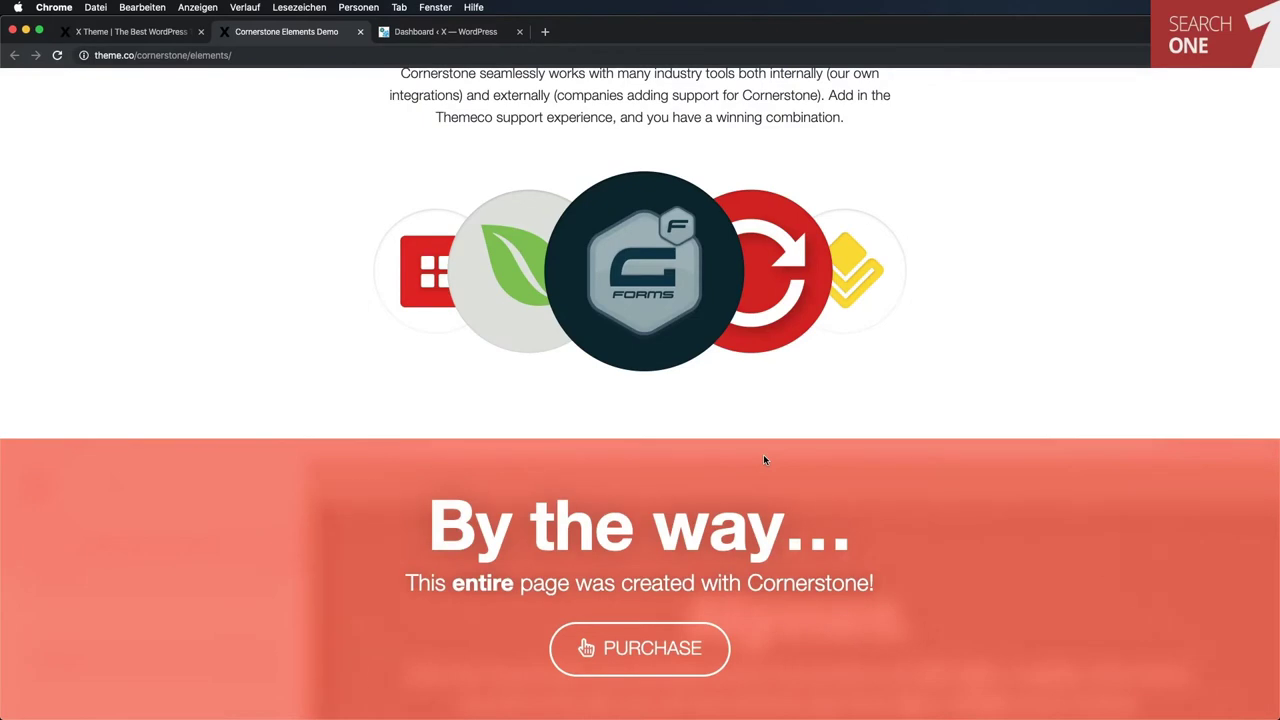
key("super+w")
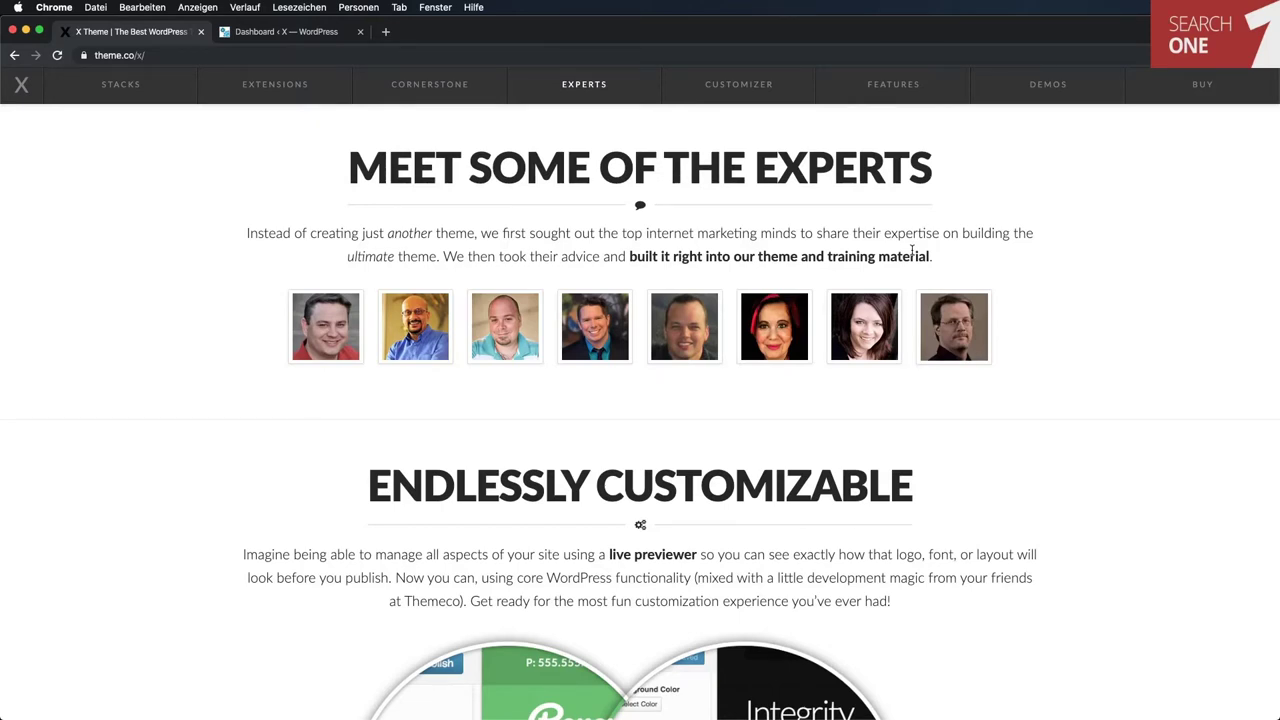
Look through the X theme product page from the customizer section to shortcodes, layout and navigation options, and WooCommerce designs.
scroll(912, 252, "down", 5)
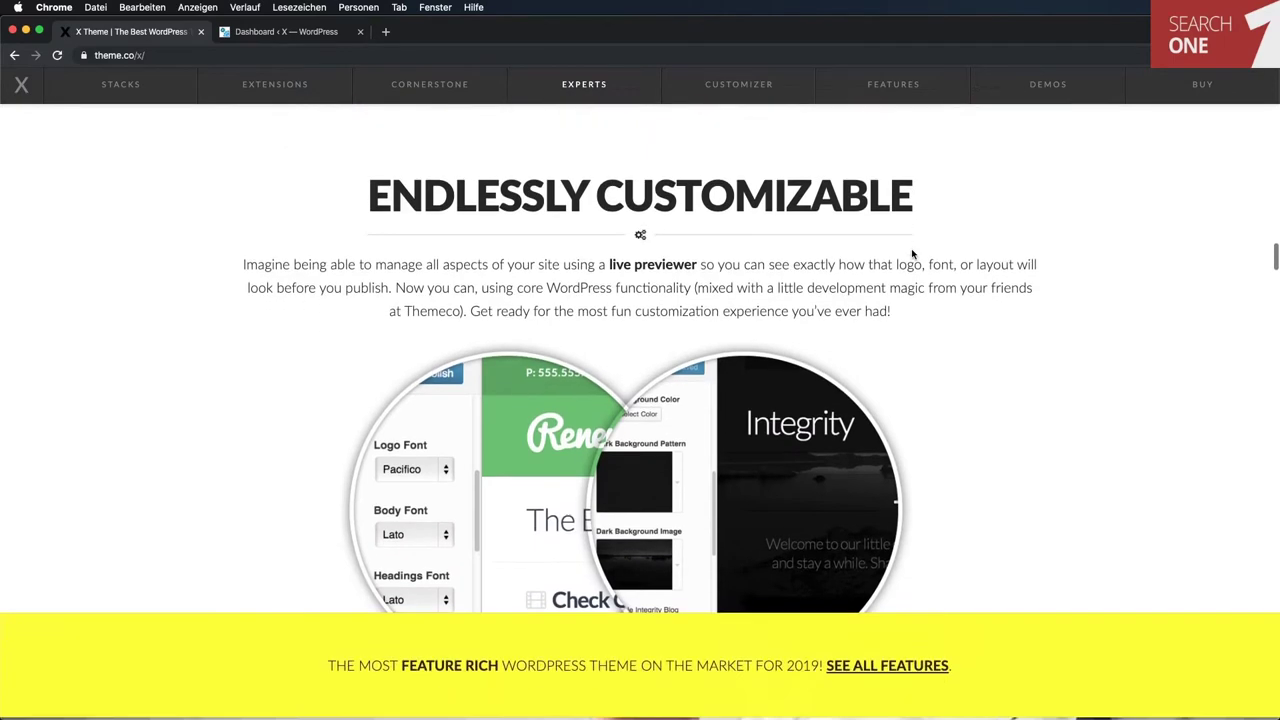
scroll(912, 254, "down", 10)
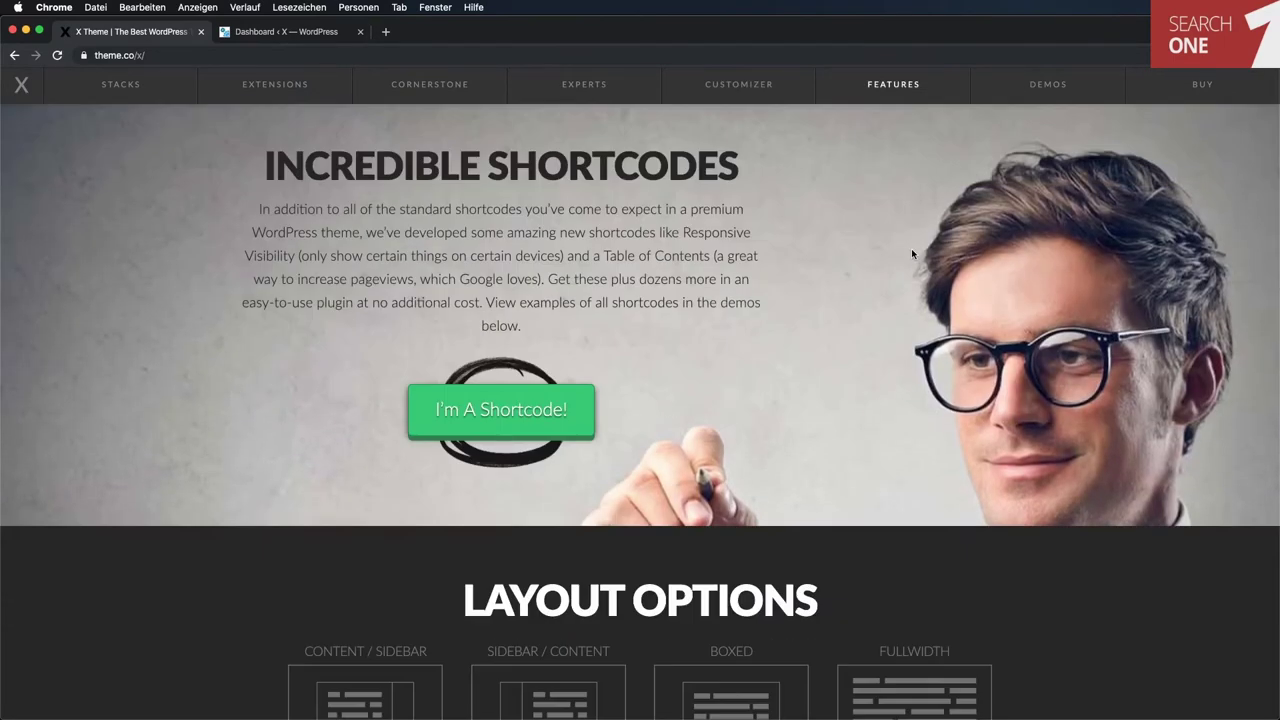
scroll(911, 254, "down", 11)
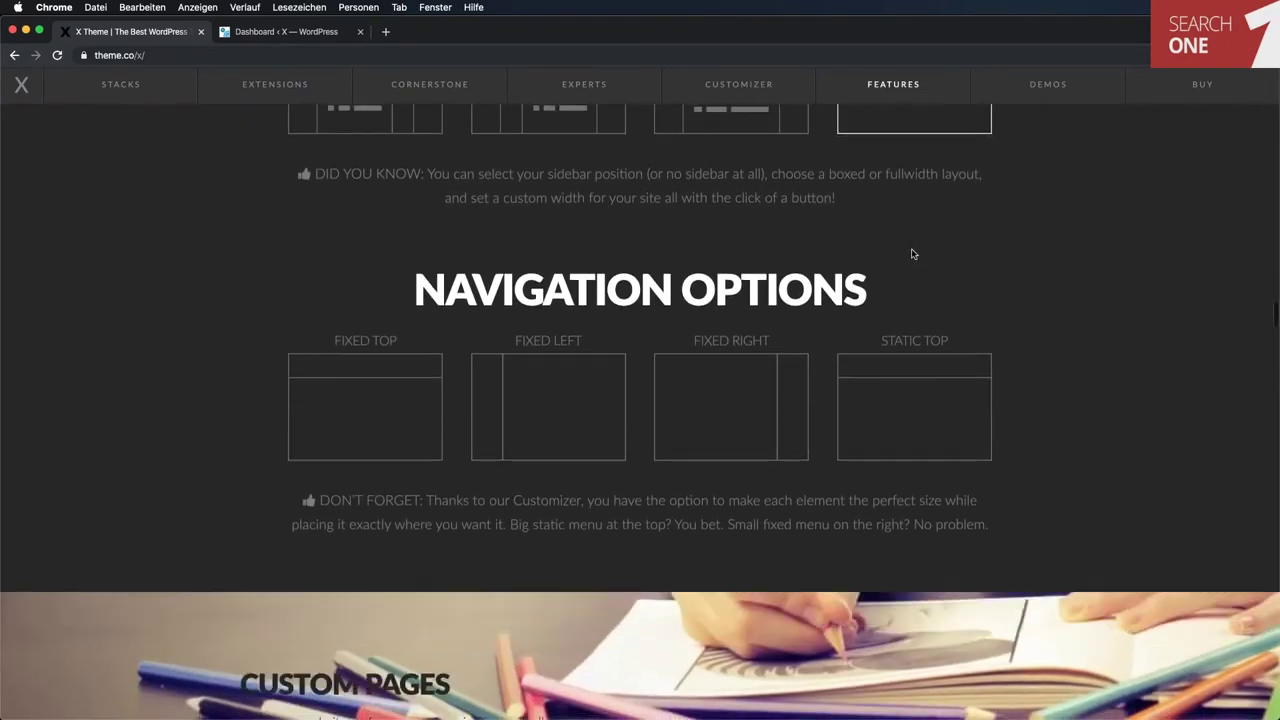
scroll(911, 254, "down", 15)
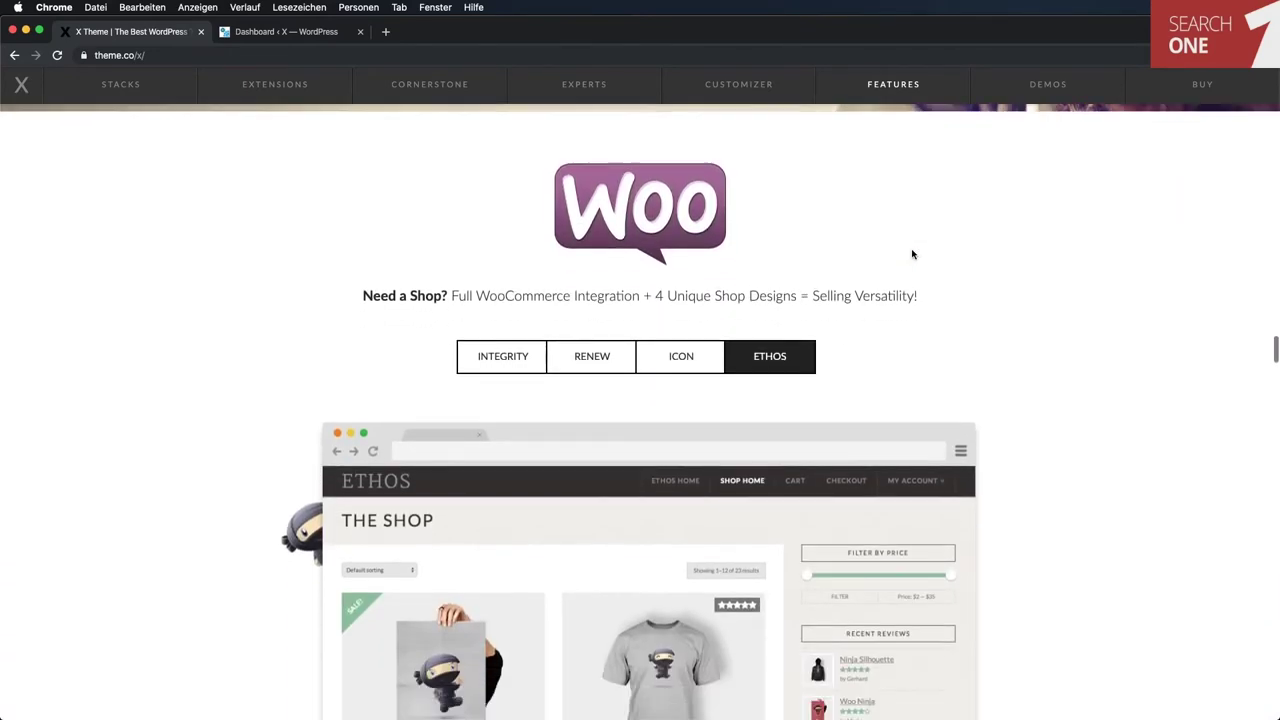
scroll(912, 254, "down", 5)
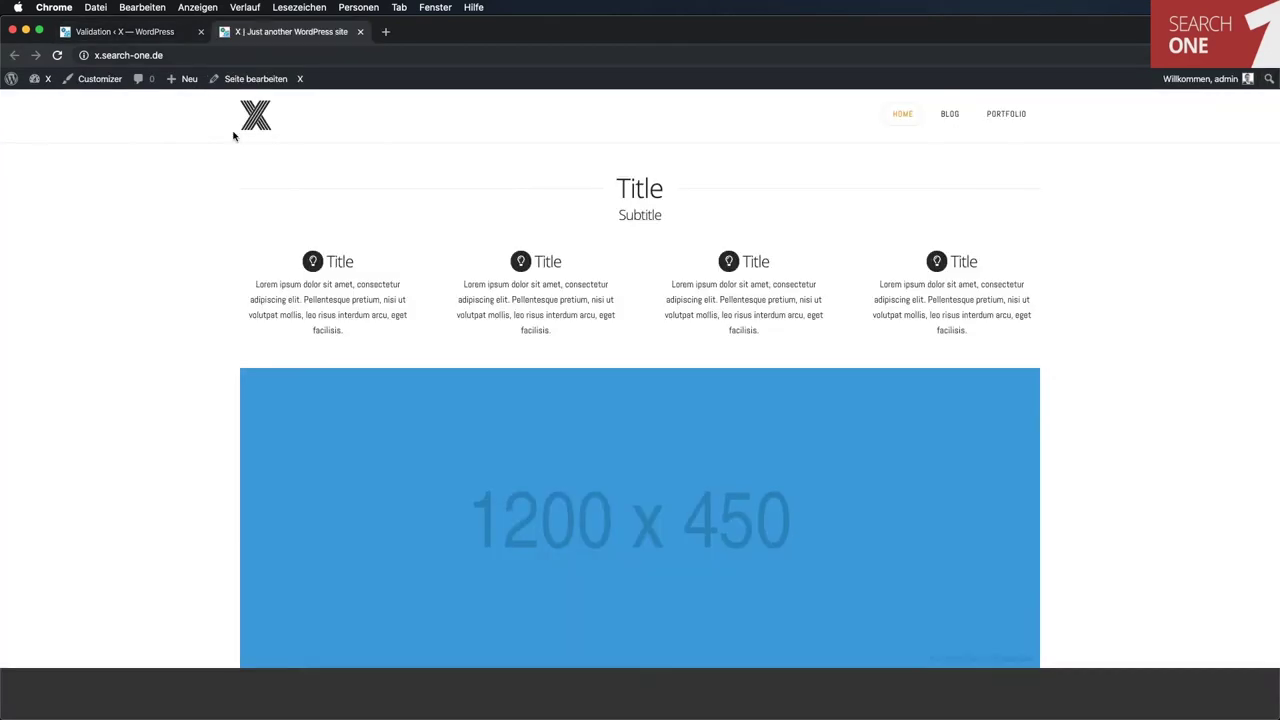
Look over the site's demo home page down to its footer and close it.
scroll(233, 136, "down", 10)
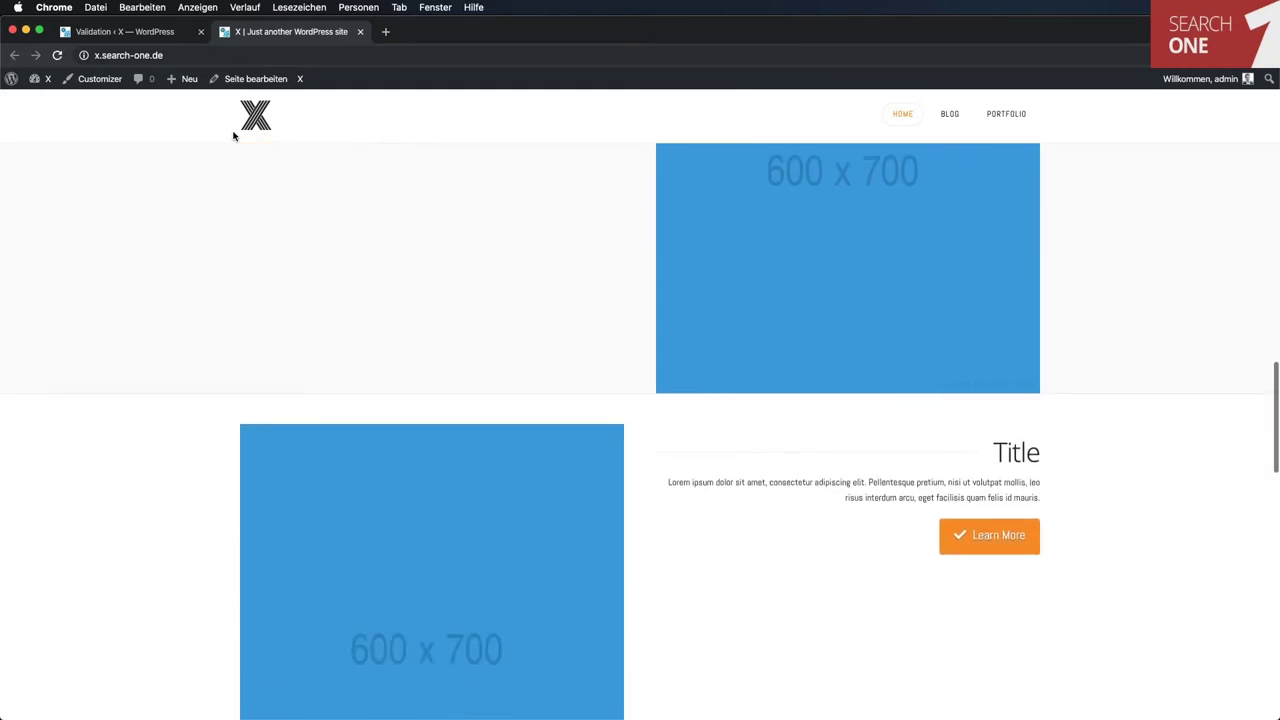
scroll(233, 136, "down", 15)
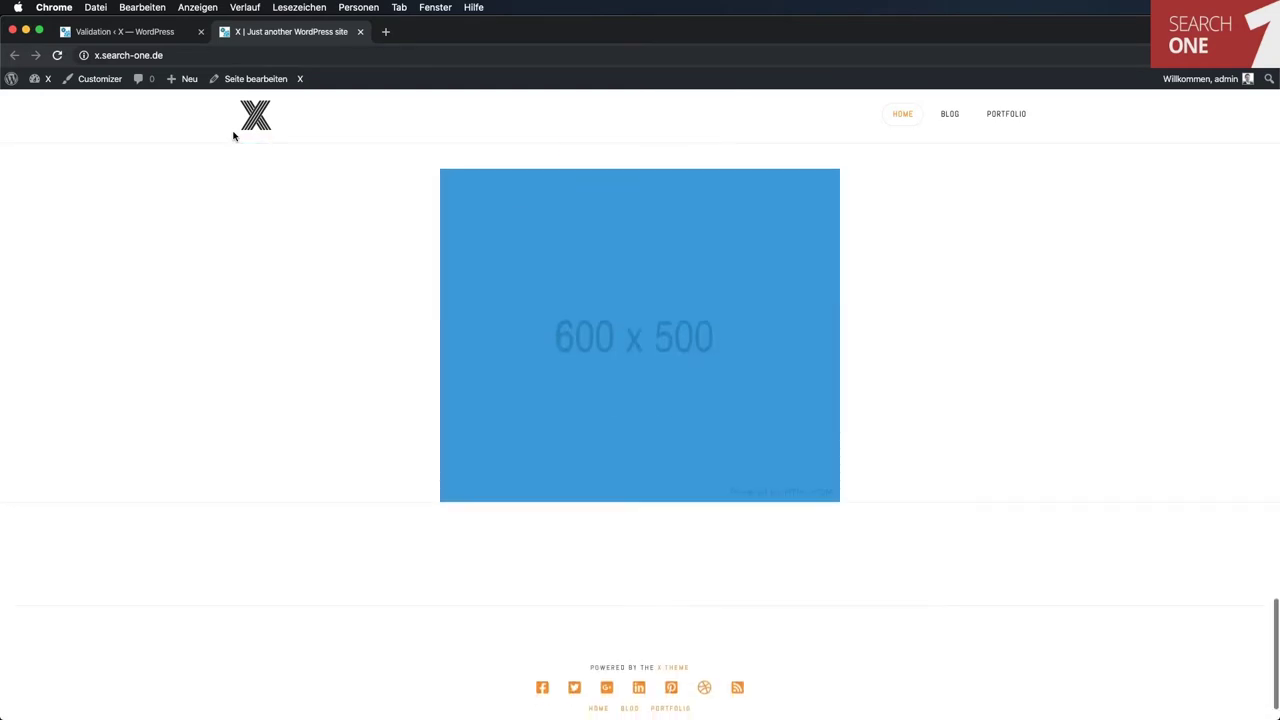
key("super+w")
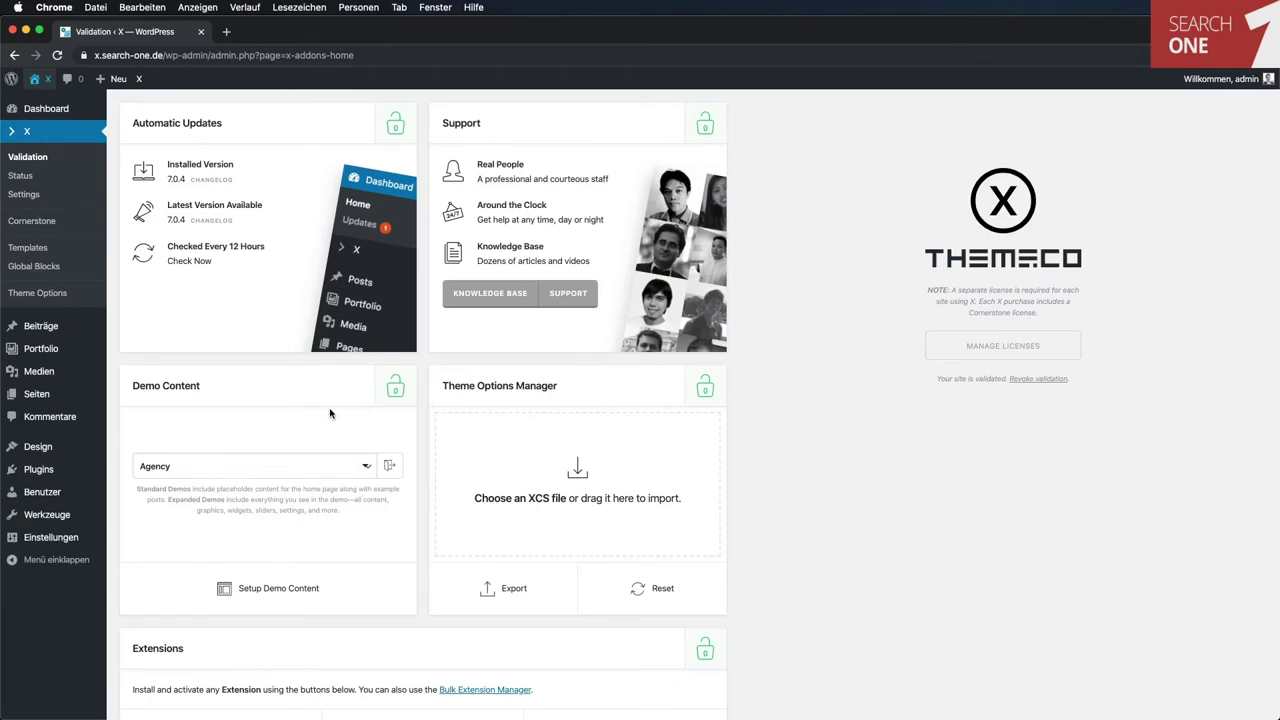
Examine the X Validation page from the demo content area through the first rows of installable extensions.
scroll(330, 412, "down", 2)
scroll(330, 412, "down", 5)
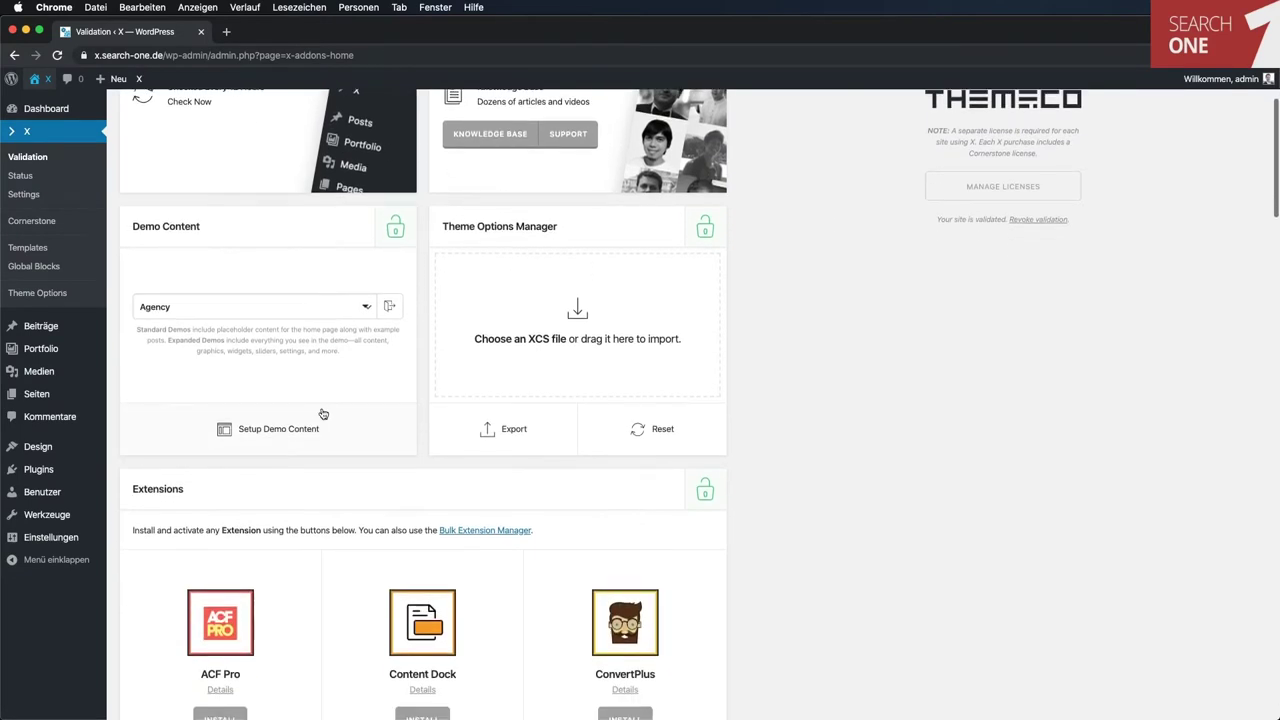
scroll(278, 435, "down", 8)
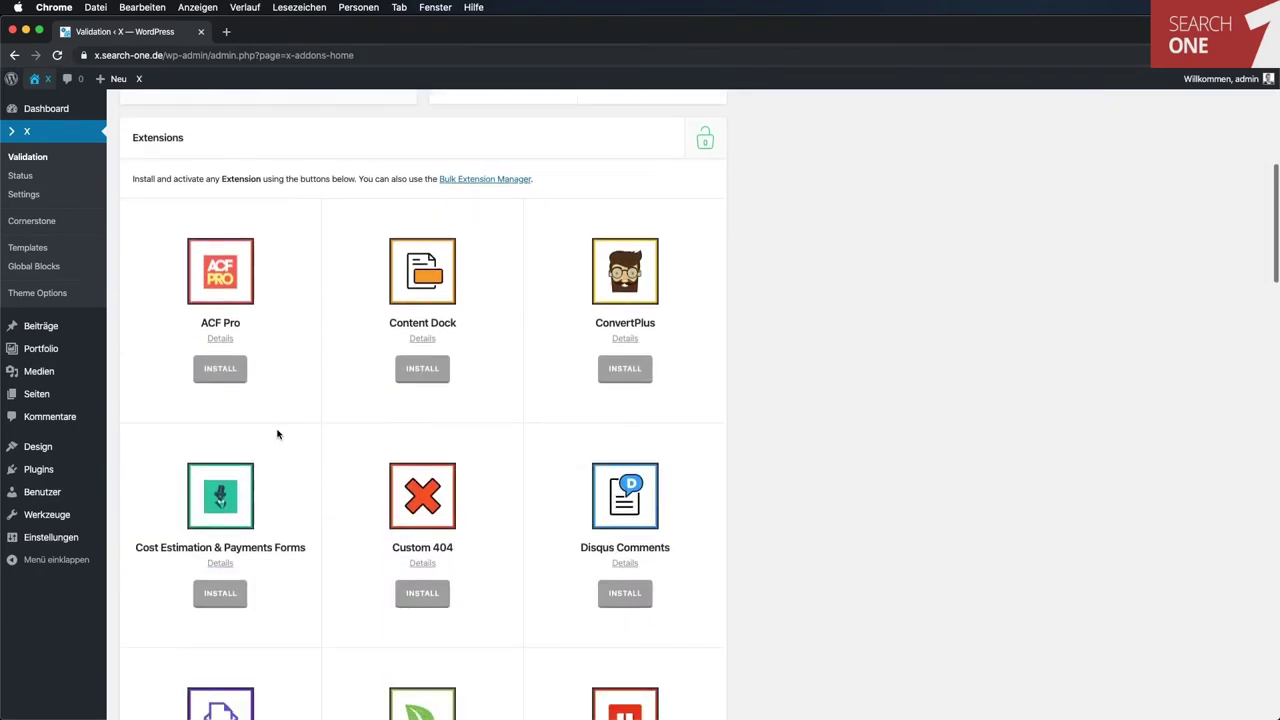
scroll(278, 434, "down", 2)
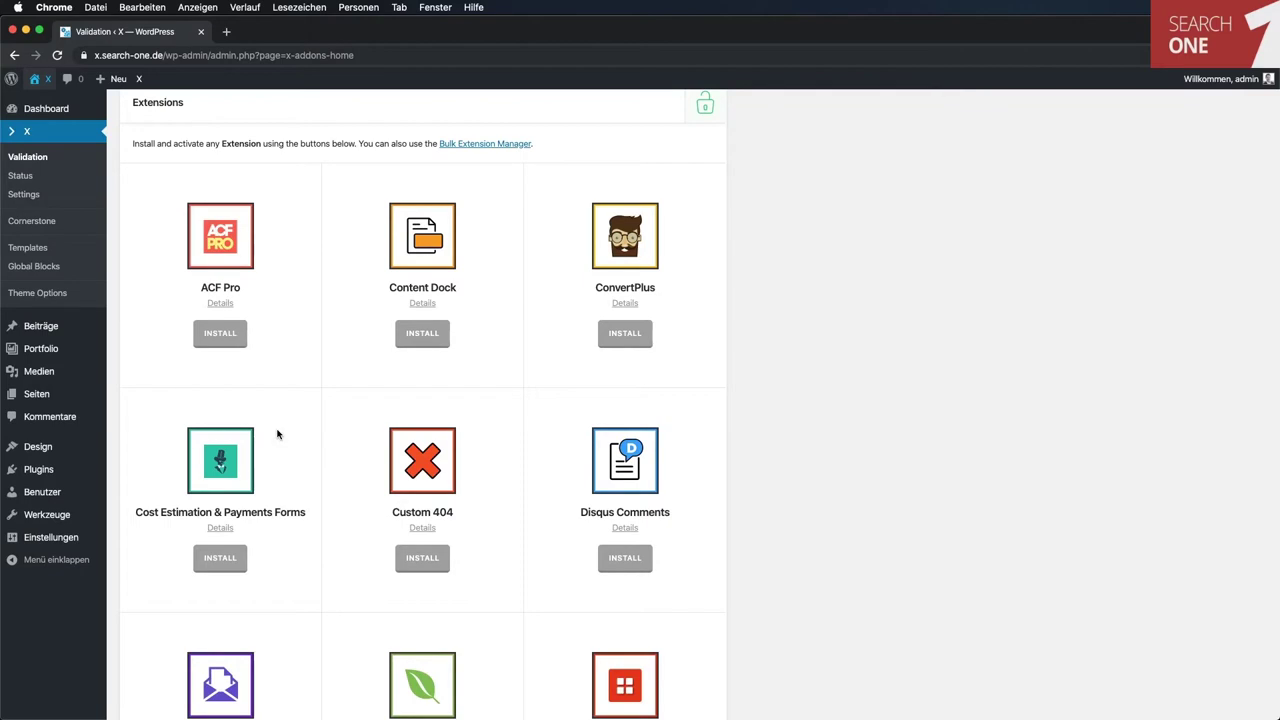
scroll(278, 434, "down", 13)
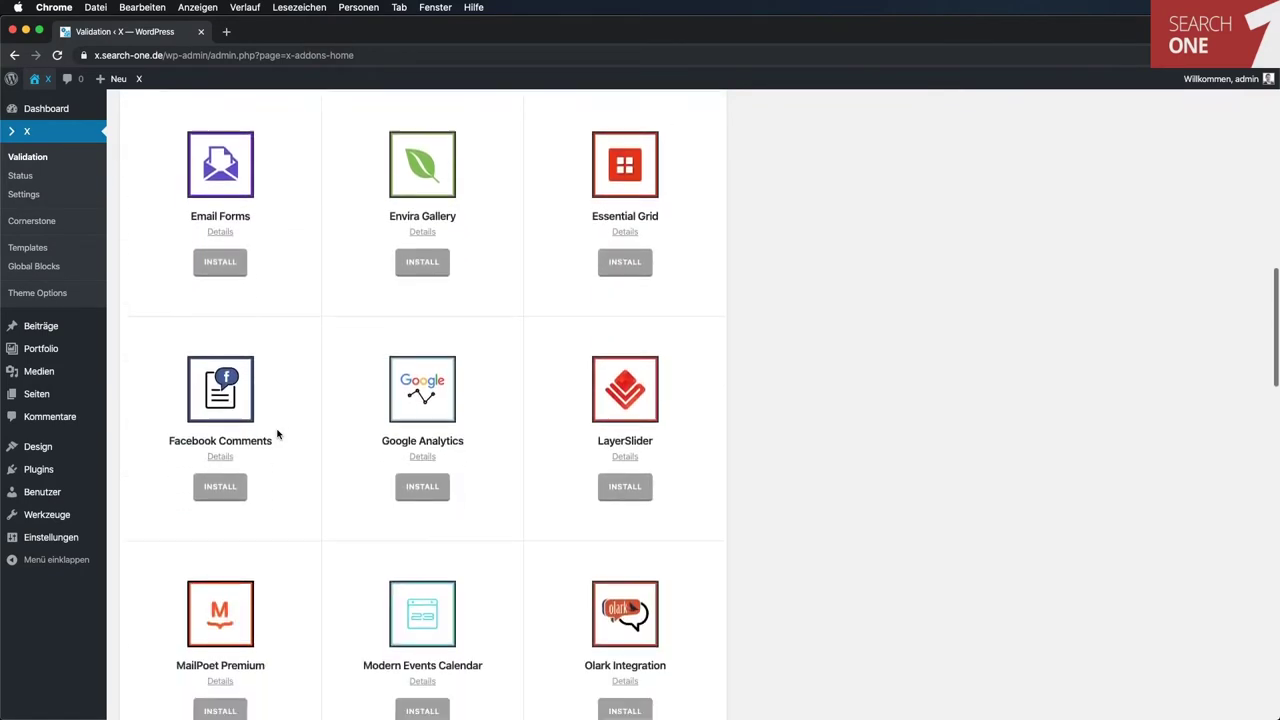
scroll(278, 434, "up", 13)
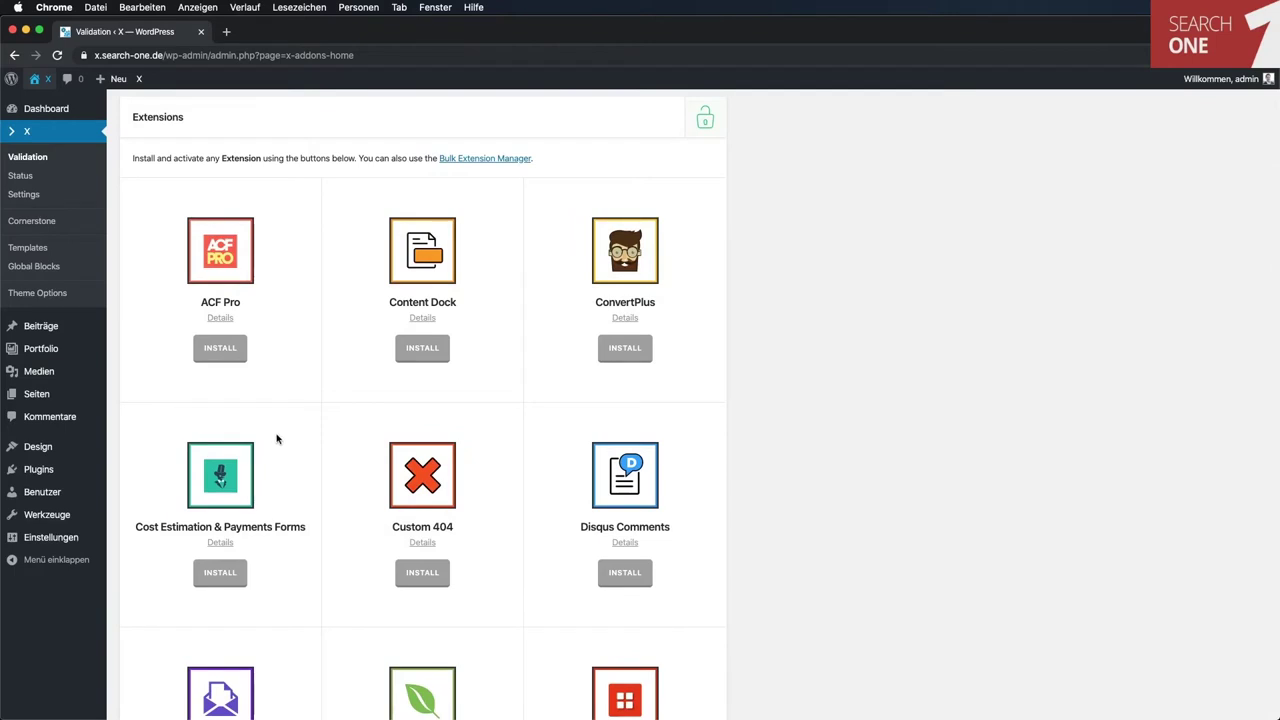
scroll(278, 438, "down", 6)
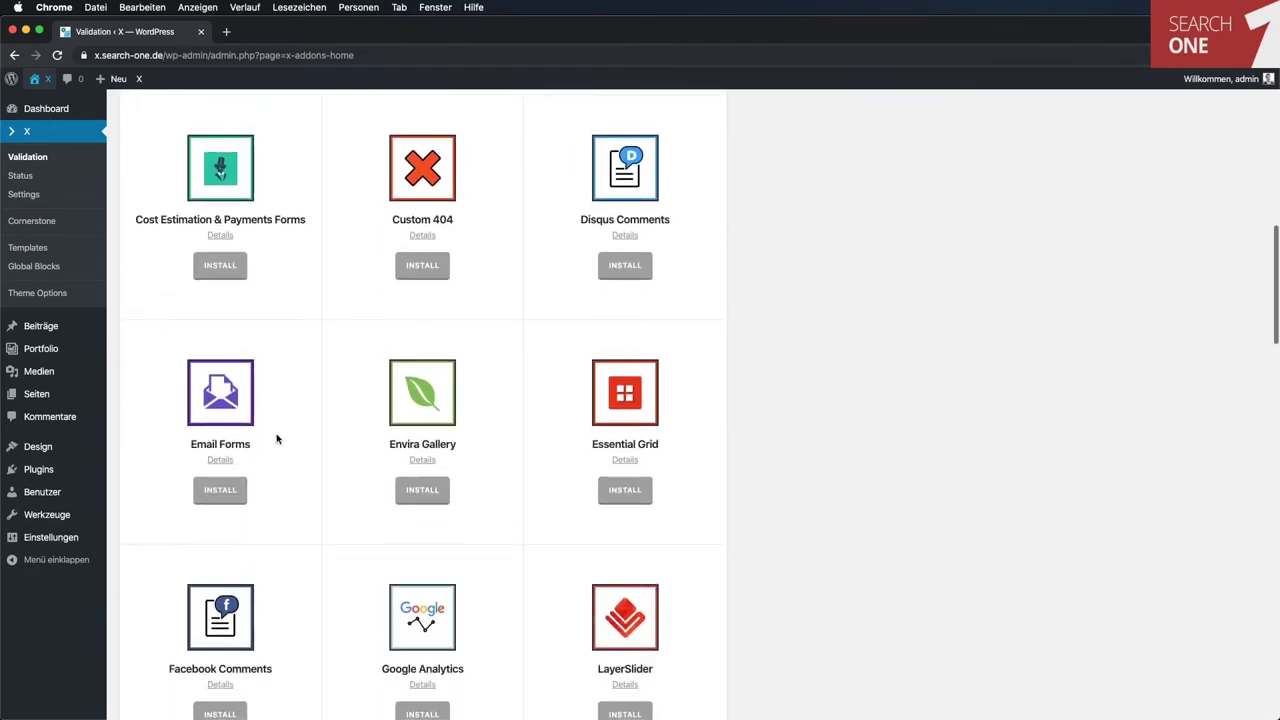
scroll(278, 438, "up", 9)
scroll(277, 357, "down", 10)
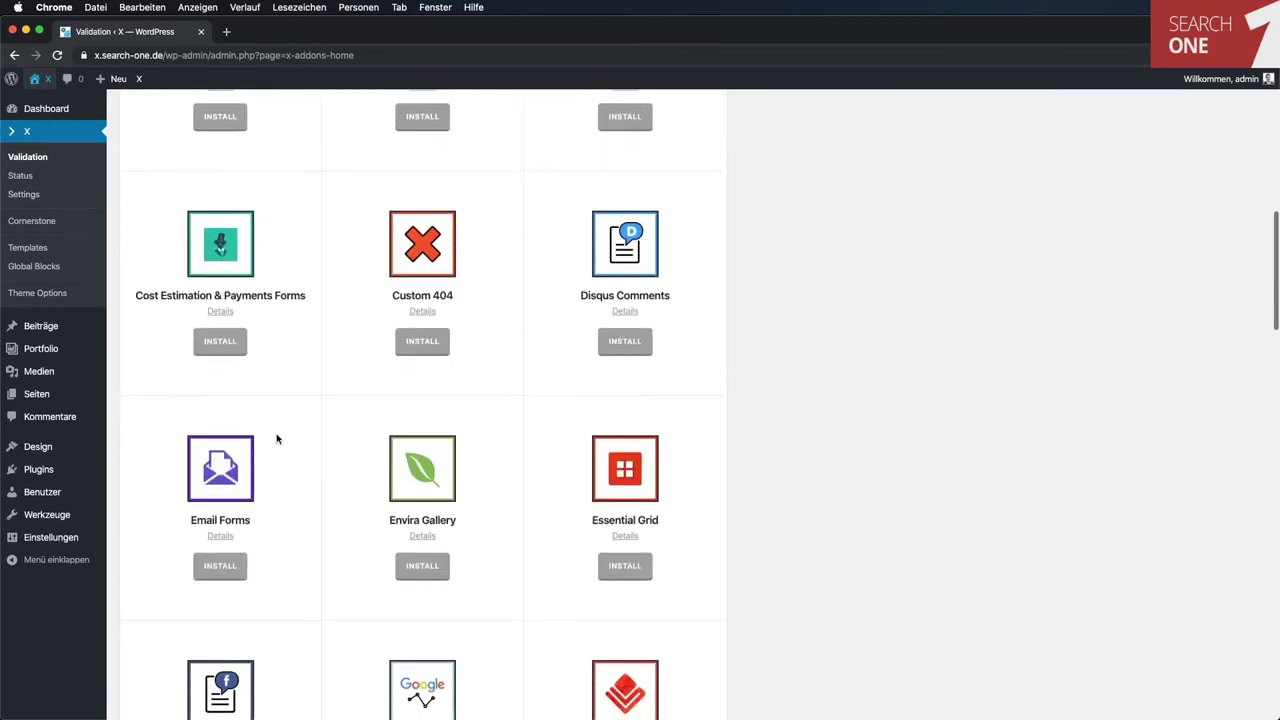
Browse the remaining X extensions through to the approved plugins such as Contact Form 7 and WooCommerce.
scroll(277, 438, "down", 1)
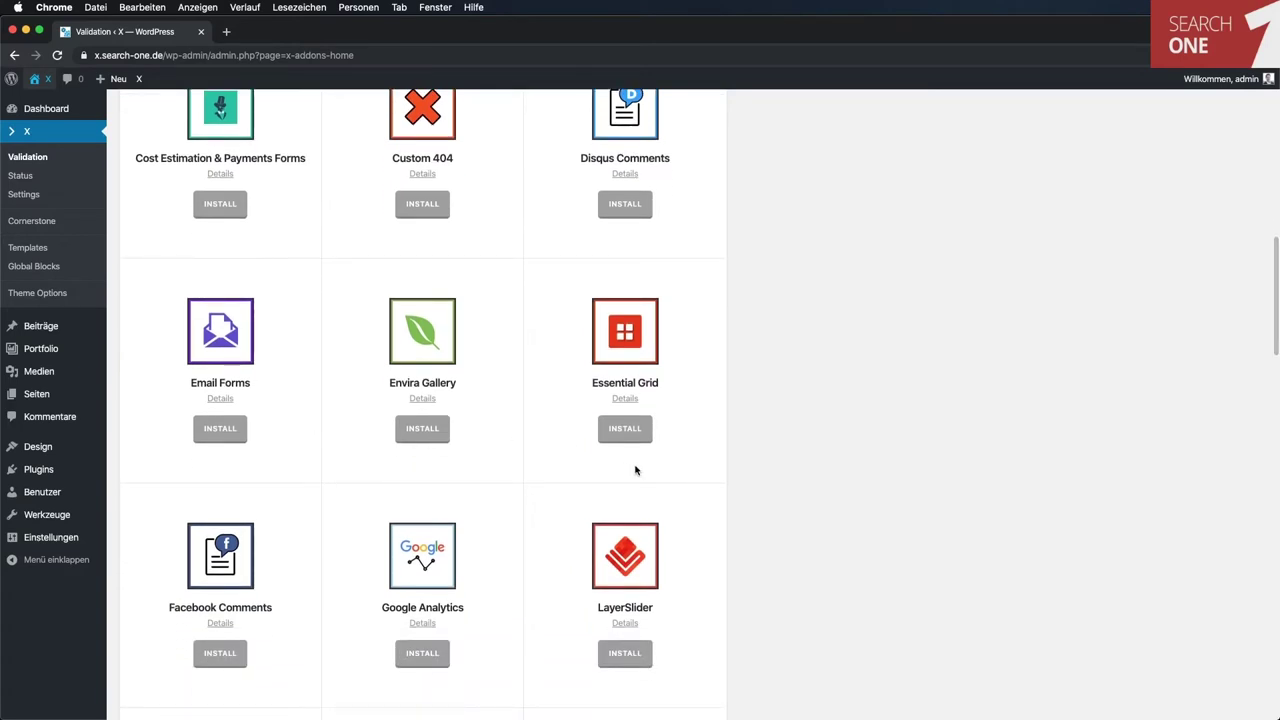
scroll(760, 465, "down", 4)
scroll(760, 465, "down", 3)
scroll(760, 465, "down", 16)
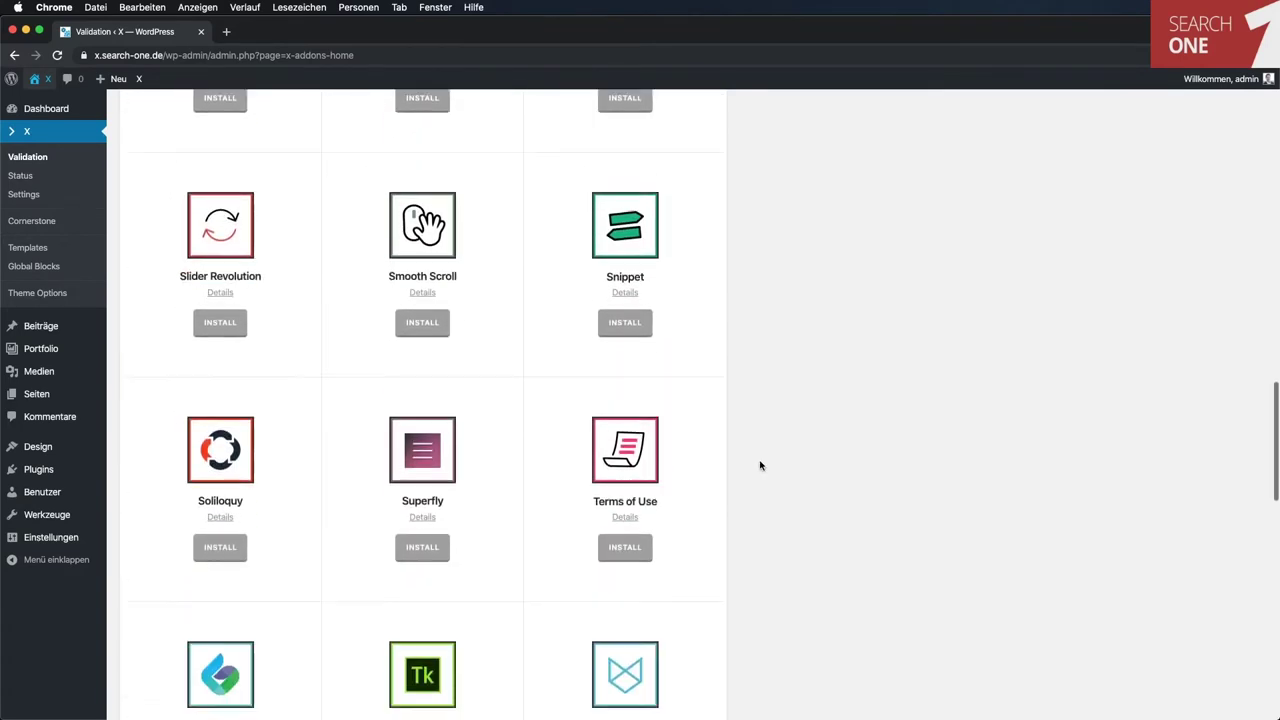
scroll(760, 465, "down", 1)
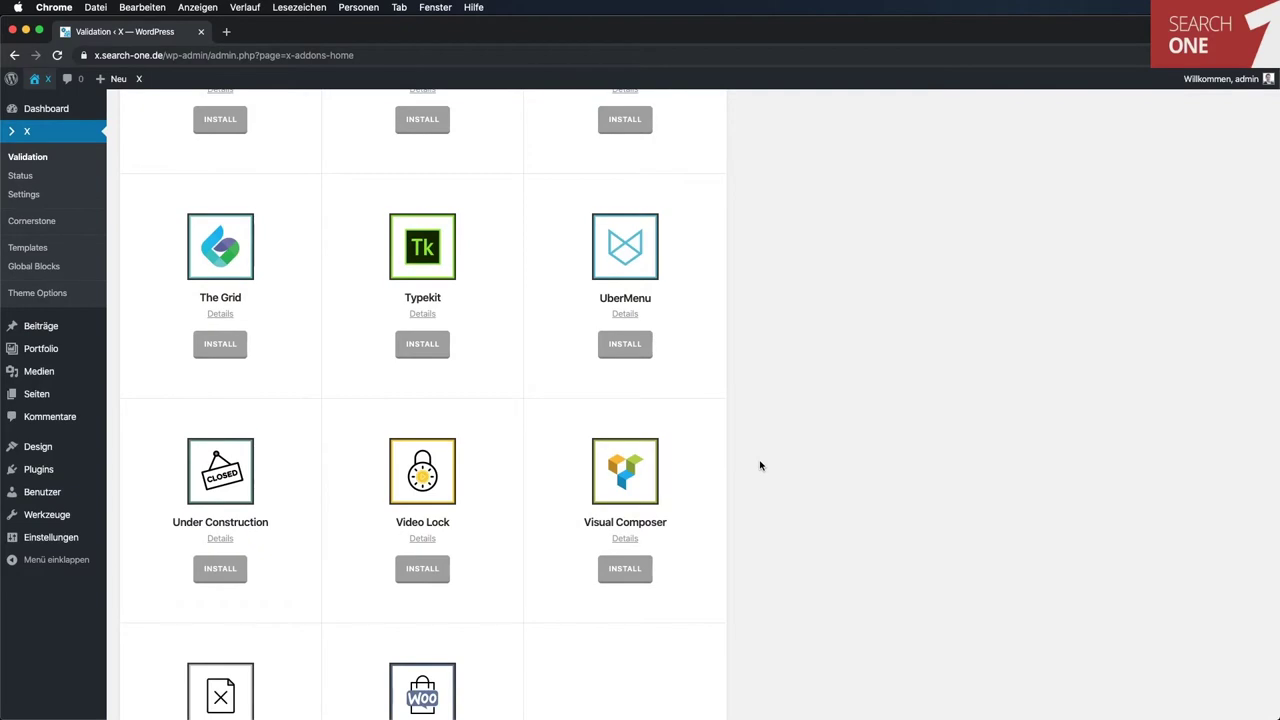
scroll(760, 465, "down", 4)
scroll(760, 465, "down", 2)
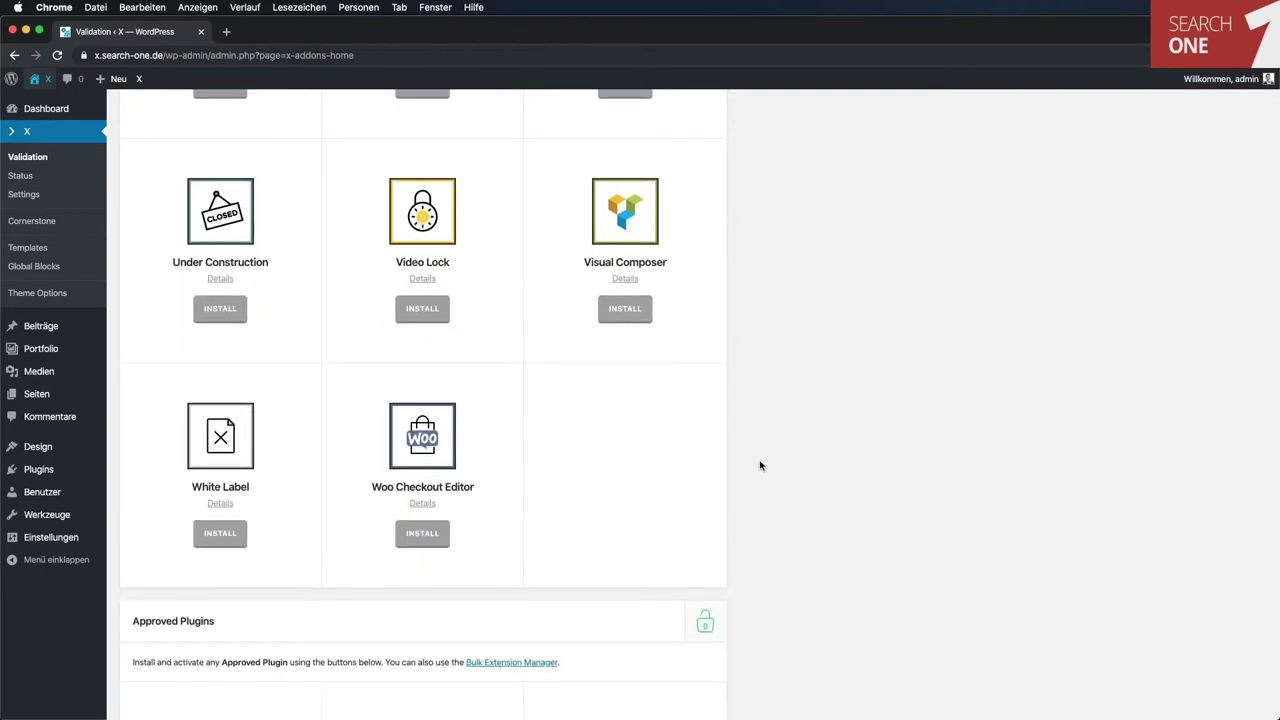
scroll(760, 465, "down", 10)
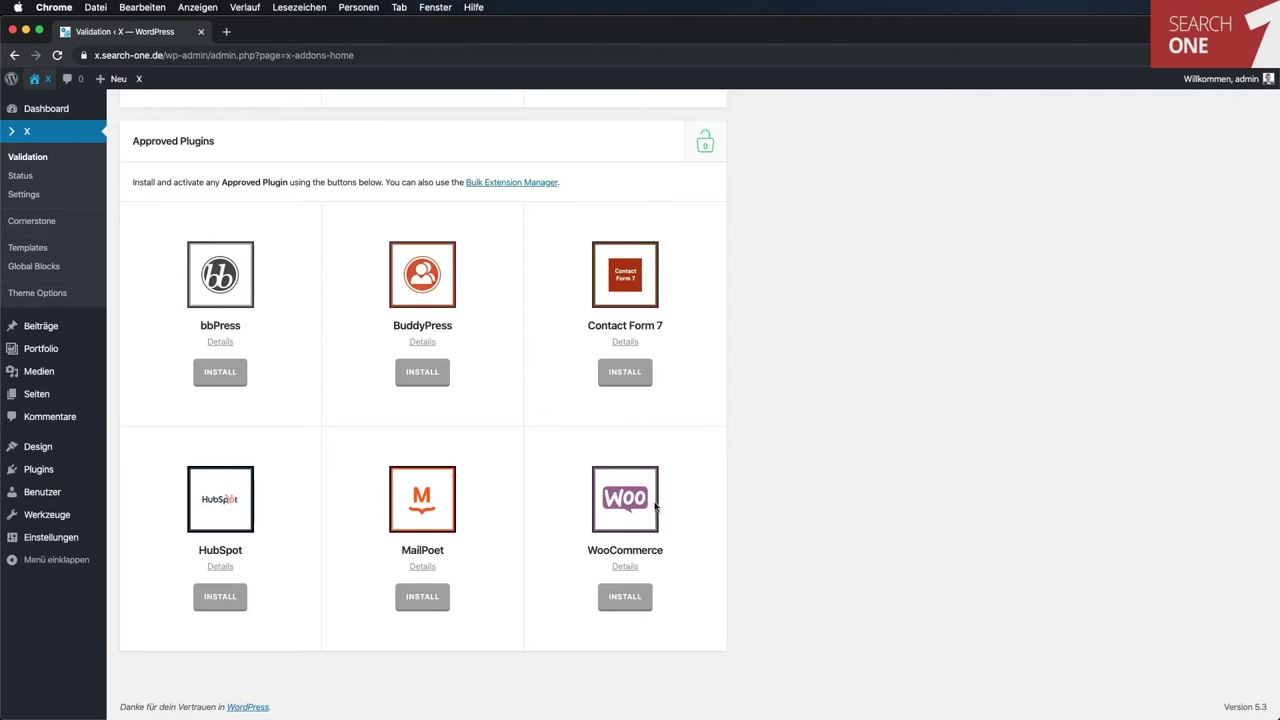
View the X Status page and examine the Administrator permission macros in the X Settings.
left_click(26, 177)
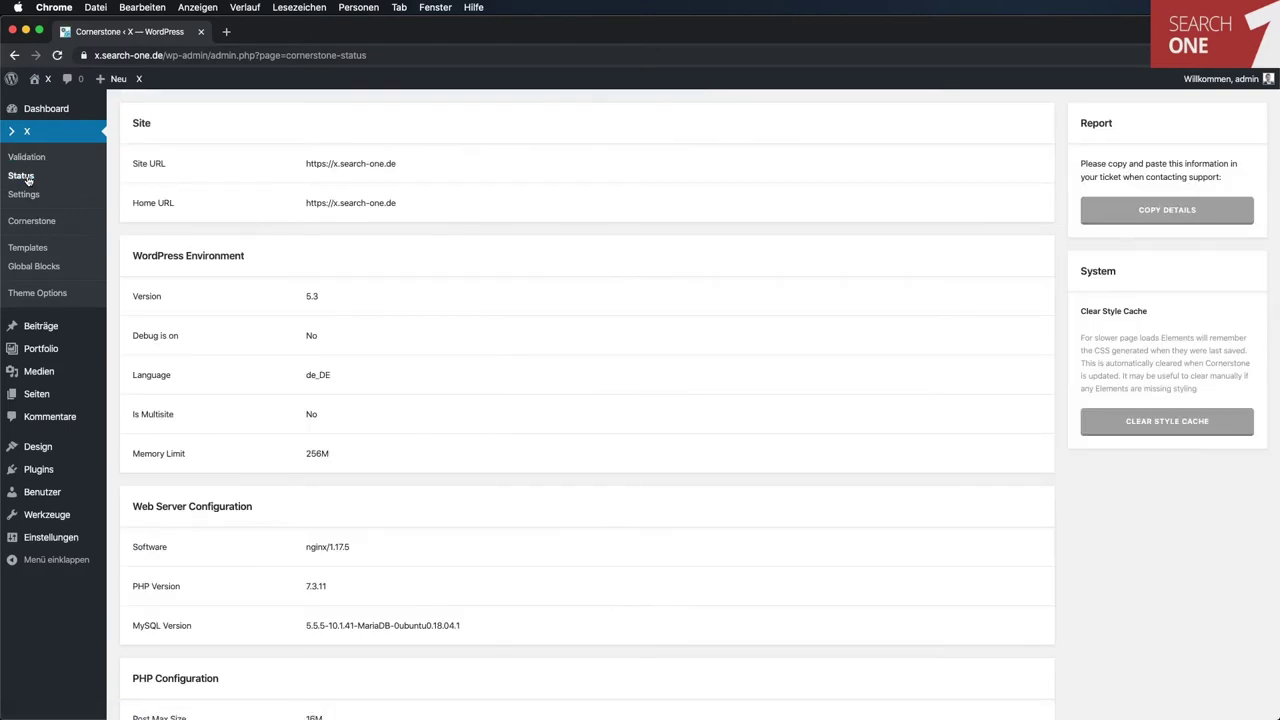
left_click(30, 194)
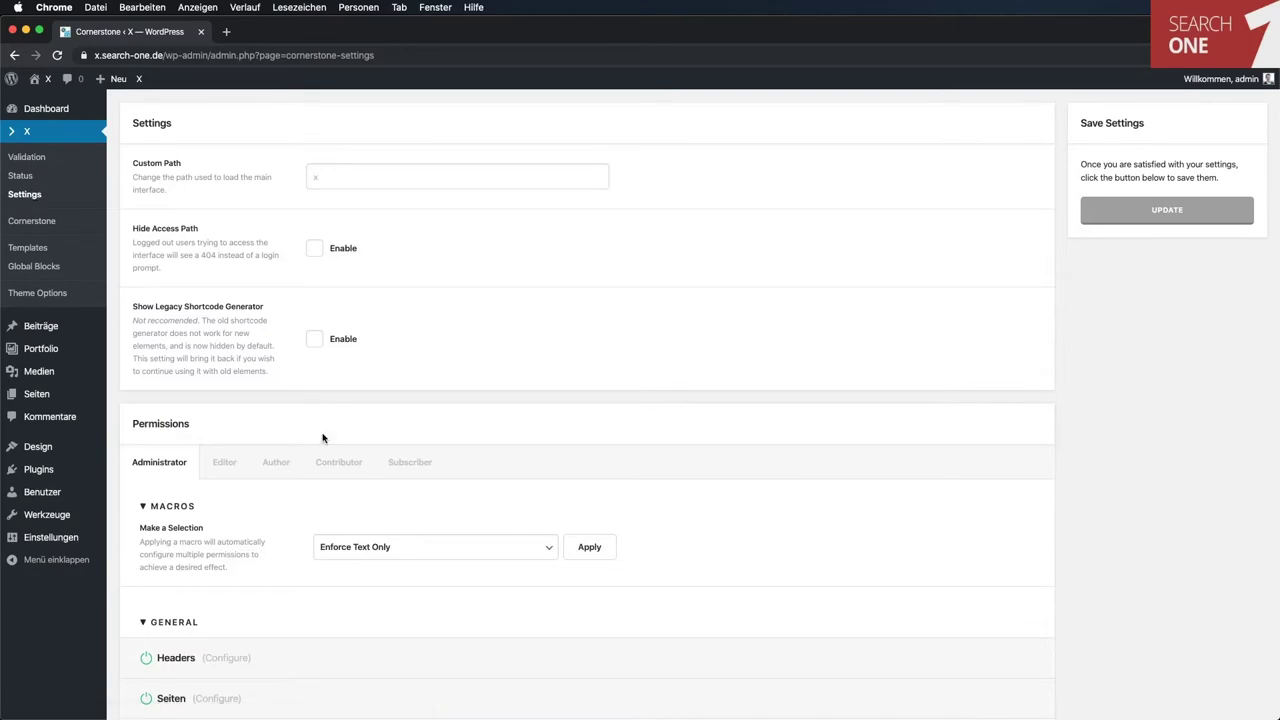
scroll(700, 307, "down", 5)
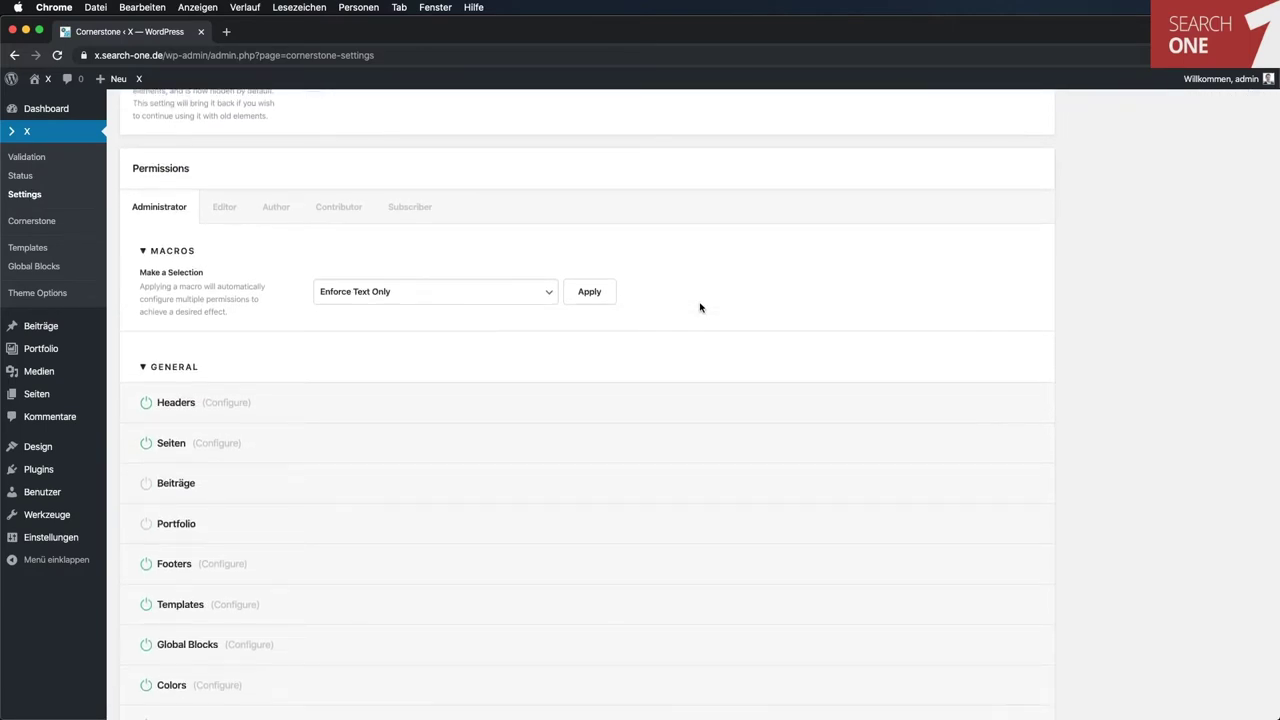
scroll(700, 307, "down", 1)
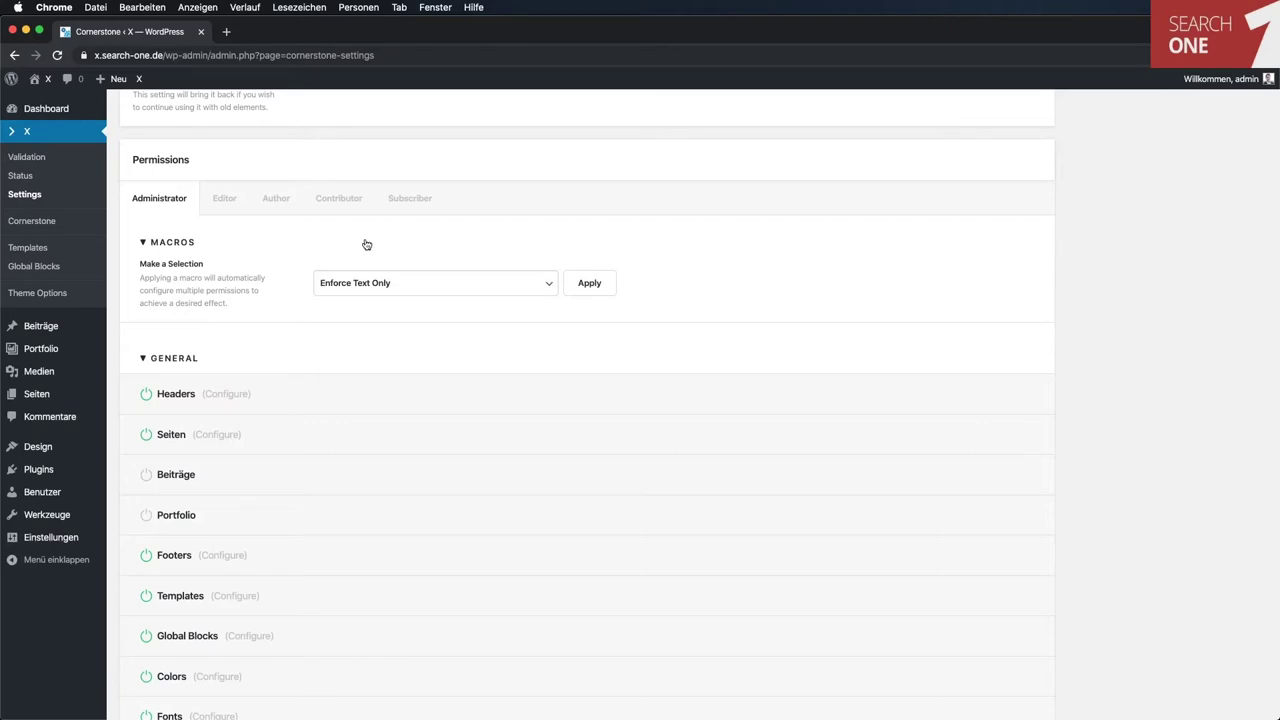
left_click(481, 290)
left_click(317, 214)
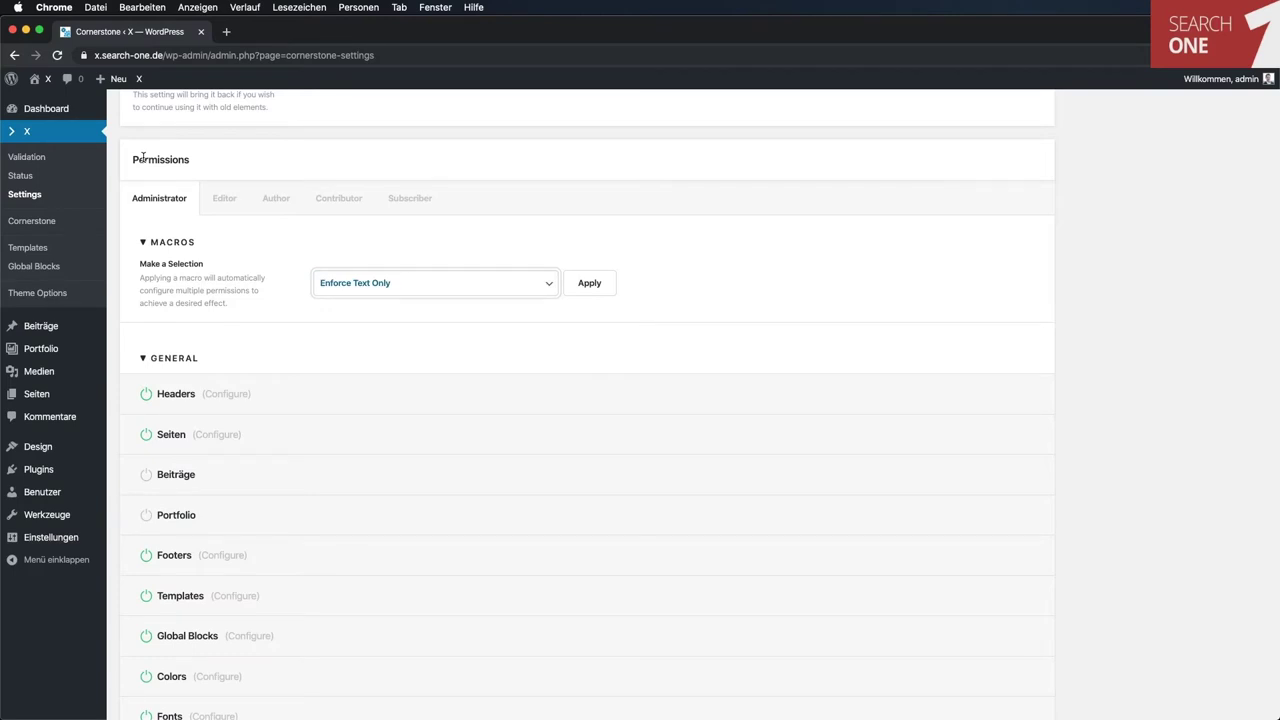
Expand the Headers permissions for the Administrator role and disable the Delete permission.
scroll(888, 335, "down", 3)
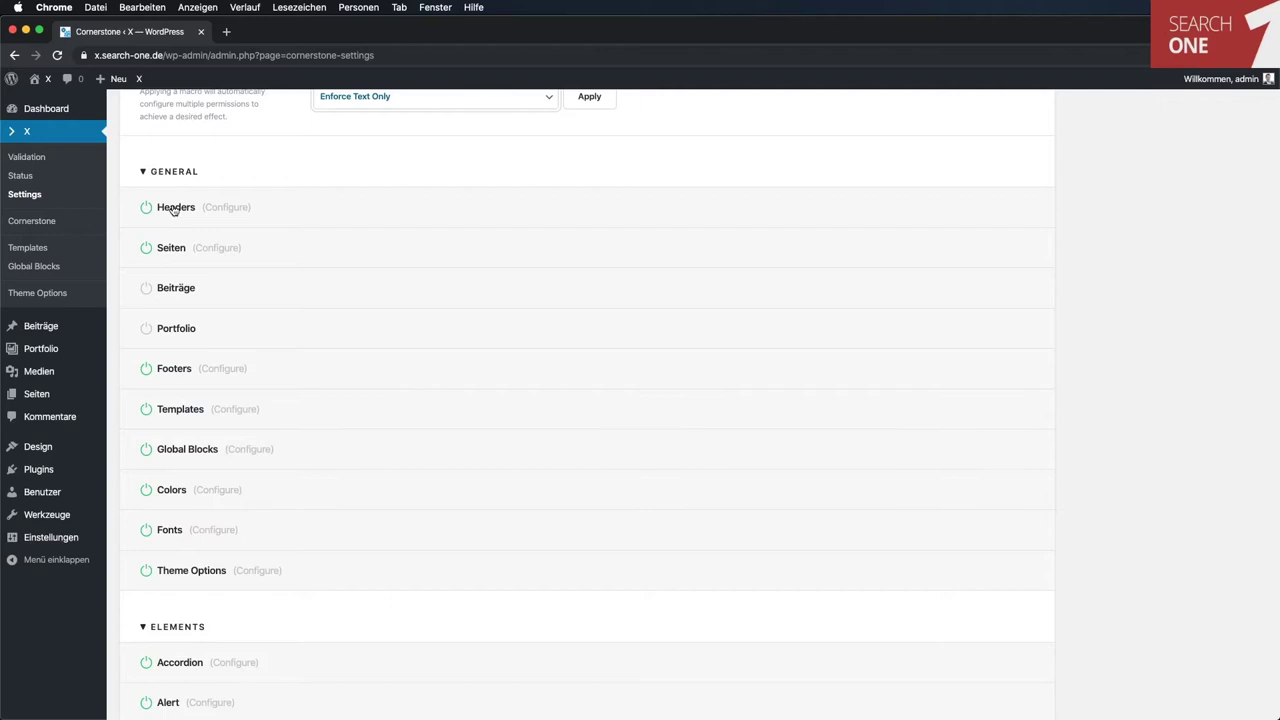
left_click(240, 207)
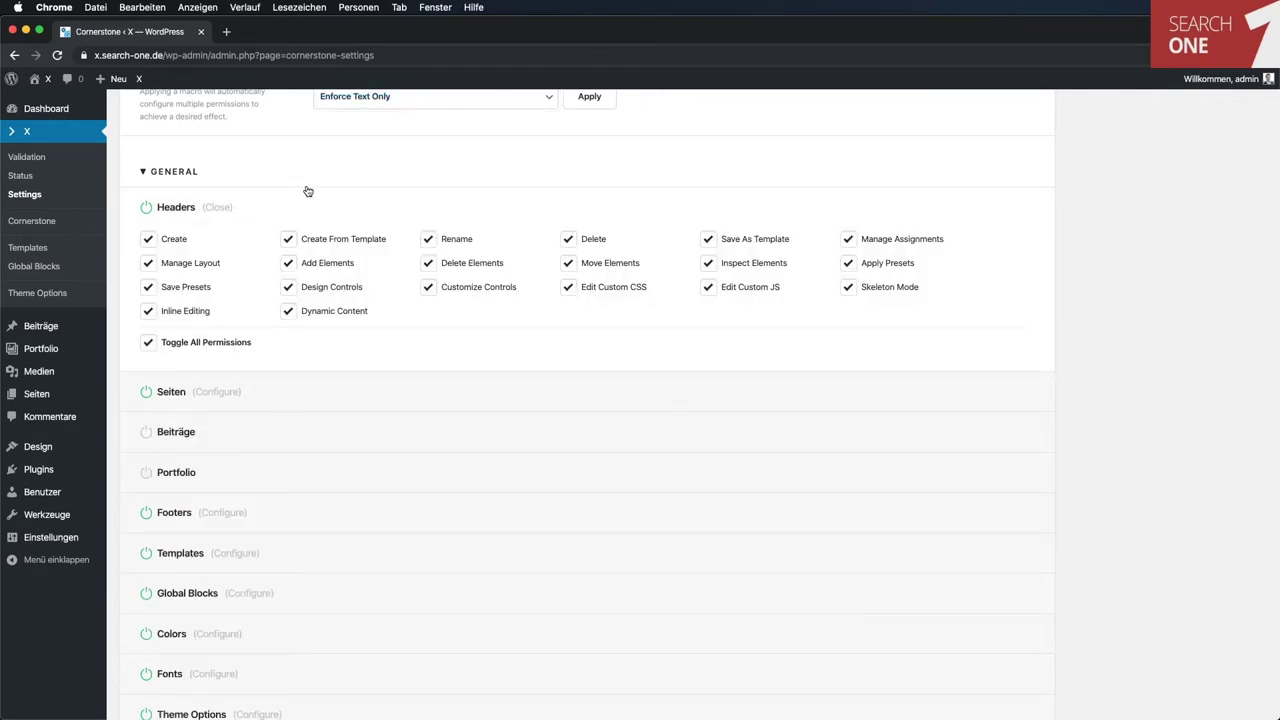
left_click(593, 240)
Review the remaining Administrator permissions for general areas and elements, plus the user preferences.
scroll(1110, 256, "down", 1)
scroll(1110, 256, "down", 10)
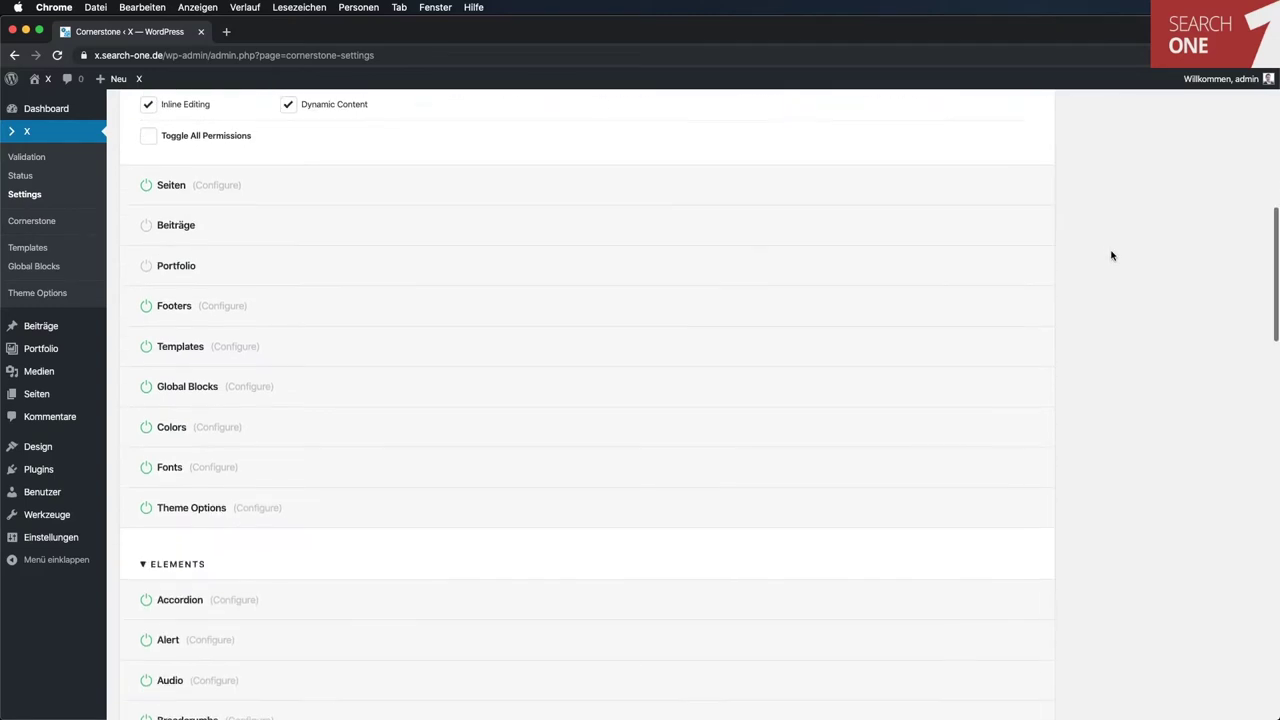
scroll(1110, 256, "up", 10)
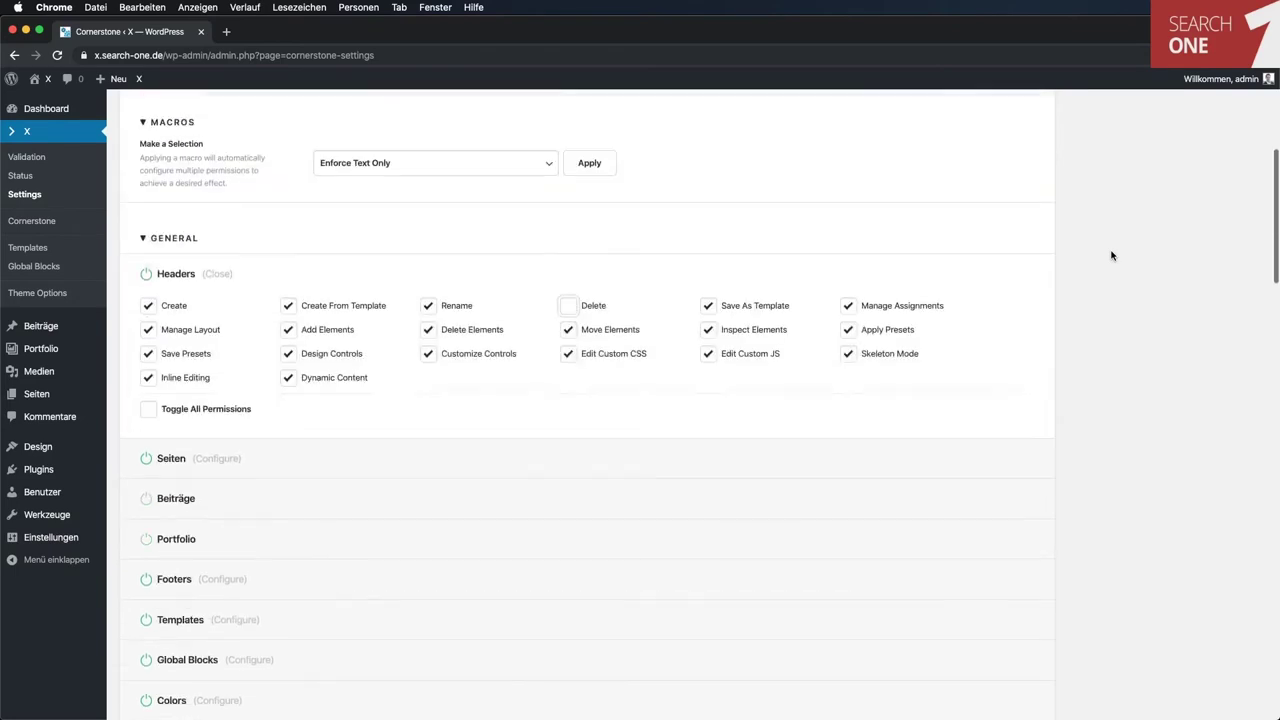
scroll(1110, 256, "down", 2)
scroll(1110, 256, "down", 1)
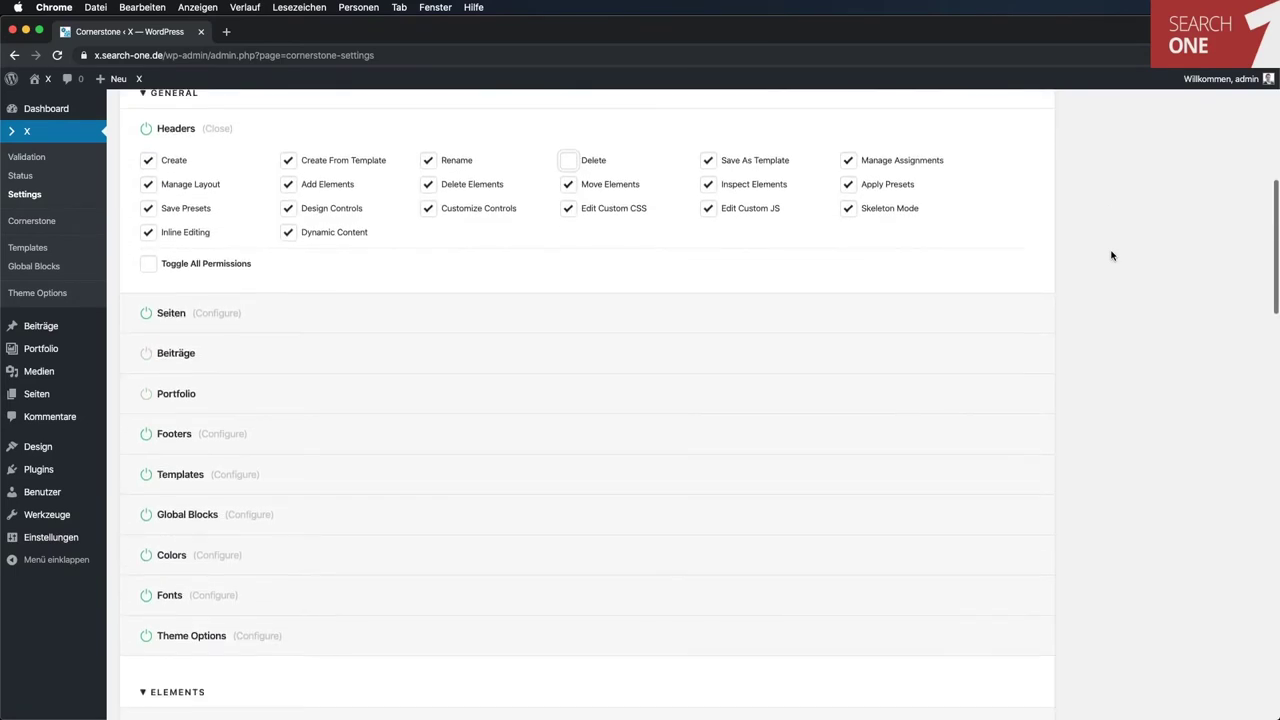
scroll(417, 271, "down", 10)
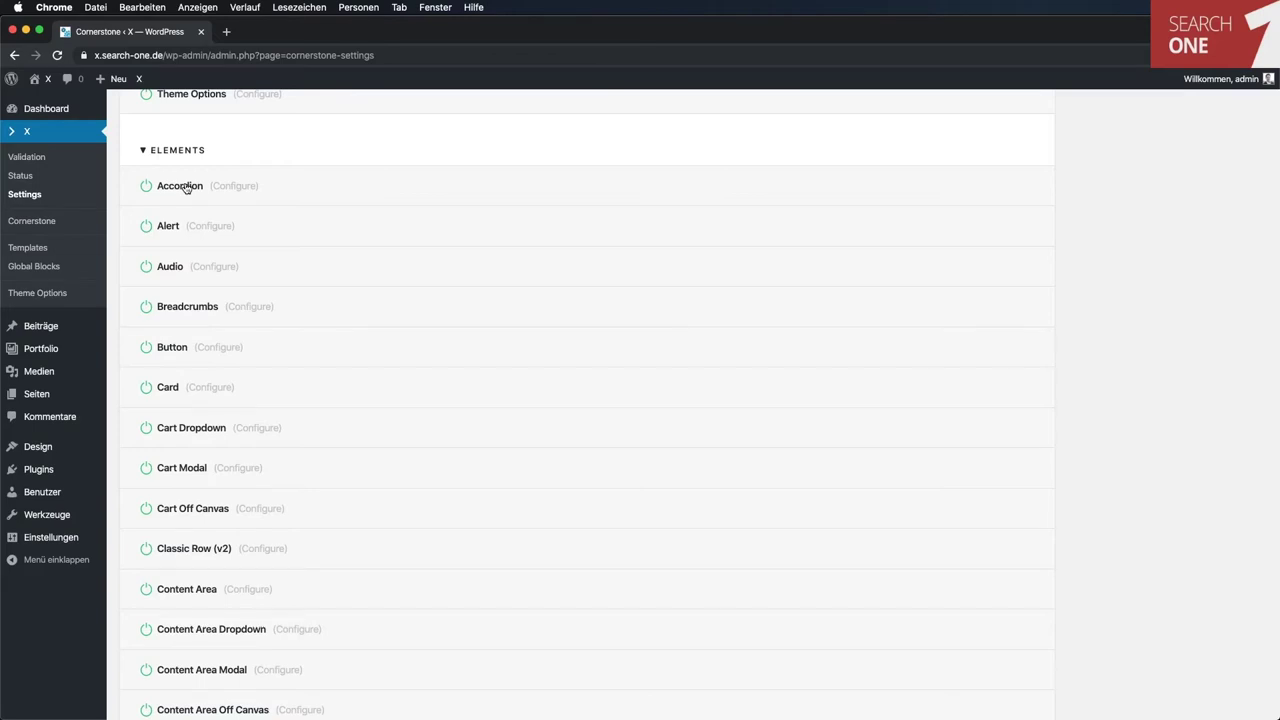
scroll(743, 484, "down", 20)
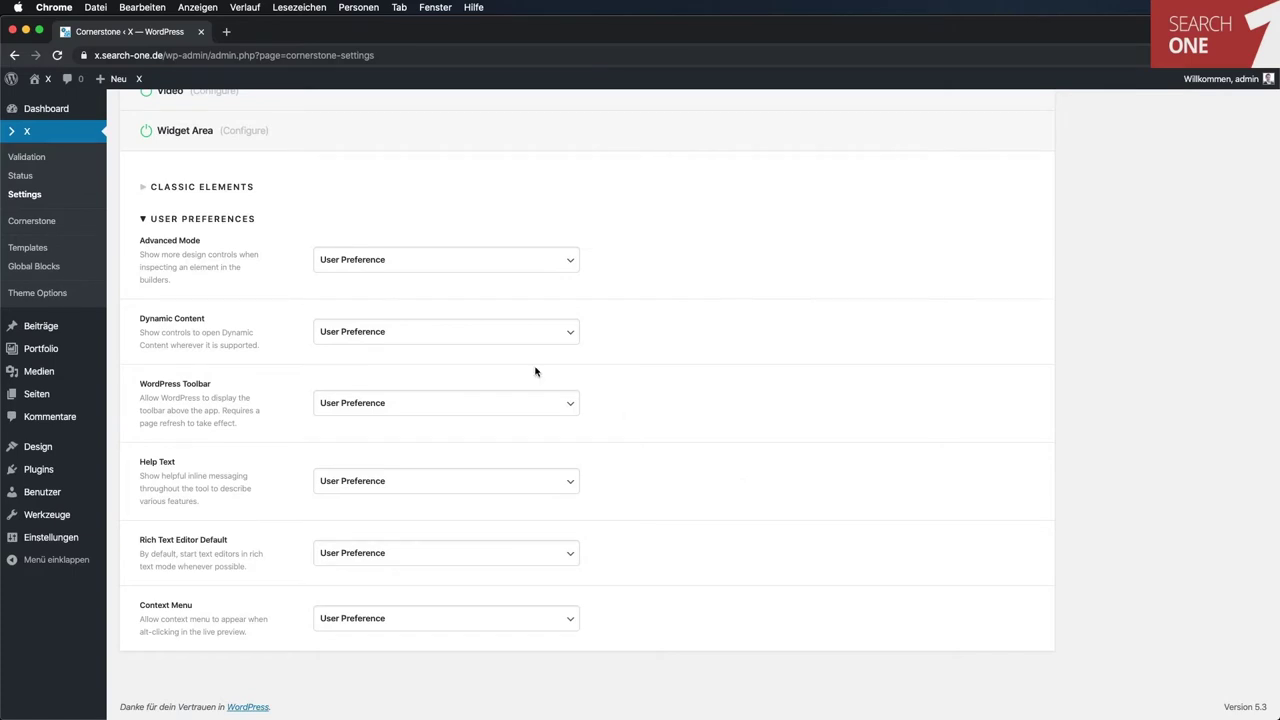
Launch the Cornerstone builder from the X theme admin to show its content list.
left_click(48, 226)
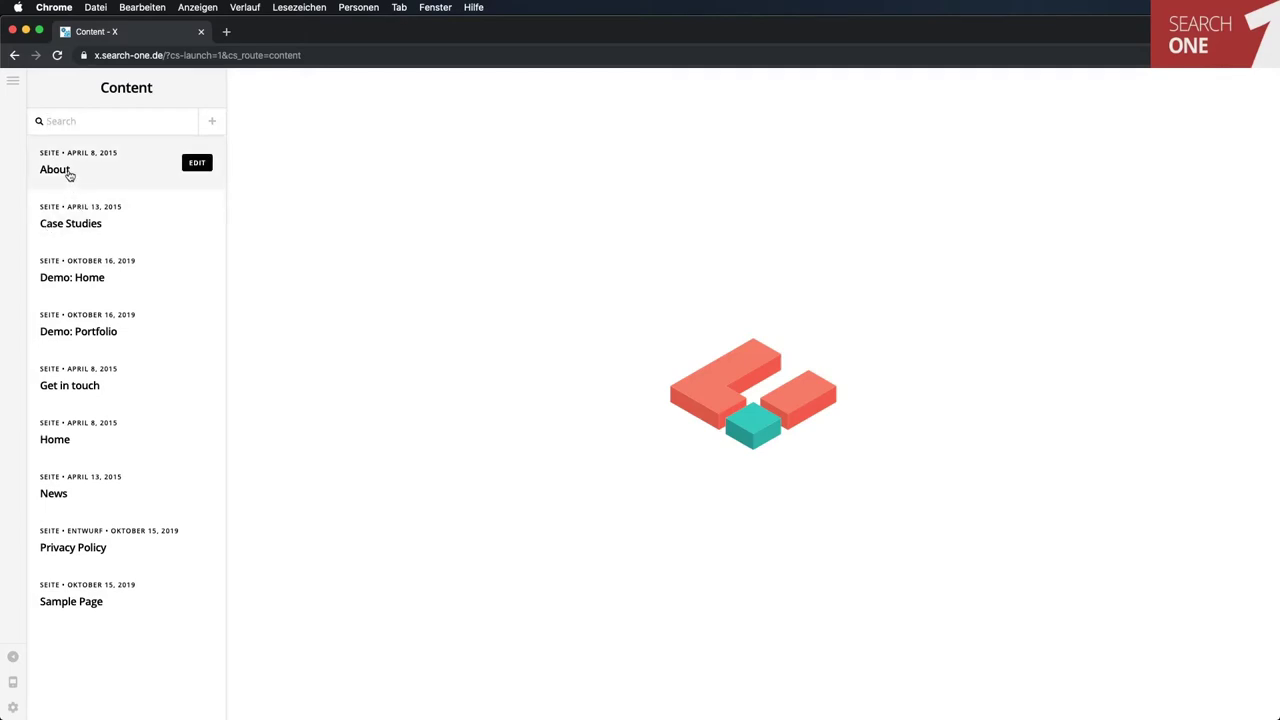
Open the About page in the Cornerstone editor and select its "We are silvertooth." headline in the preview.
left_click(195, 165)
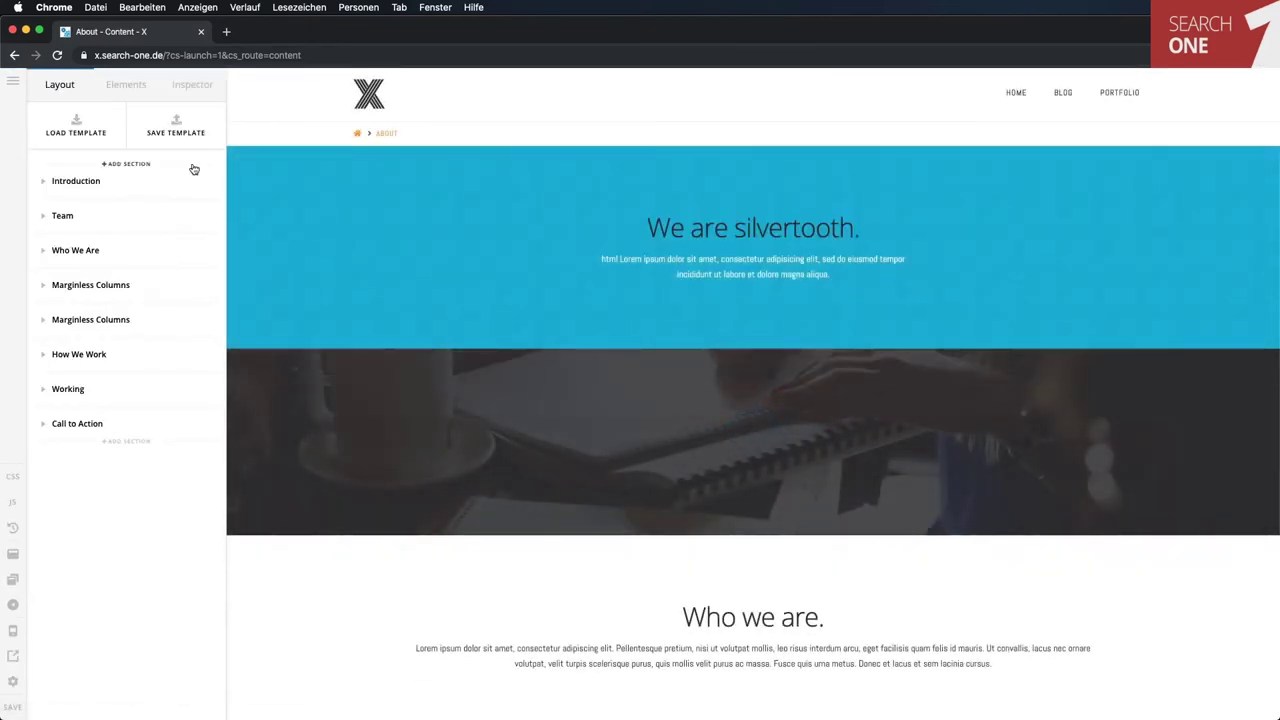
left_click(796, 224)
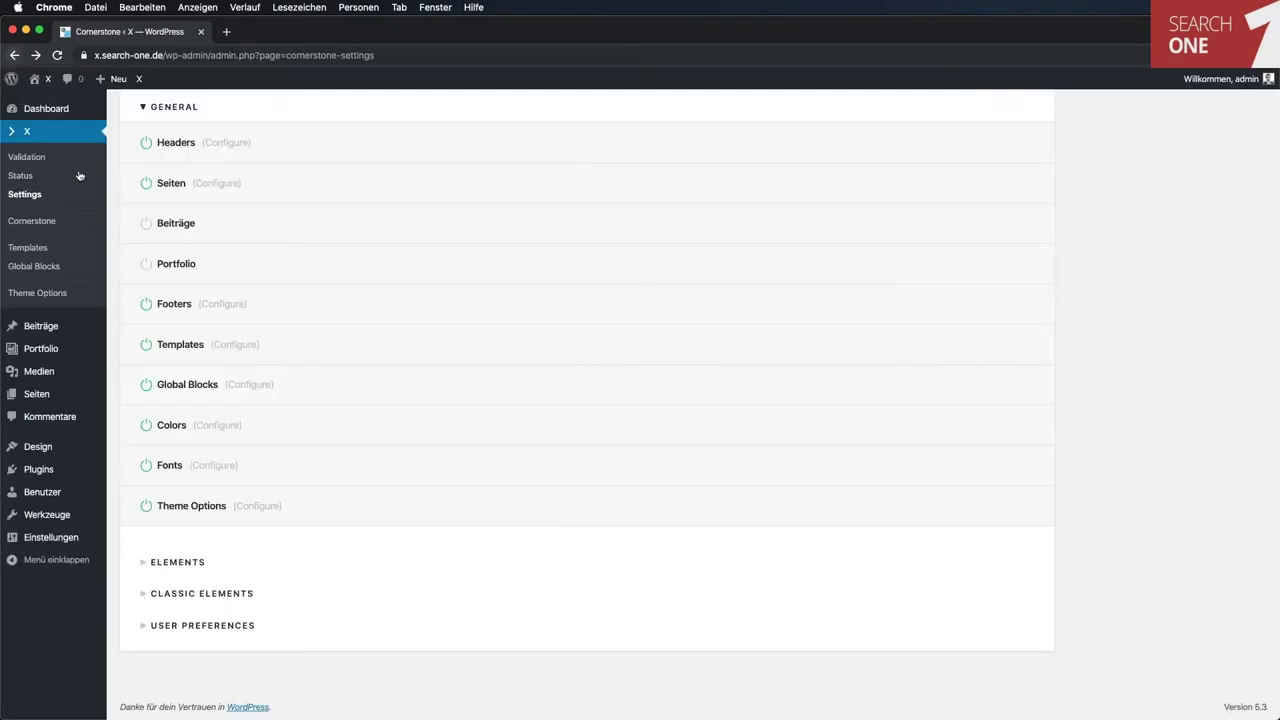
Create a global block titled "Mein Block" from the X theme's Global Blocks area.
left_click(45, 262)
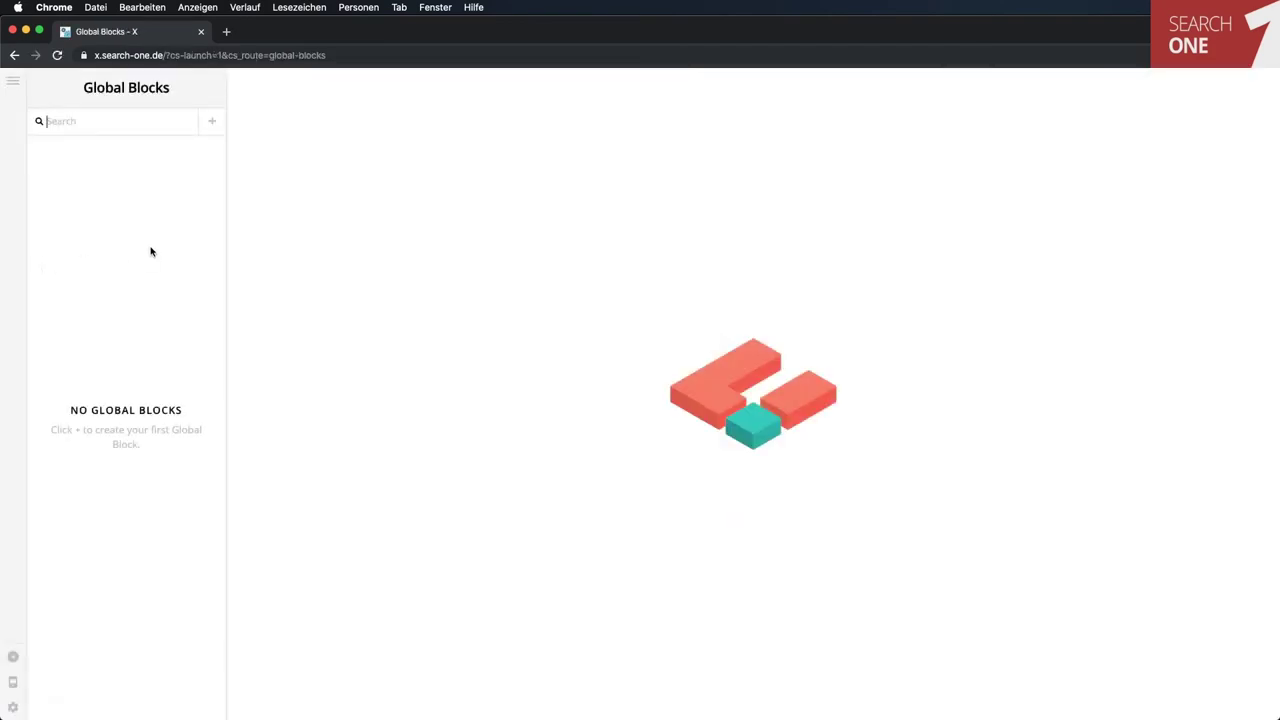
left_click(210, 122)
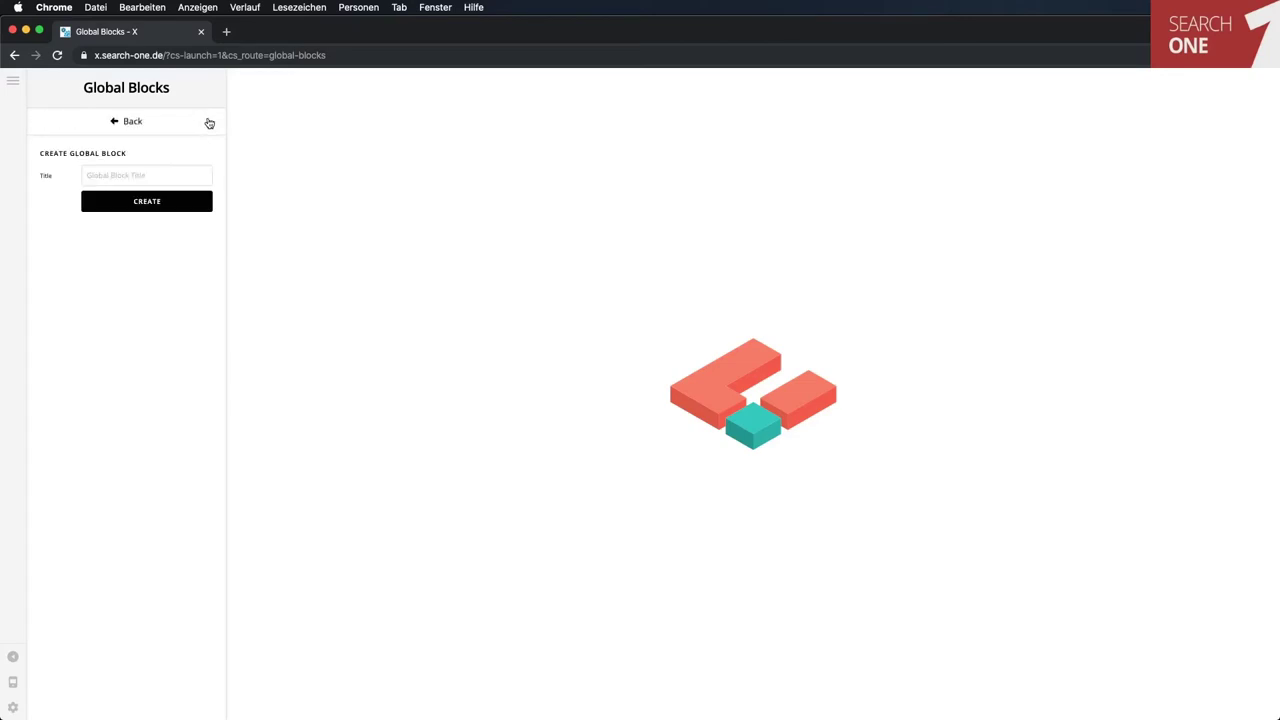
left_click(154, 177)
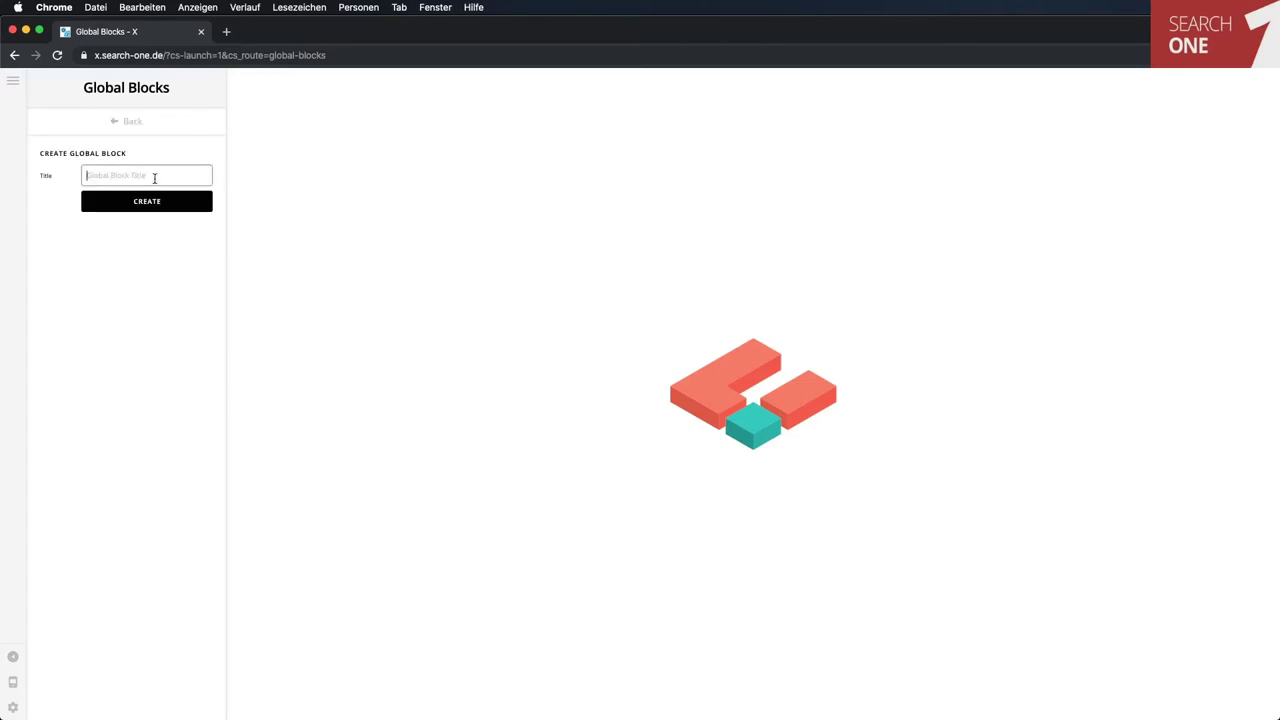
type("Mein Block")
left_click(164, 202)
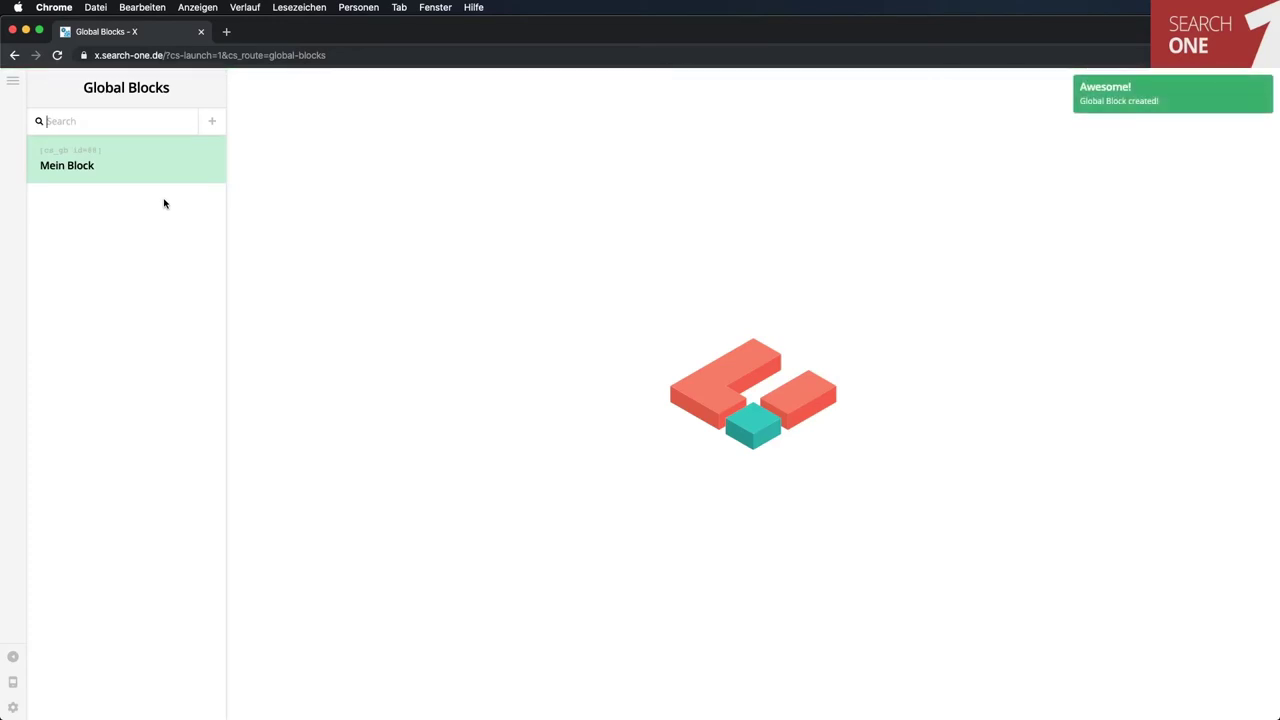
Open Mein Block for editing, add an empty section, and return to the X settings page without saving.
mouse_move(106, 176)
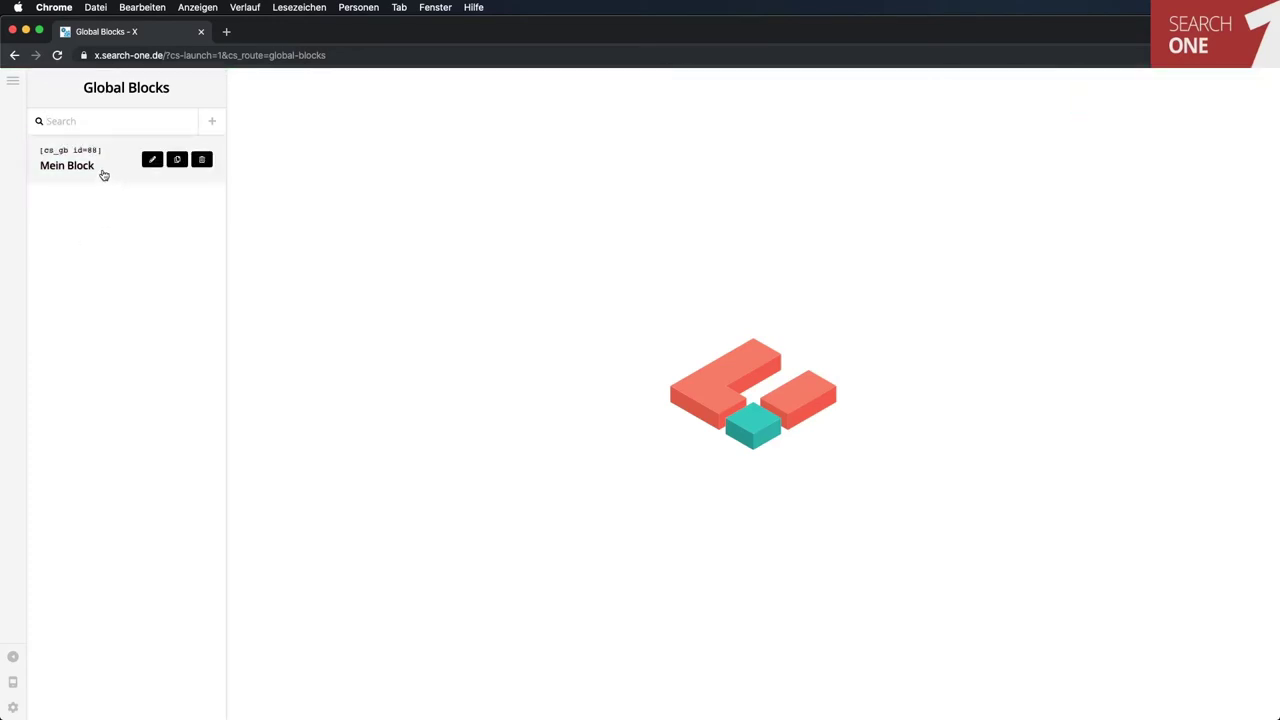
left_click(153, 161)
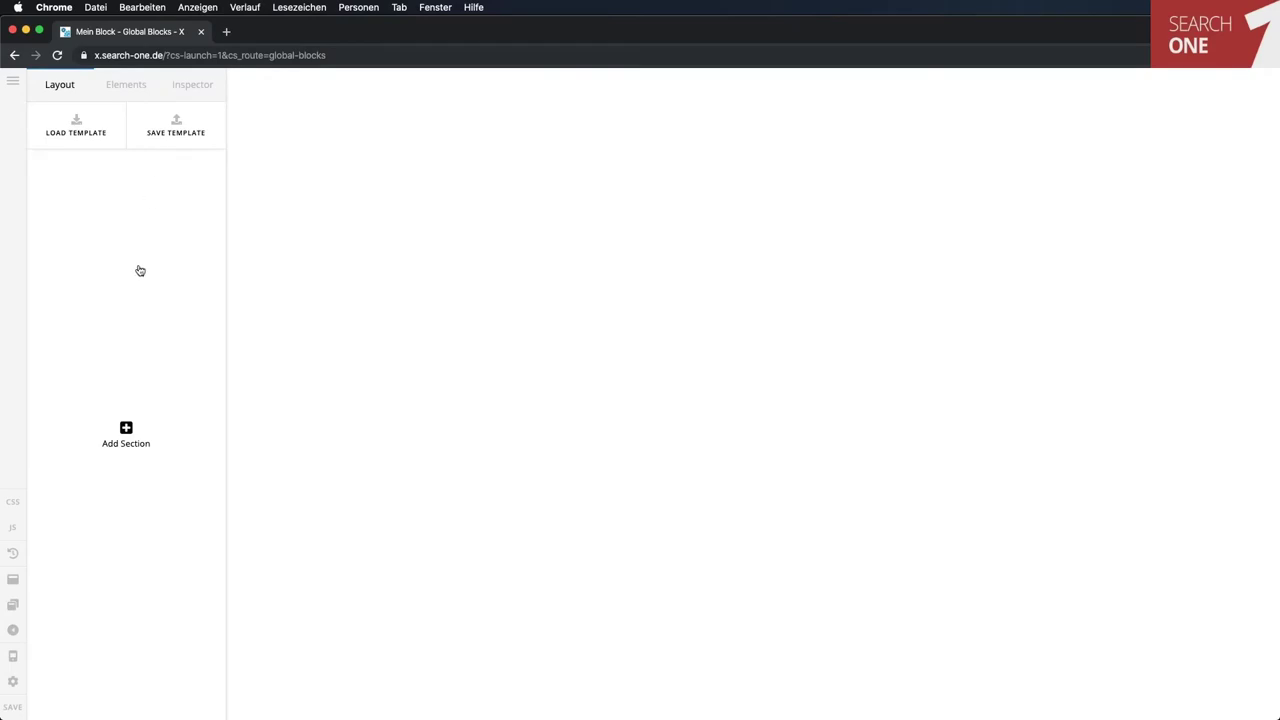
left_click(128, 428)
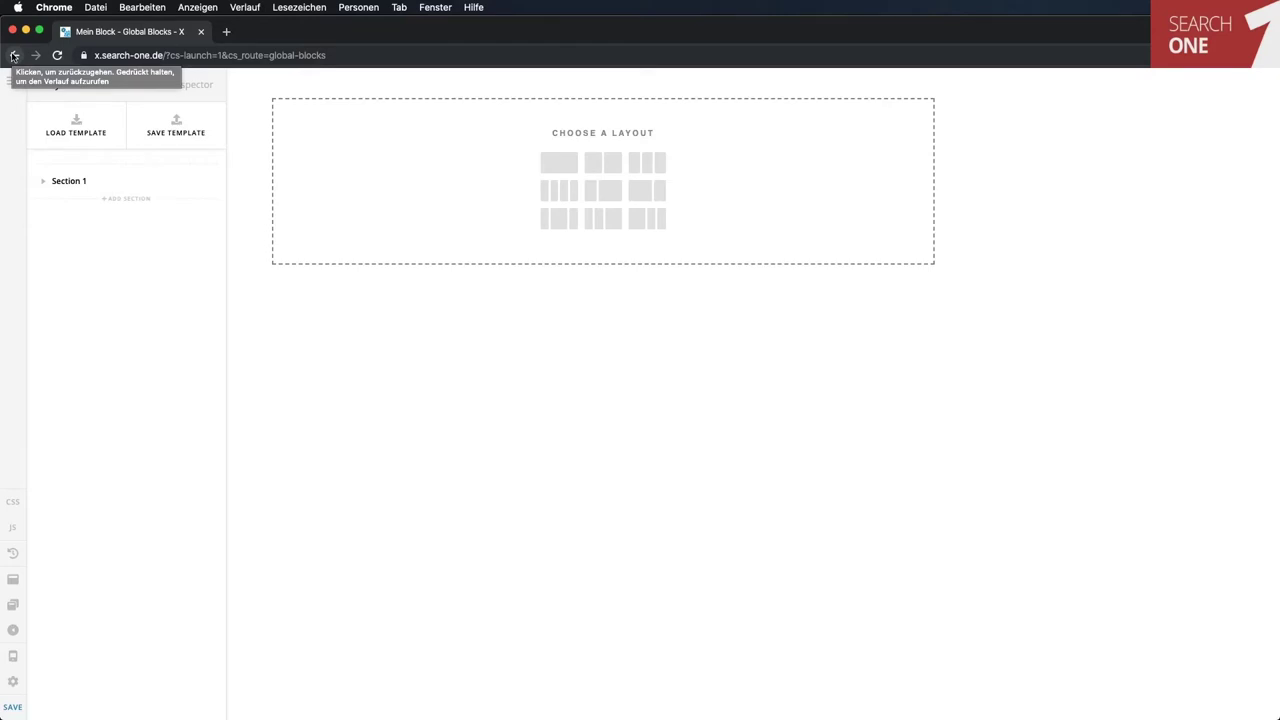
left_click(13, 55)
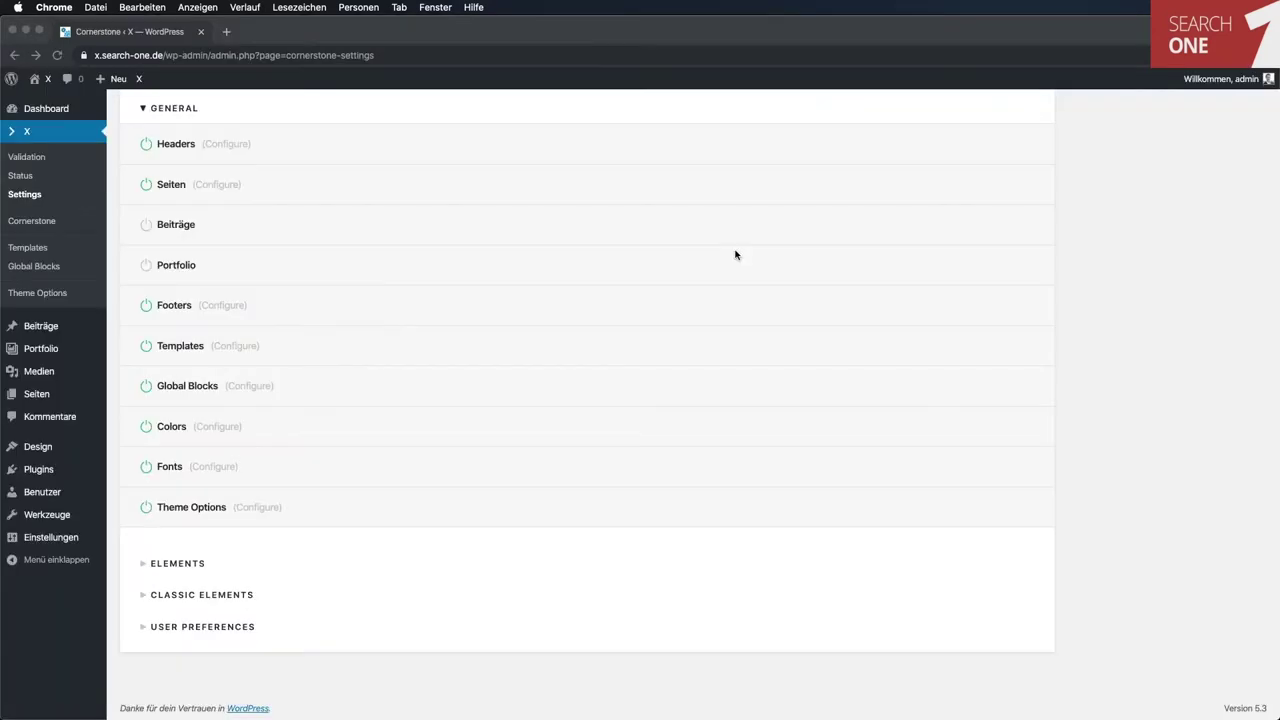
View the X theme's Template Manager and return to the X settings page.
left_click(37, 249)
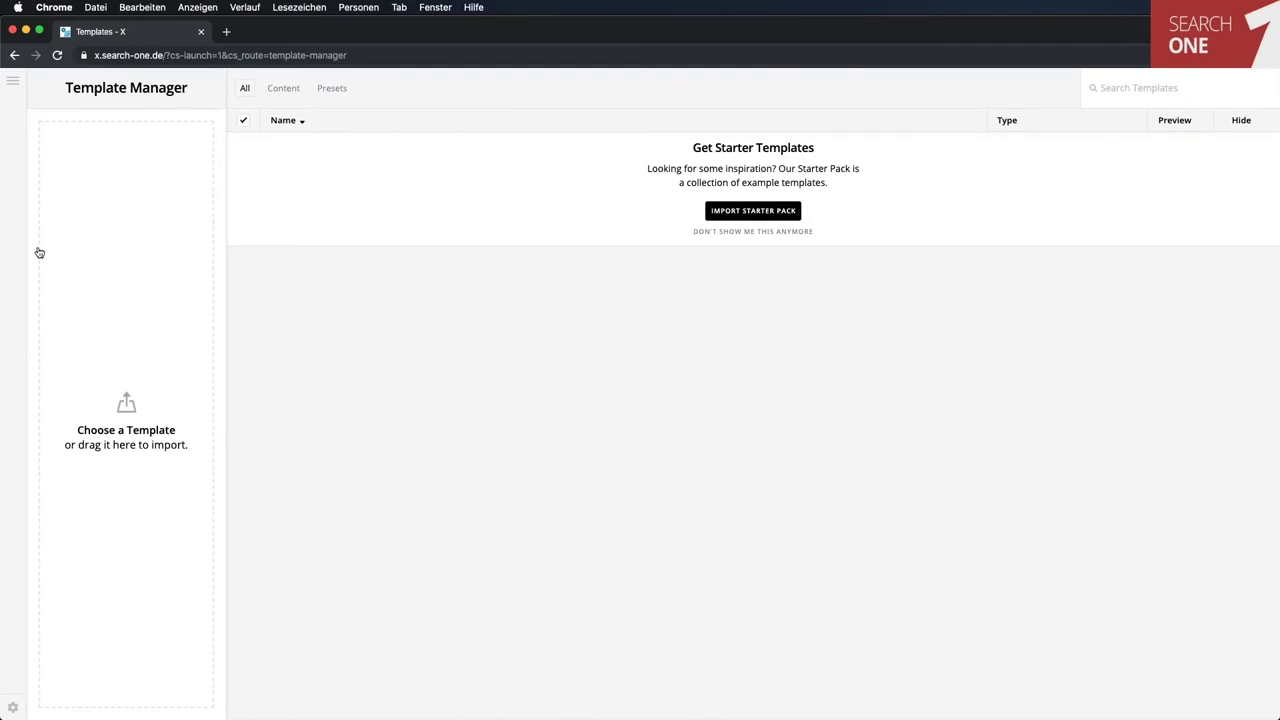
key("super+bracketleft")
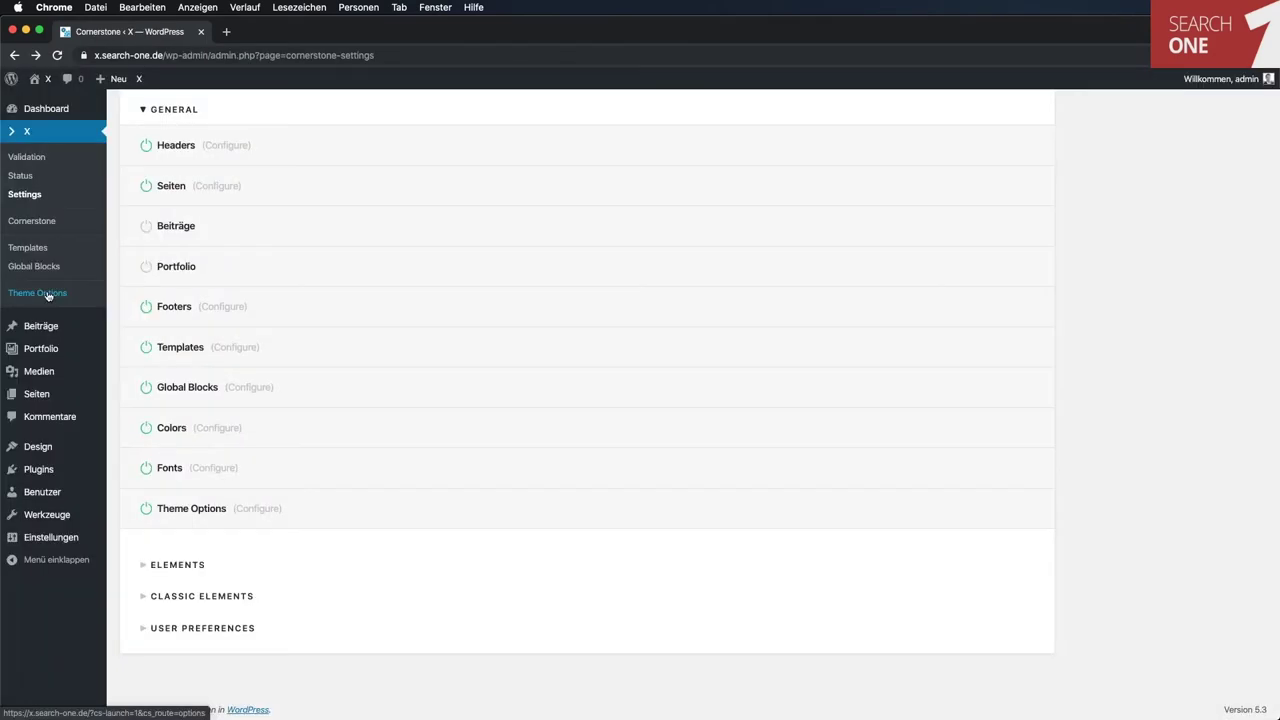
In the Typography section of the X Theme Options, set the body font to Georgia (System).
left_click(47, 295)
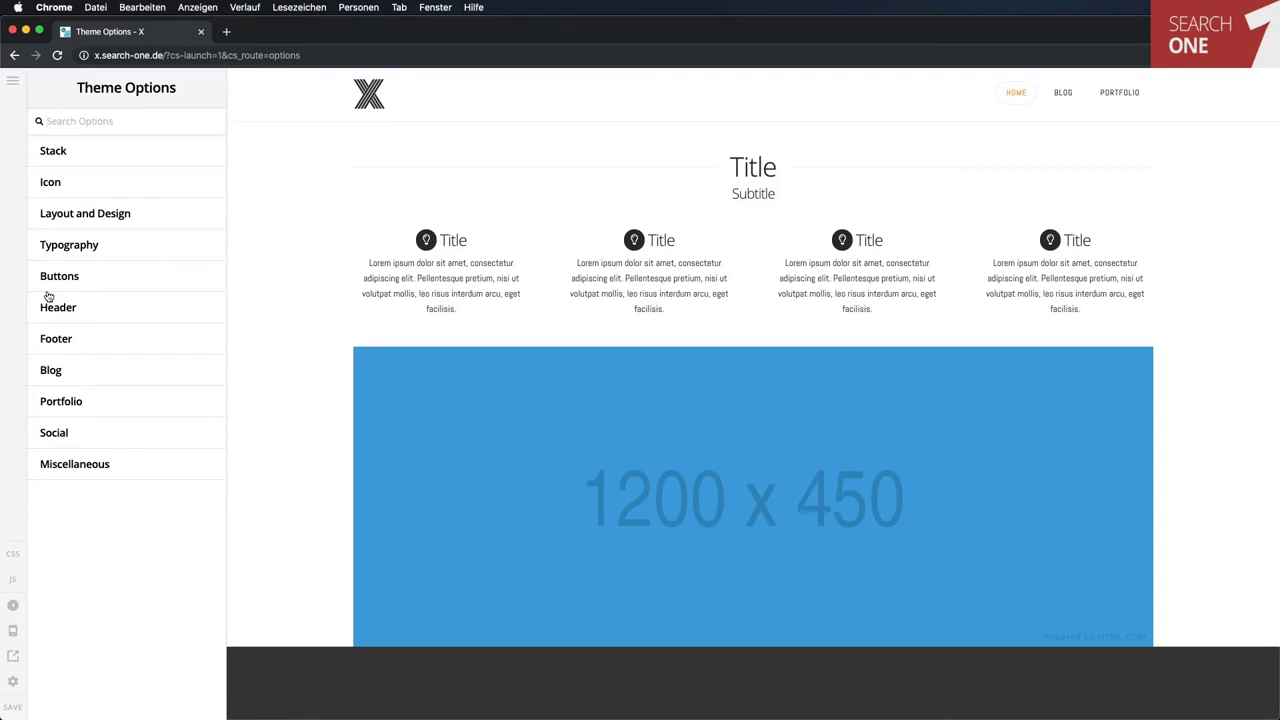
left_click(94, 249)
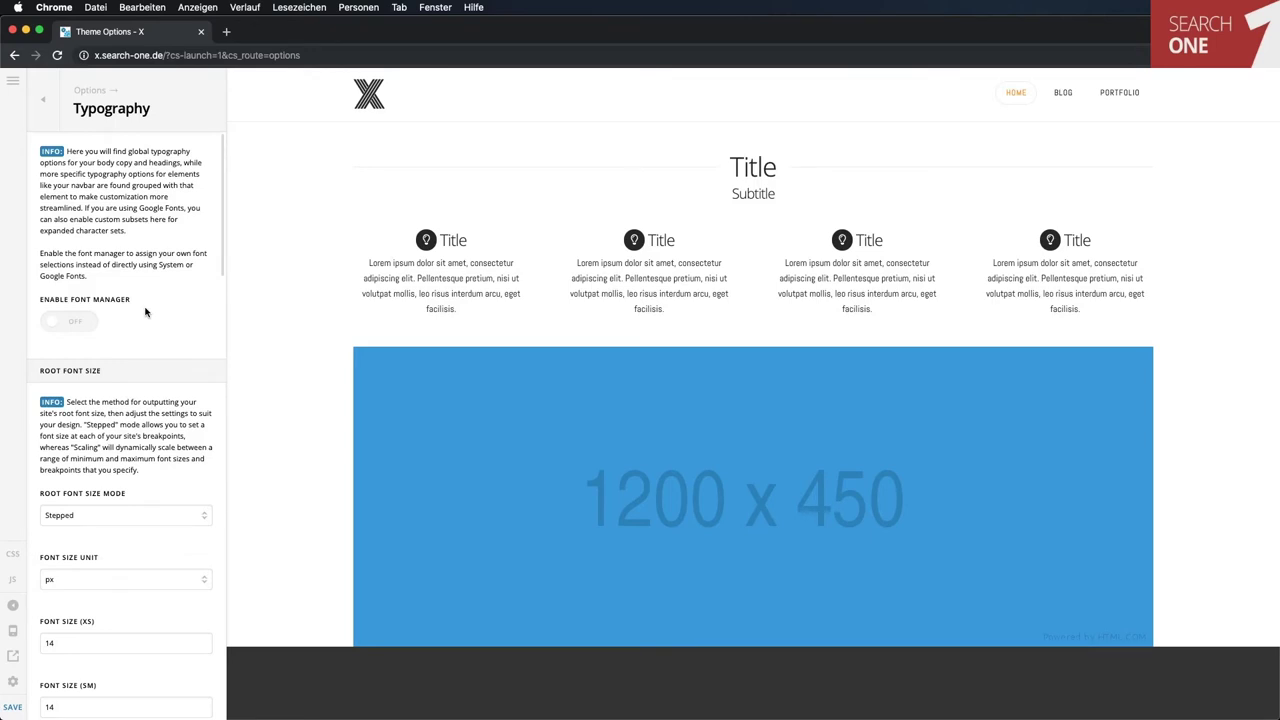
scroll(145, 313, "down", 8)
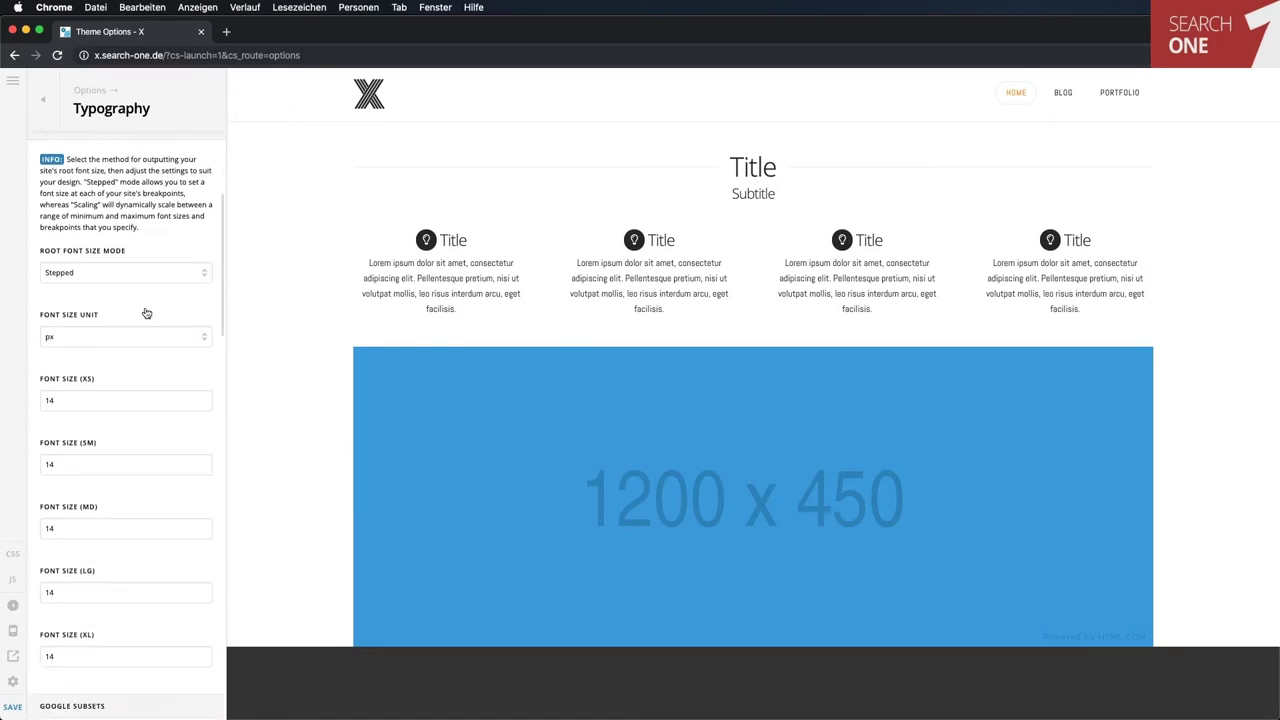
scroll(145, 313, "down", 12)
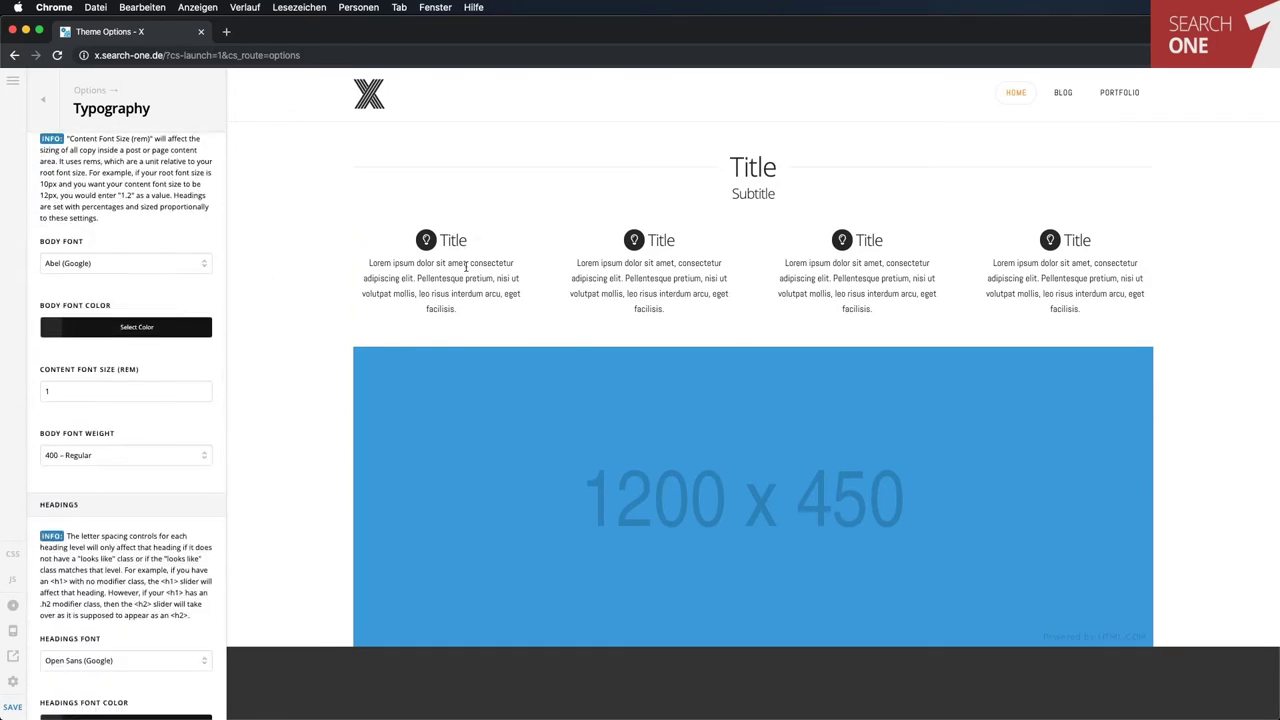
left_click(128, 271)
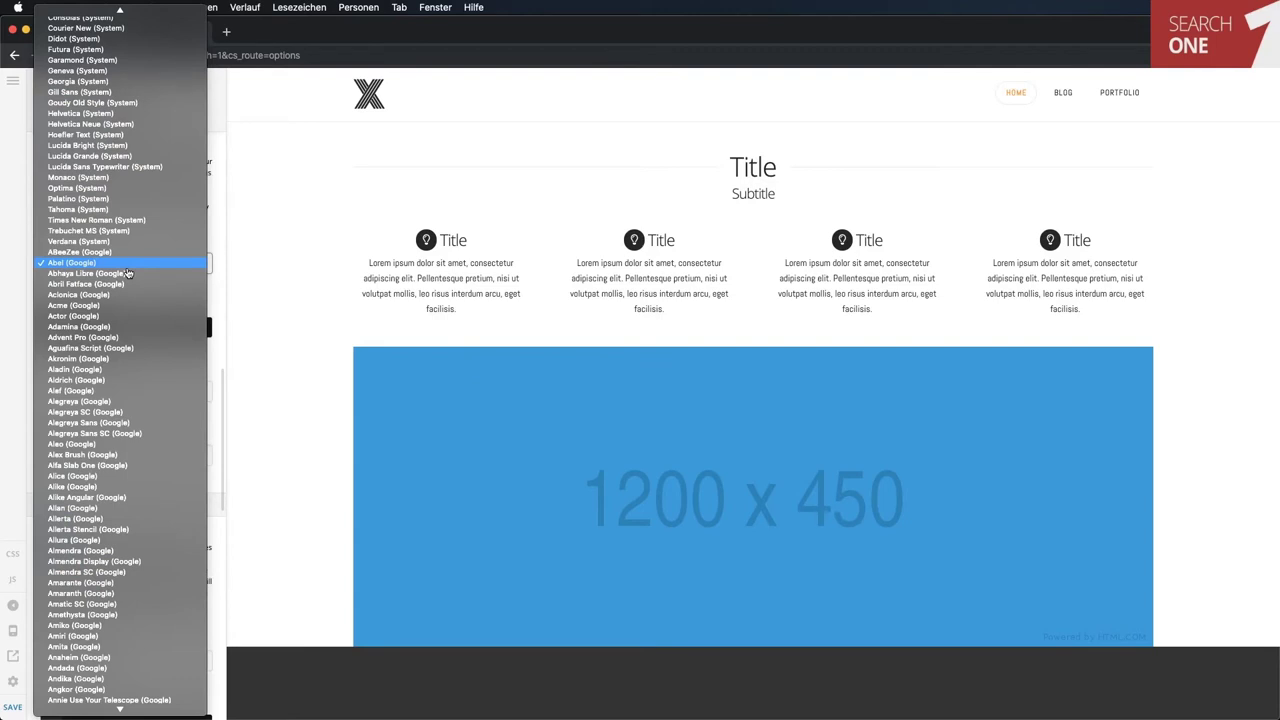
left_click(78, 81)
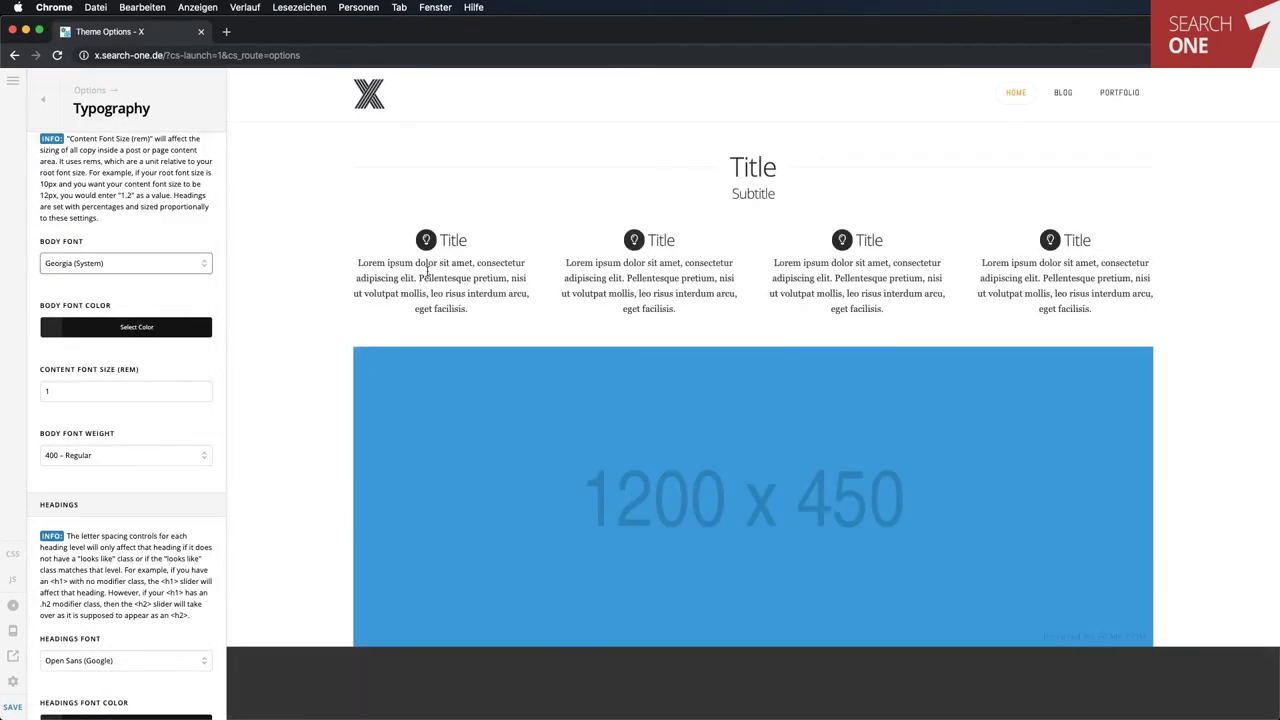
Change the body font in the Typography options back to Abel.
left_click(148, 264)
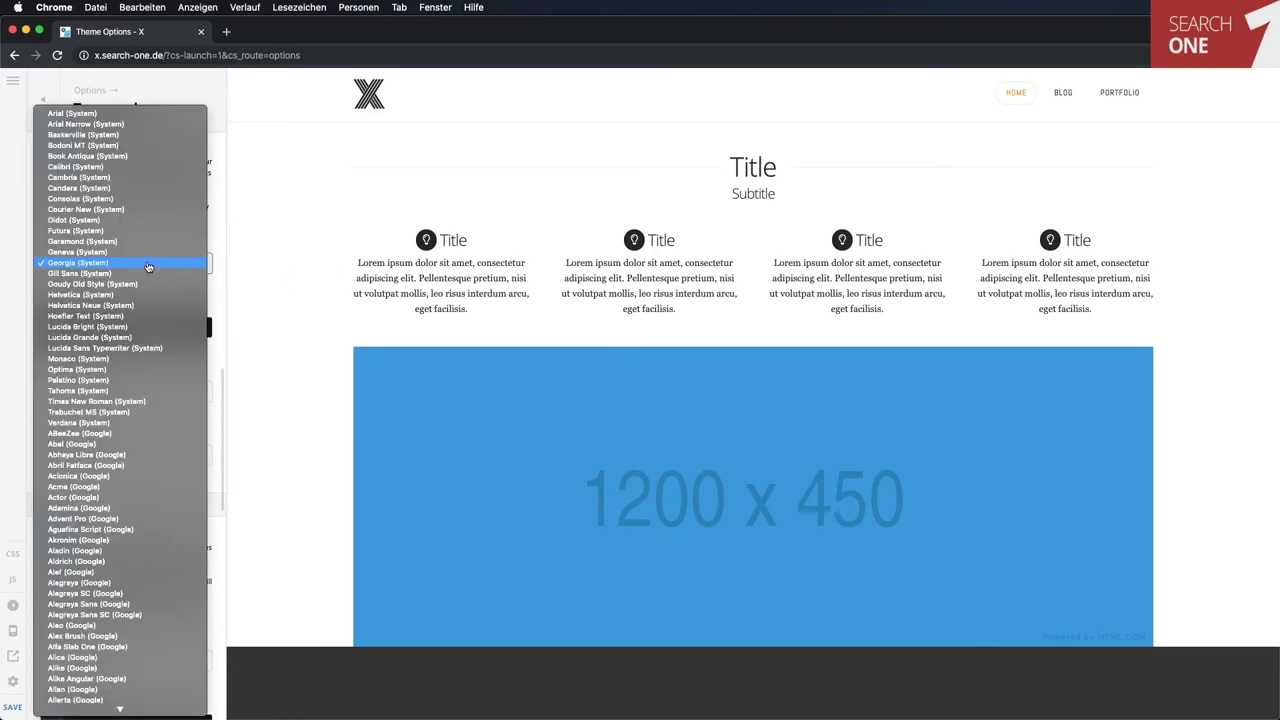
type("abel")
key("Return")
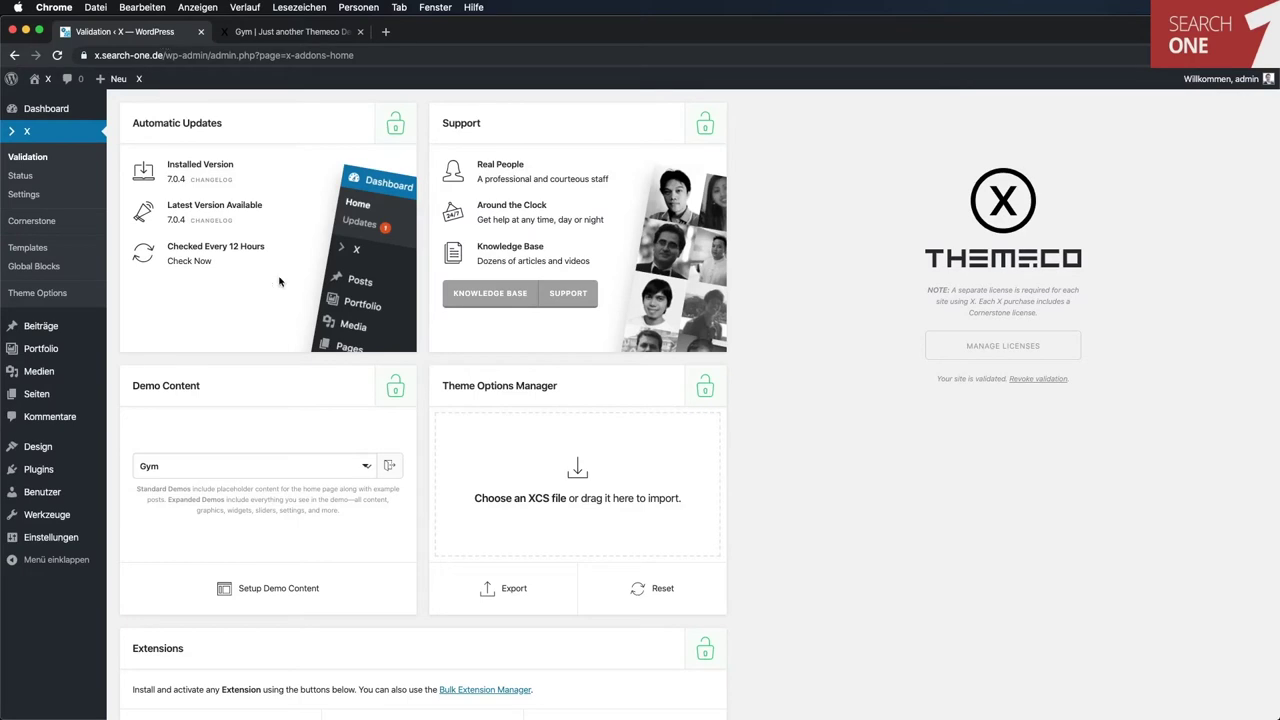
Review the Gym demo website from its hero area to the footer and close the preview.
left_click(314, 33)
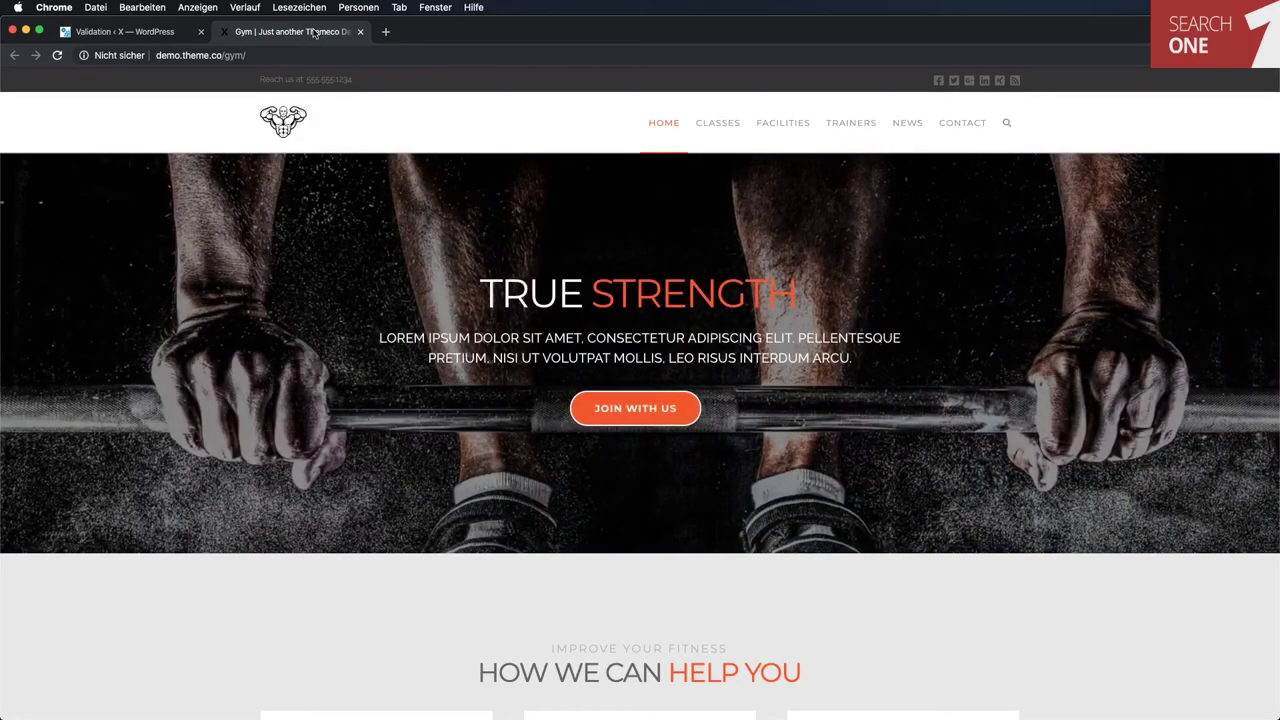
scroll(1058, 412, "down", 10)
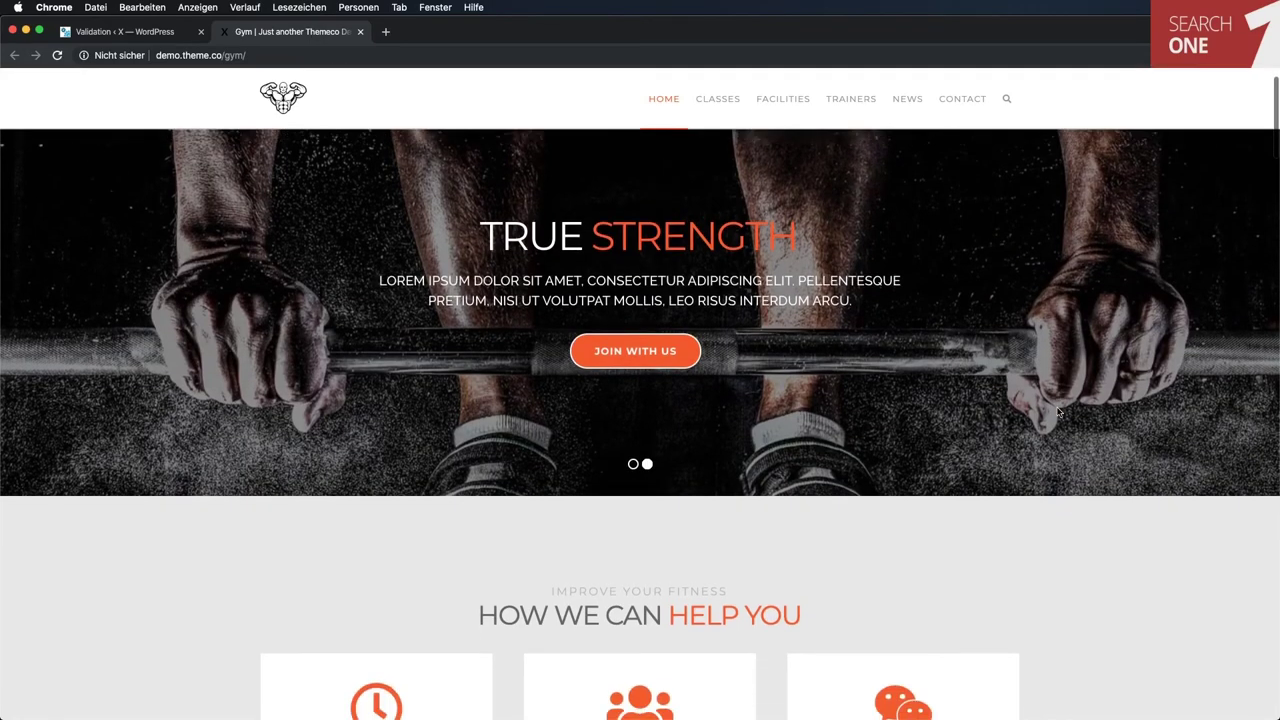
scroll(1058, 412, "down", 10)
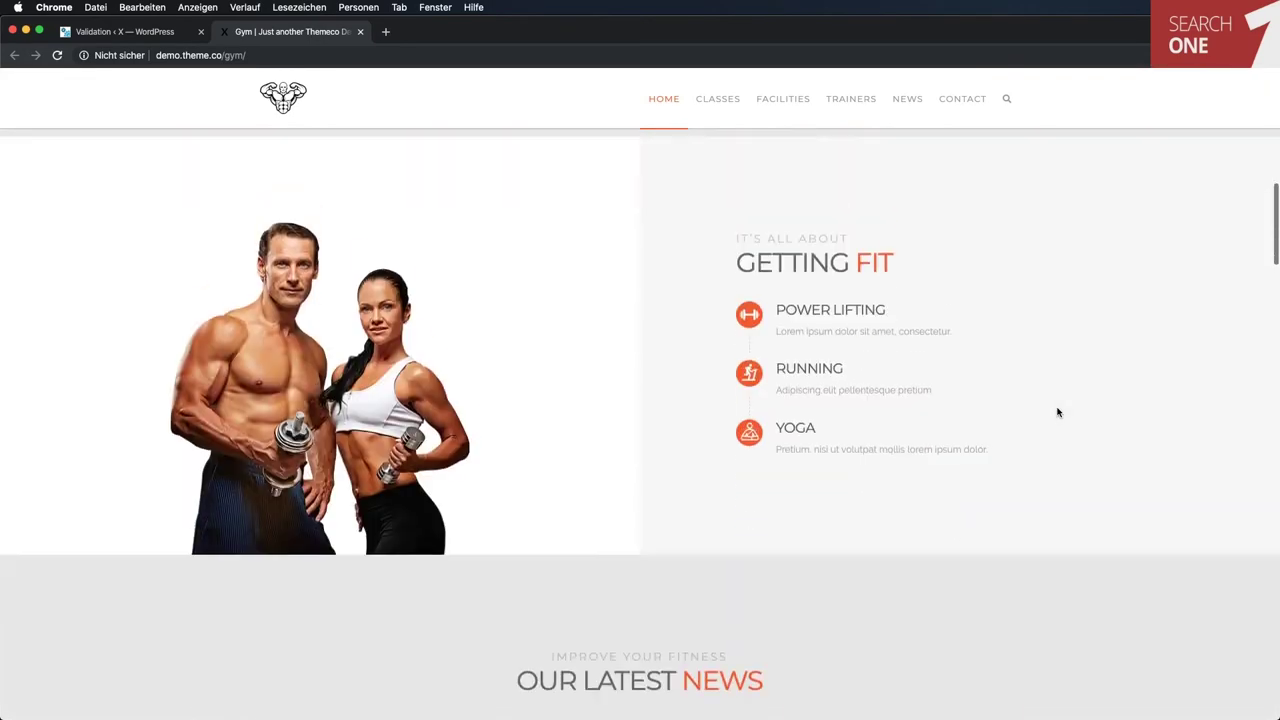
scroll(1058, 412, "down", 8)
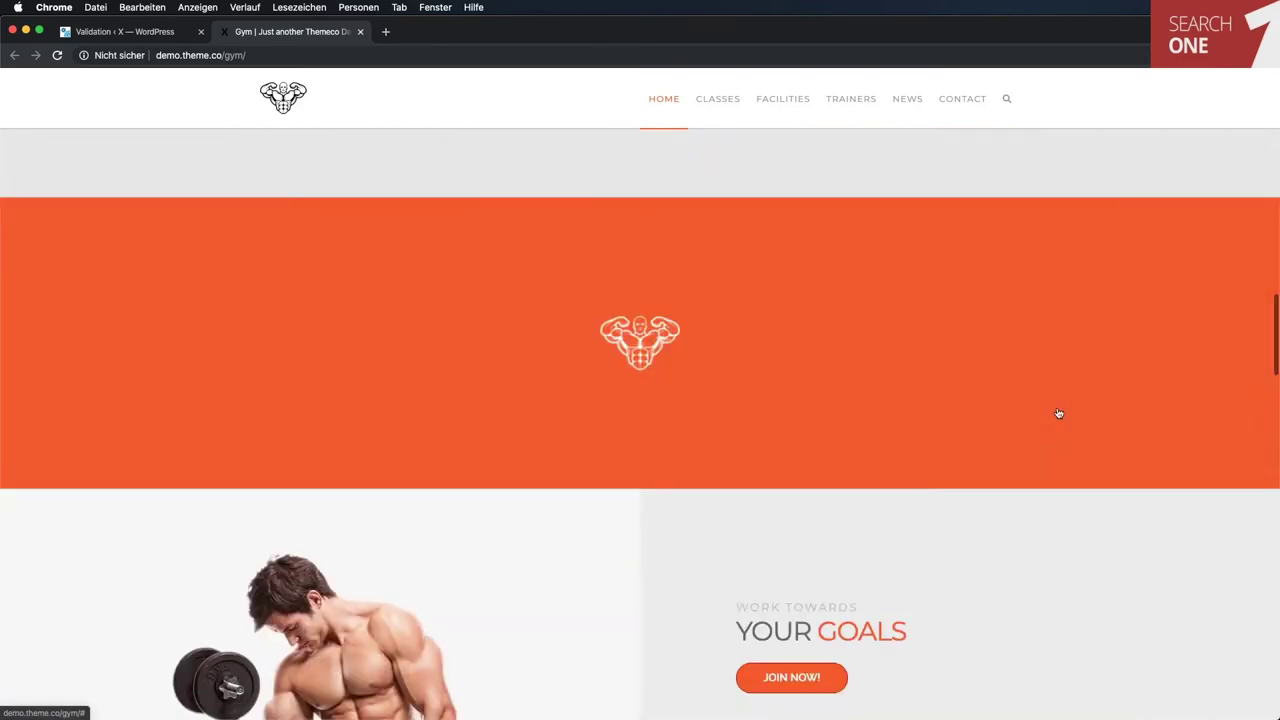
scroll(1058, 412, "down", 10)
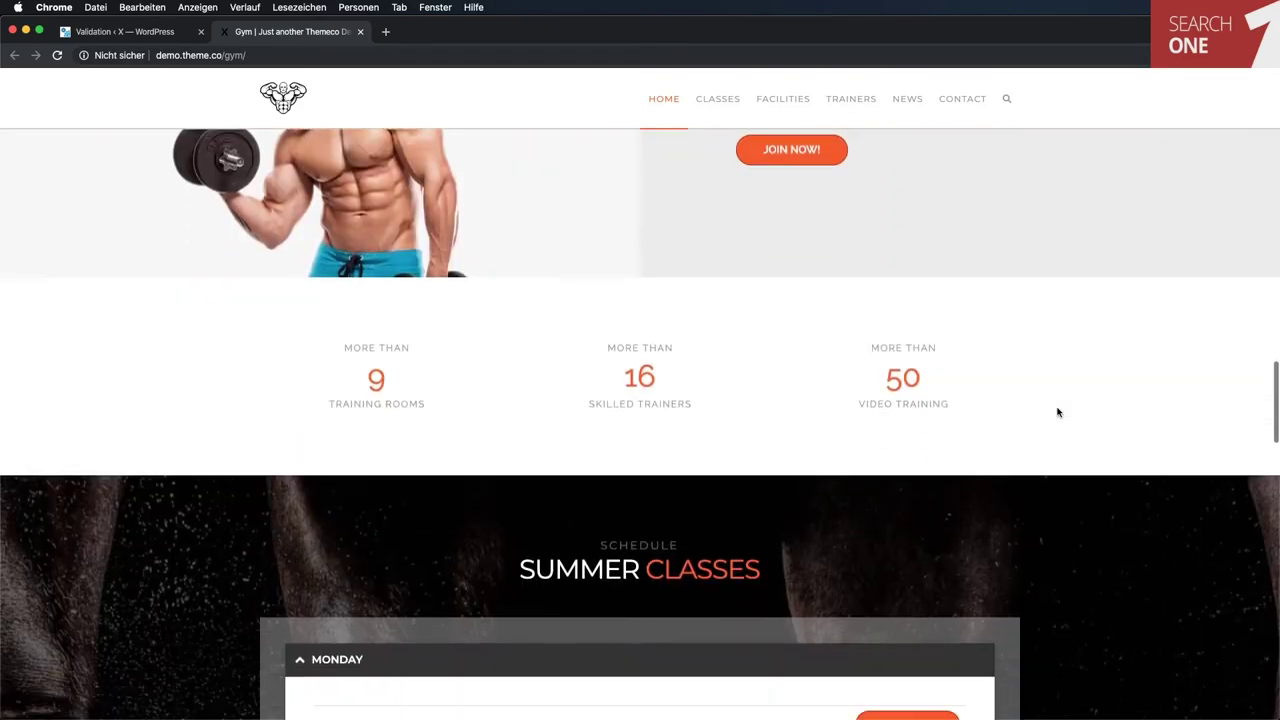
scroll(1058, 412, "down", 10)
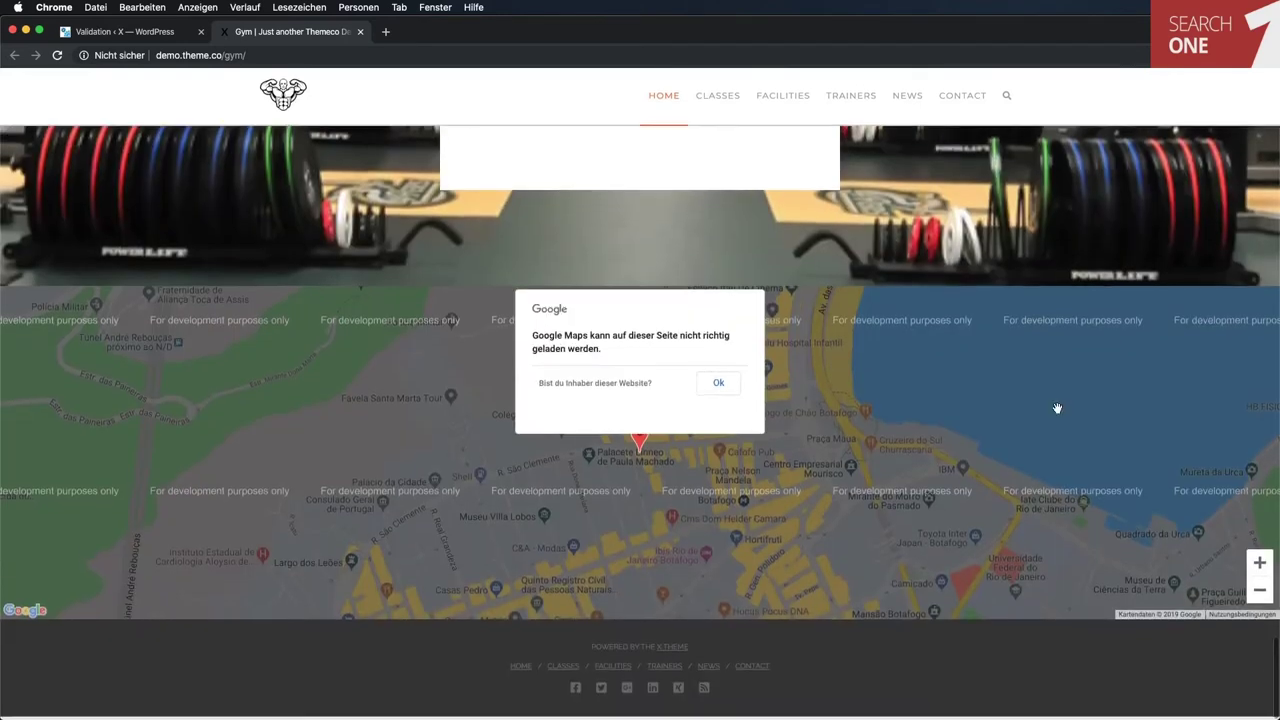
key("super+w")
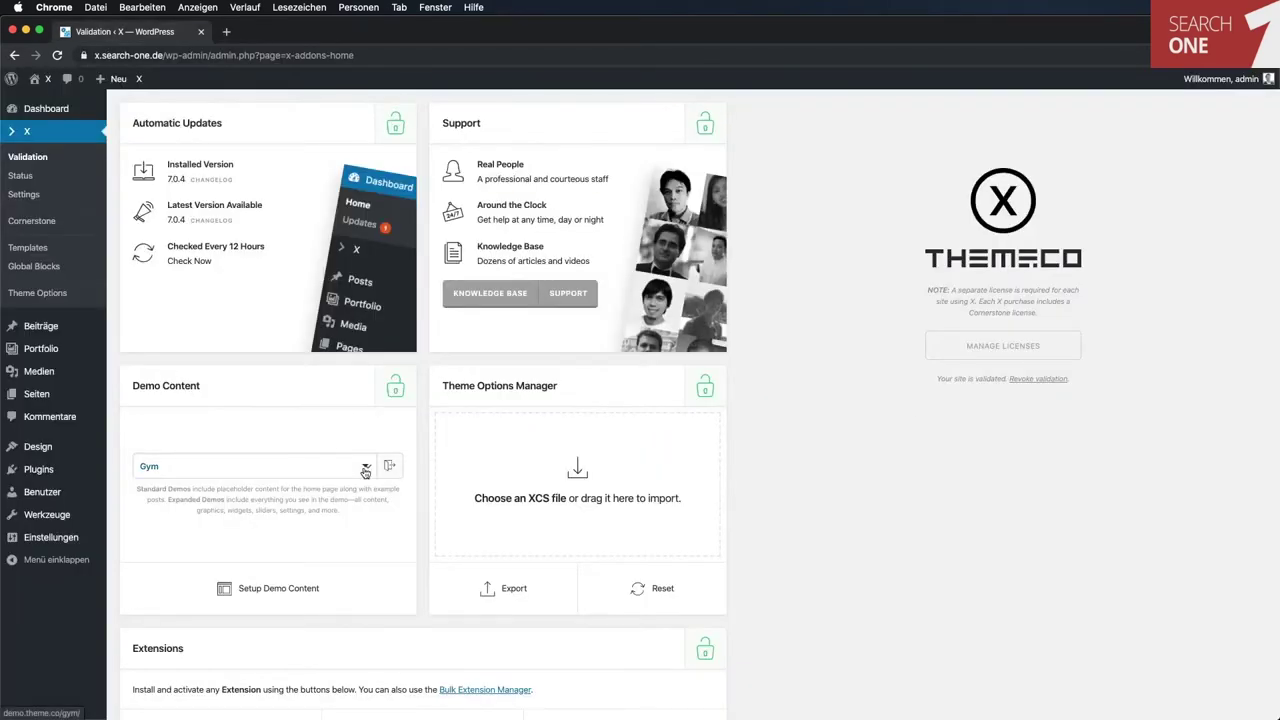
Start the Gym demo content setup and decline the confirmation about overwriting the Customizer settings.
left_click(289, 588)
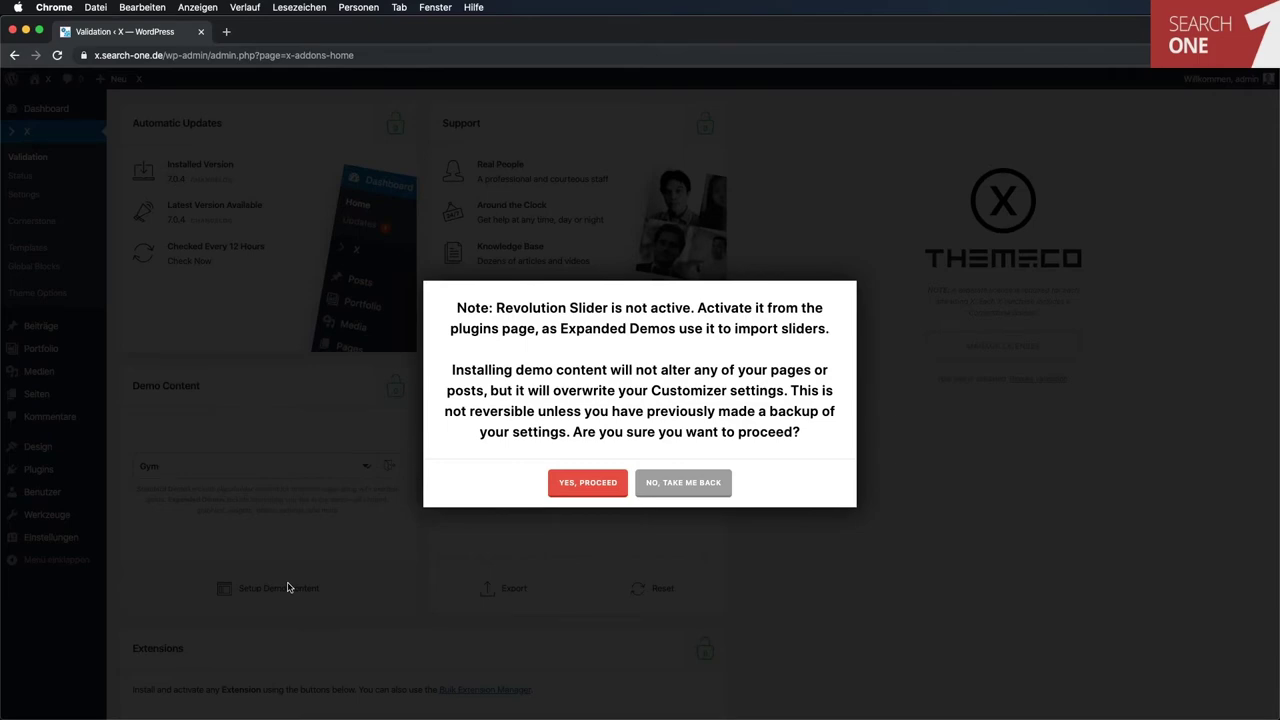
left_click(712, 492)
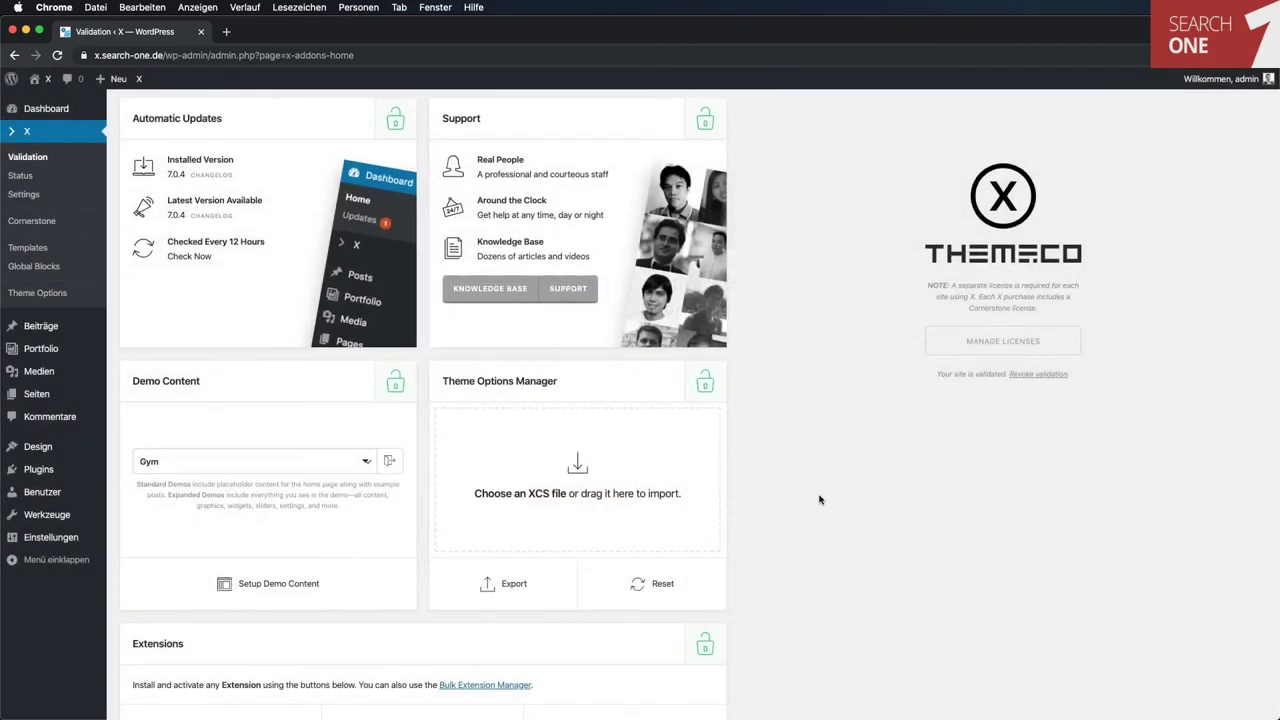
Install and activate the Slider Revolution extension in the X theme's Extensions area.
scroll(820, 500, "down", 6)
scroll(820, 500, "down", 10)
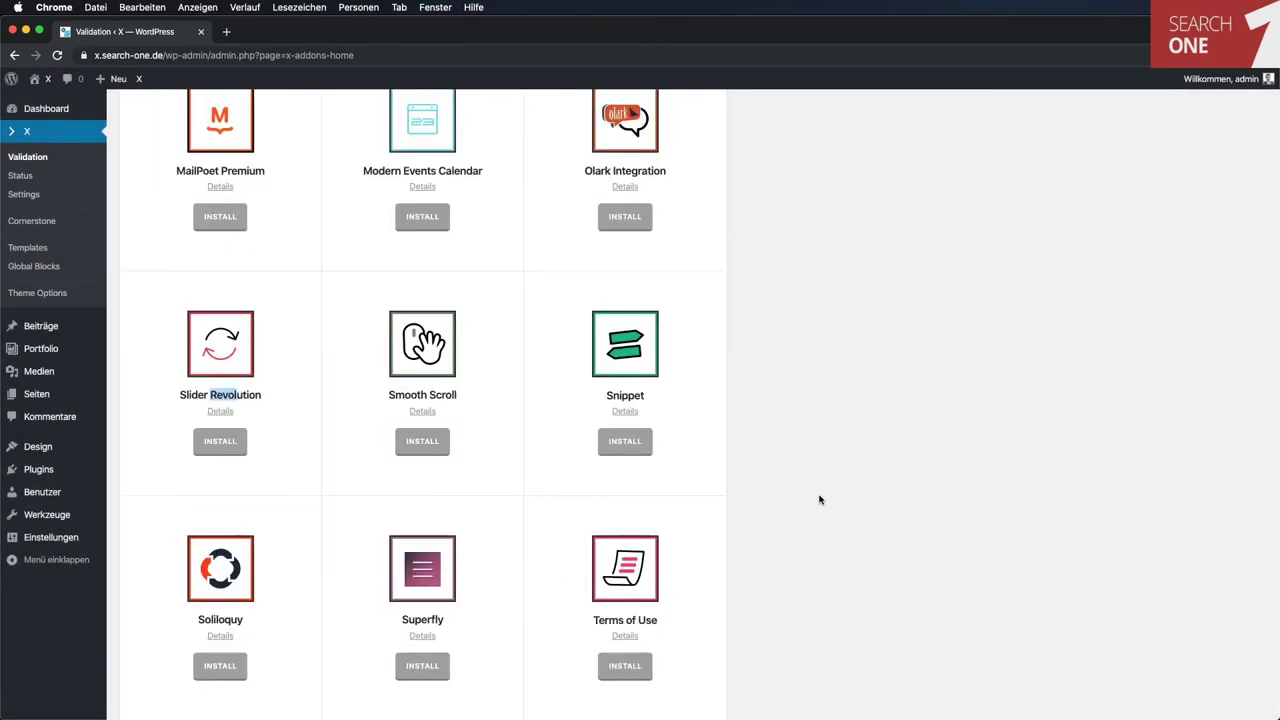
left_click(222, 442)
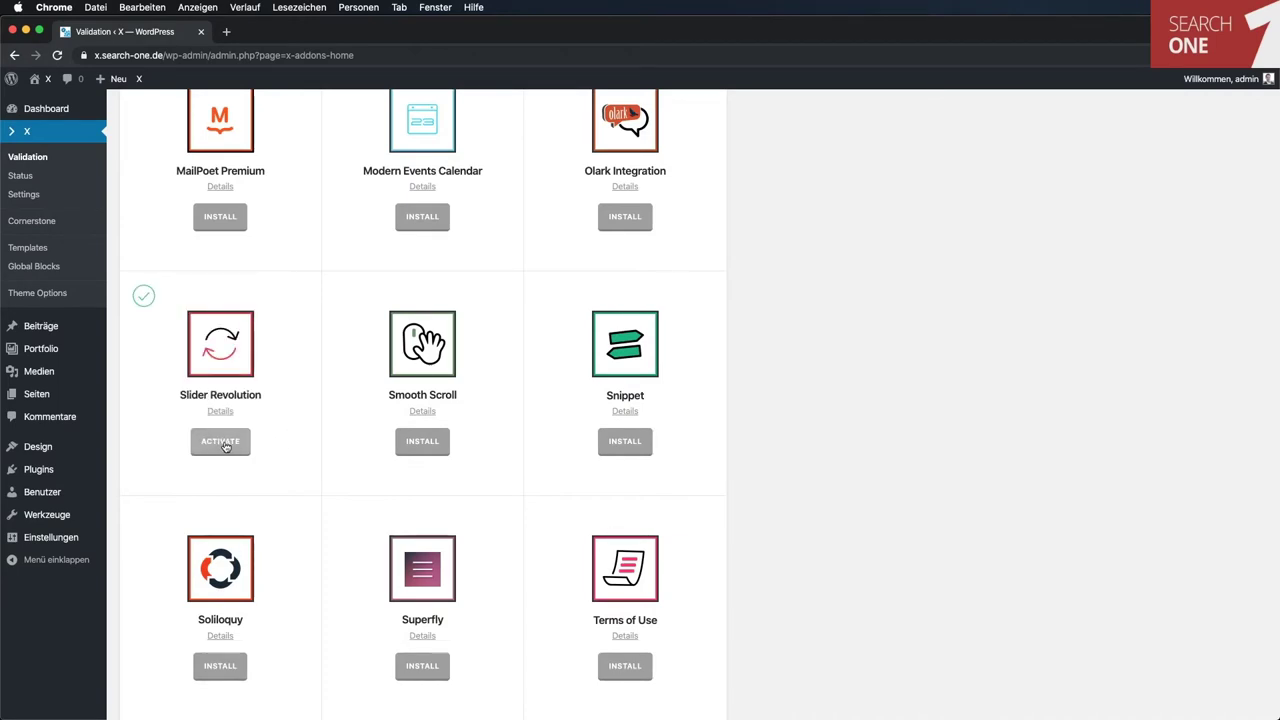
left_click(219, 443)
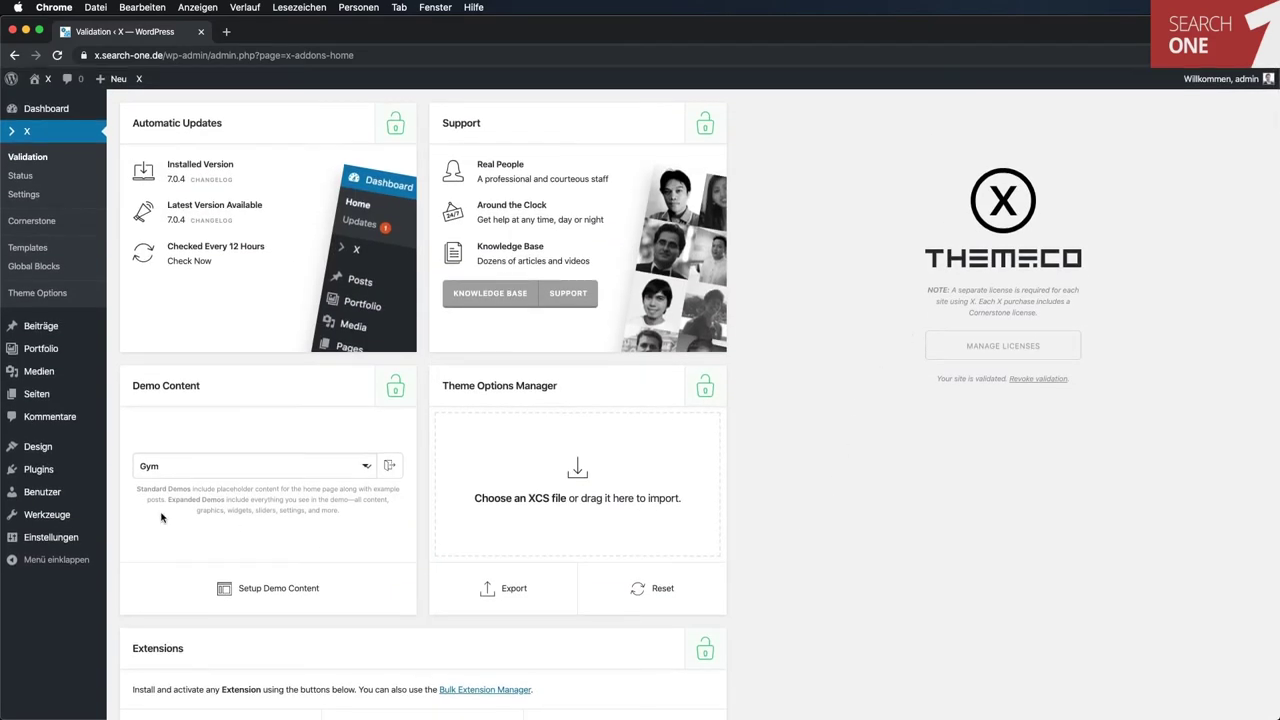
Set up the Gym demo content and agree to overwriting the Customizer settings.
left_click(279, 587)
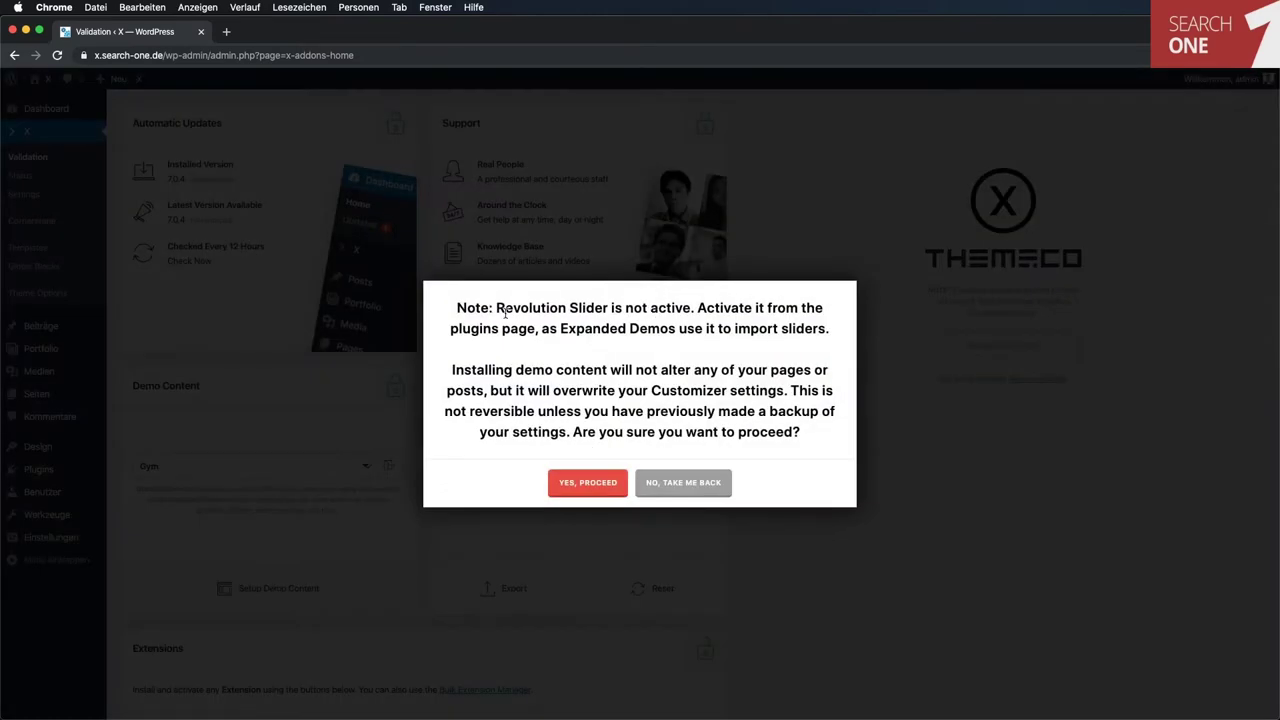
left_click_drag(497, 308, 694, 308)
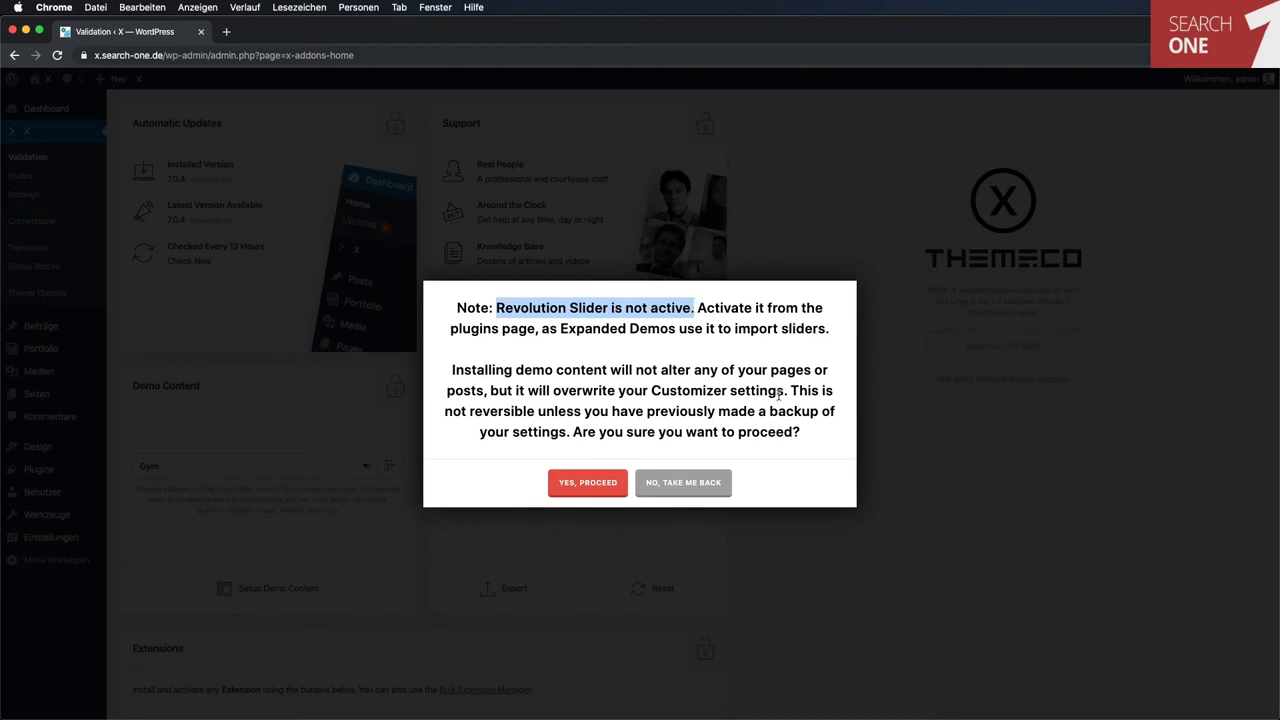
left_click(587, 484)
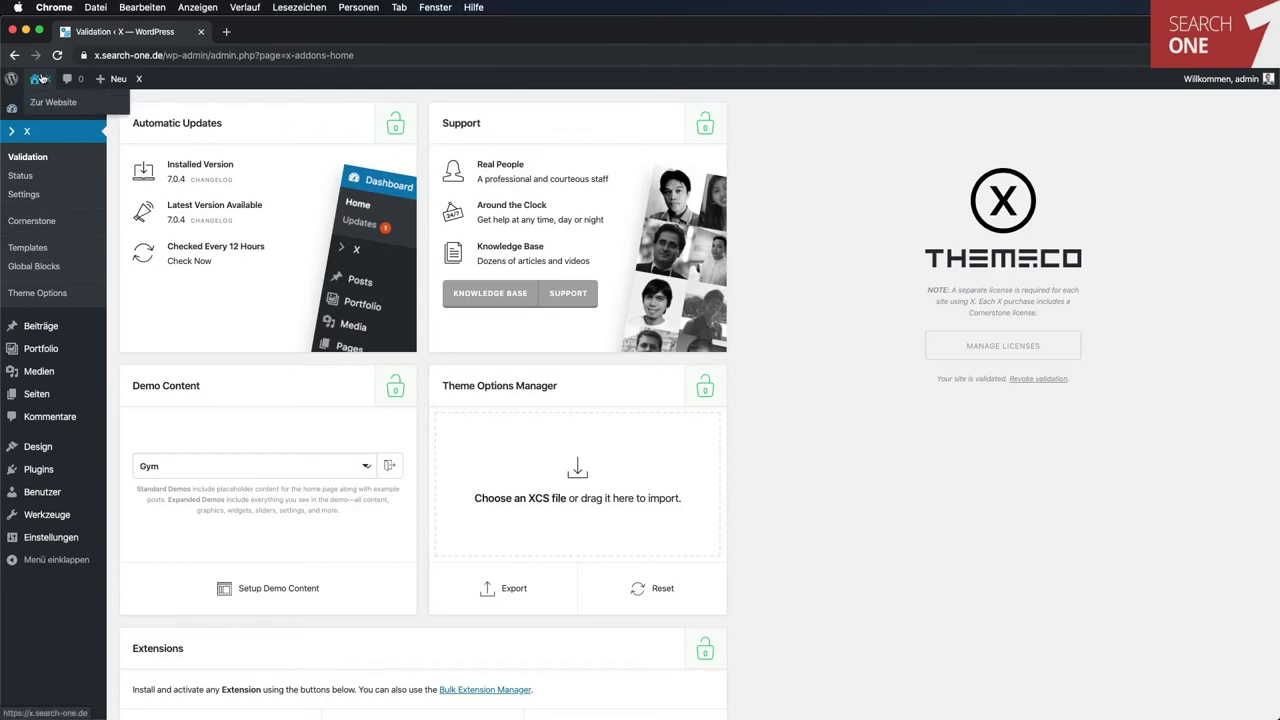
Open the live website in a separate tab and review the imported Gym home page down to the class schedule.
left_click(50, 100, "super")
left_click(272, 31)
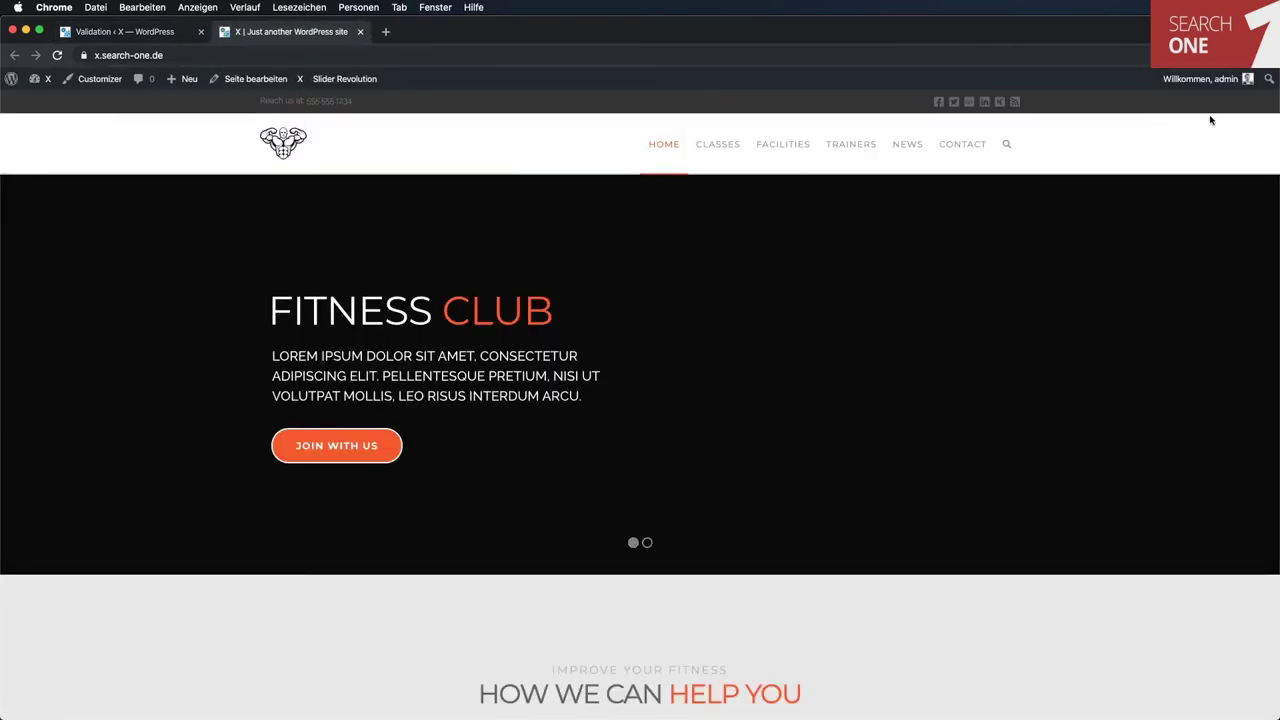
scroll(1178, 152, "down", 10)
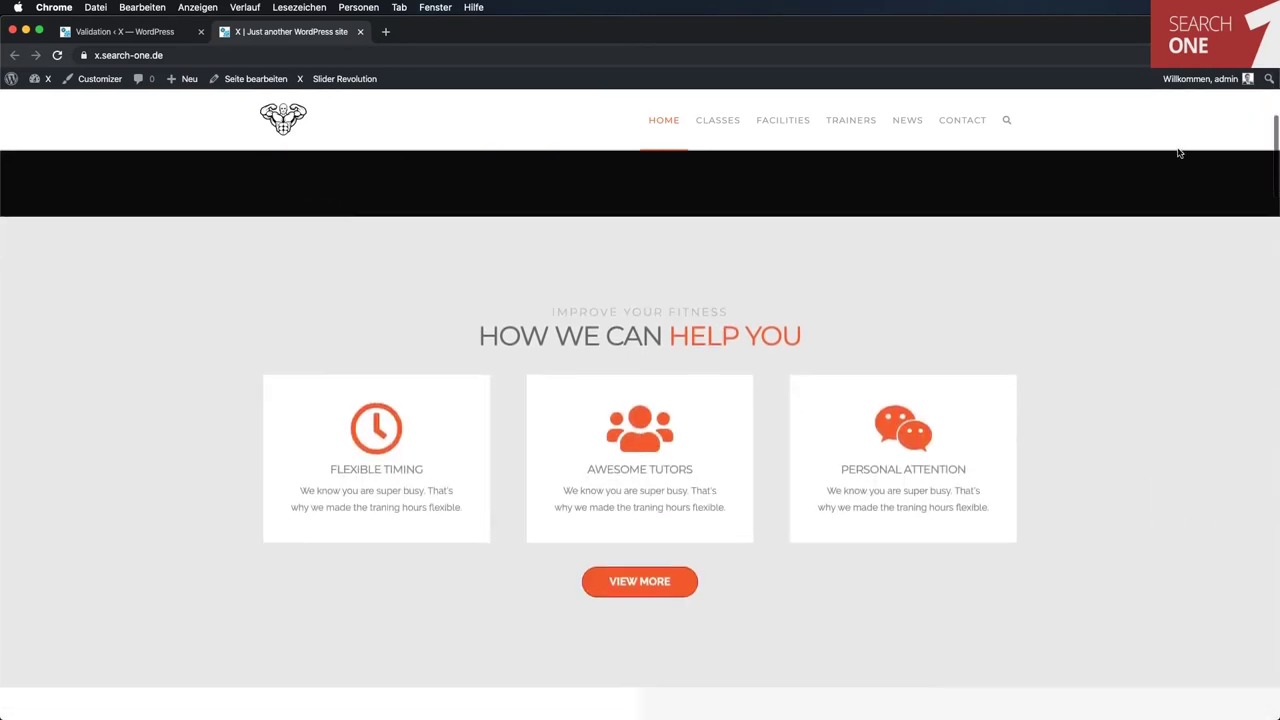
scroll(1178, 152, "down", 10)
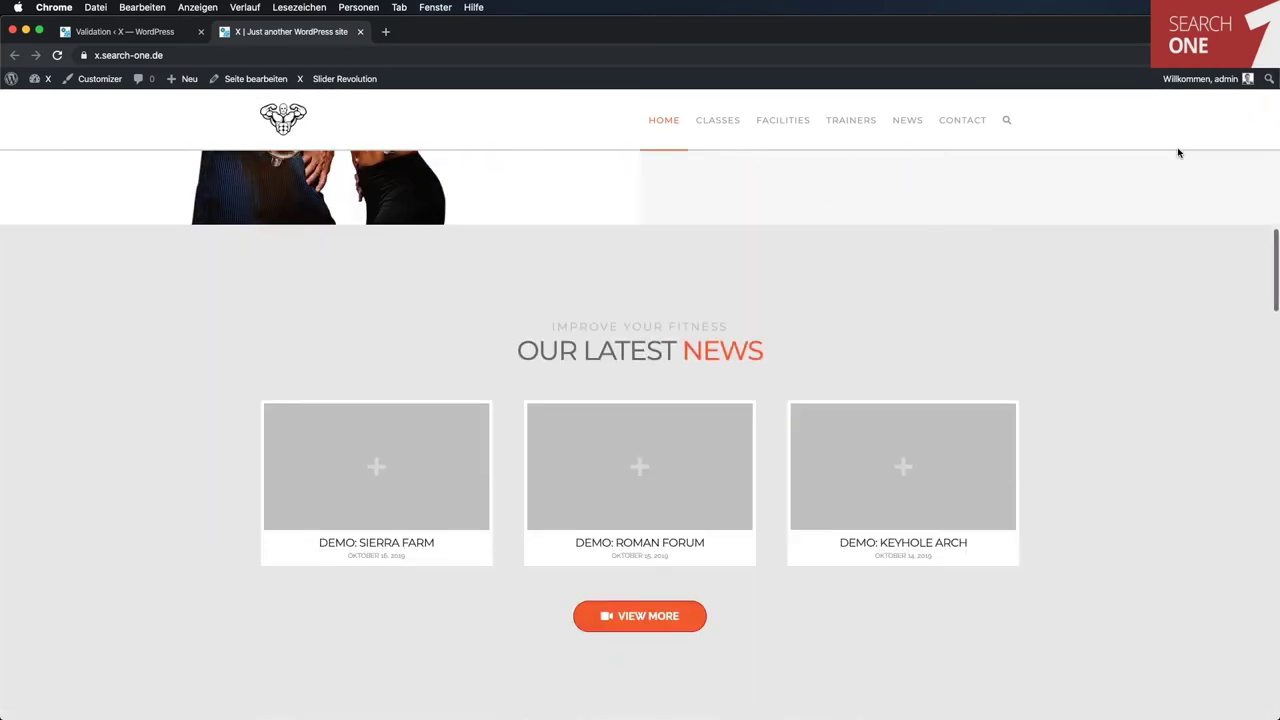
scroll(1178, 152, "down", 10)
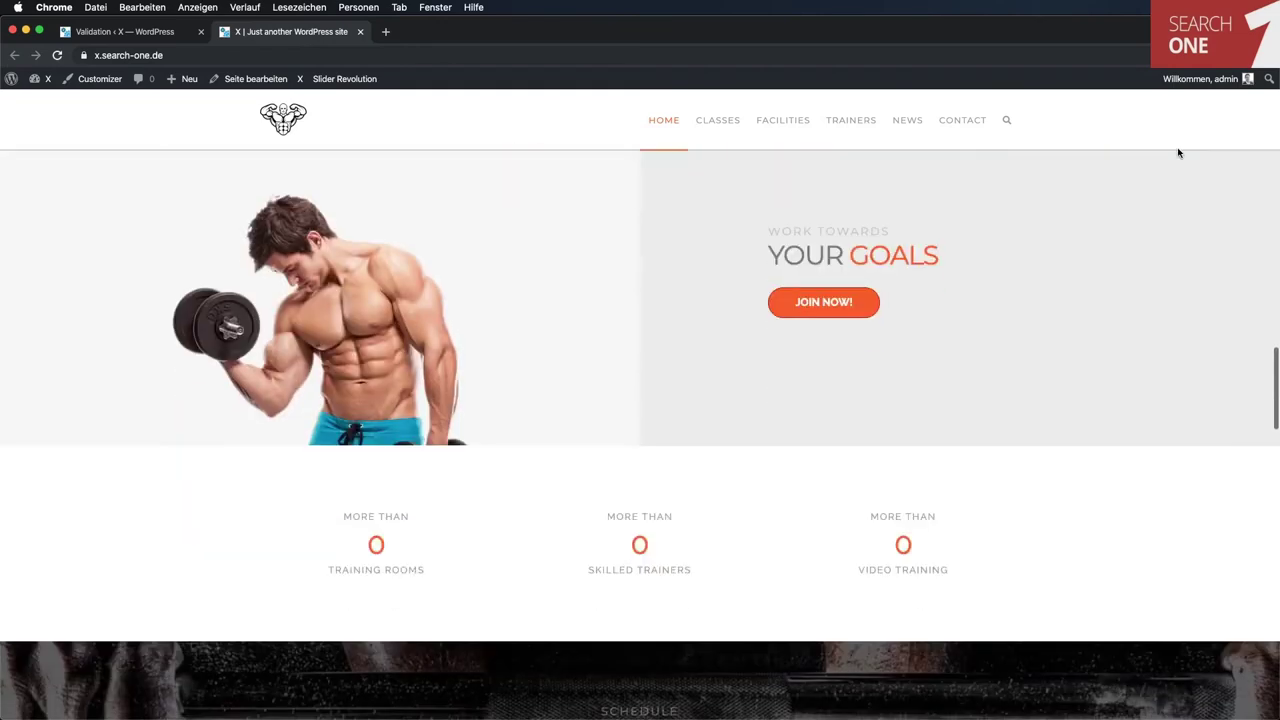
scroll(1178, 152, "down", 8)
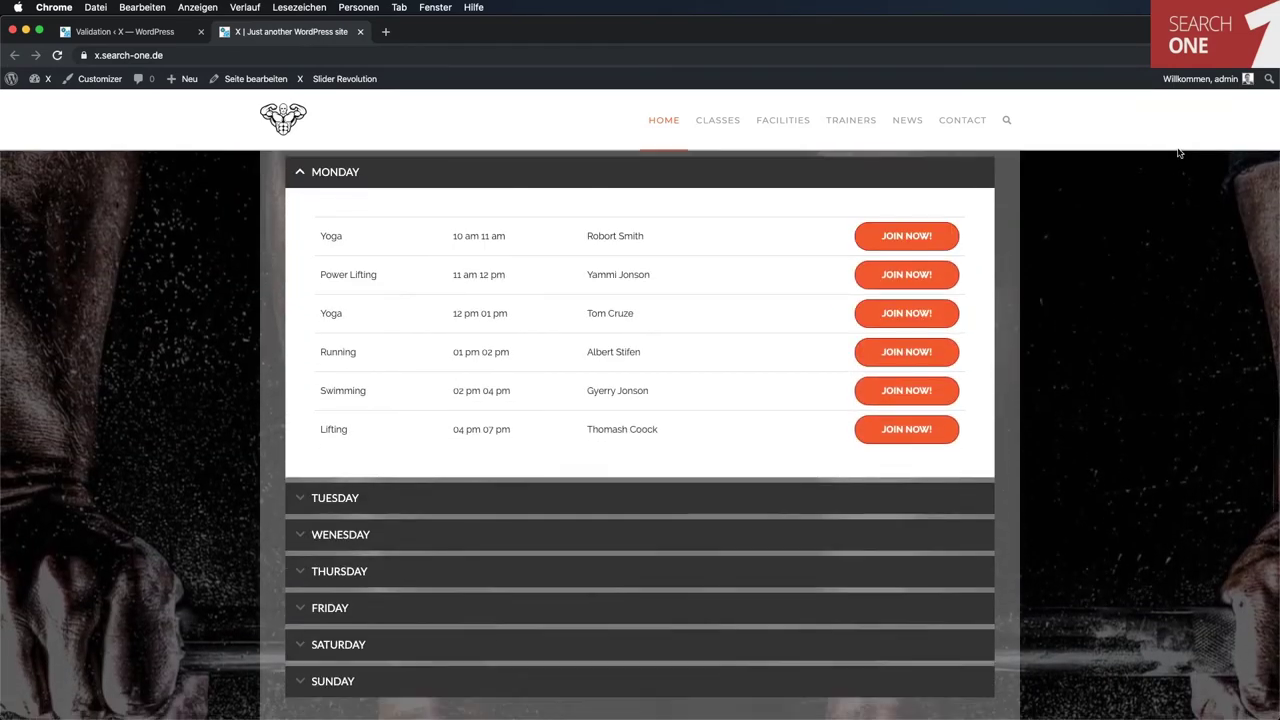
Reload the home page and view both slides of the hero slider.
key("super+r")
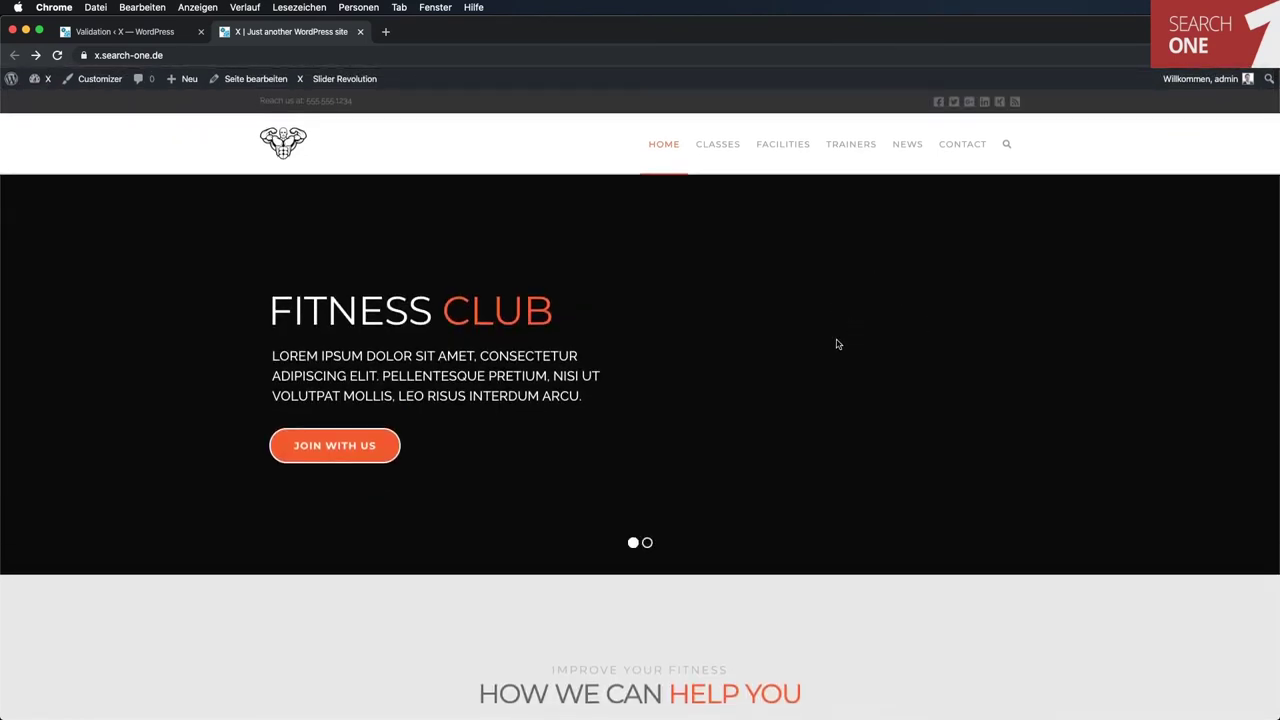
left_click(648, 542)
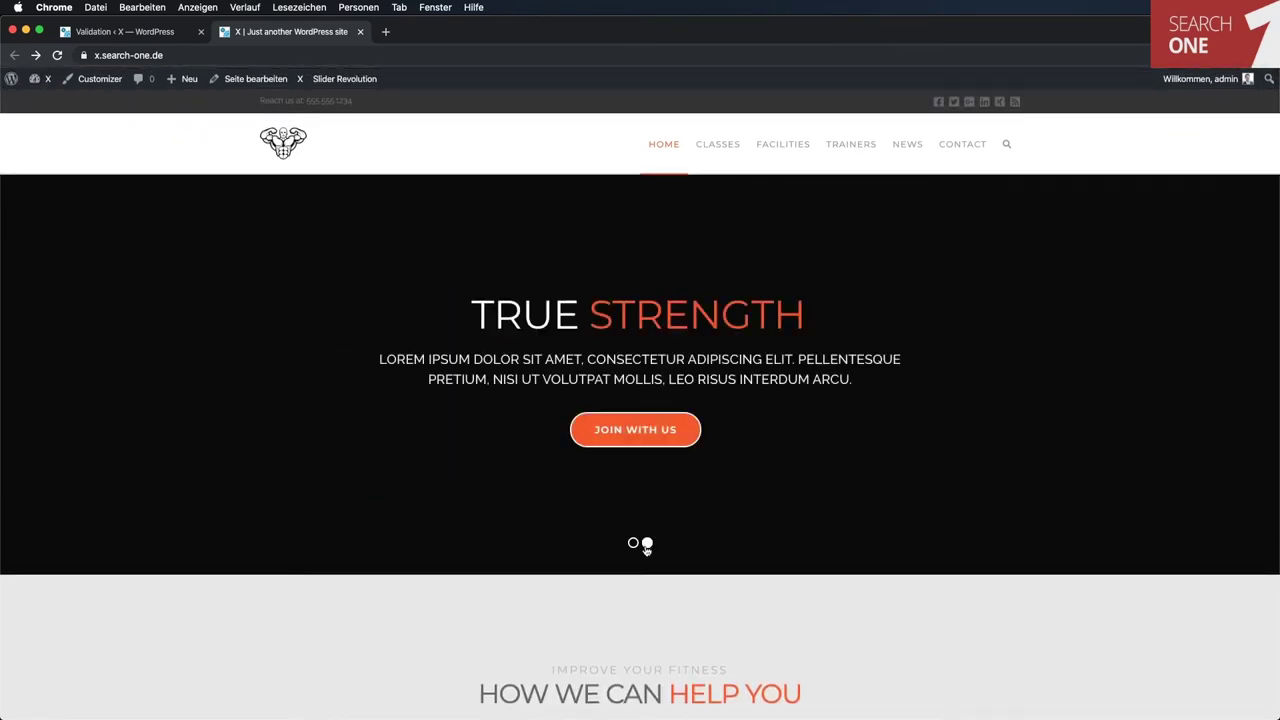
left_click(634, 543)
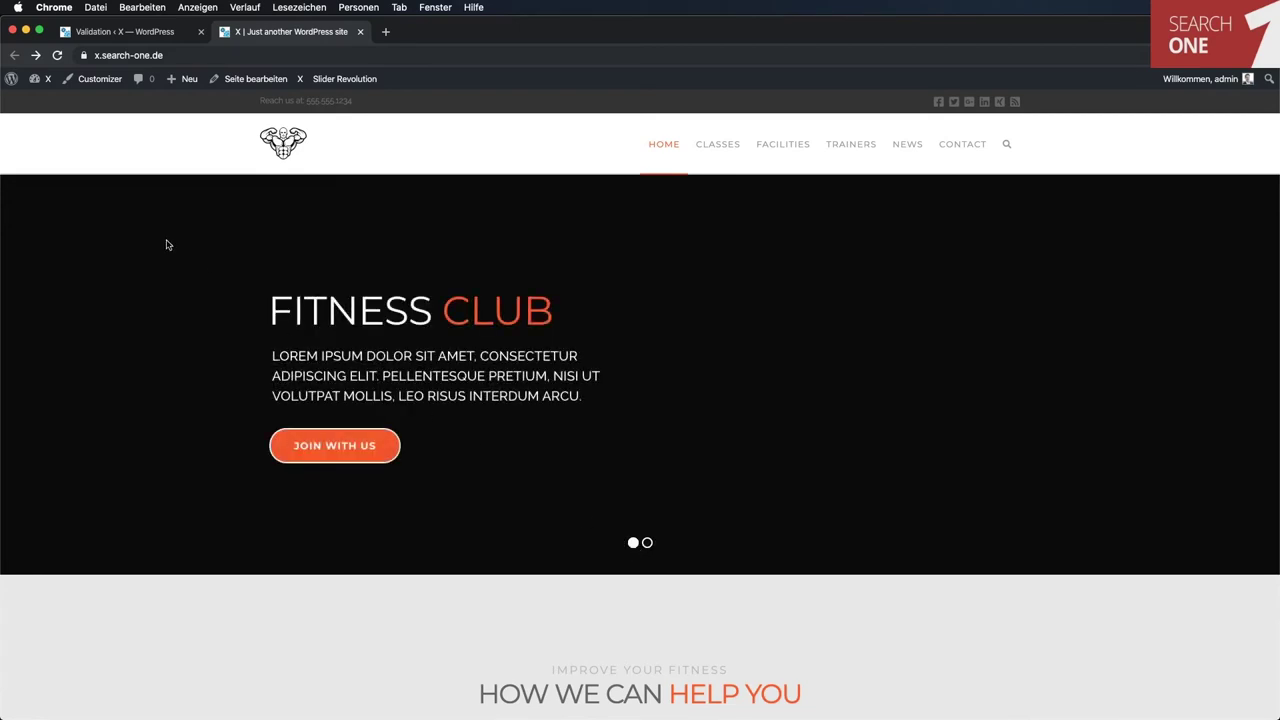
Open the Home page for editing, look through its page settings and launch the Cornerstone editor.
left_click(253, 84)
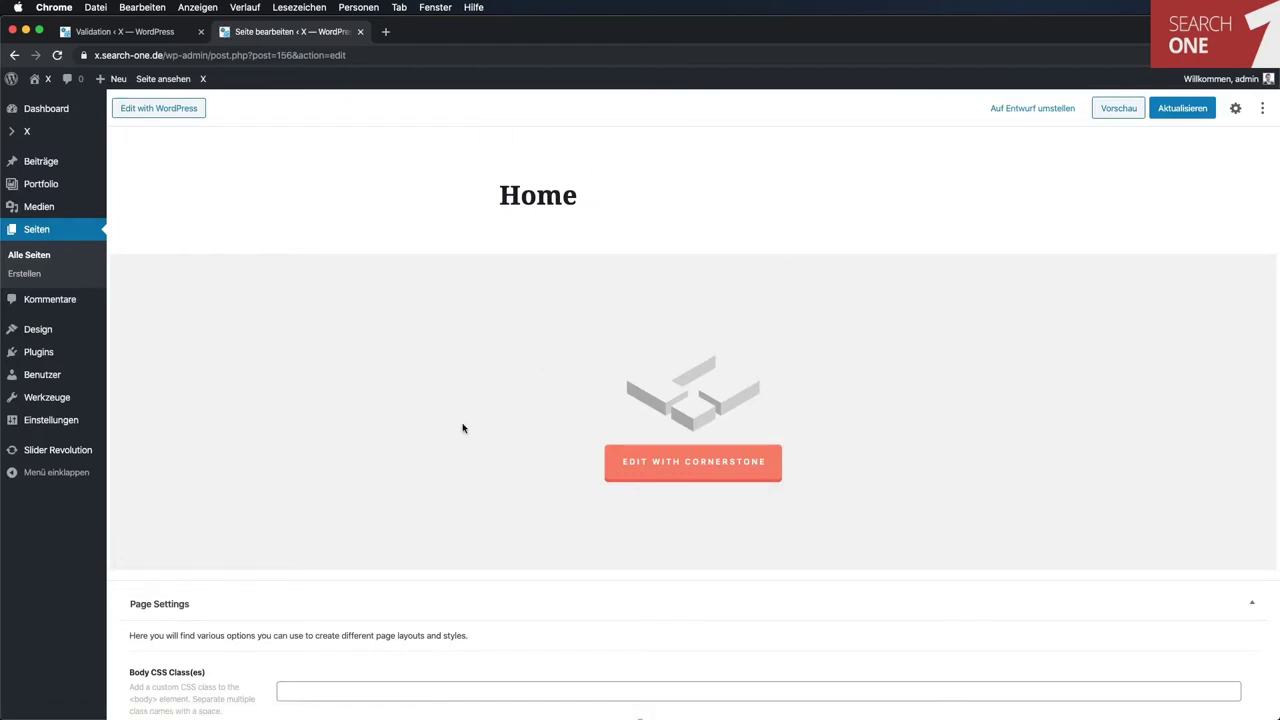
scroll(460, 430, "down", 10)
scroll(457, 431, "down", 3)
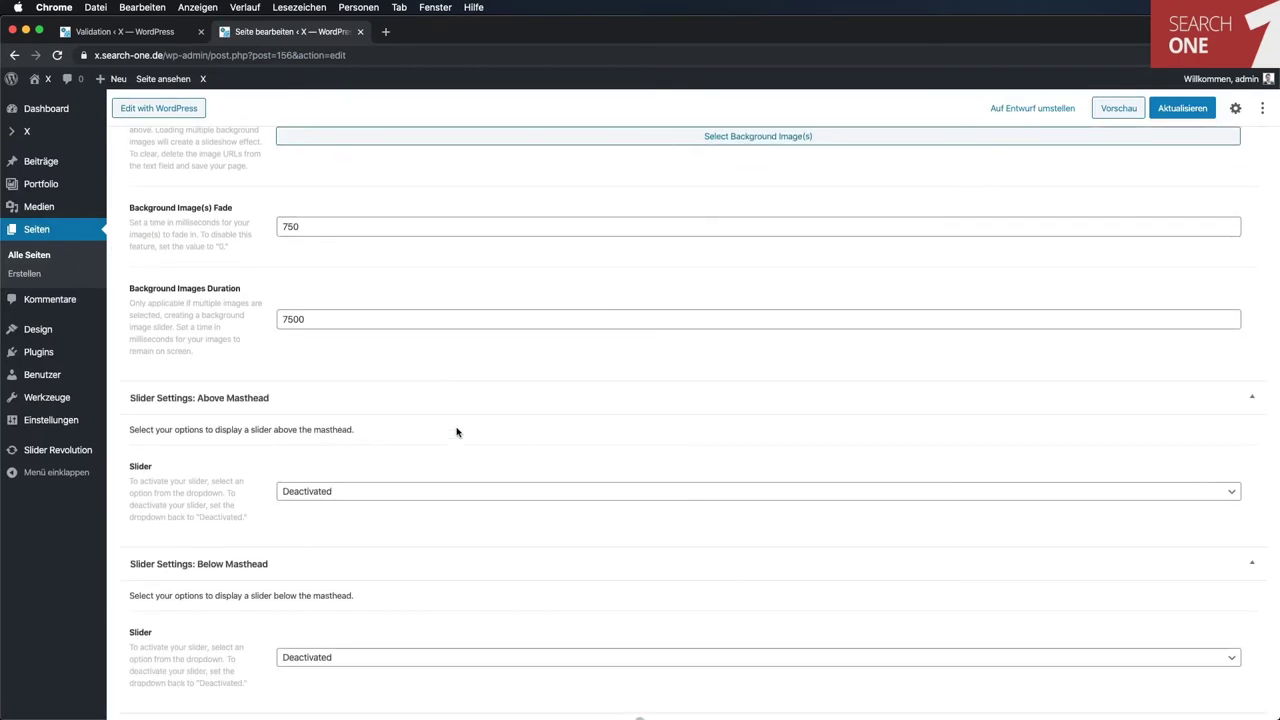
scroll(457, 431, "up", 15)
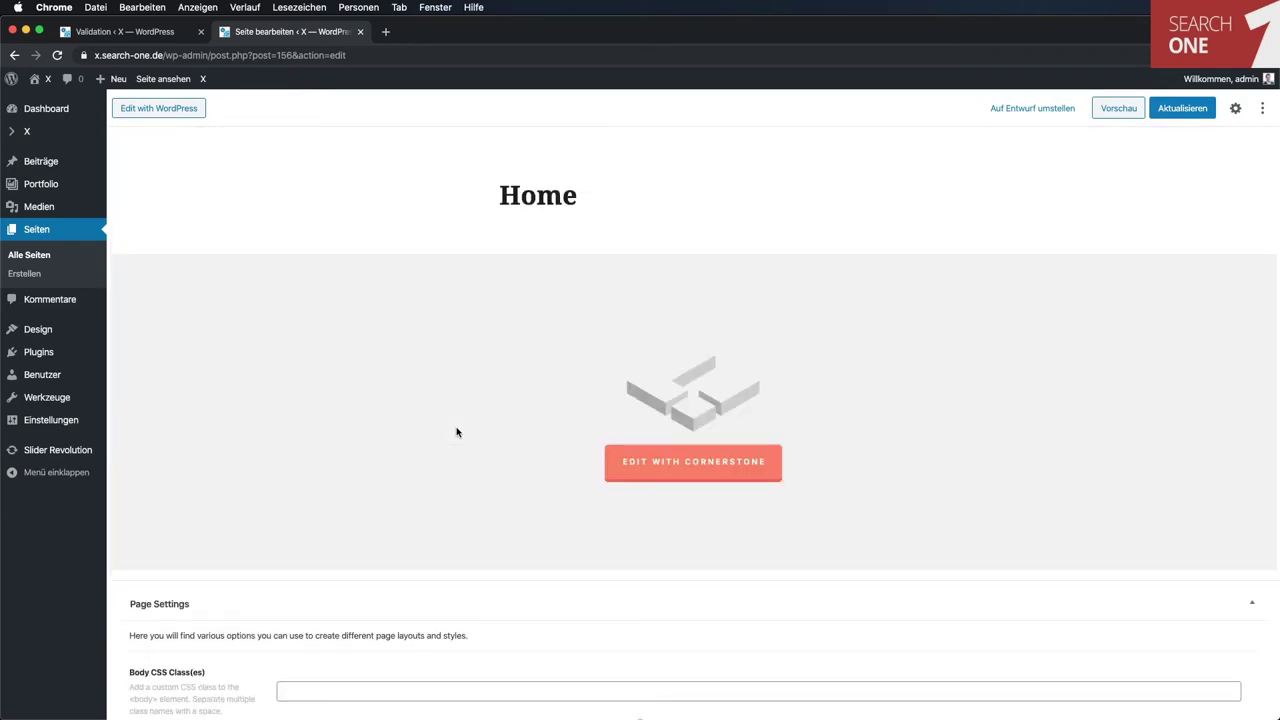
left_click(683, 464)
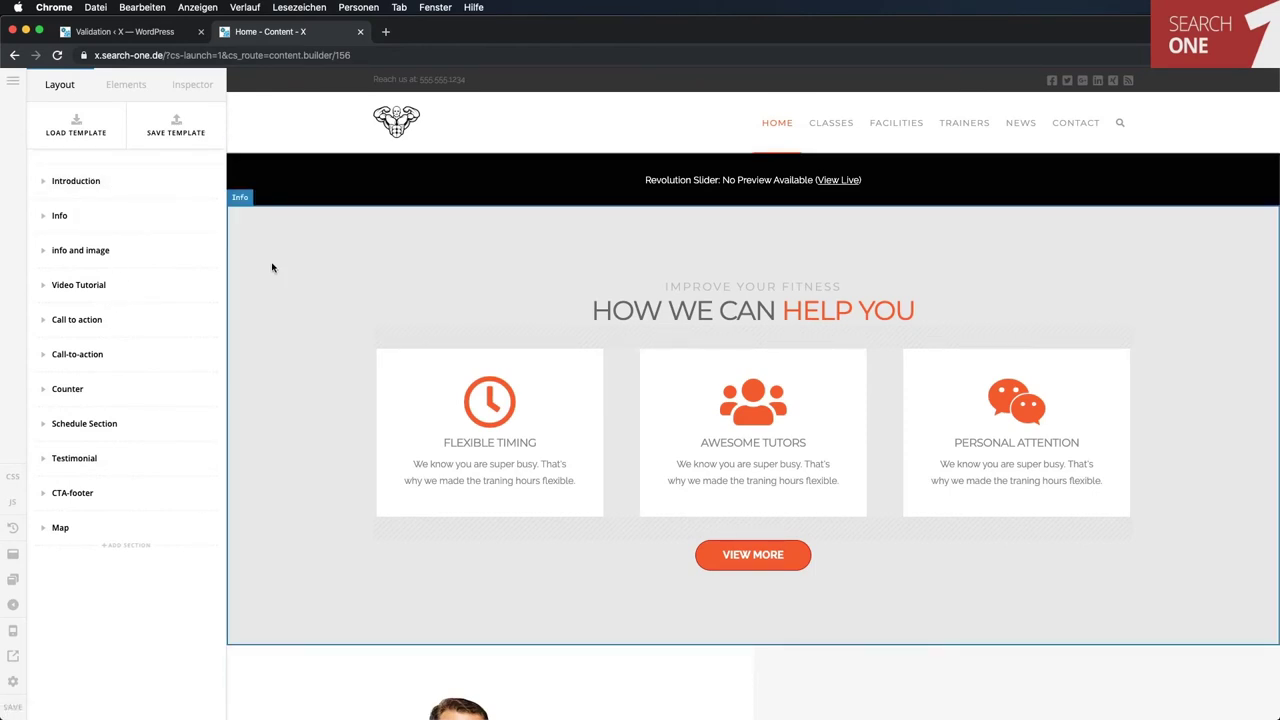
Inspect the Revolution Slider element above the Info section and check which sliders it offers.
left_click(895, 262)
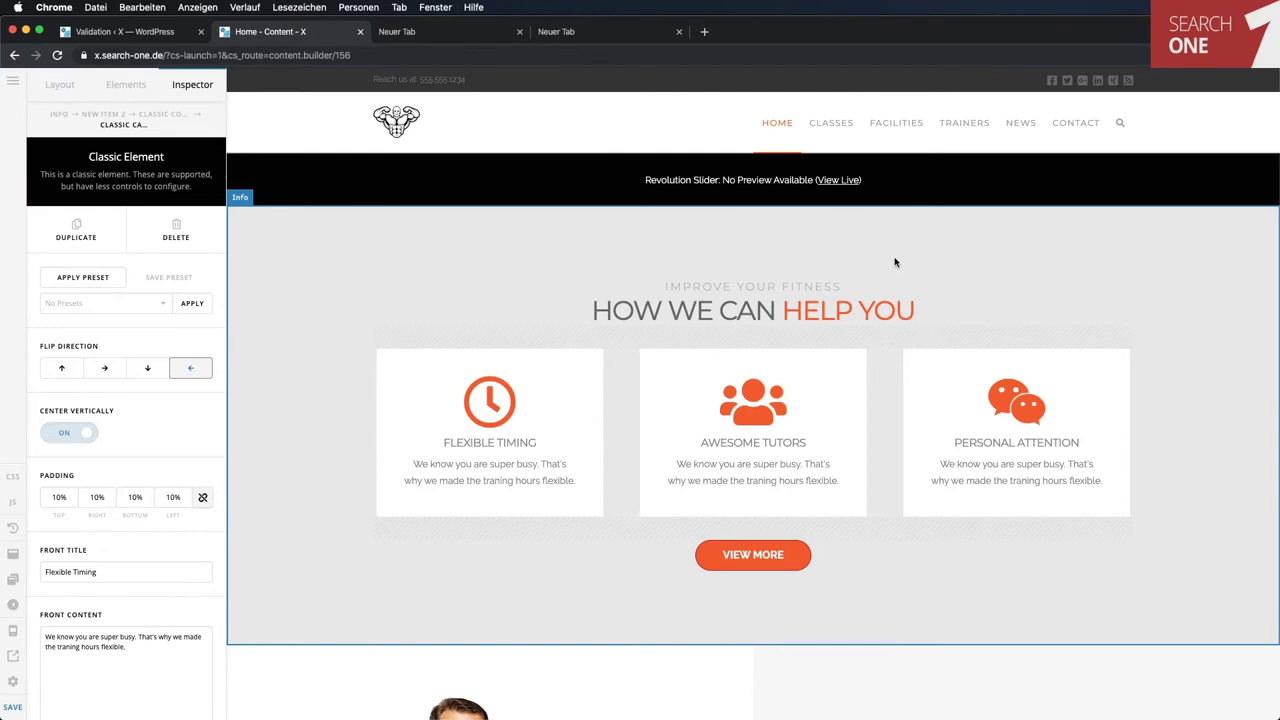
left_click(701, 182)
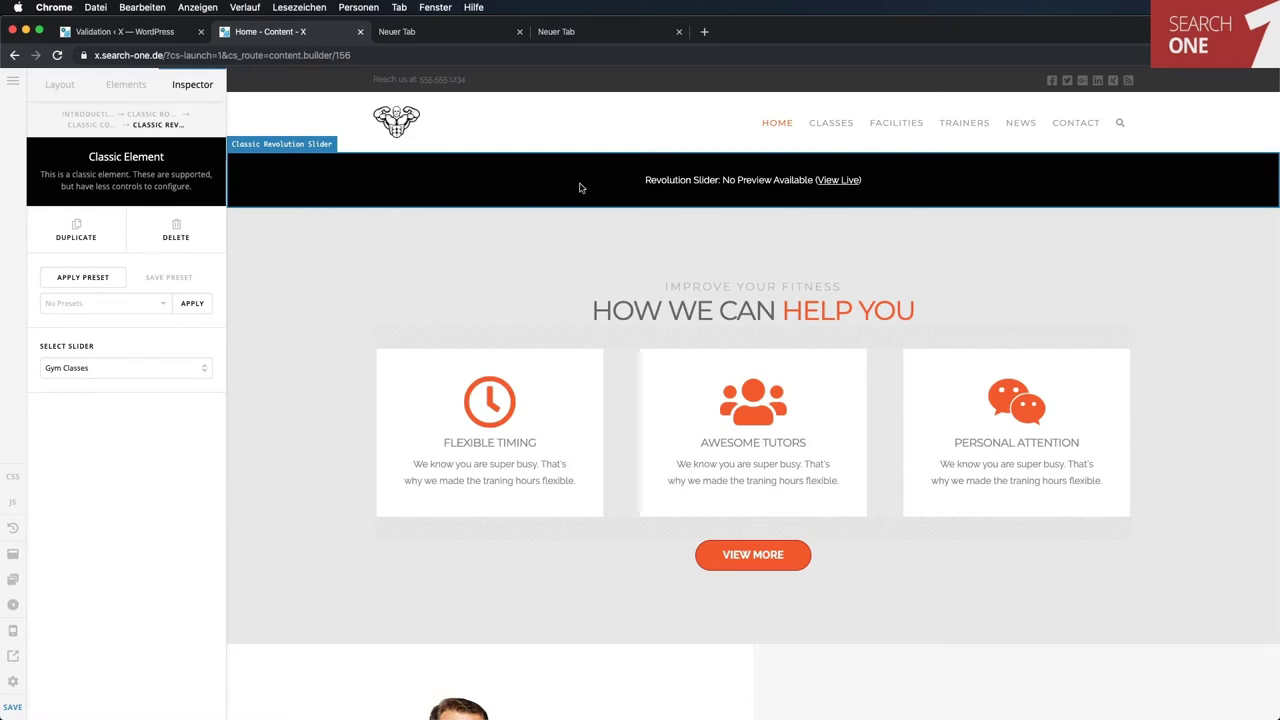
left_click(137, 369)
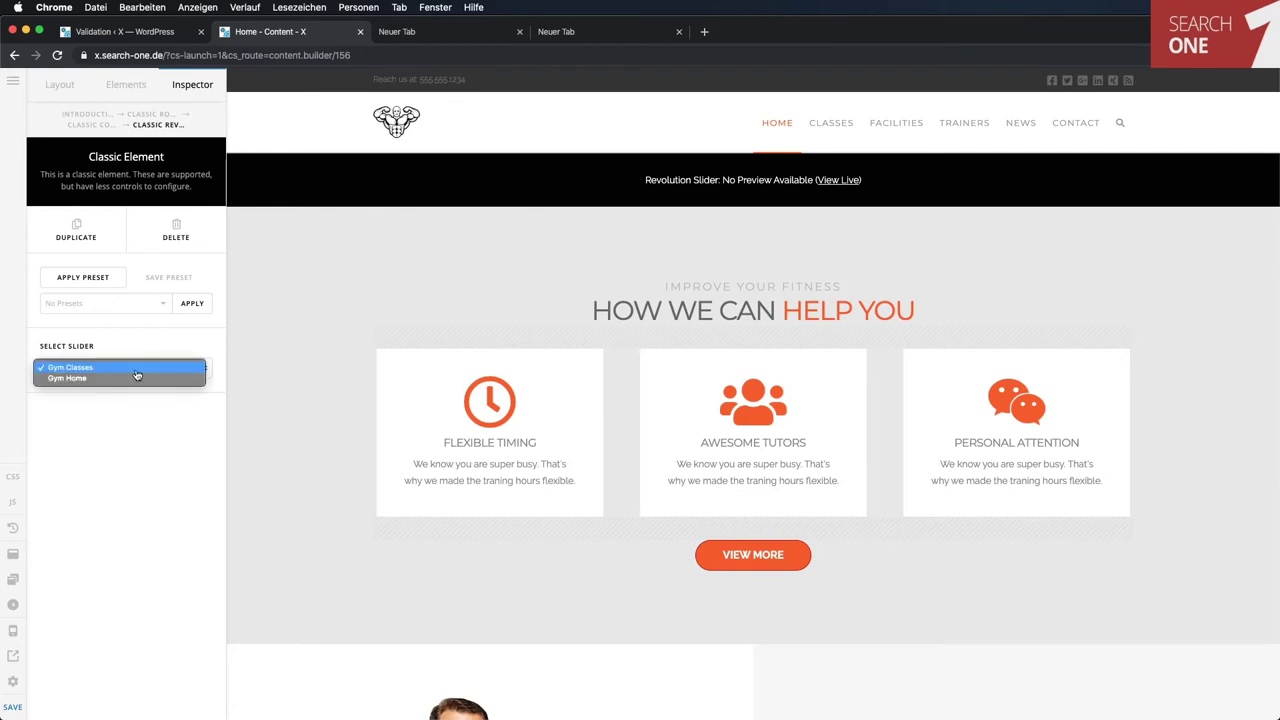
left_click(134, 410)
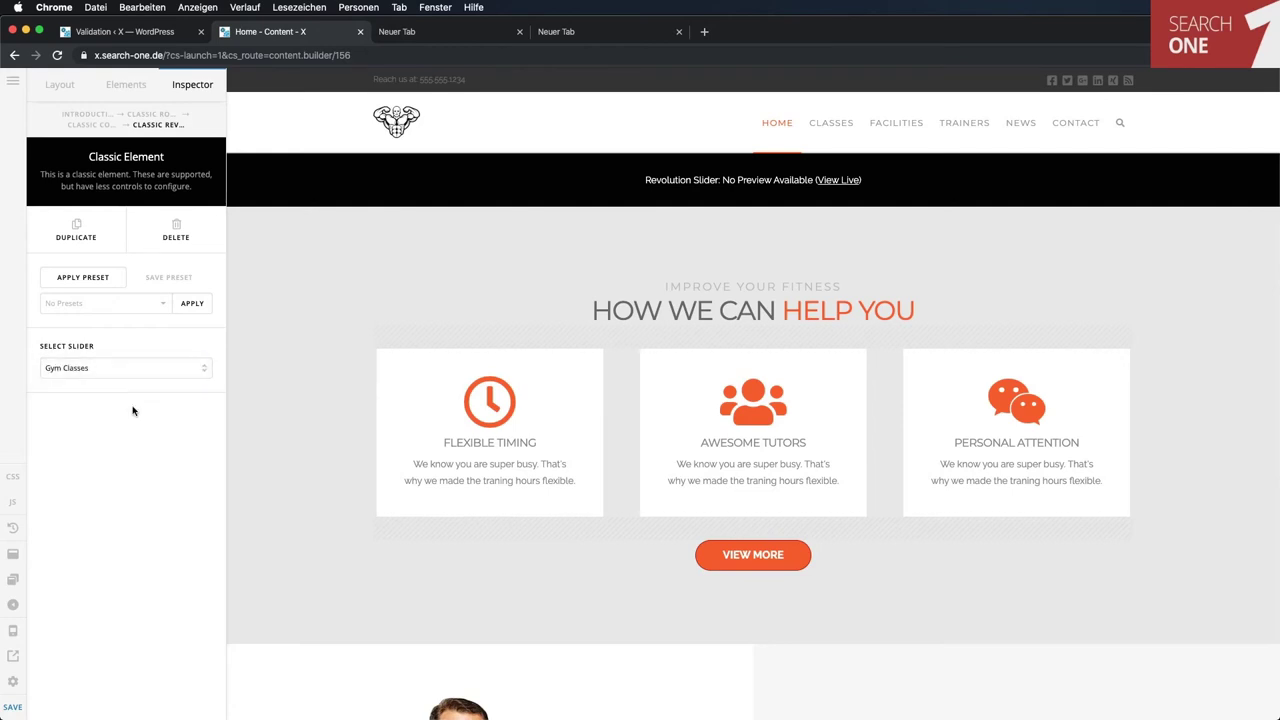
Try the downward flip direction on the Flexible Timing card, restore the leftward flip and return to the Info section.
left_click(345, 400)
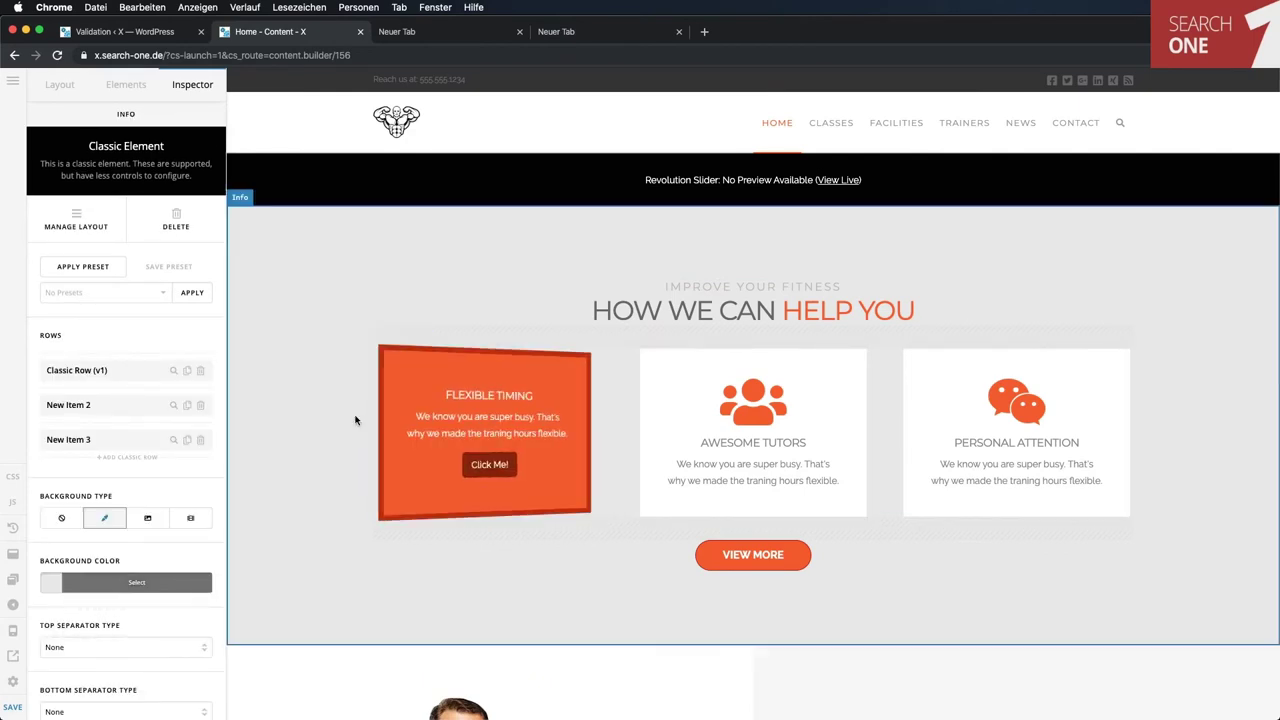
left_click(428, 408)
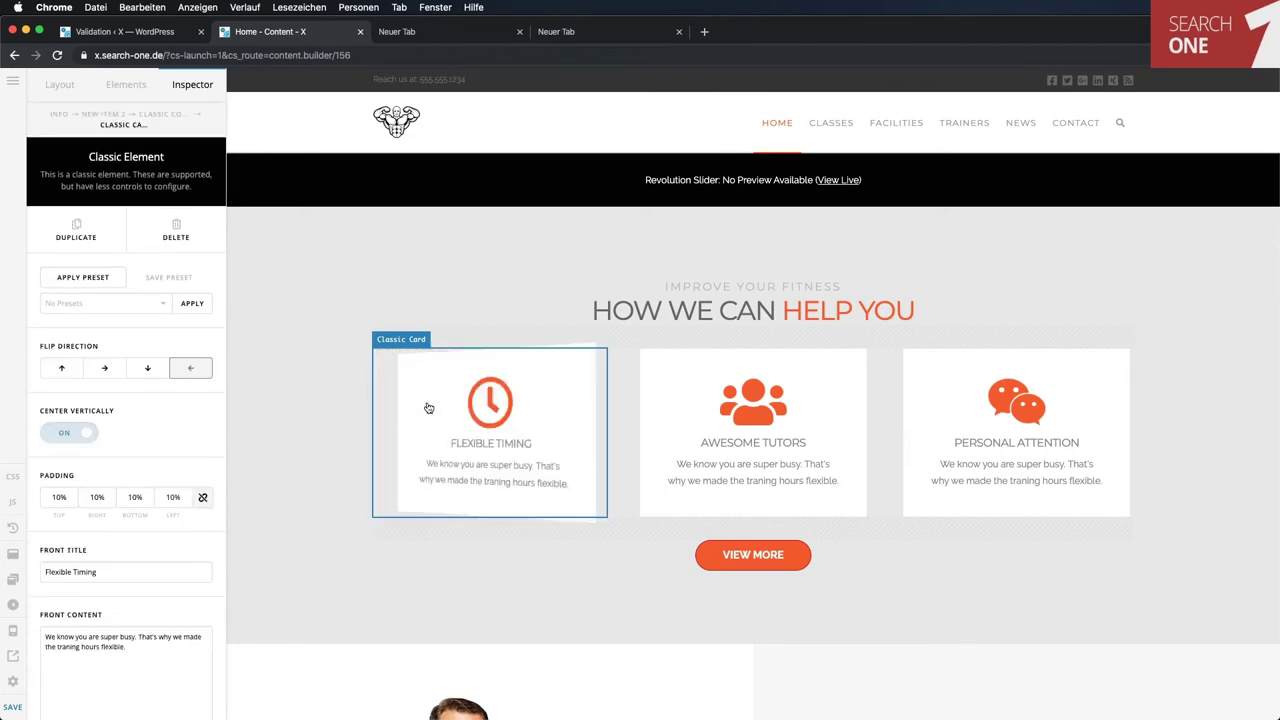
left_click(149, 369)
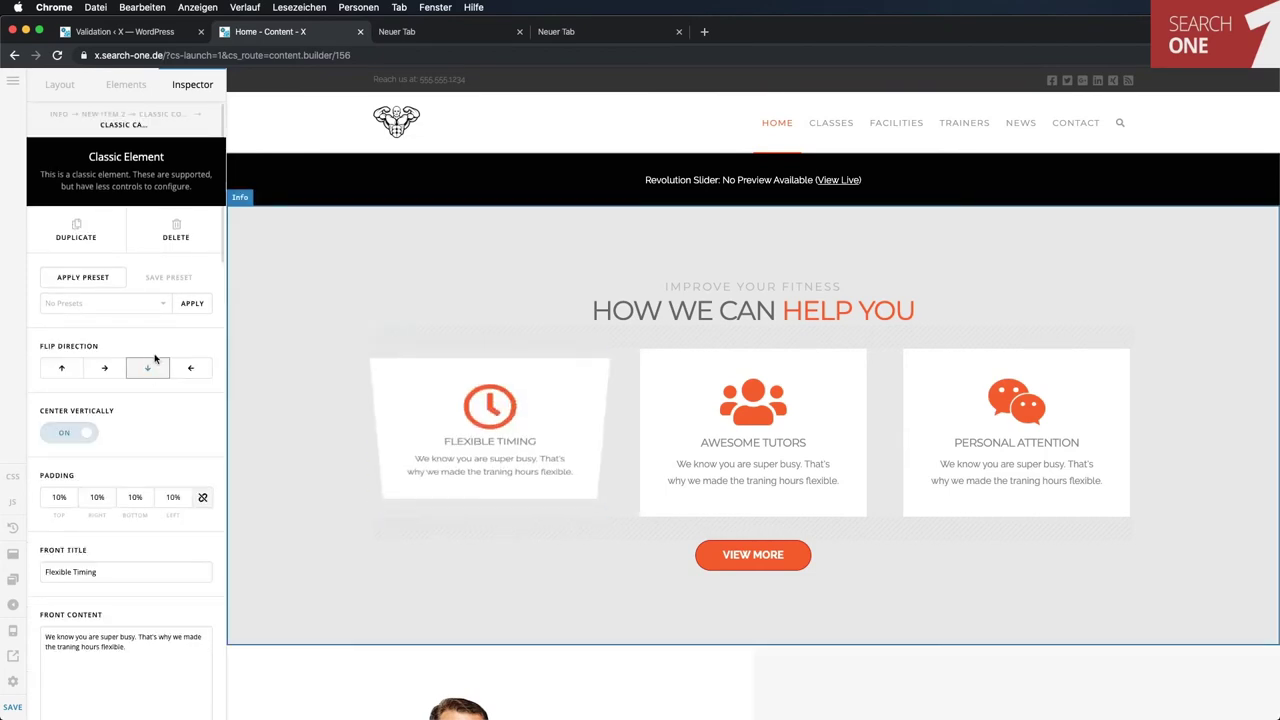
left_click(190, 368)
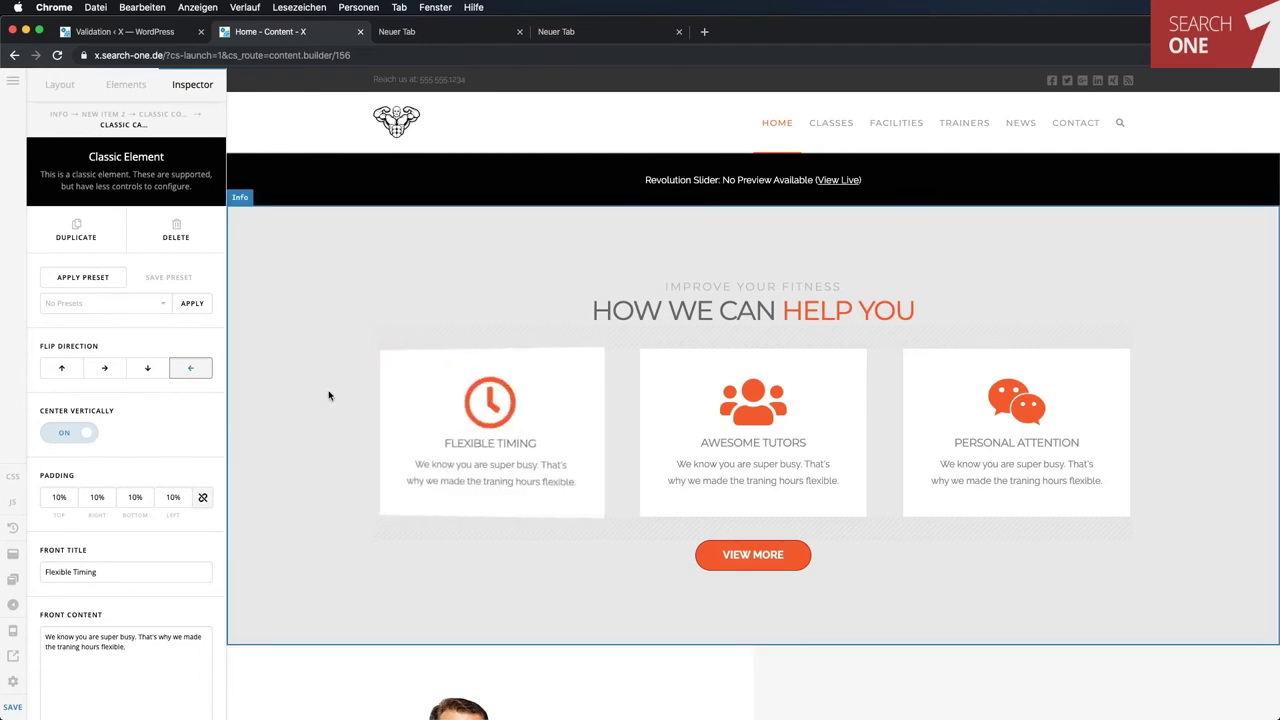
left_click(328, 395)
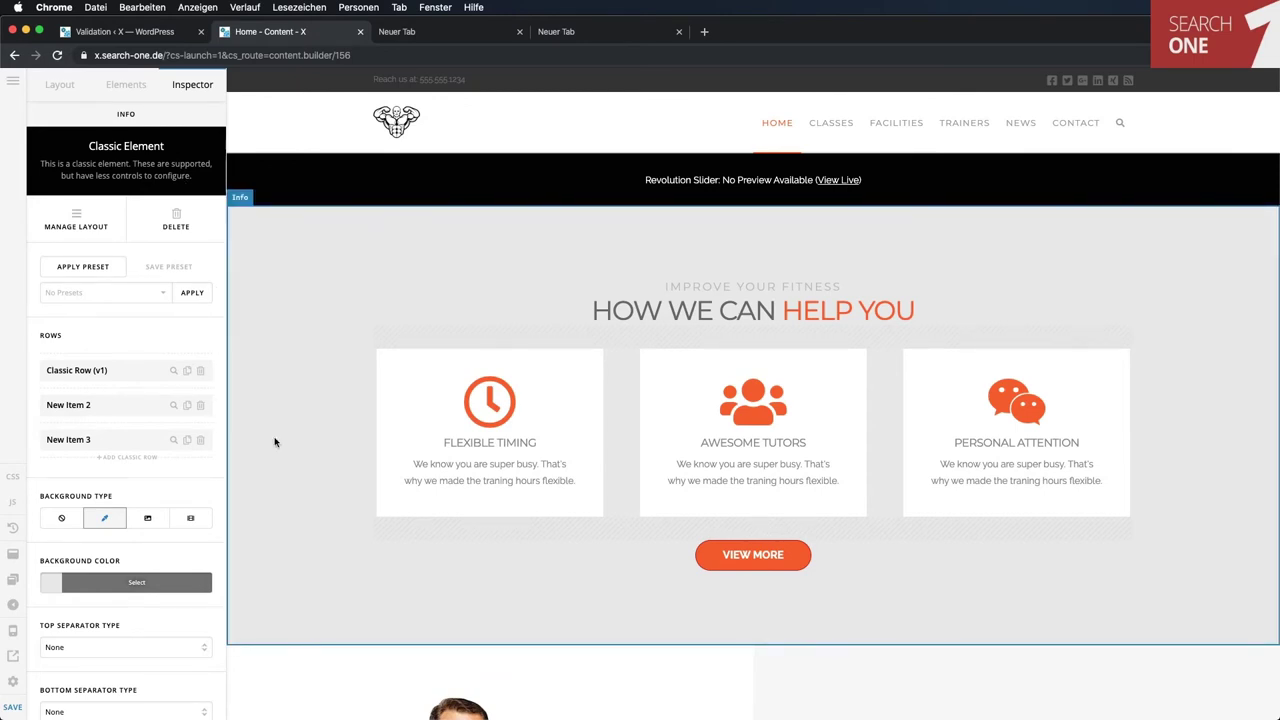
Inspect the settings of the couple's image, its column and the neighbouring Getting Fit column.
scroll(275, 441, "down", 5)
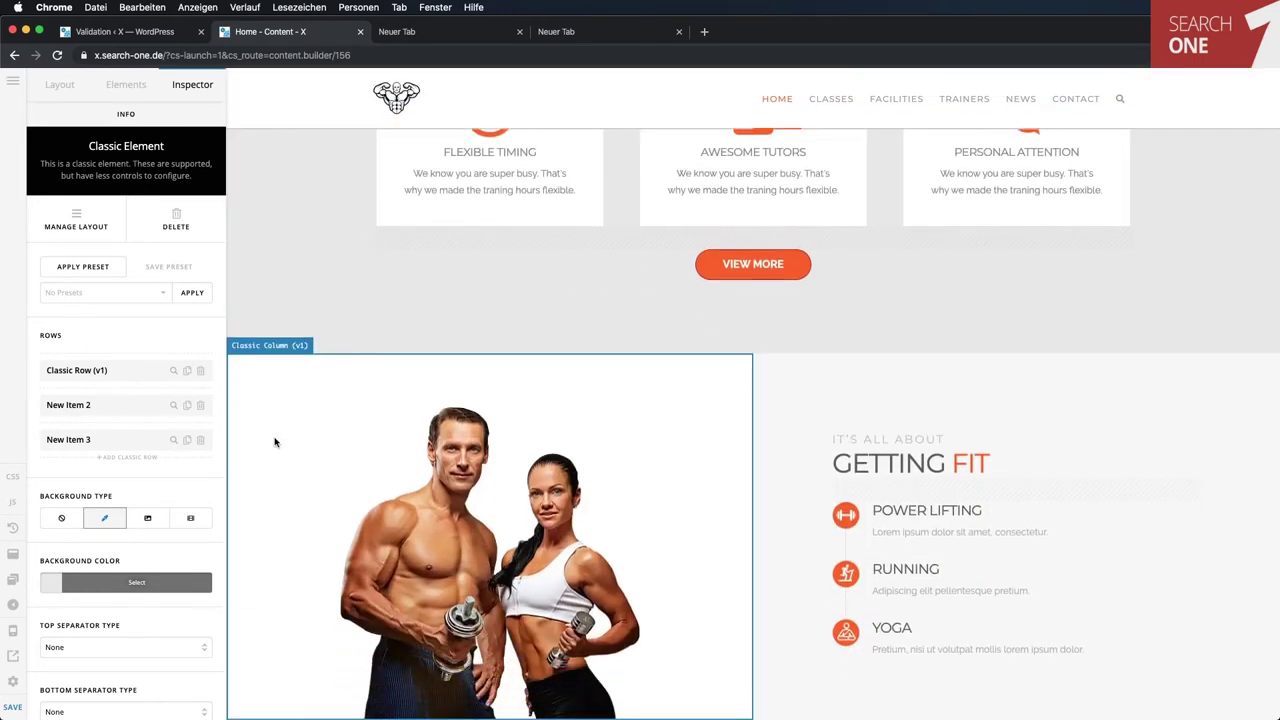
scroll(275, 441, "down", 2)
left_click(285, 425)
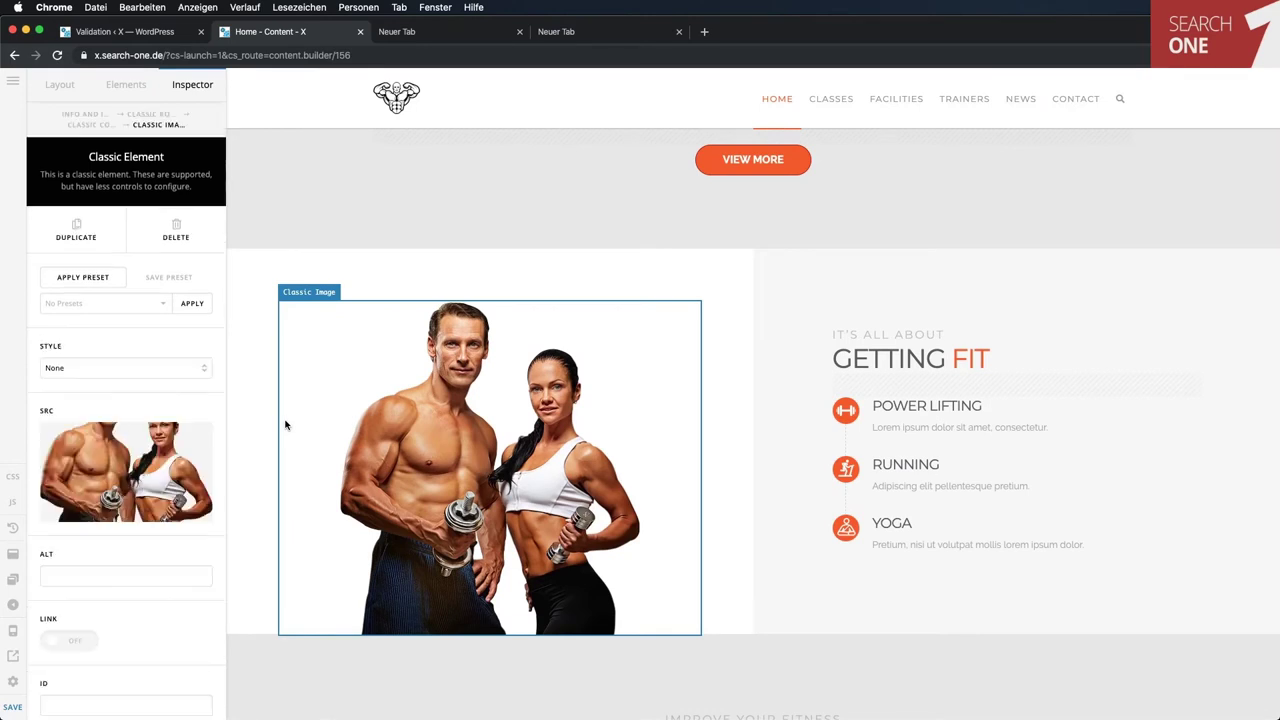
left_click(257, 419)
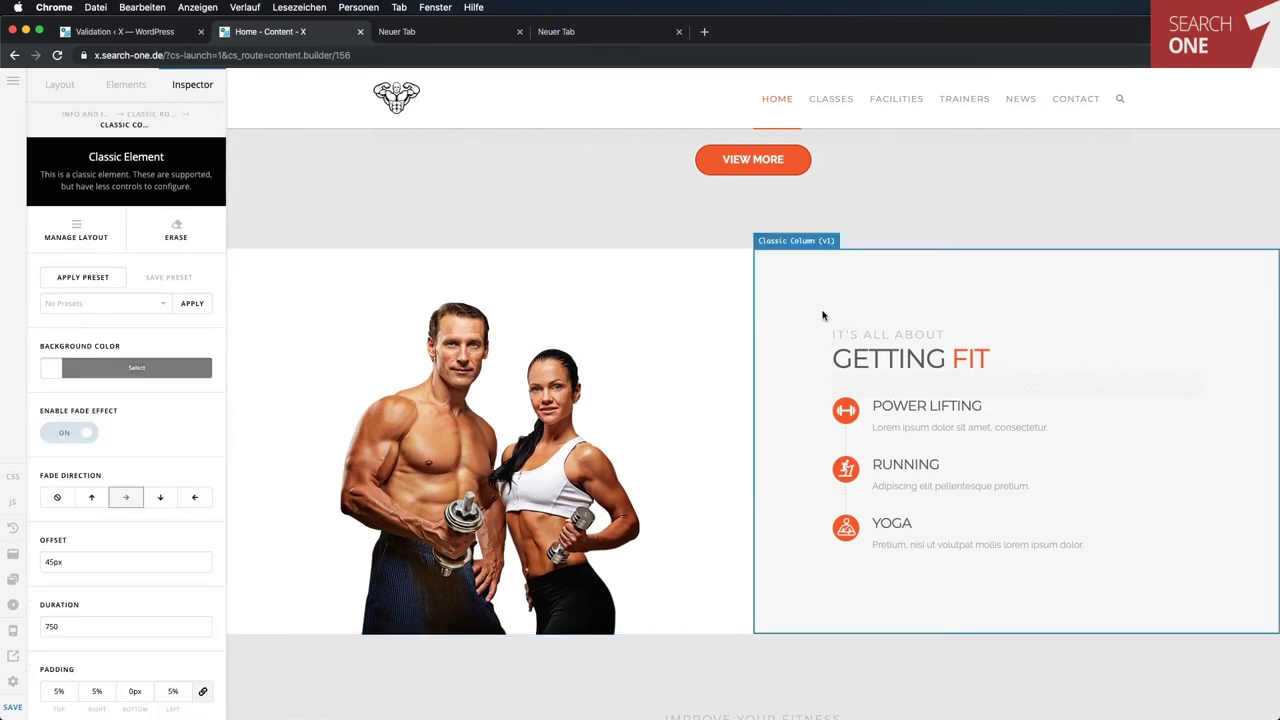
left_click(822, 316)
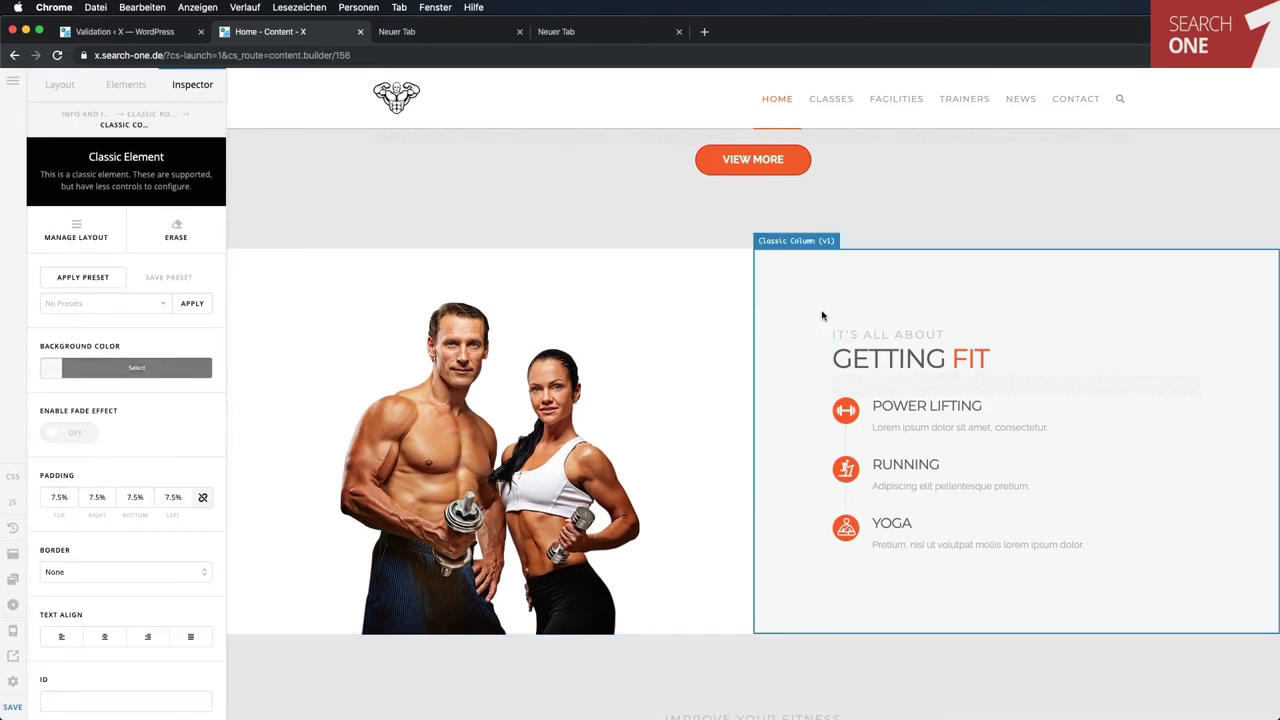
Add a classic row below the third row of the Info section.
scroll(822, 316, "up", 5)
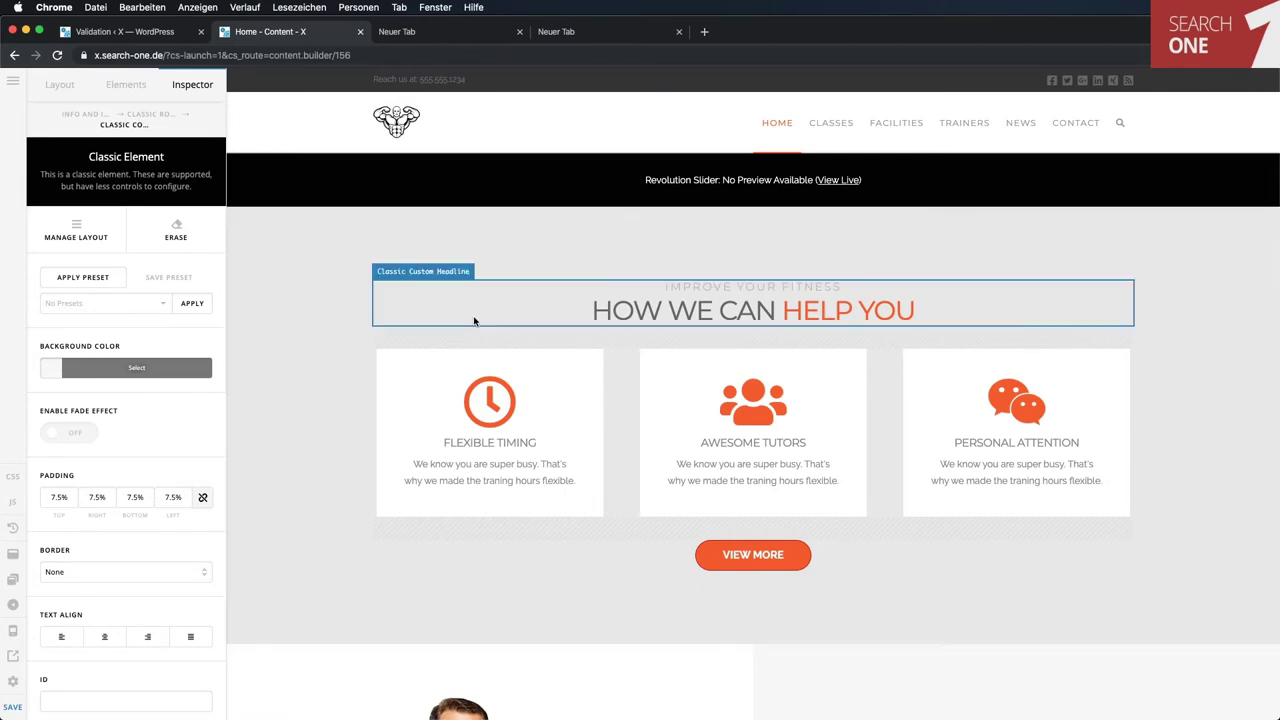
left_click(317, 279)
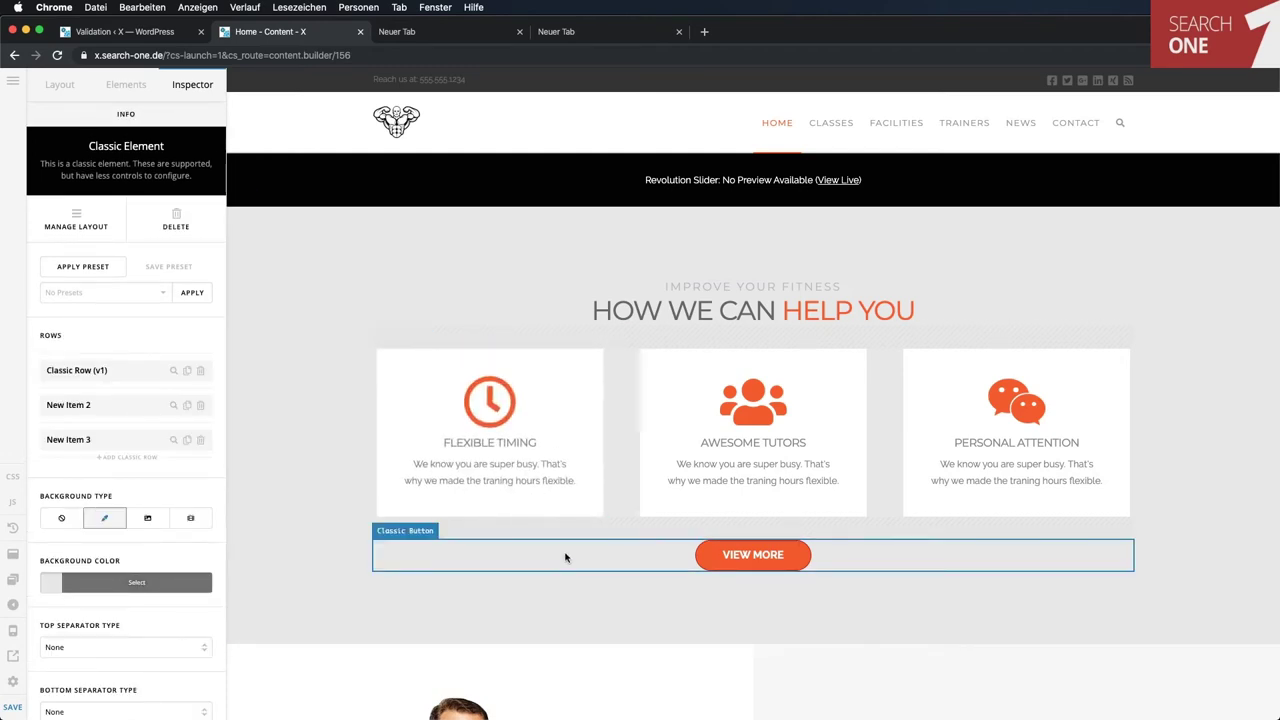
left_click(120, 460)
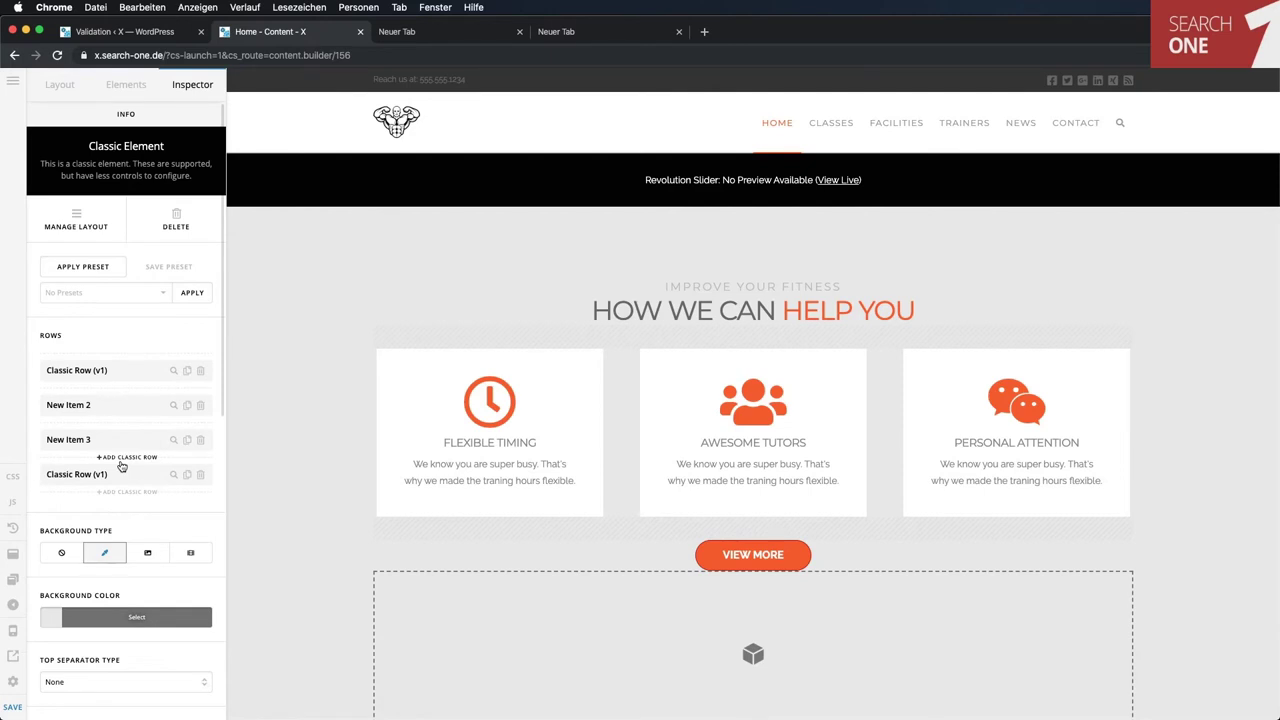
Place a Content Area element in the empty column of the new row beneath the View More button.
scroll(282, 497, "down", 2)
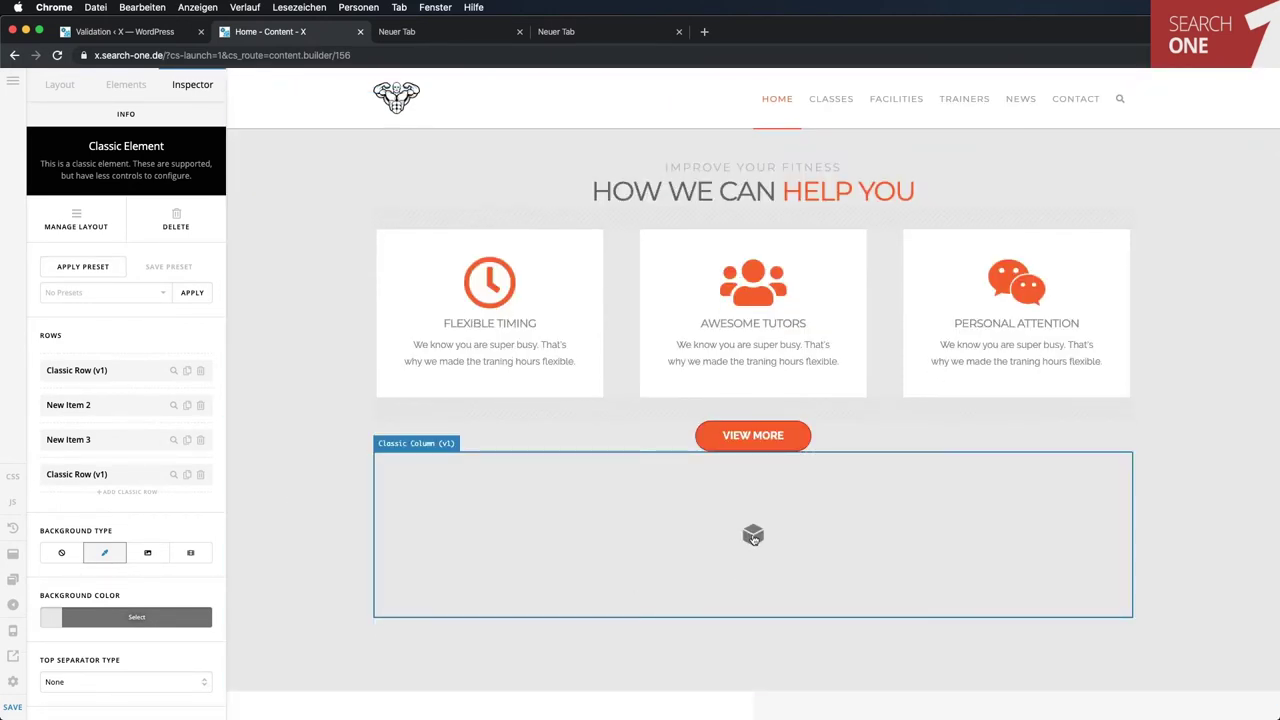
left_click(753, 537)
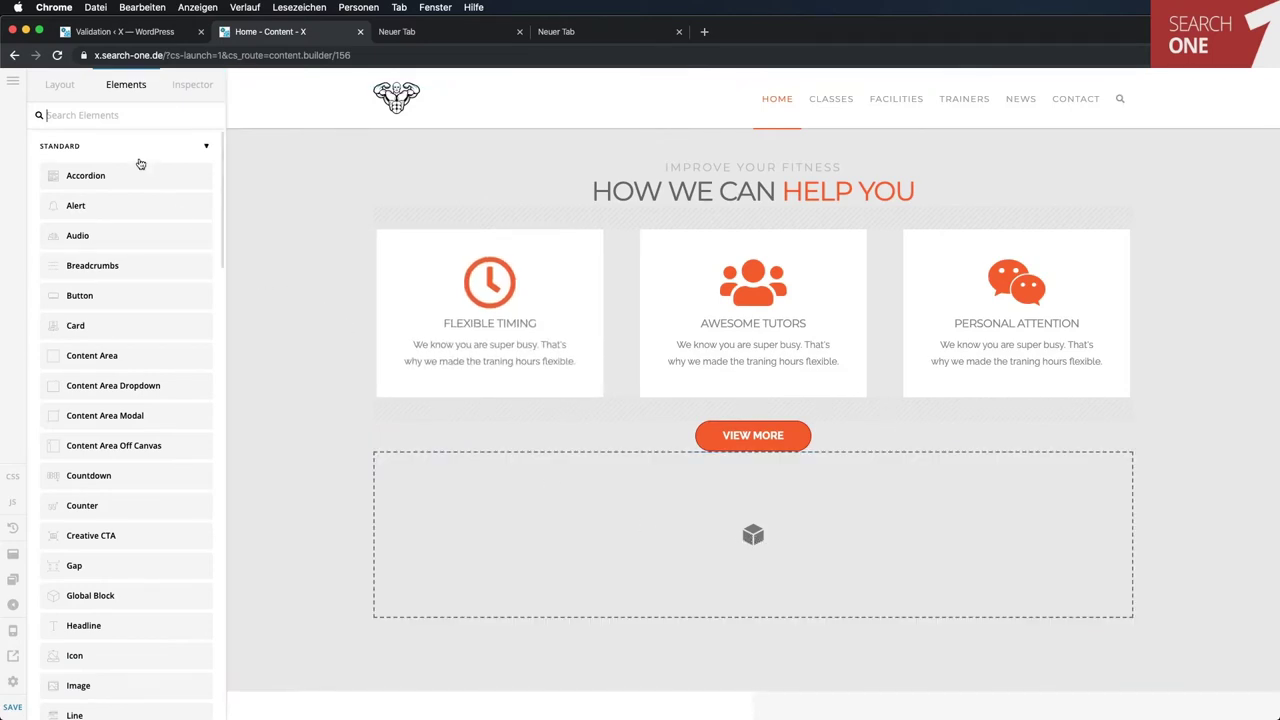
scroll(130, 215, "down", 1)
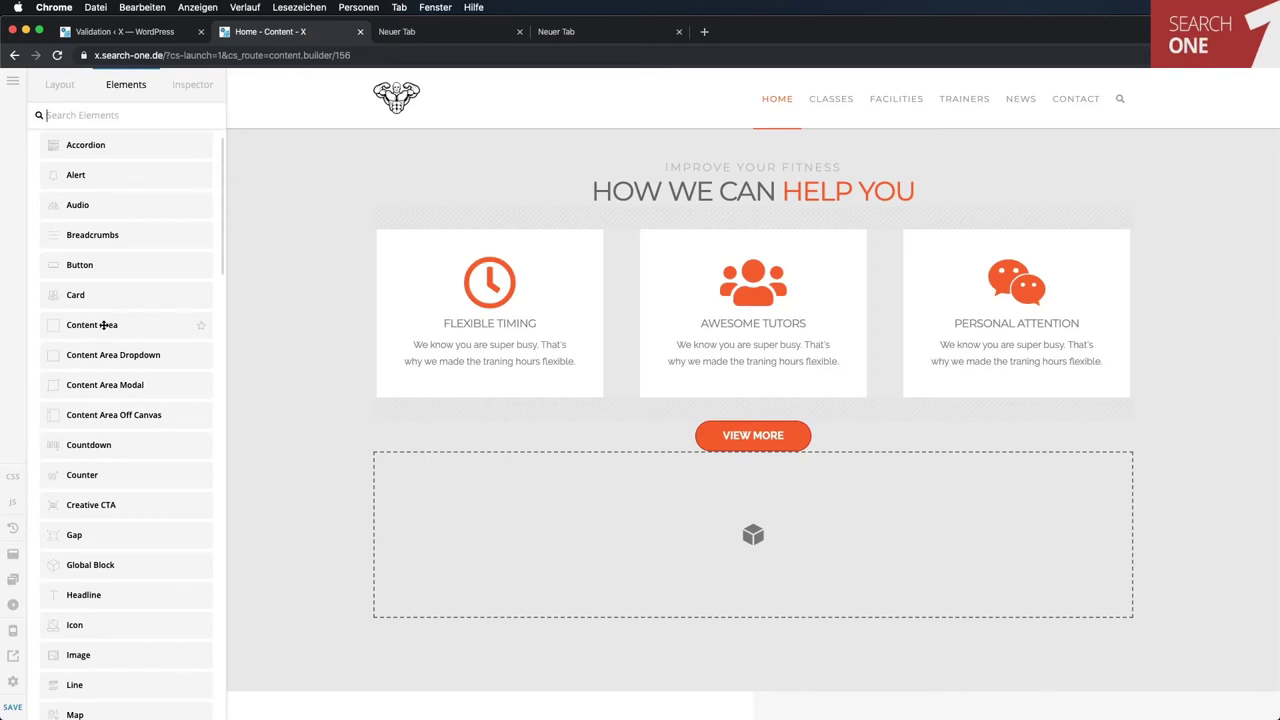
left_click_drag(107, 327, 663, 519)
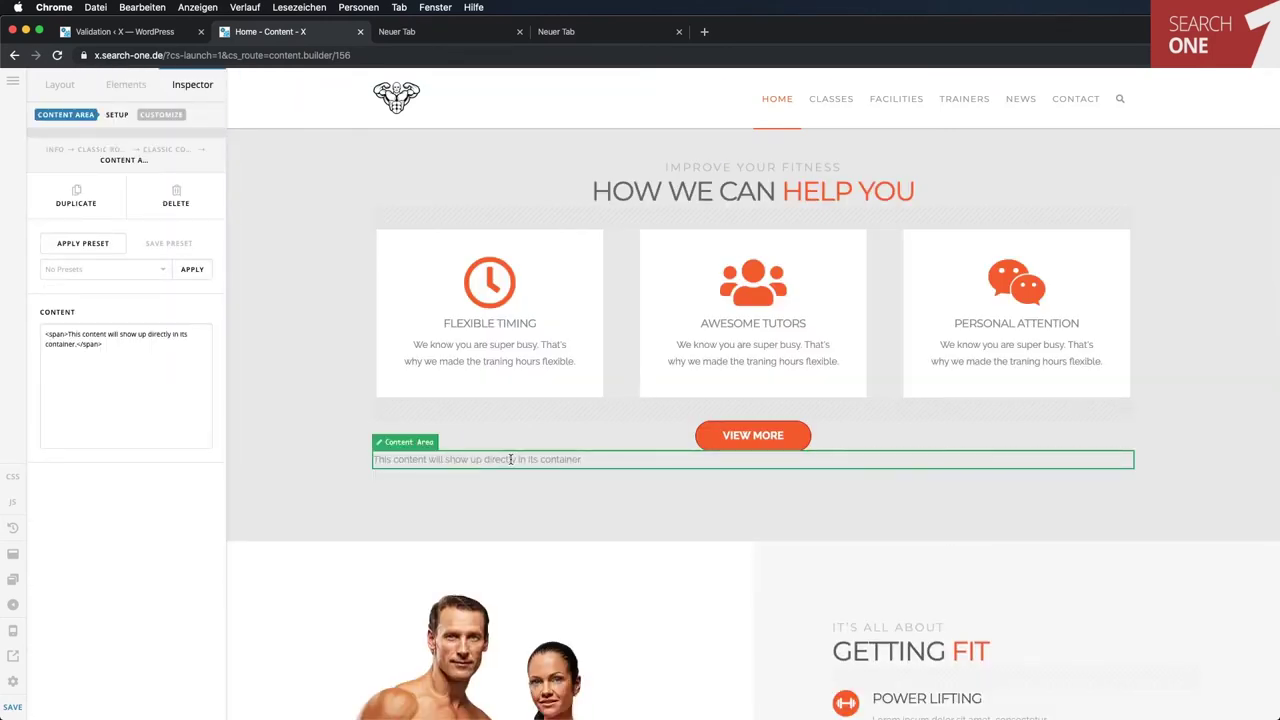
Replace the Content Area's placeholder text with "Dies ist mein Content und nicht deiner :-)" and make the word "Content" bold.
double_click(510, 459)
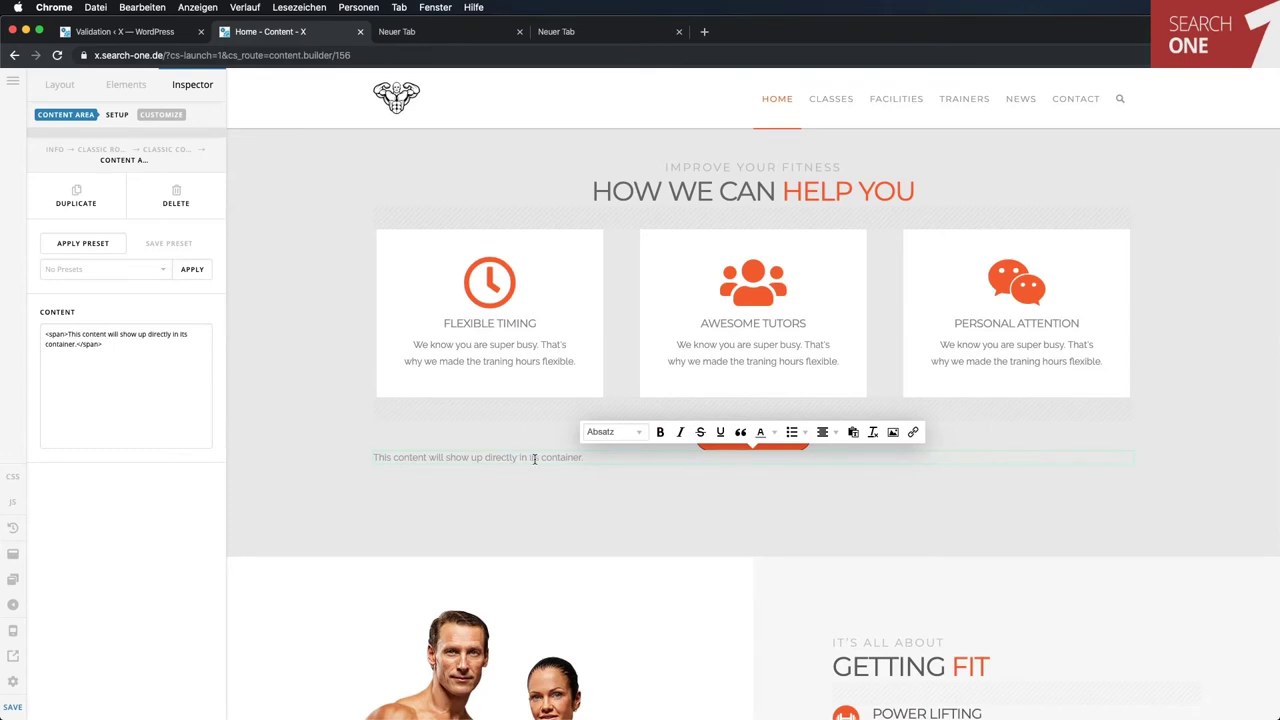
triple_click(533, 457)
type("sd")
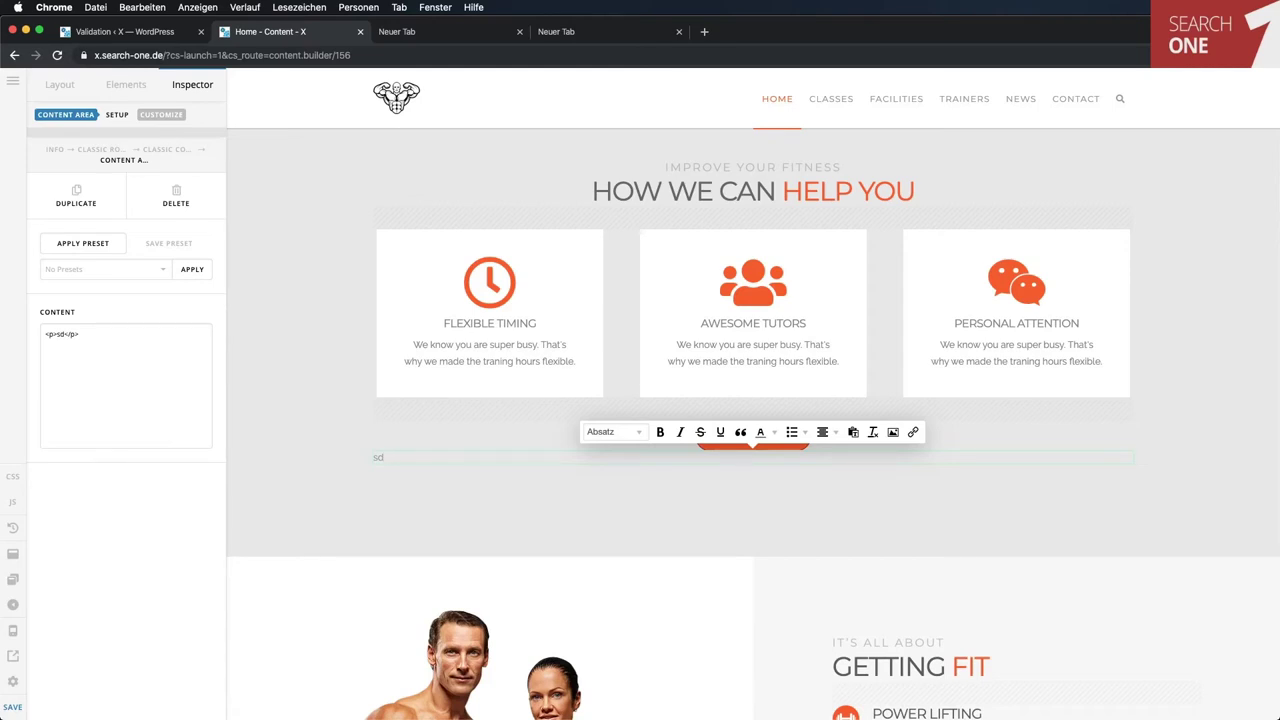
type("Dies ist mein Content und nicht deiner :-")
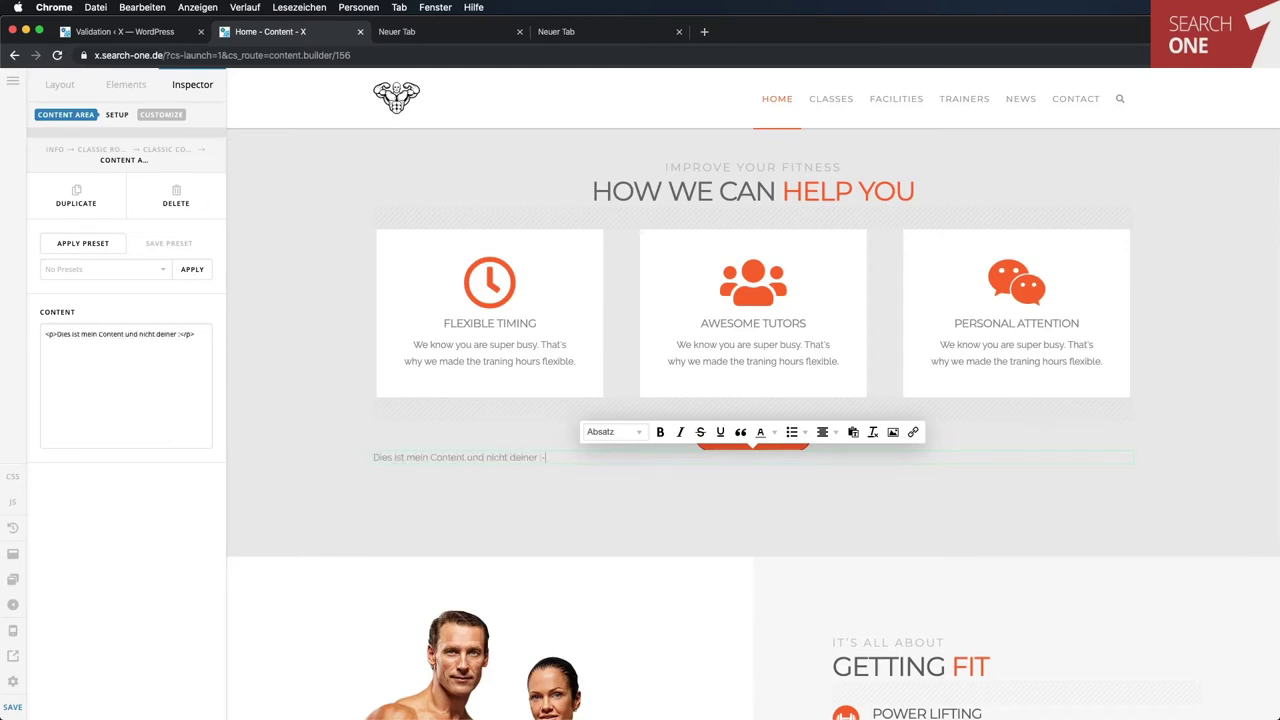
double_click(447, 456)
left_click(660, 432)
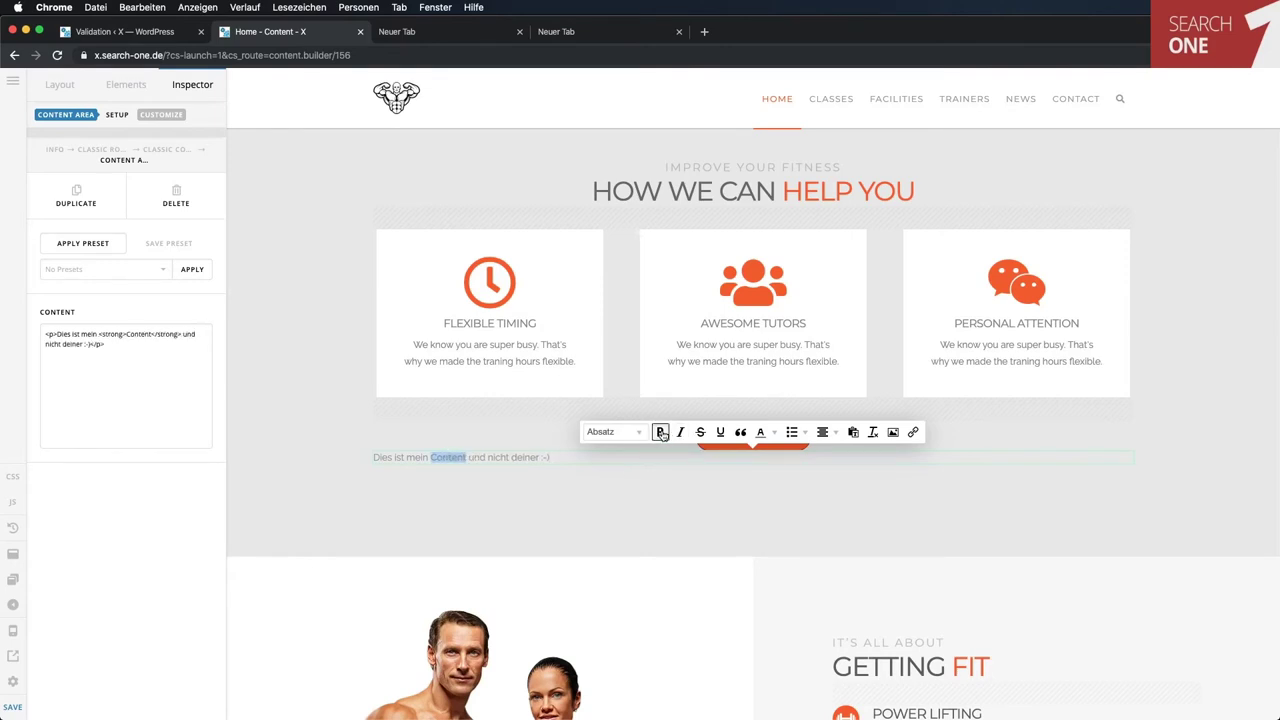
Add a new line to the Content Area and insert the black muscle-man logo from the media library after the text.
left_click(535, 456)
key("Return")
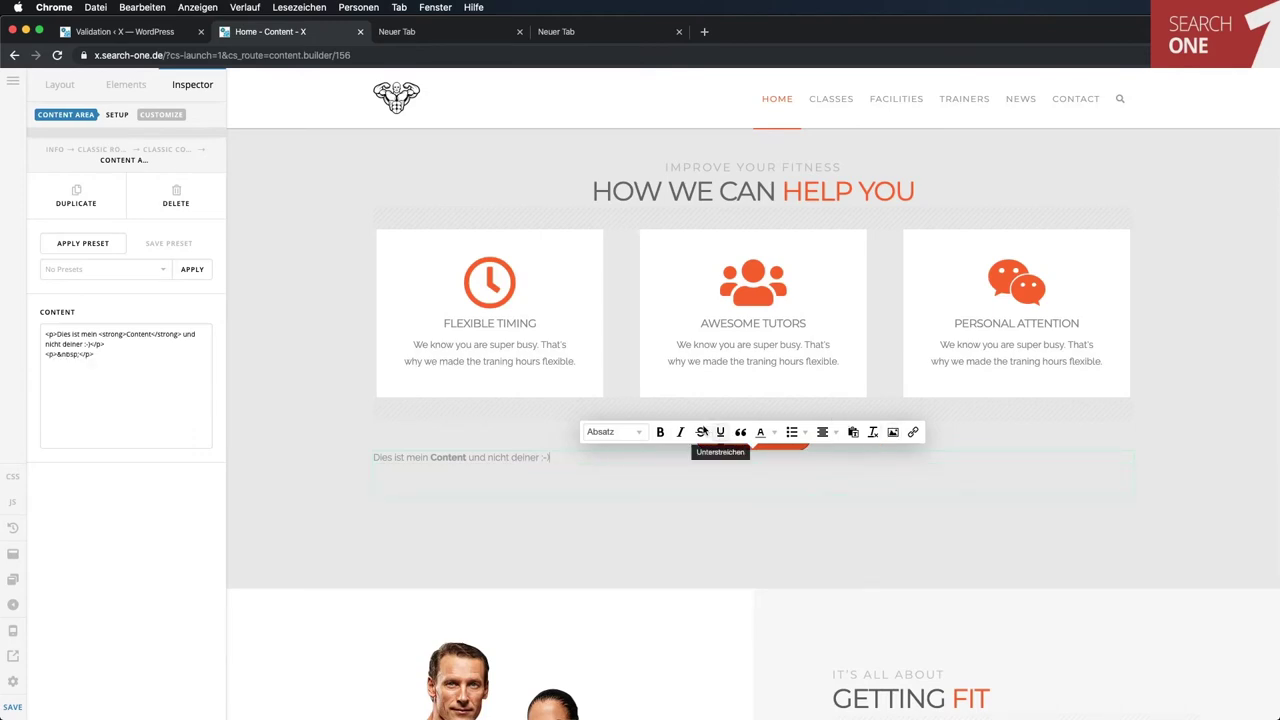
left_click(893, 432)
left_click(275, 133)
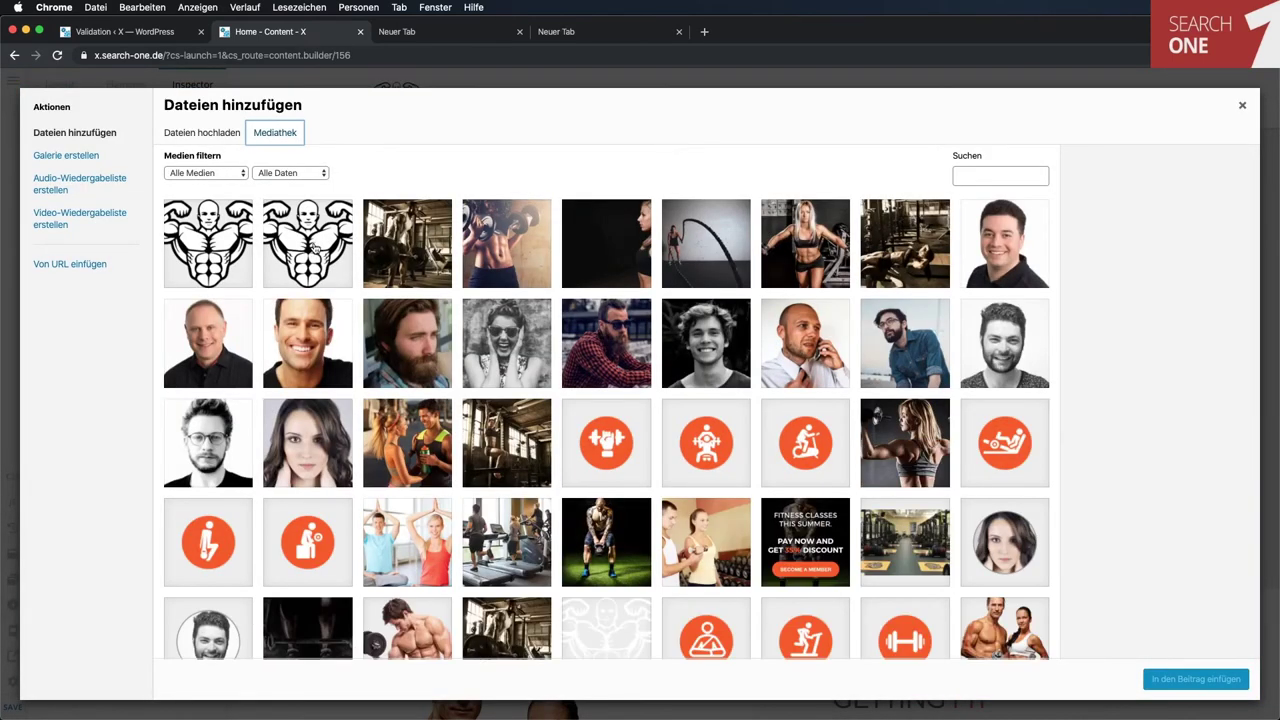
left_click(313, 248)
left_click(1204, 679)
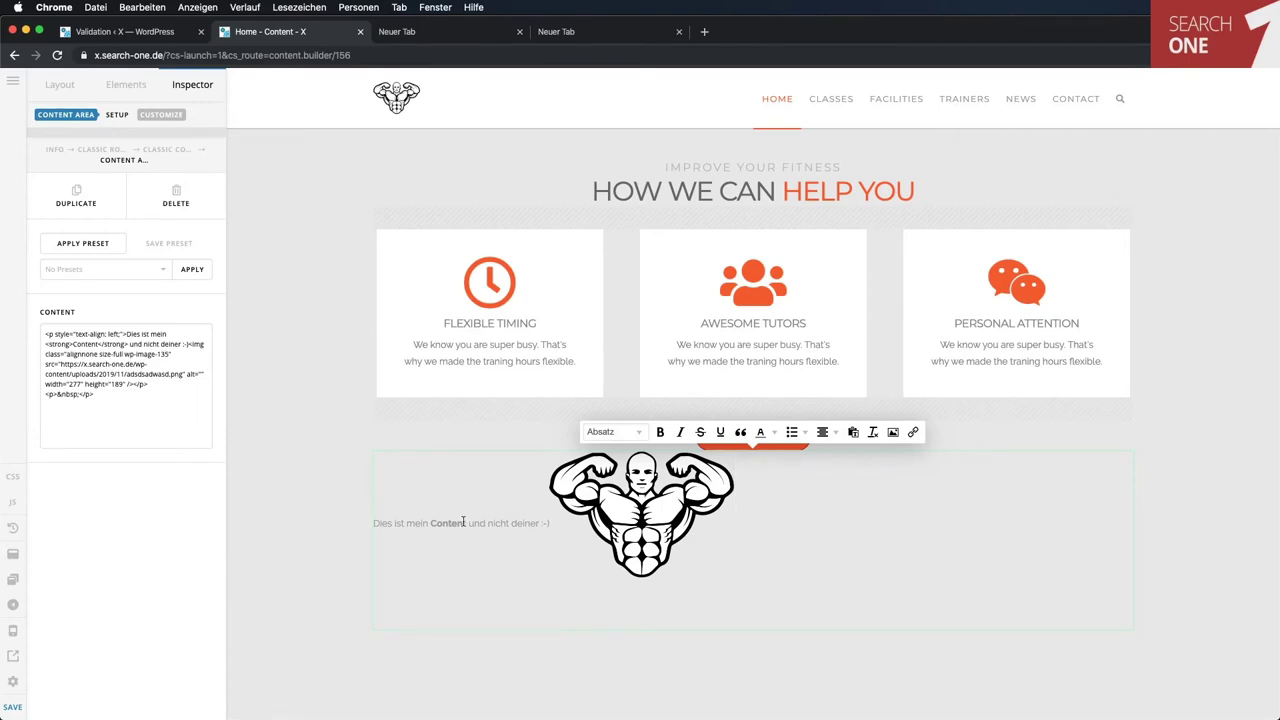
Insert a blank line above the Content Area's text and centre-align the paragraph containing the text and logo.
key("Return")
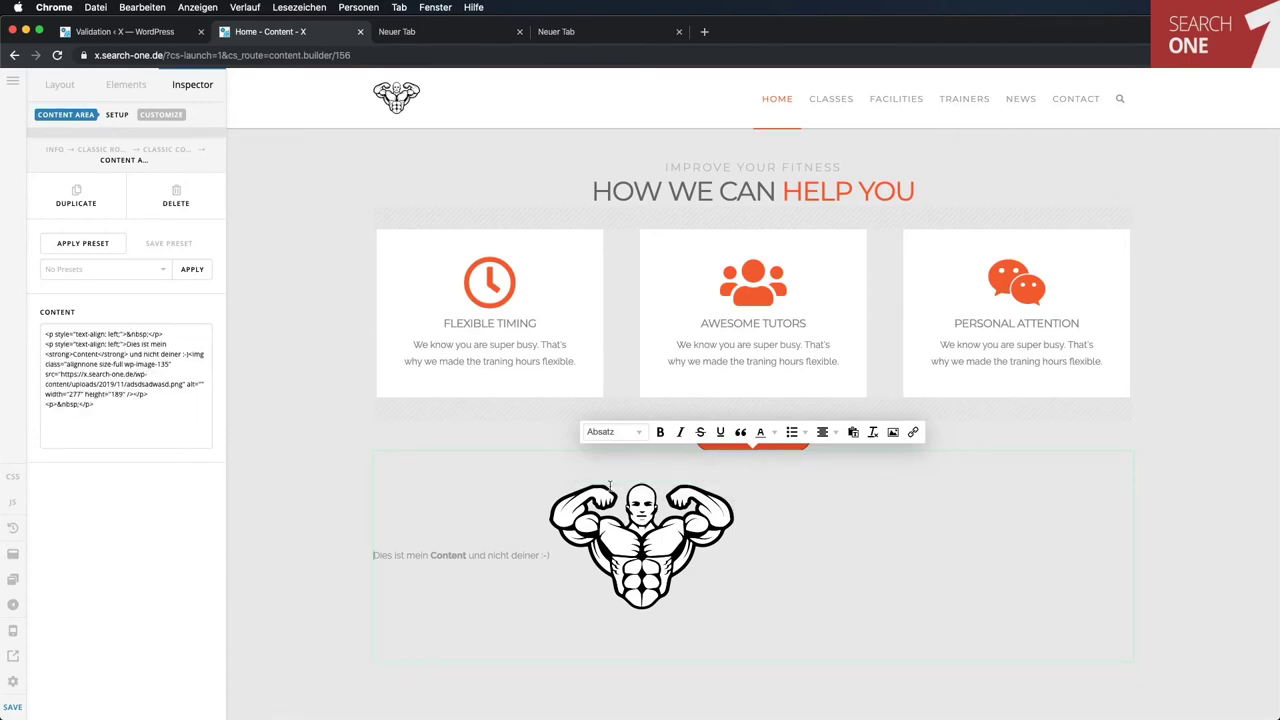
left_click(831, 433)
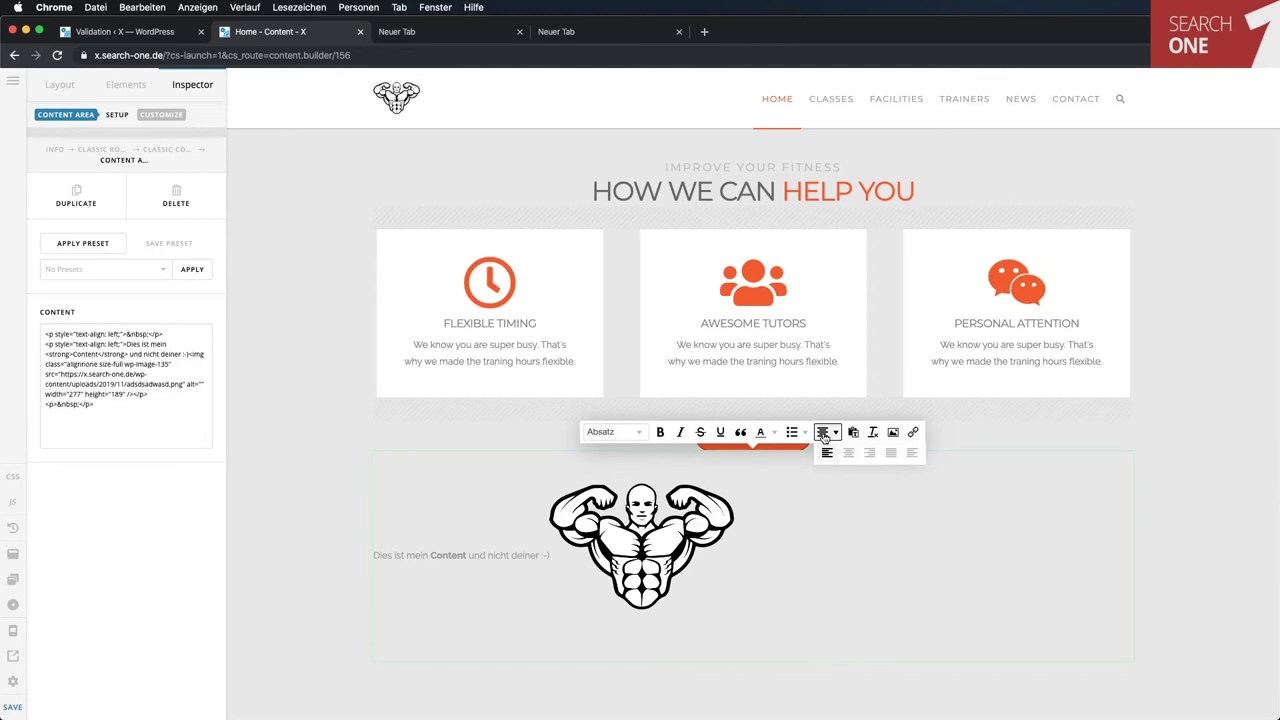
left_click(848, 454)
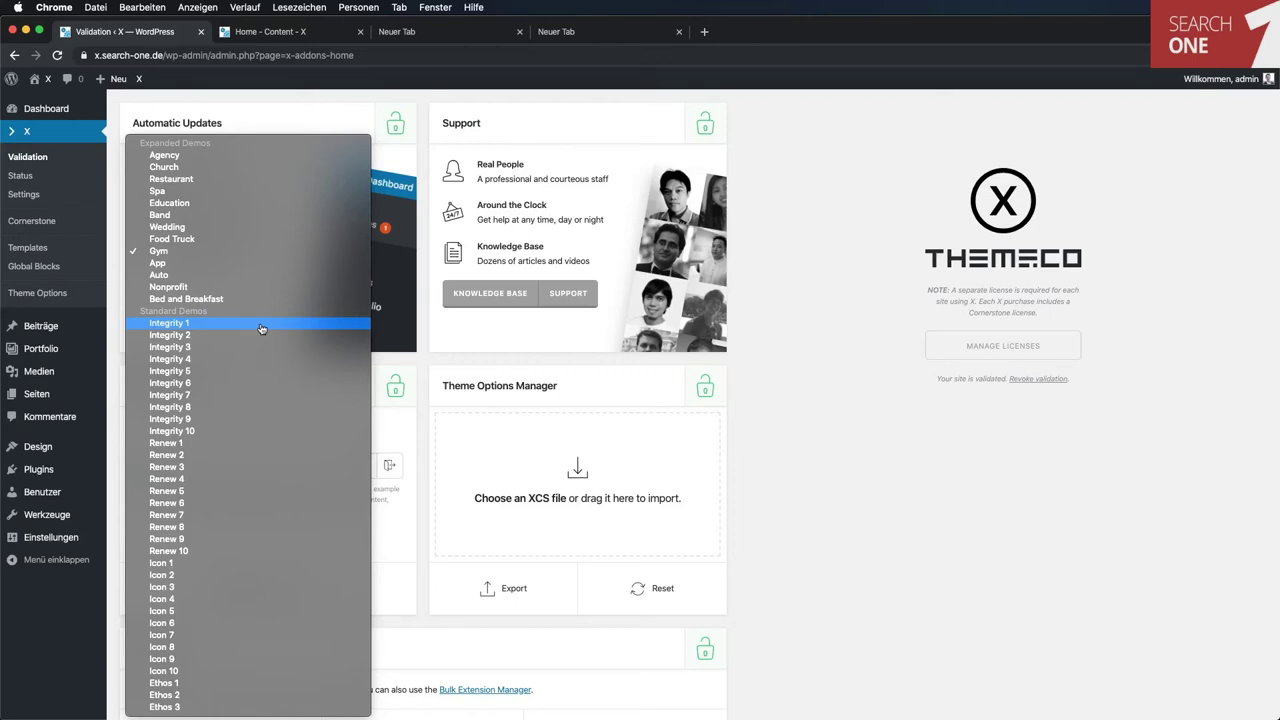
Choose the Integrity 1 standard demo on the X Validation page and set up its demo content.
left_click(260, 325)
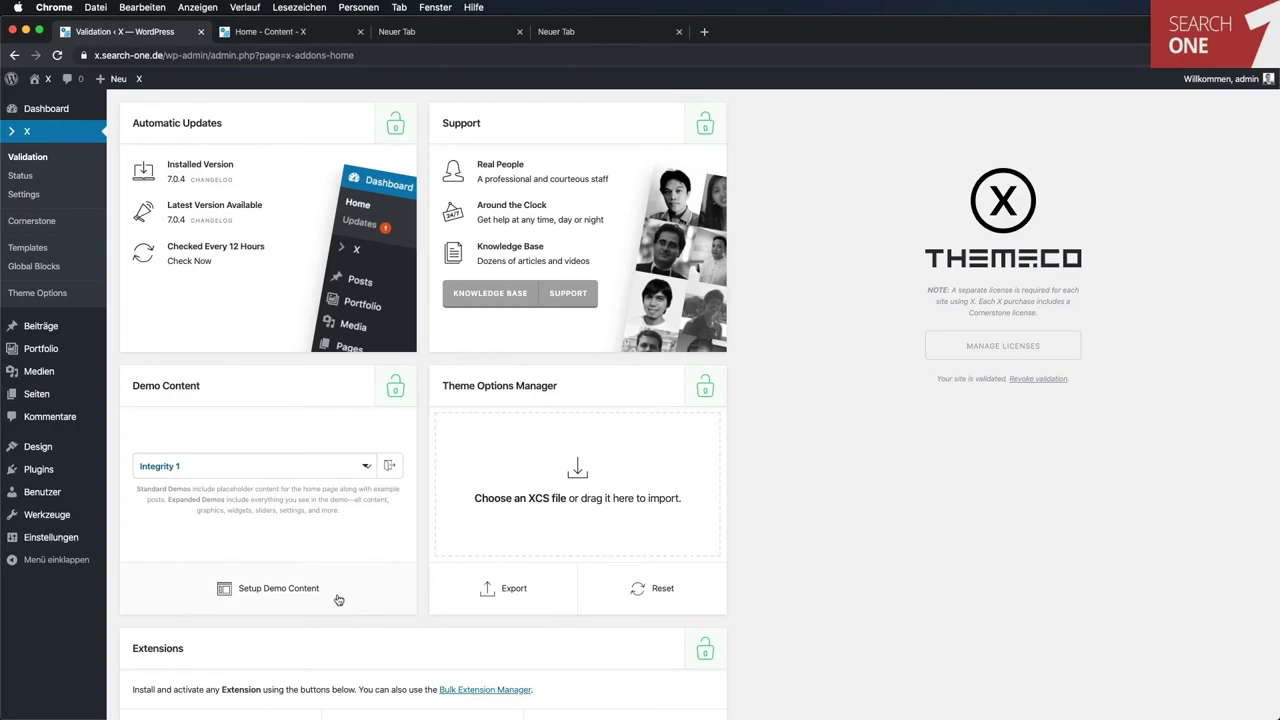
left_click(288, 598)
left_click(581, 491)
View the site's front end and look through the Integrity 1 home page from header to footer.
left_click(294, 42)
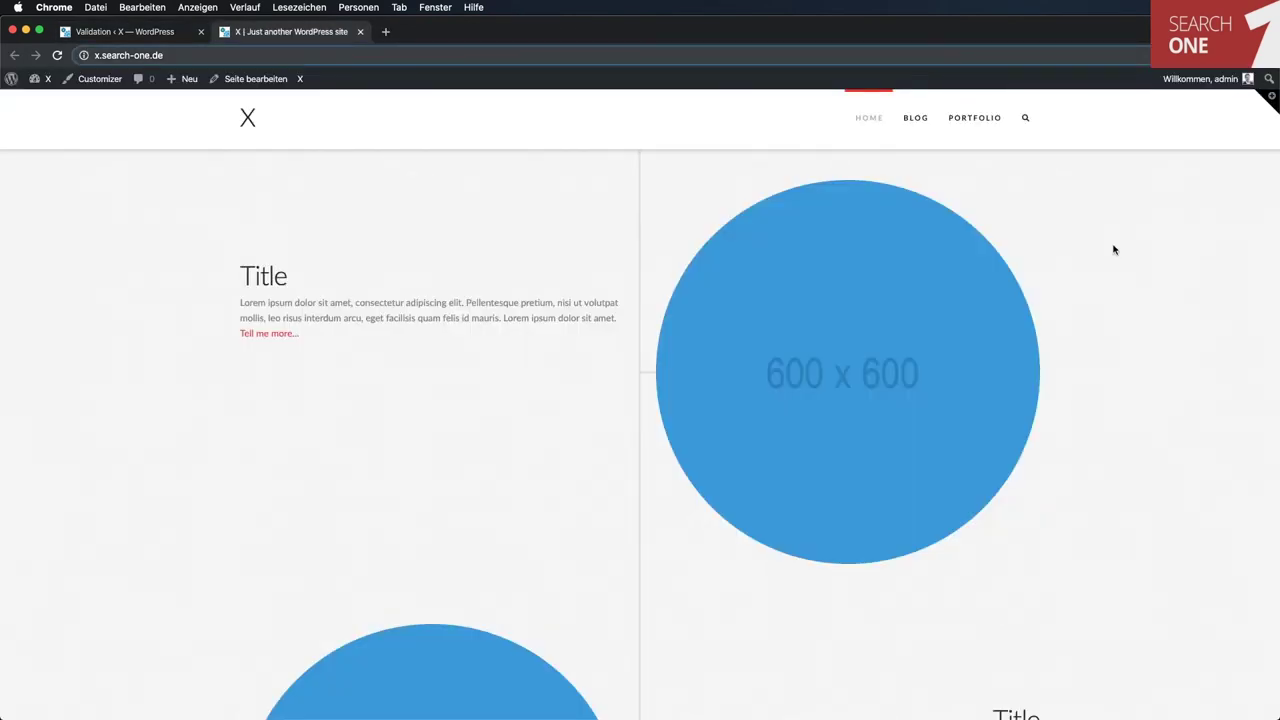
scroll(1114, 249, "down", 10)
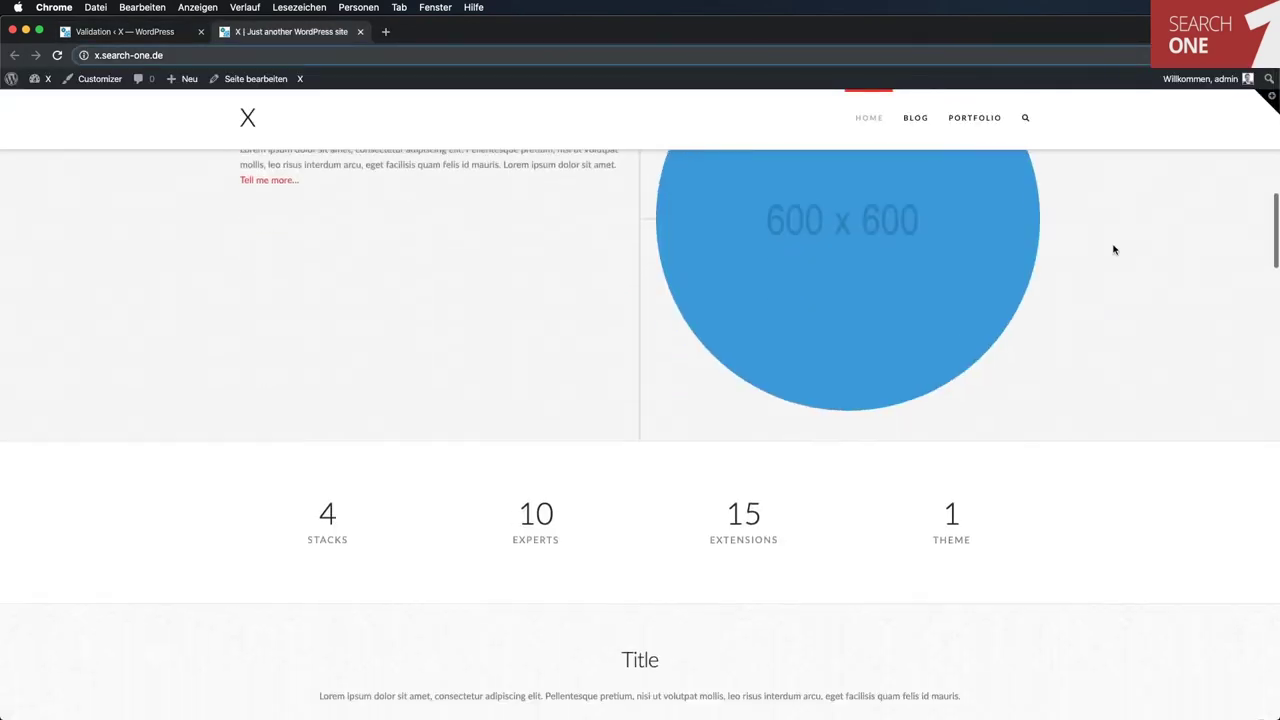
scroll(1114, 249, "down", 15)
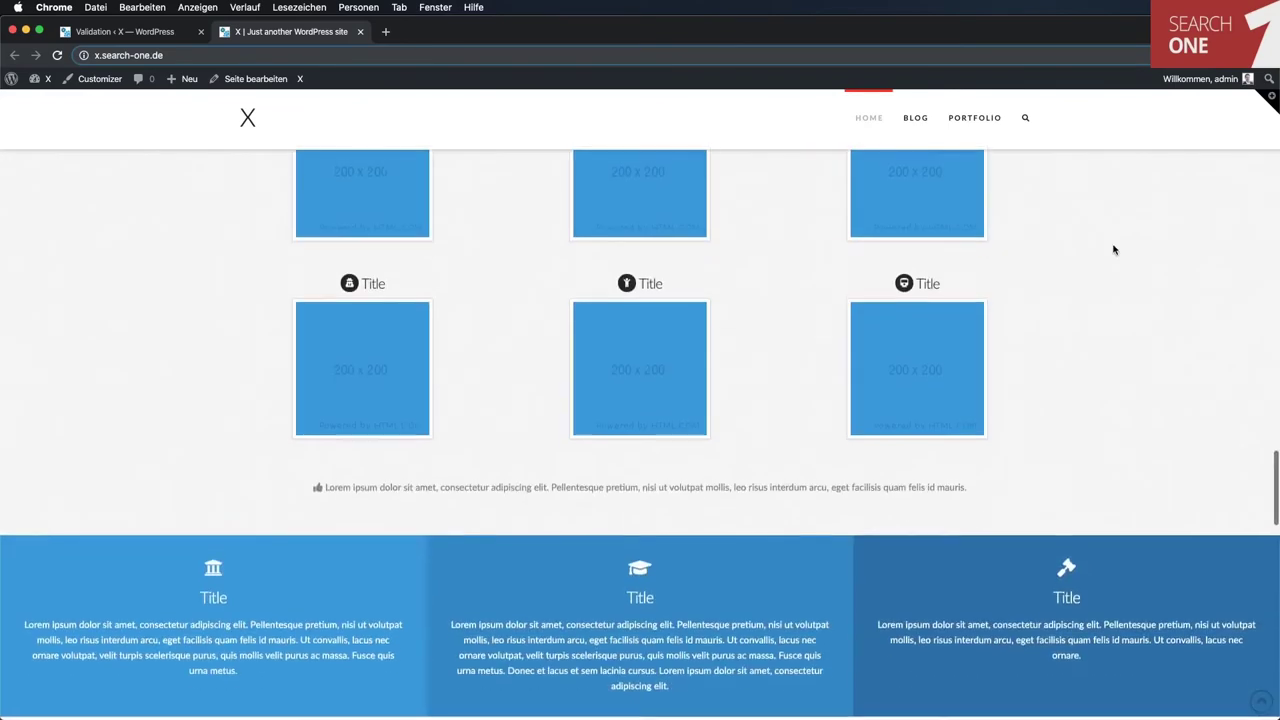
scroll(1114, 249, "down", 15)
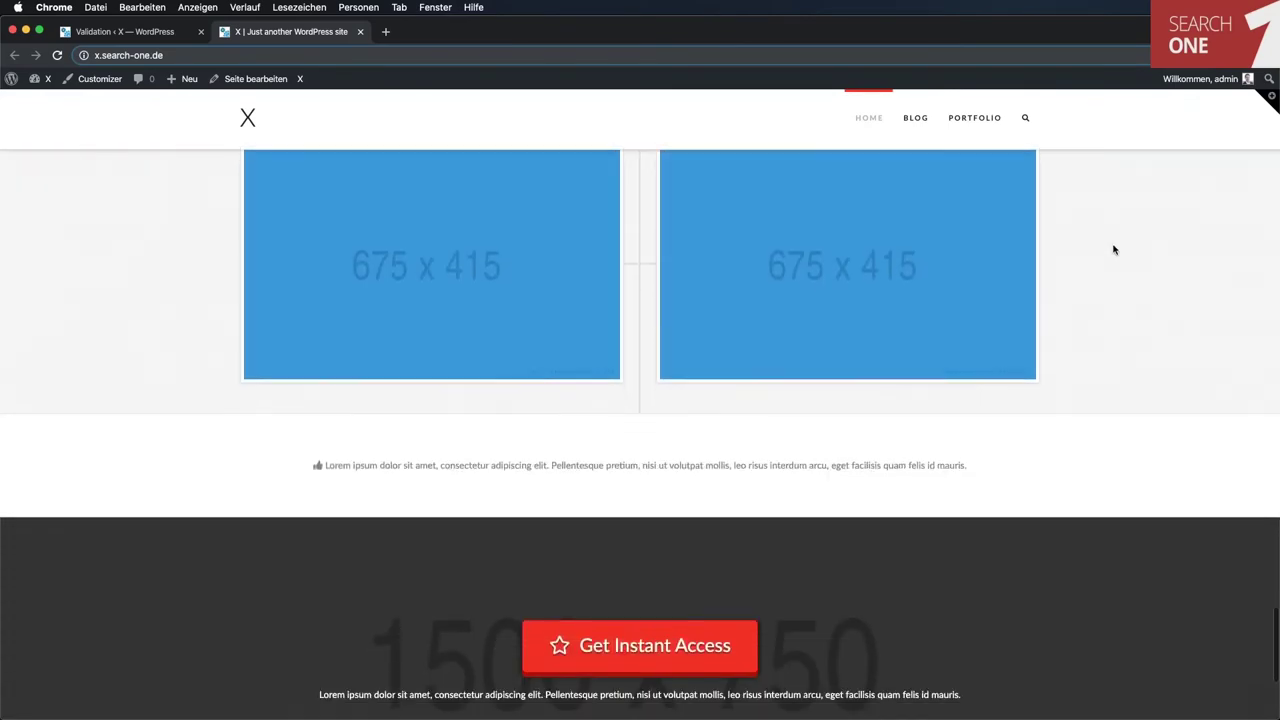
scroll(1114, 249, "up", 20)
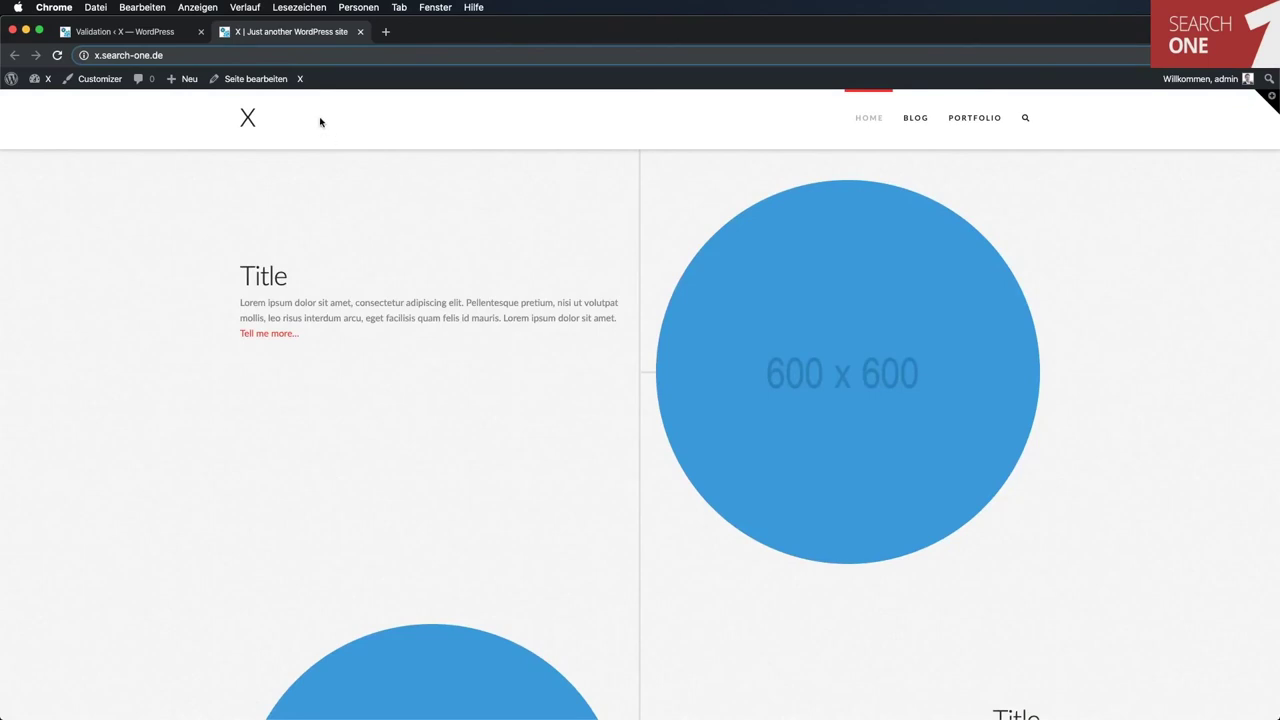
Open the Demo: Home page in Cornerstone and inspect its first headline and the text below it.
left_click(268, 87)
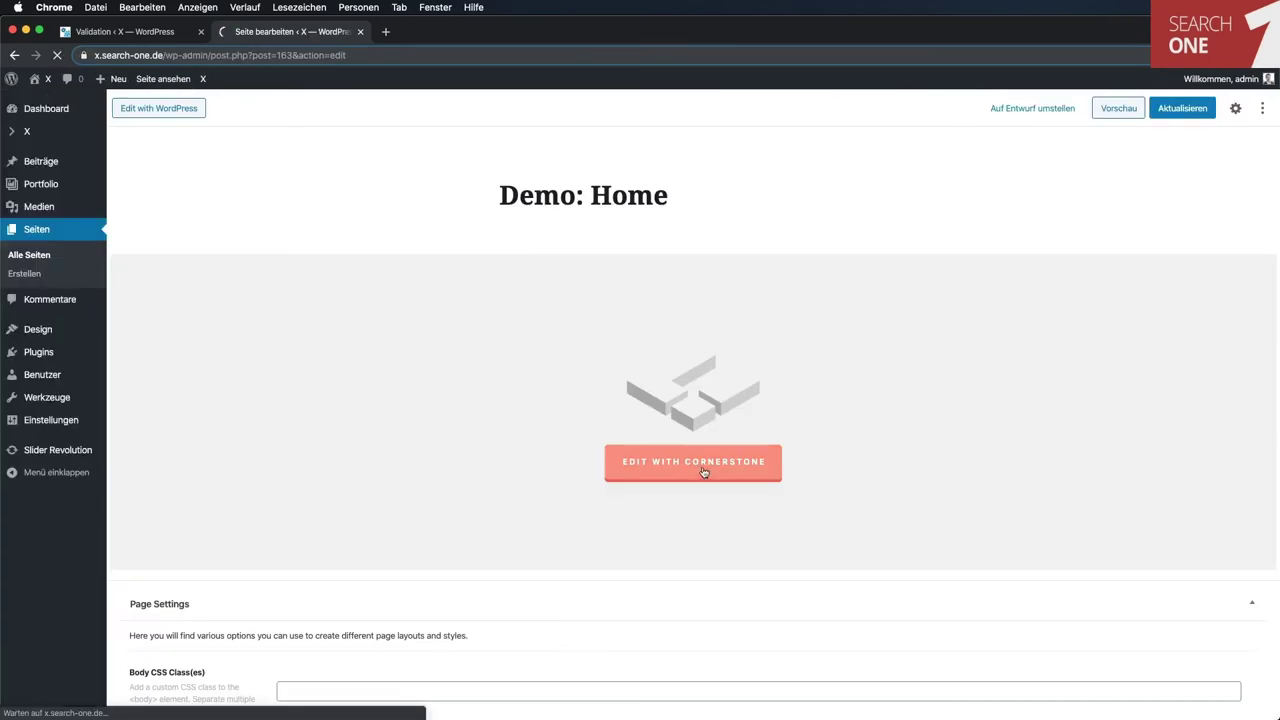
left_click(703, 472)
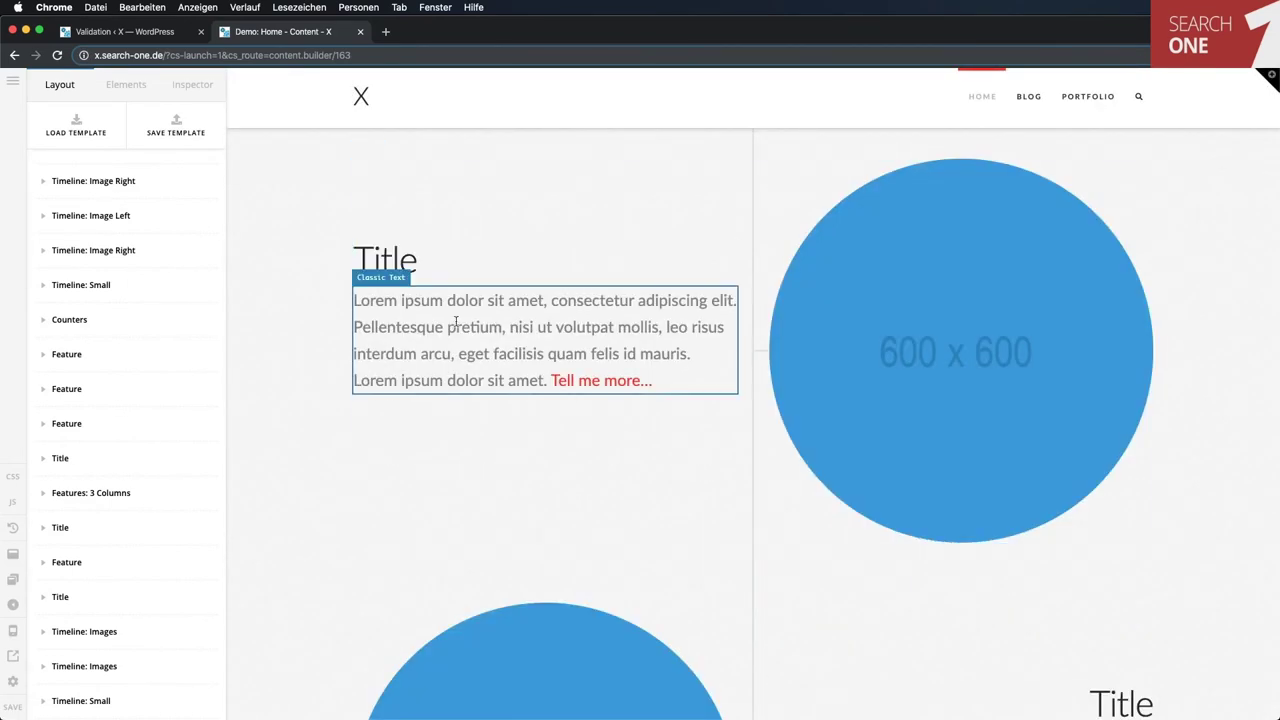
left_click(399, 257)
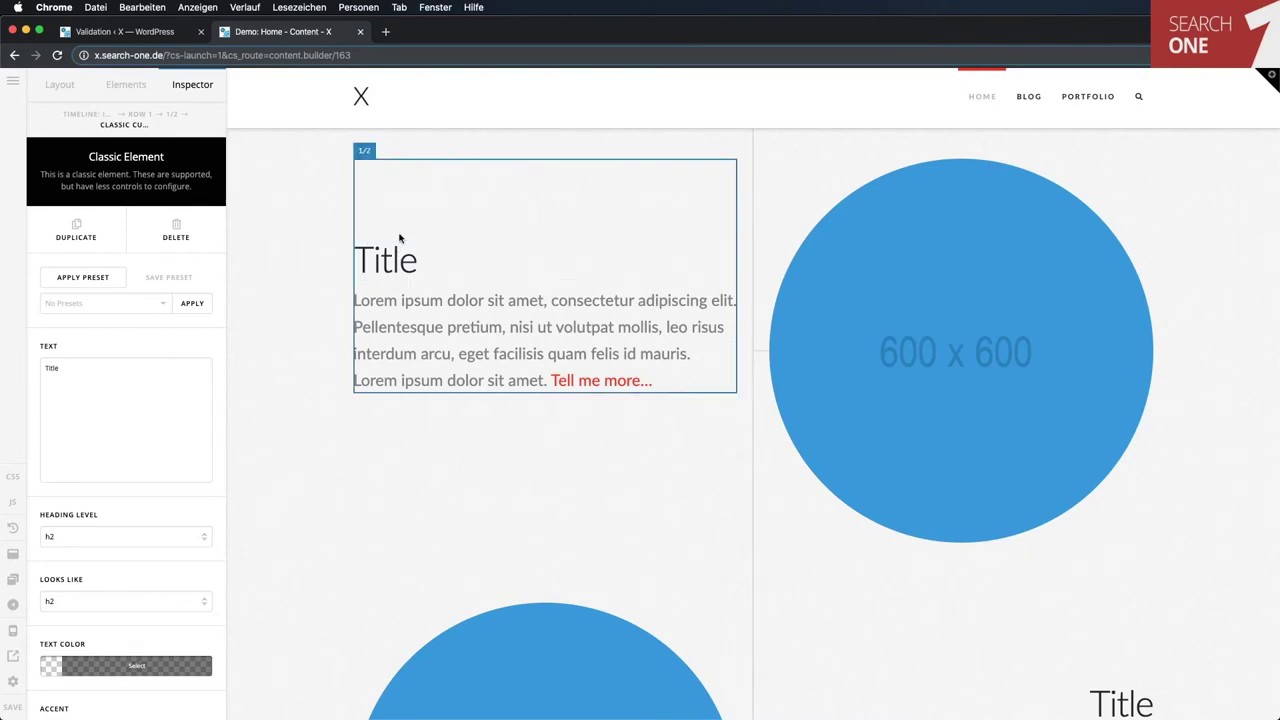
left_click(560, 340)
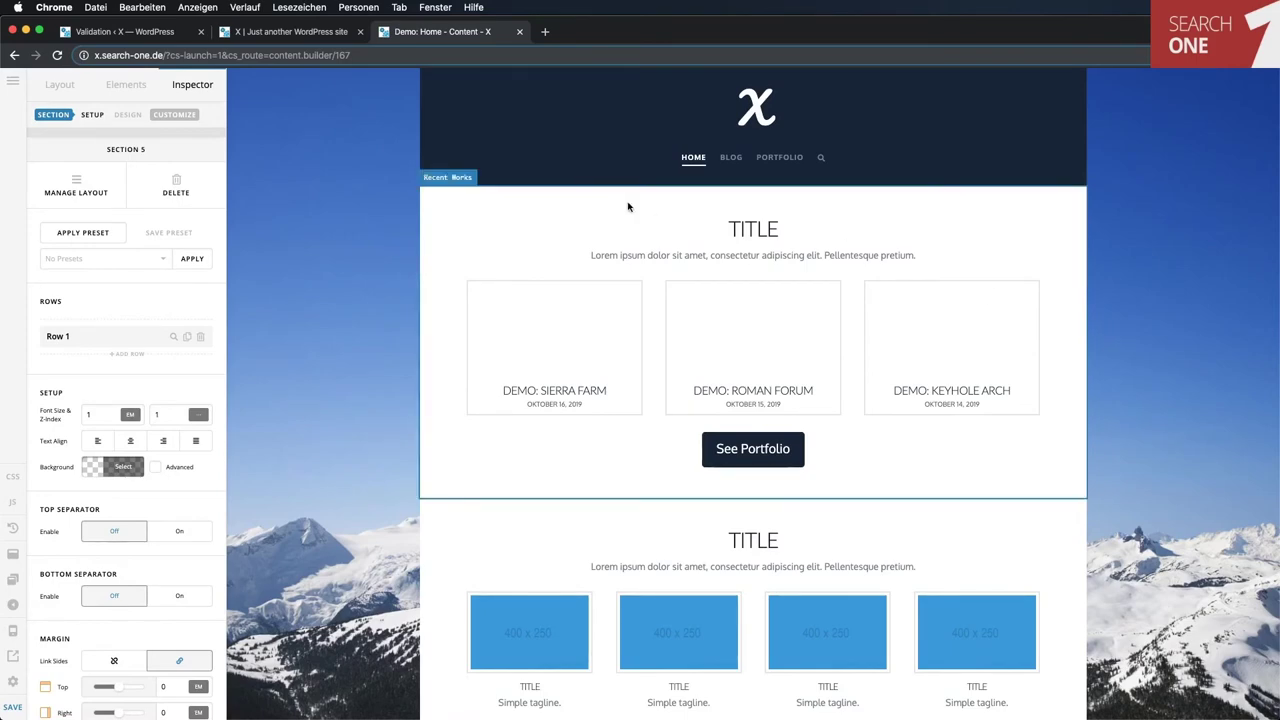
Check the chosen demo on the Validation page, and inspect the Recent Works, Features and countdown sections in Cornerstone.
left_click(180, 37)
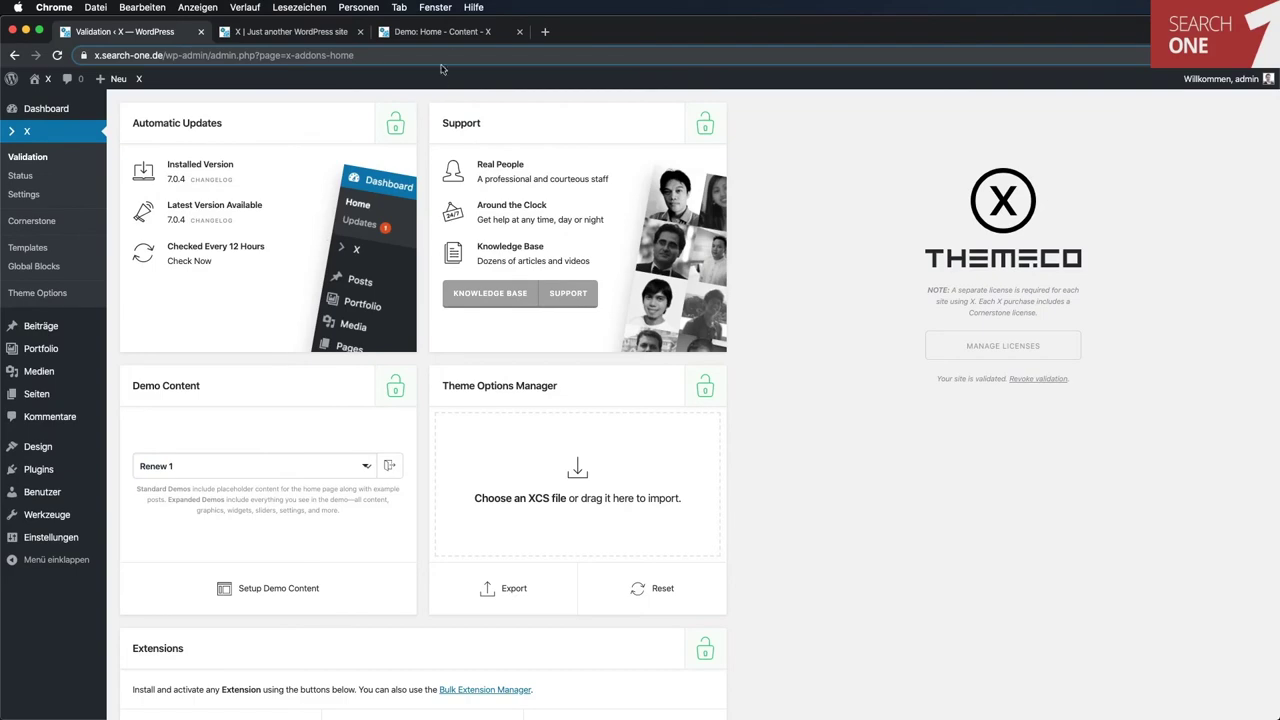
left_click(440, 31)
left_click(459, 285)
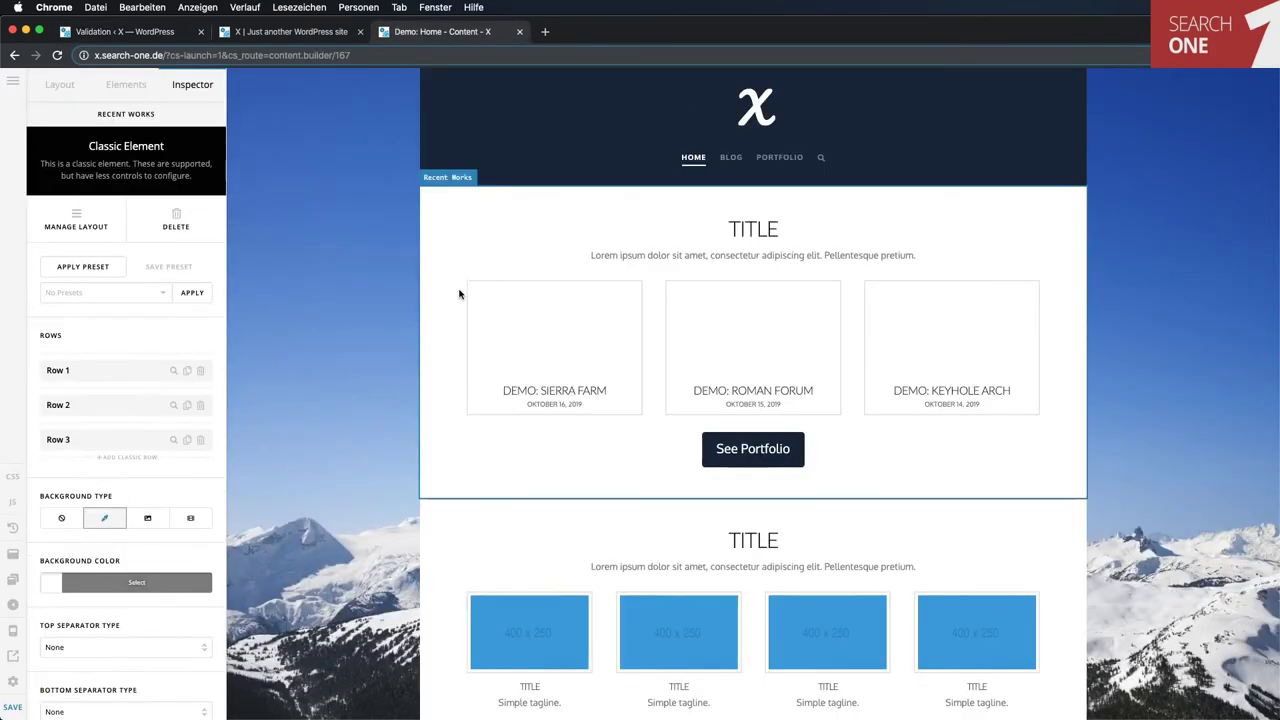
scroll(470, 420, "down", 5)
left_click(457, 435)
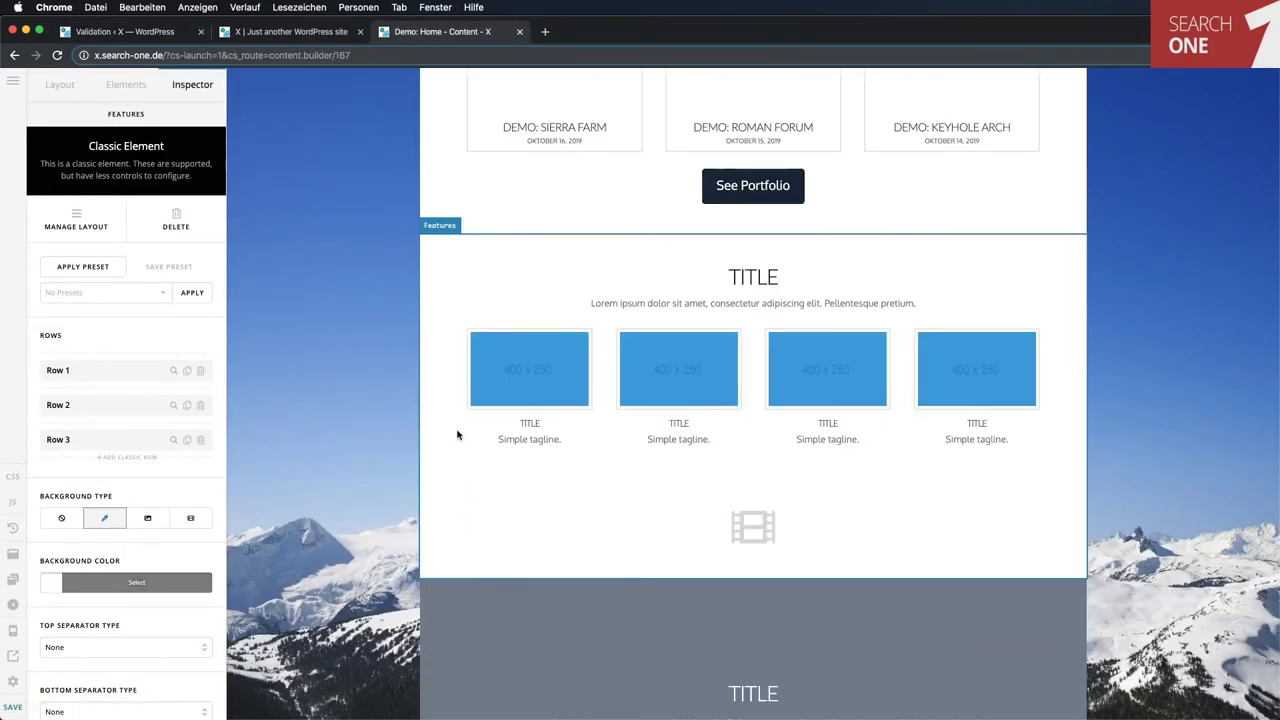
scroll(457, 435, "down", 15)
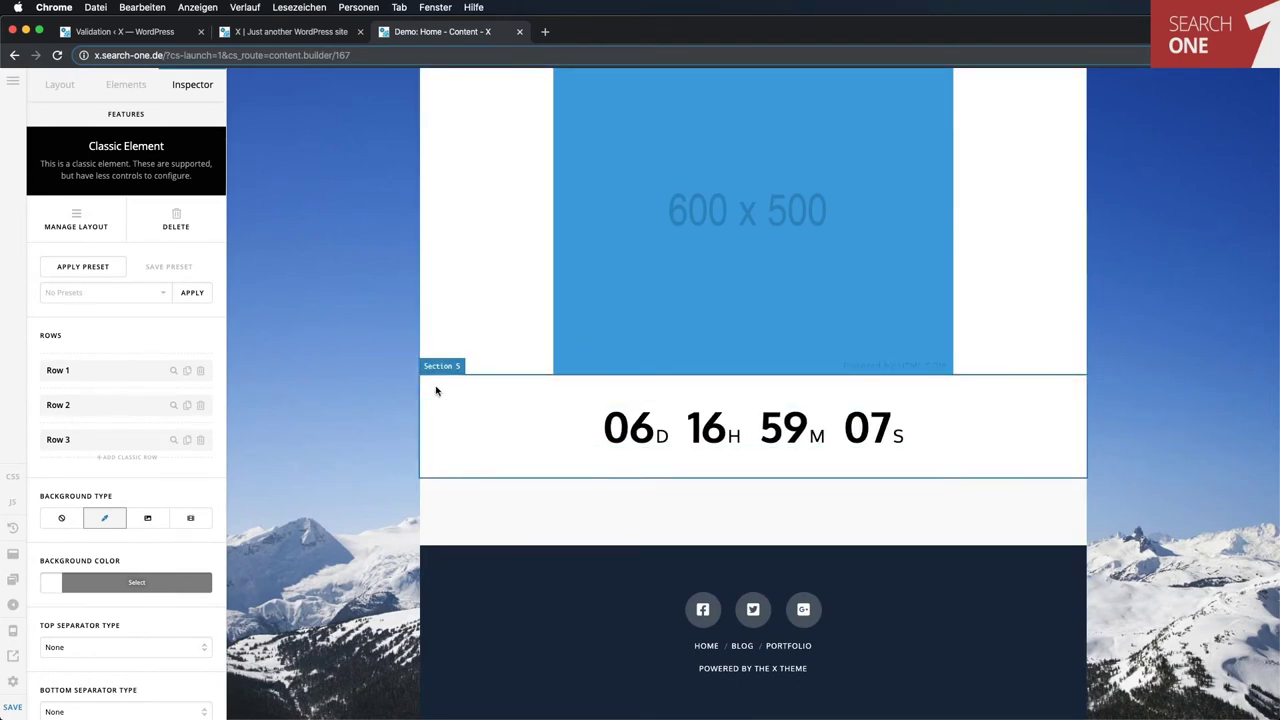
left_click(436, 415)
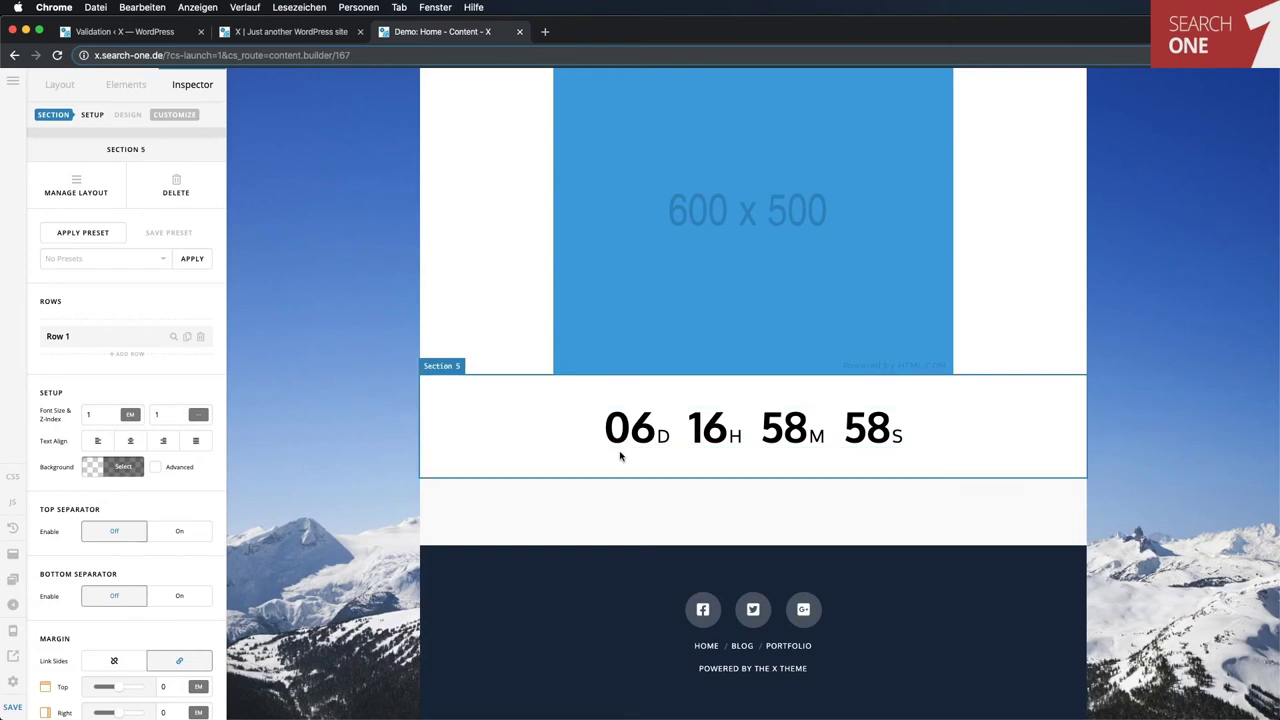
Look over the page layout and the available elements, and return to the countdown section's settings.
left_click(60, 87)
left_click(118, 87)
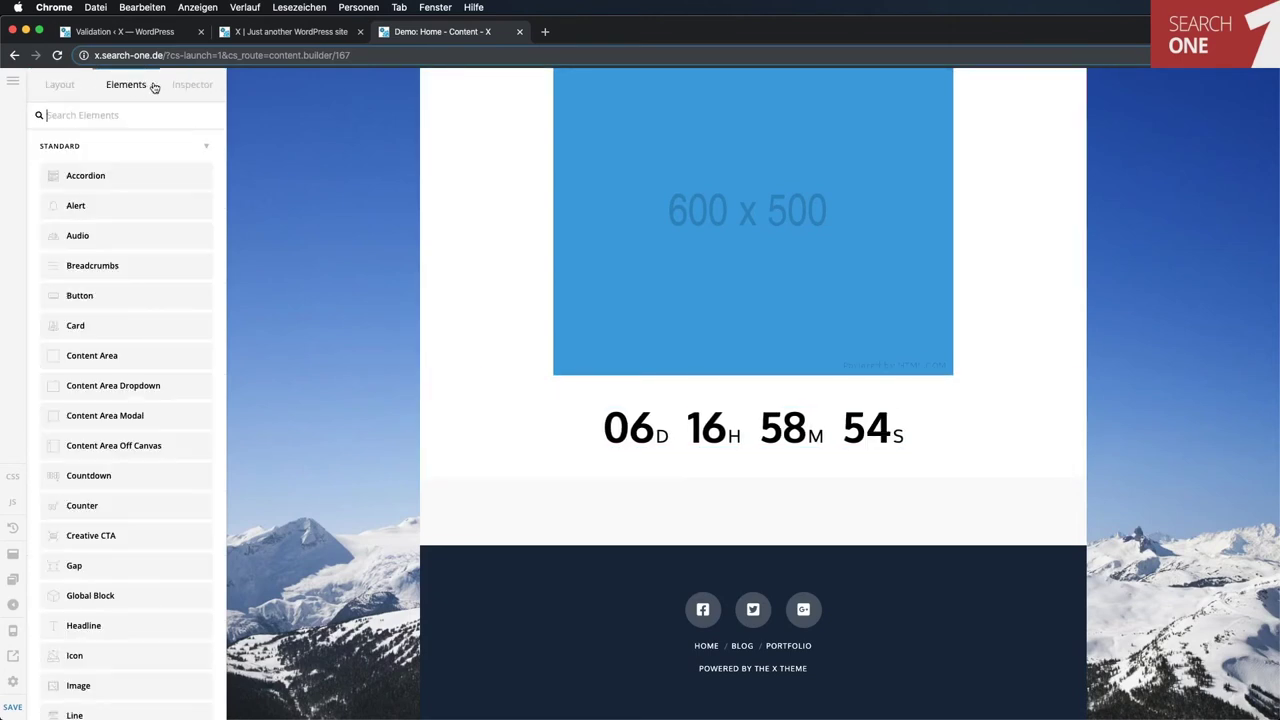
left_click(182, 86)
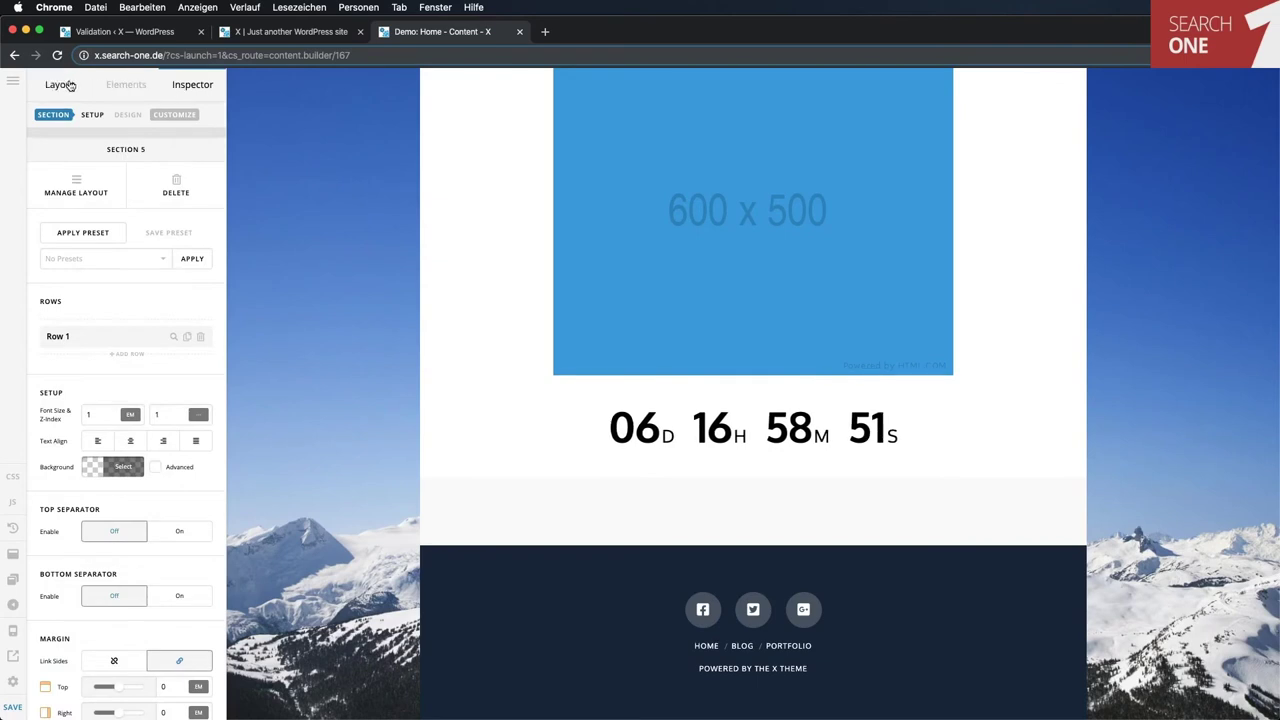
Add a new section below the countdown section and give its row a layout of two equal columns.
left_click(68, 86)
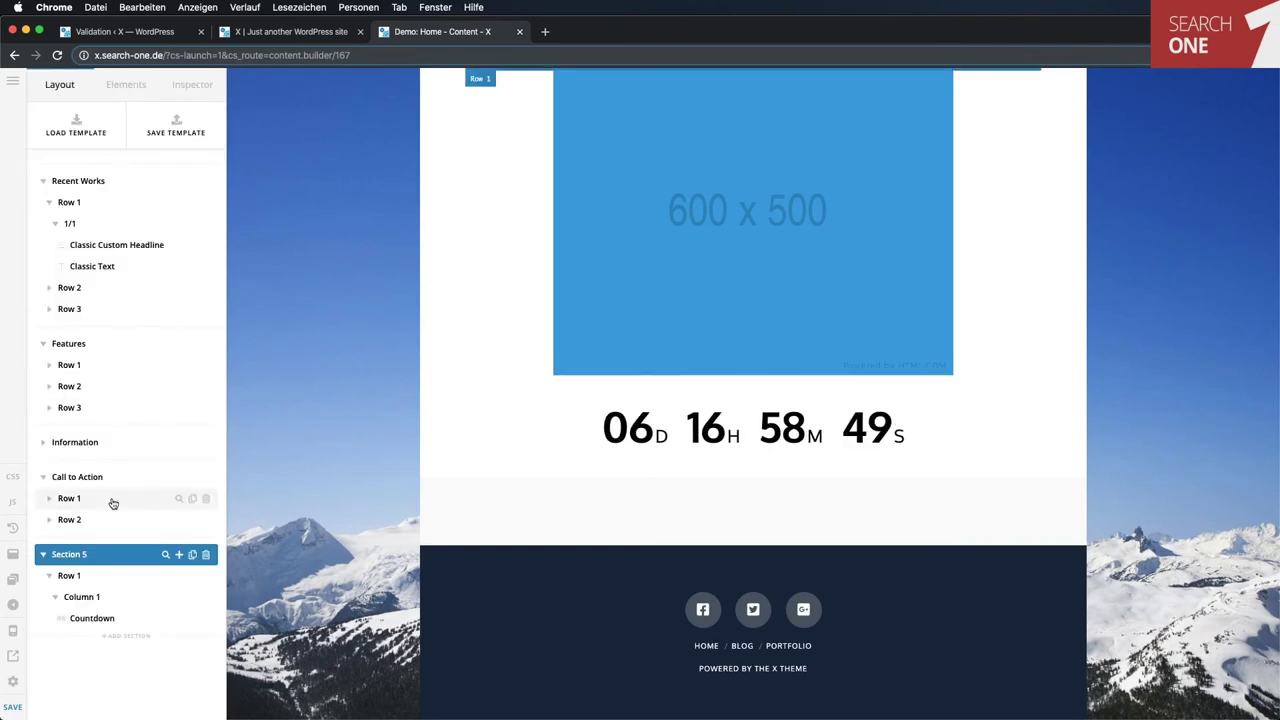
left_click(42, 555)
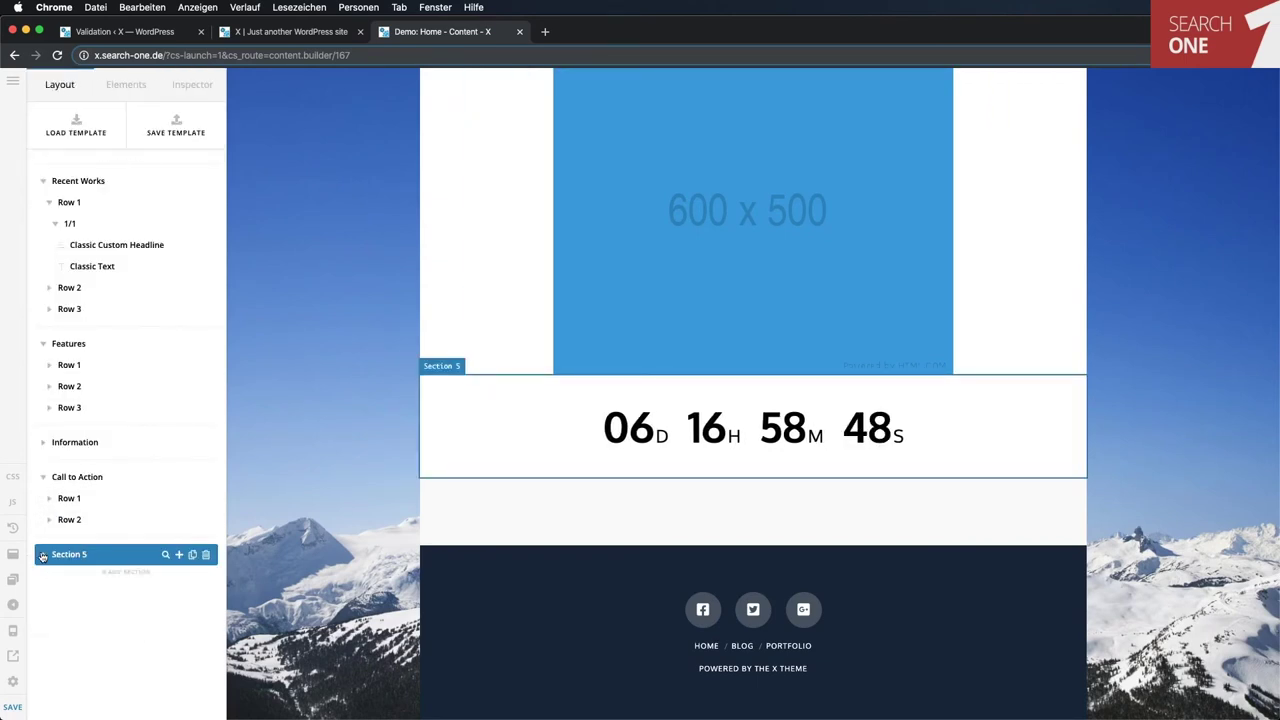
left_click(126, 571)
left_click(83, 591)
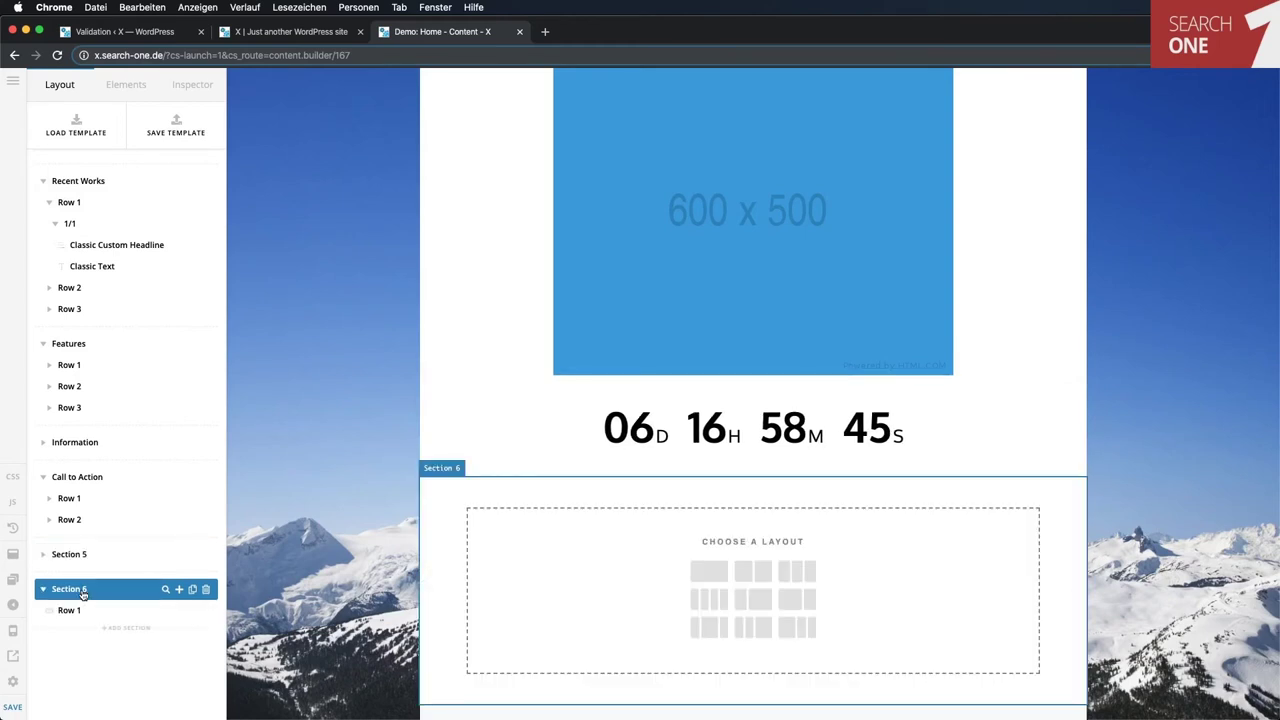
left_click(756, 577)
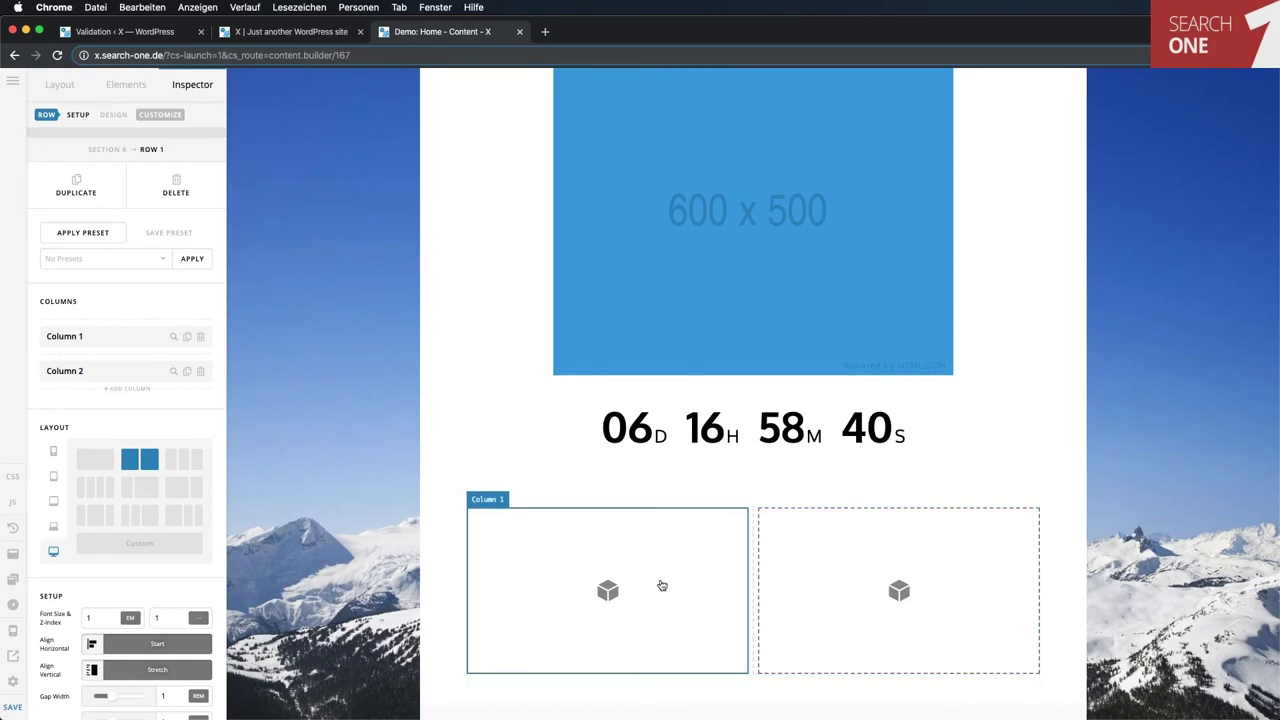
Compare the settings of the new two-column section, the countdown section and the classic Call to Action section.
scroll(661, 585, "down", 2)
scroll(661, 585, "down", 2)
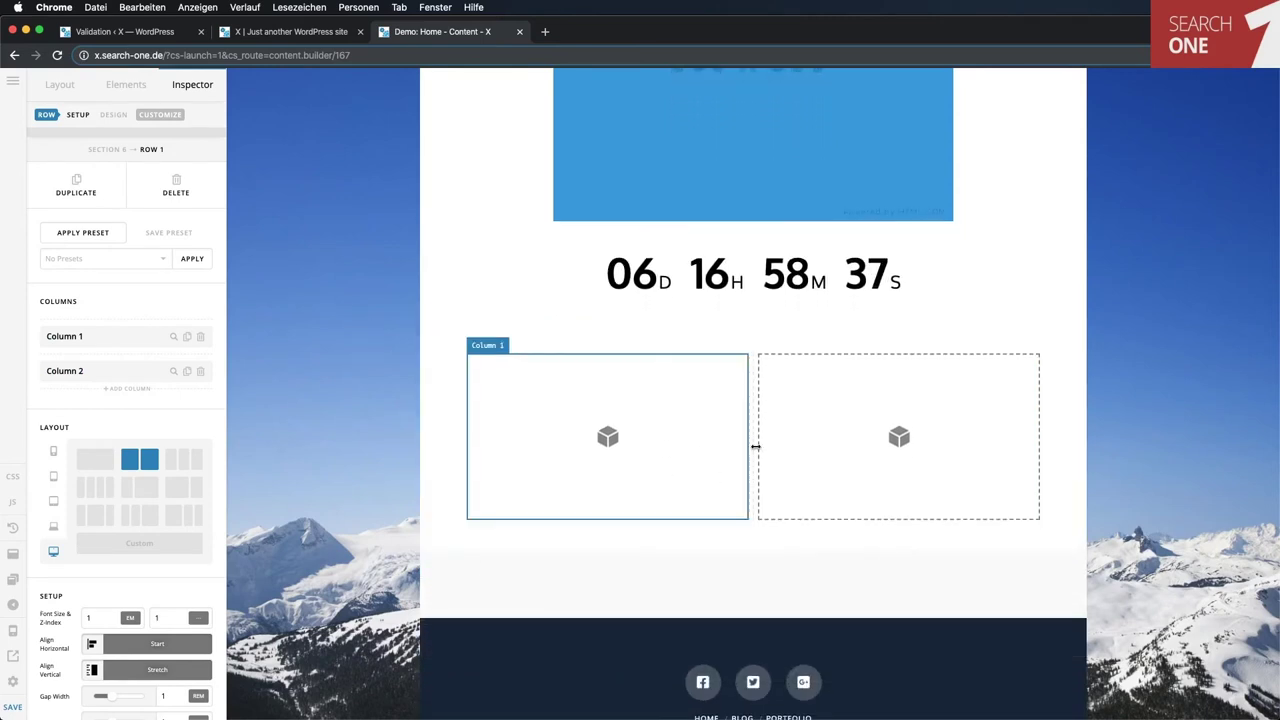
left_click(446, 364)
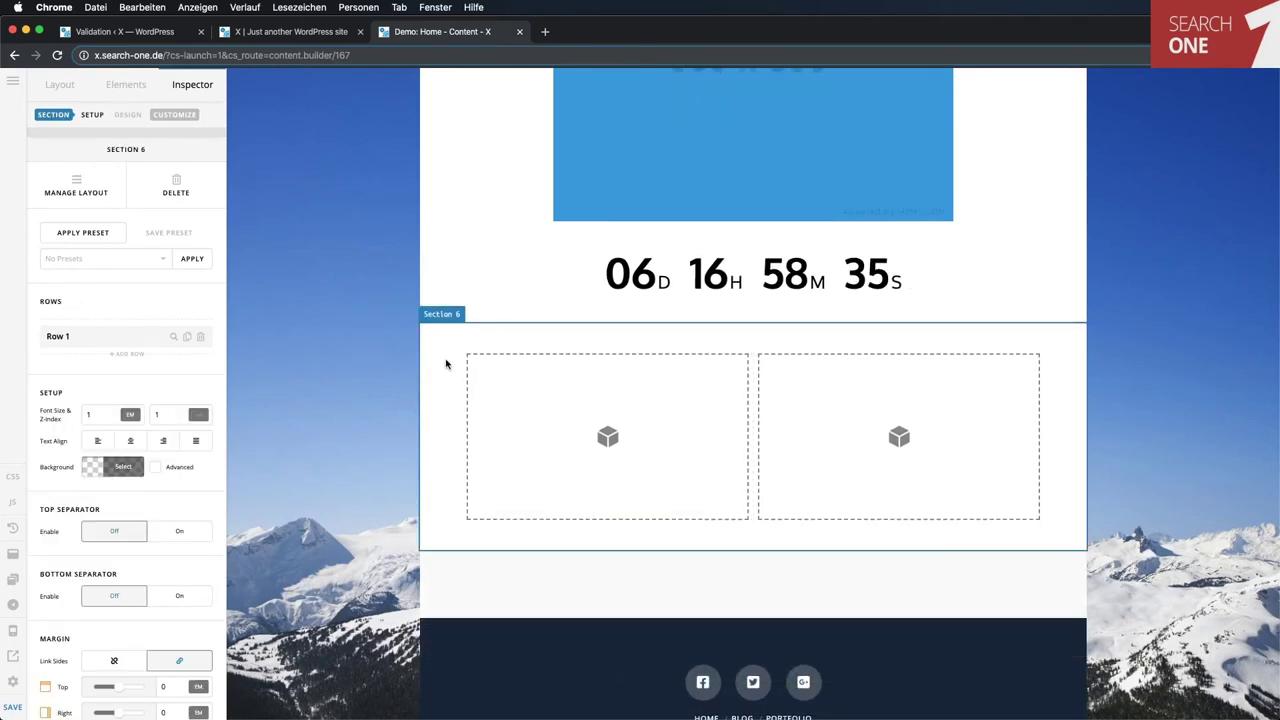
left_click(429, 277)
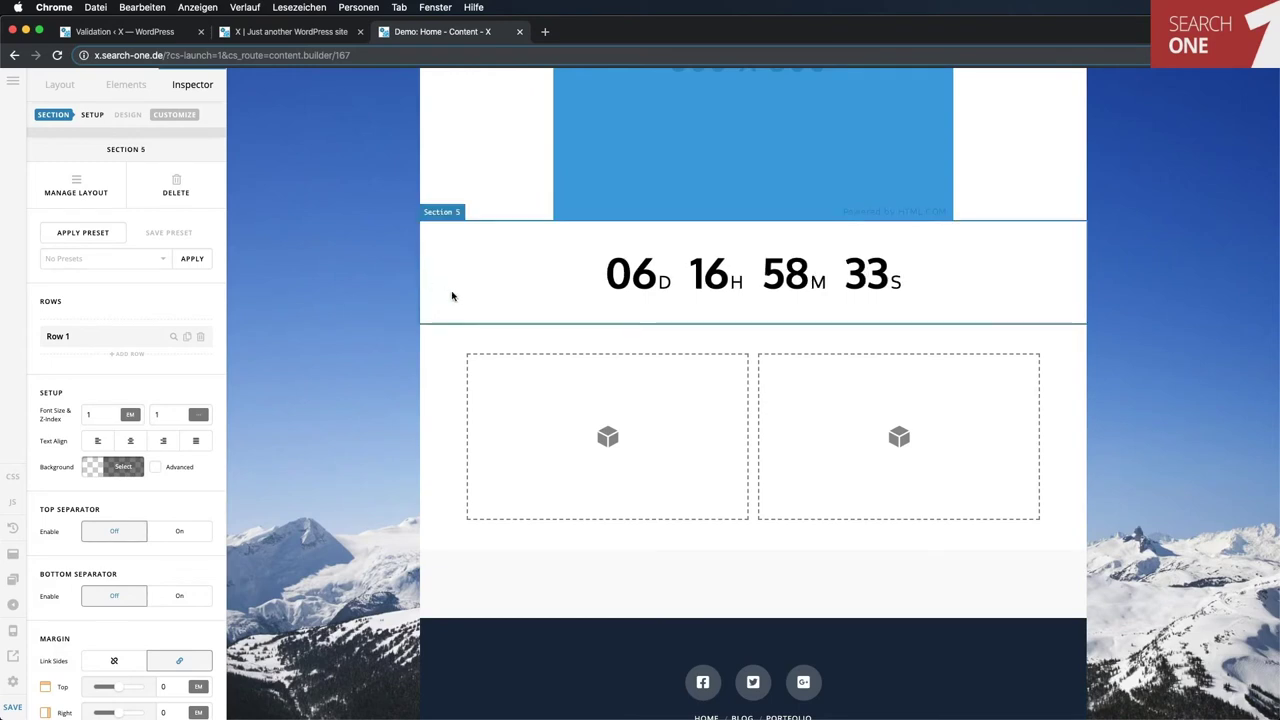
left_click(443, 181)
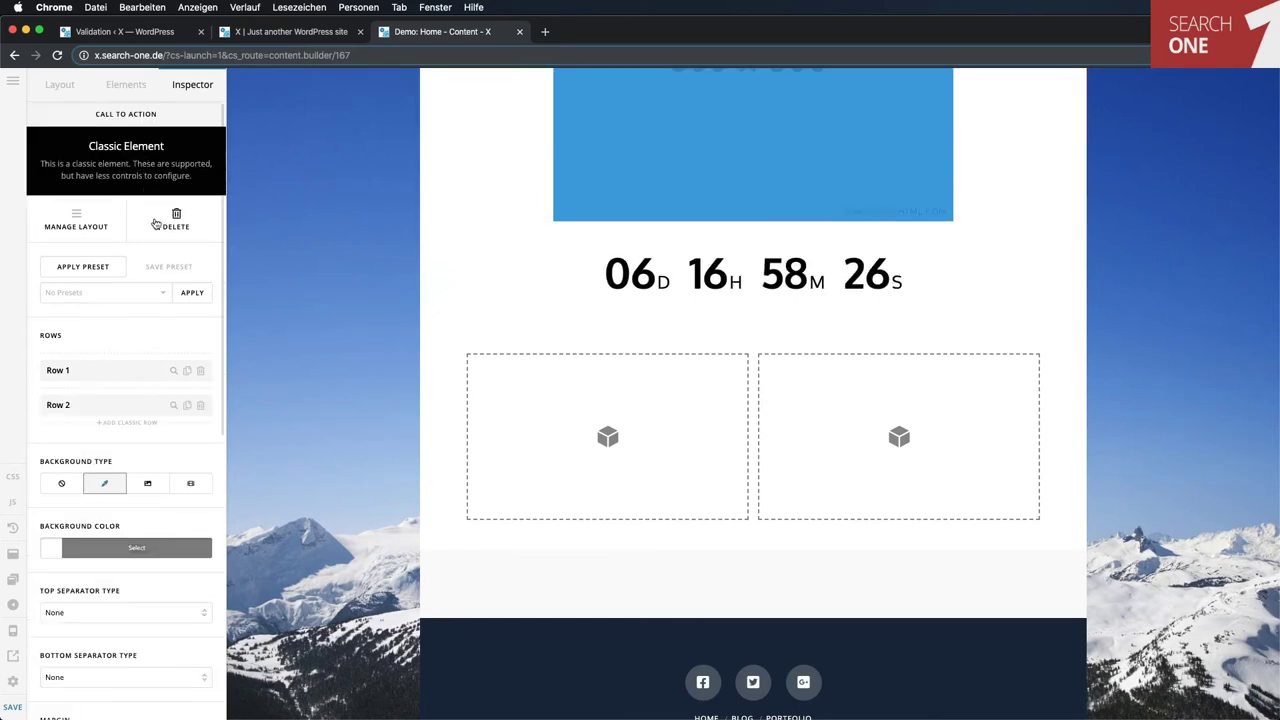
Add an Image element to the new section's first column and fill it with the kettlebell athlete photo from the media library.
left_click(607, 439)
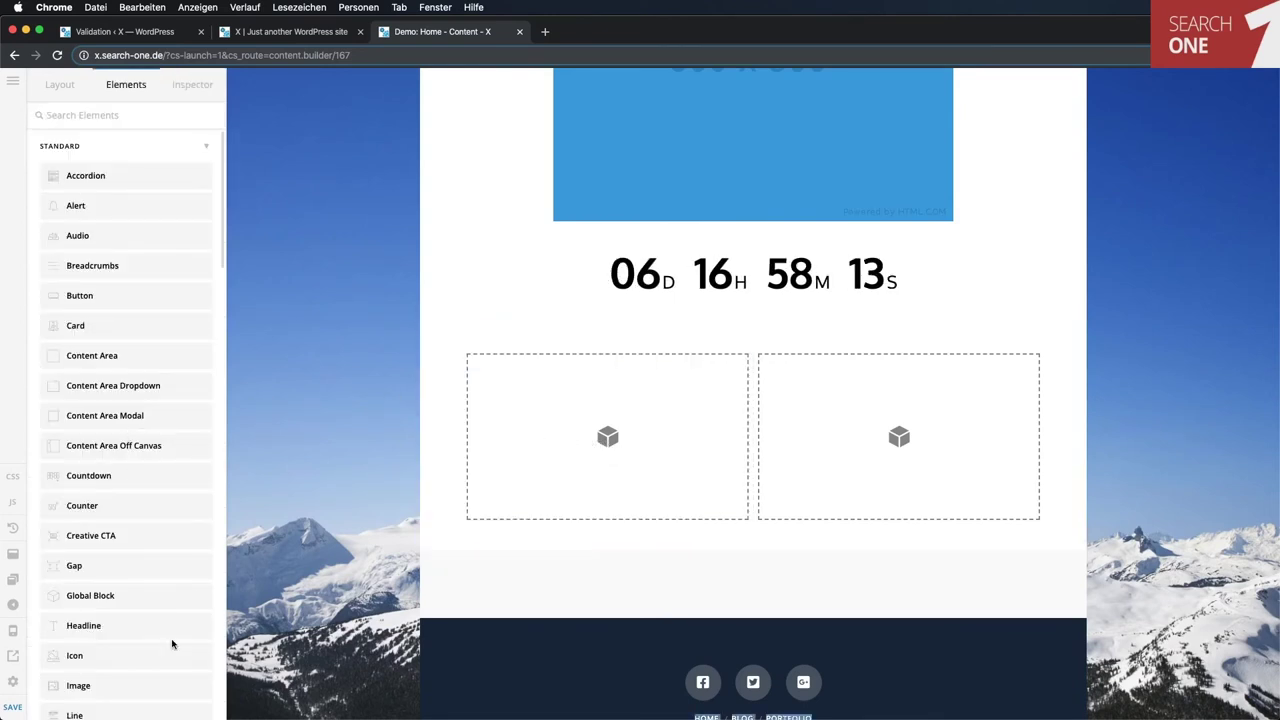
mouse_move(84, 688)
left_mouse_down()
mouse_move(620, 511)
mouse_move(612, 447)
left_mouse_up()
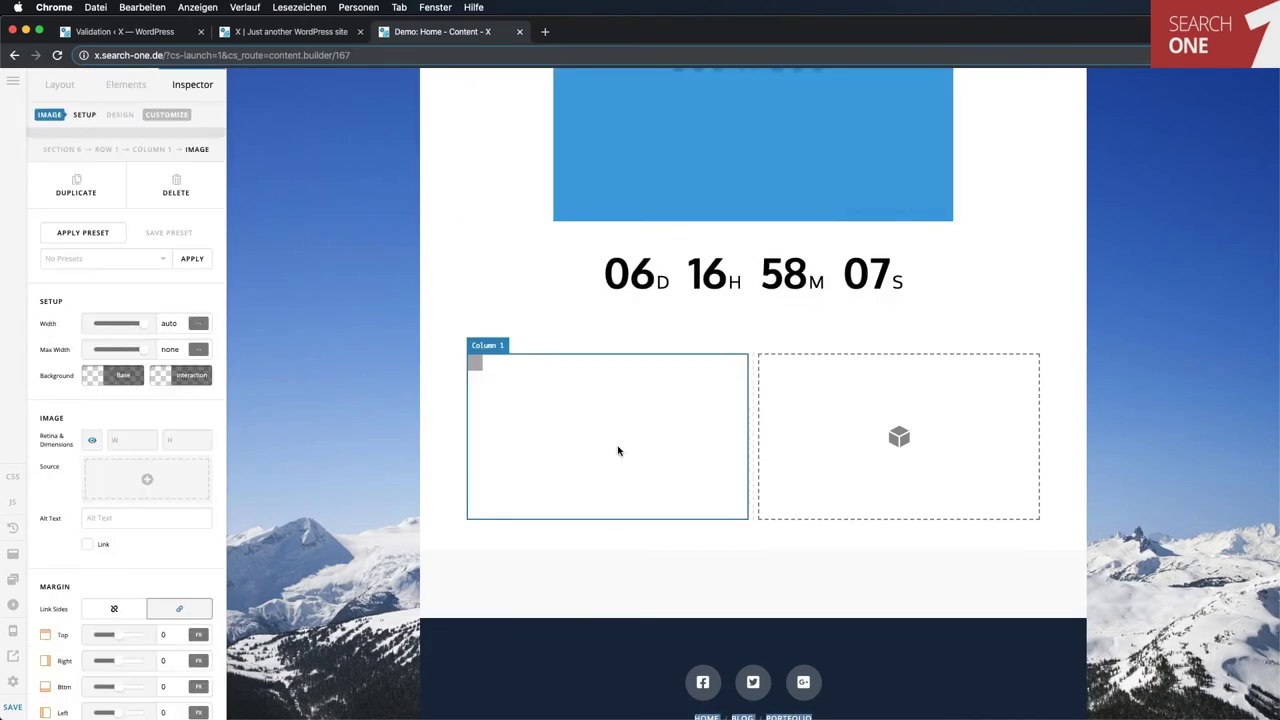
left_click(165, 486)
left_click(603, 542)
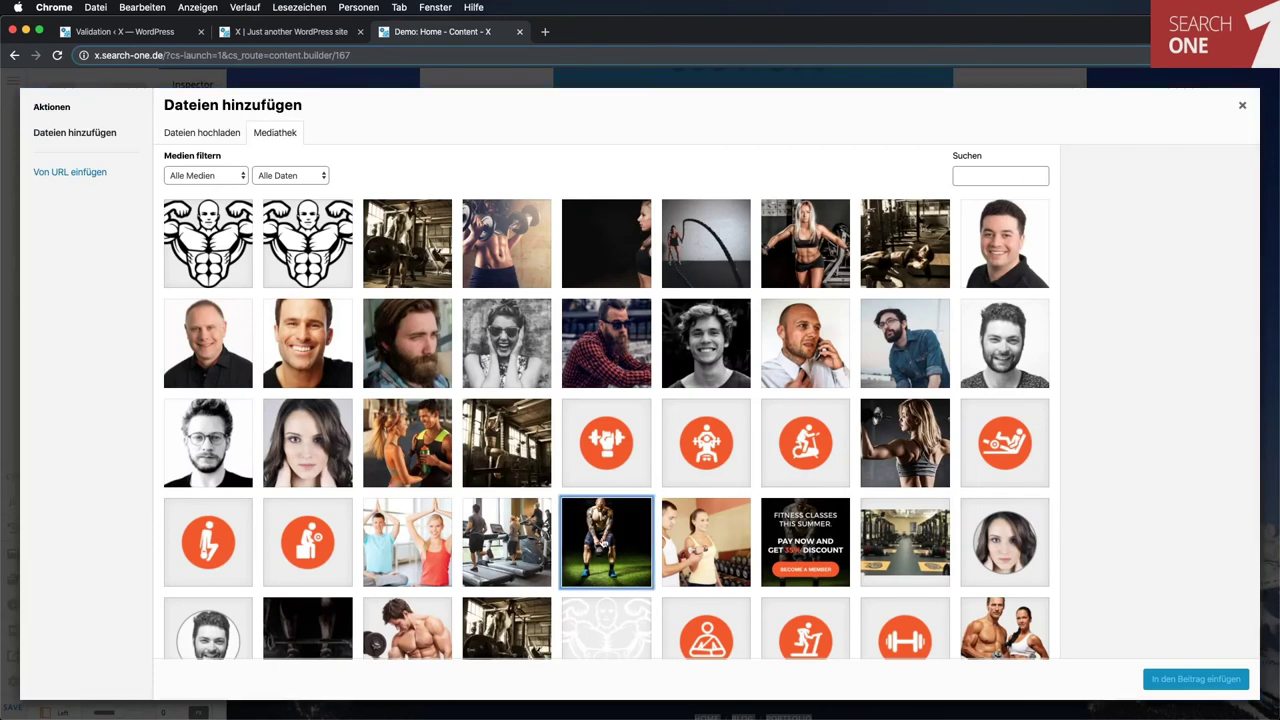
left_click(1196, 679)
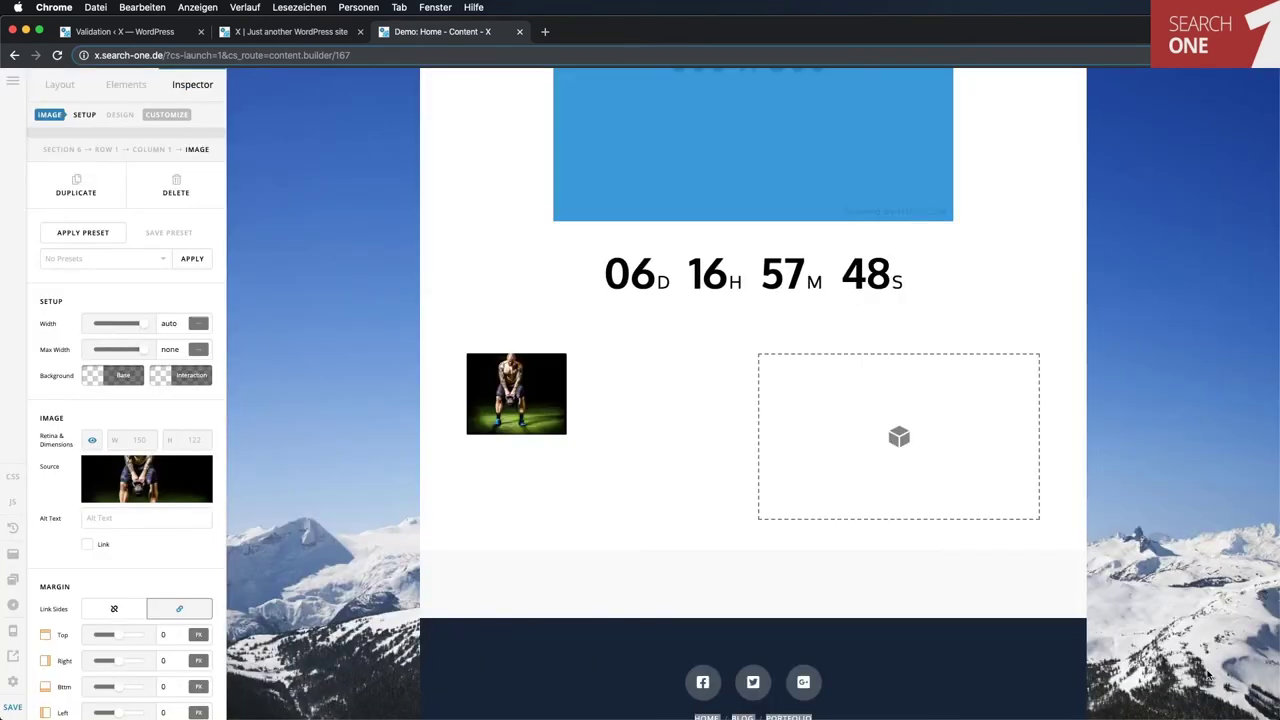
Clear the image source, reinsert Group-6-Copy.png at full size (Vollständige Größe), and turn off the image's retina option.
left_click(146, 480)
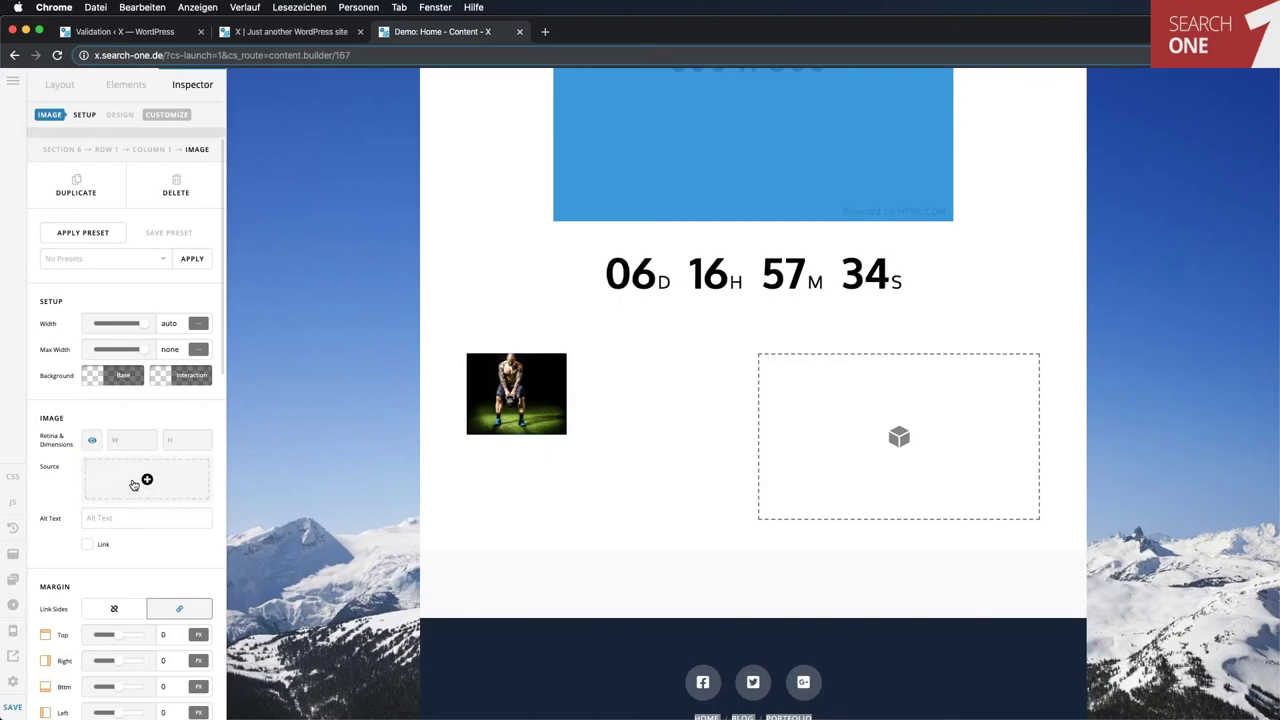
left_click(146, 480)
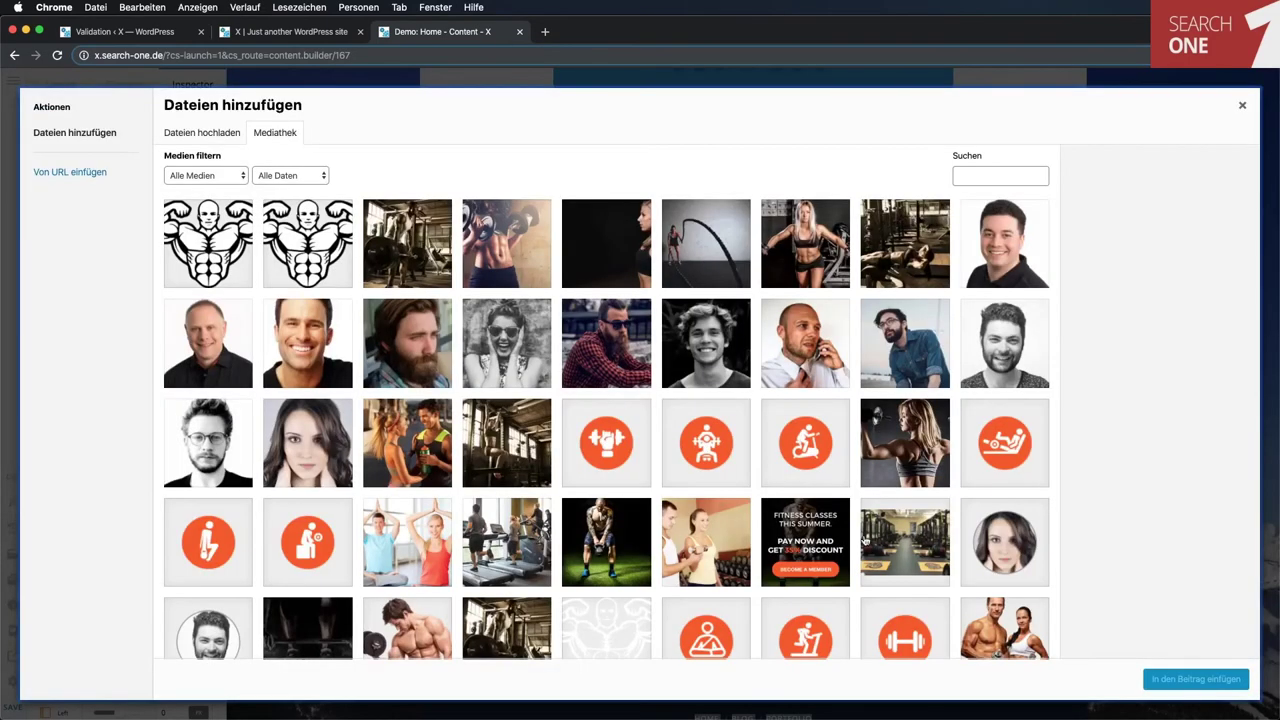
left_click(577, 543)
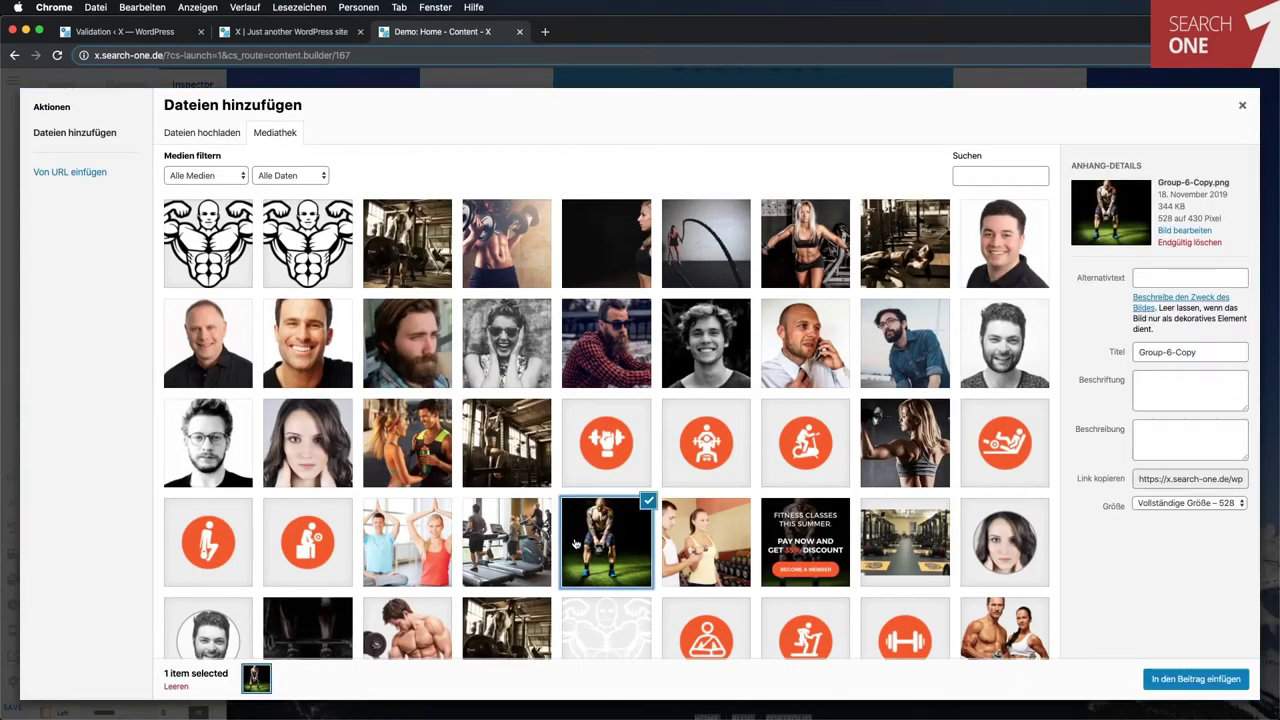
left_click(1193, 503)
left_click(1225, 503)
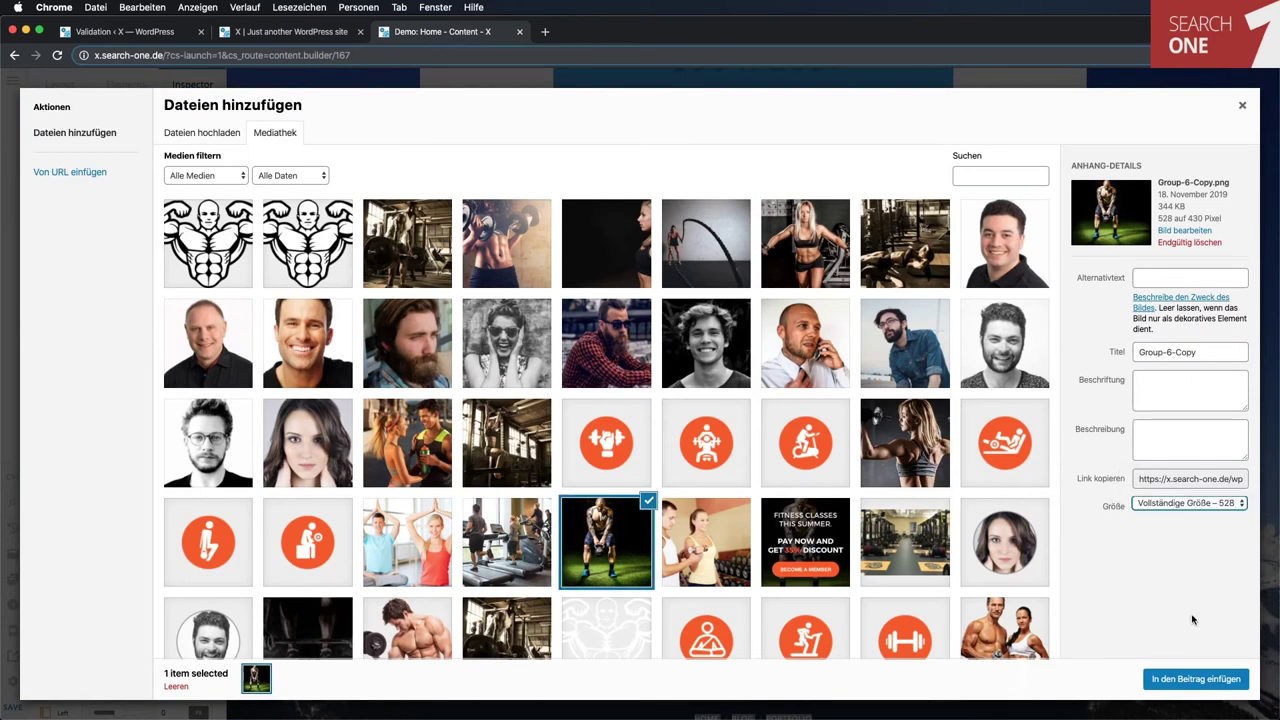
left_click(1196, 679)
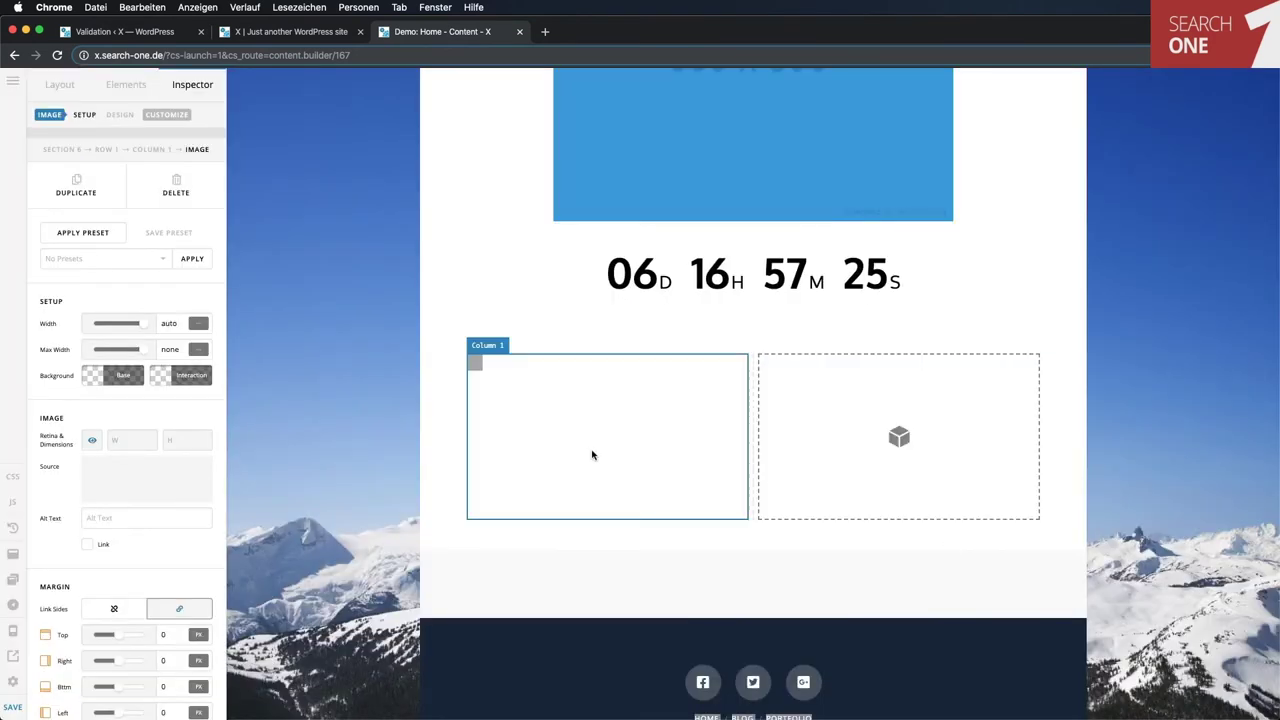
left_click(92, 441)
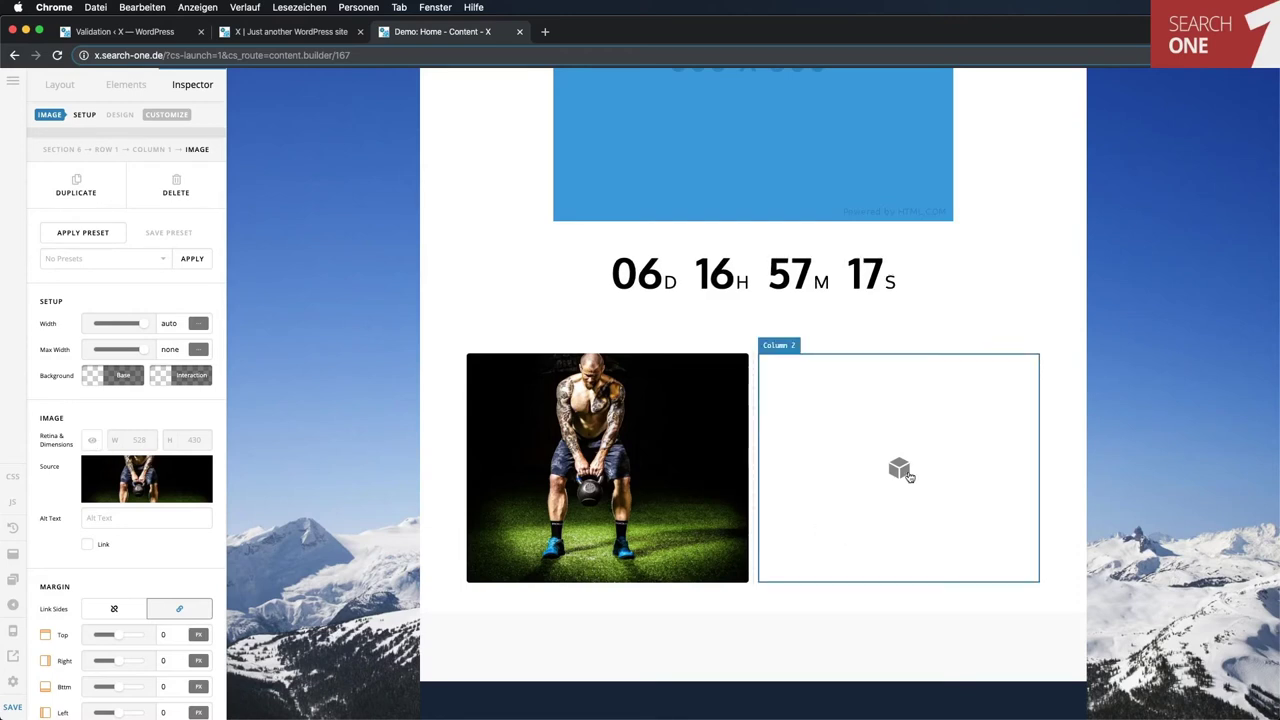
Search the elements for "list" and place a Classic Icon List in the second column beside the photo.
left_click(907, 459)
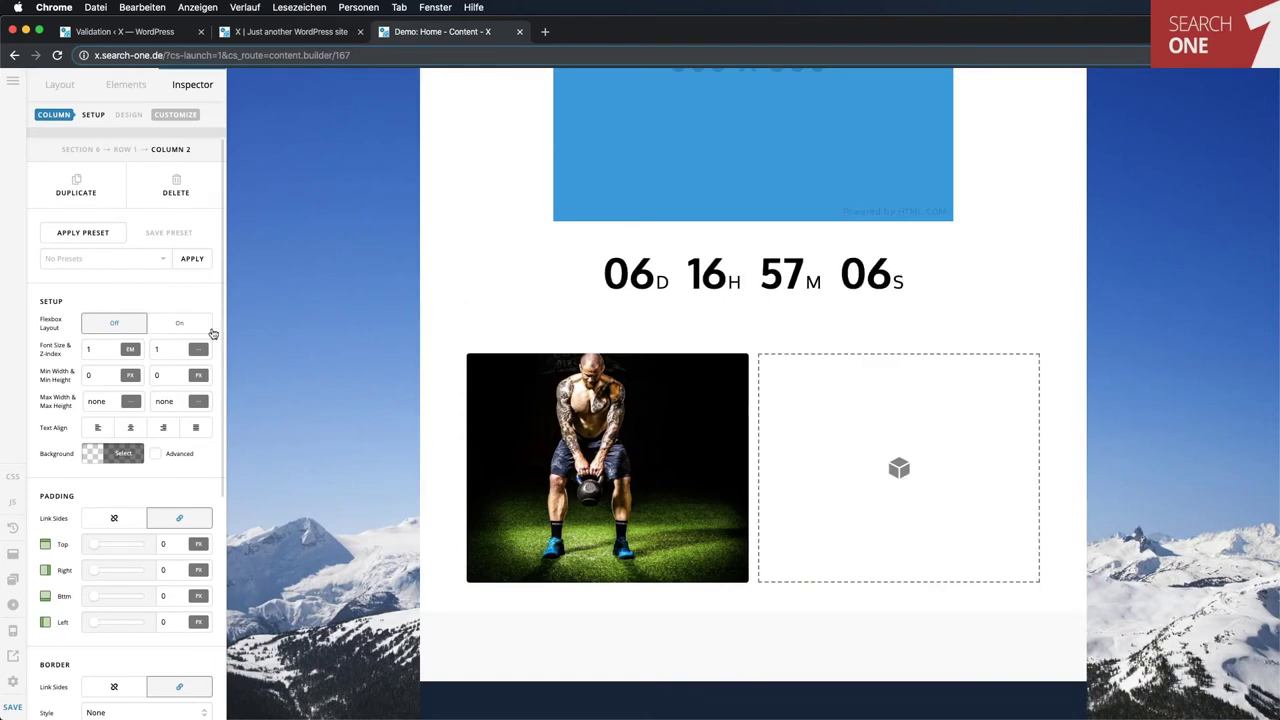
left_click(127, 86)
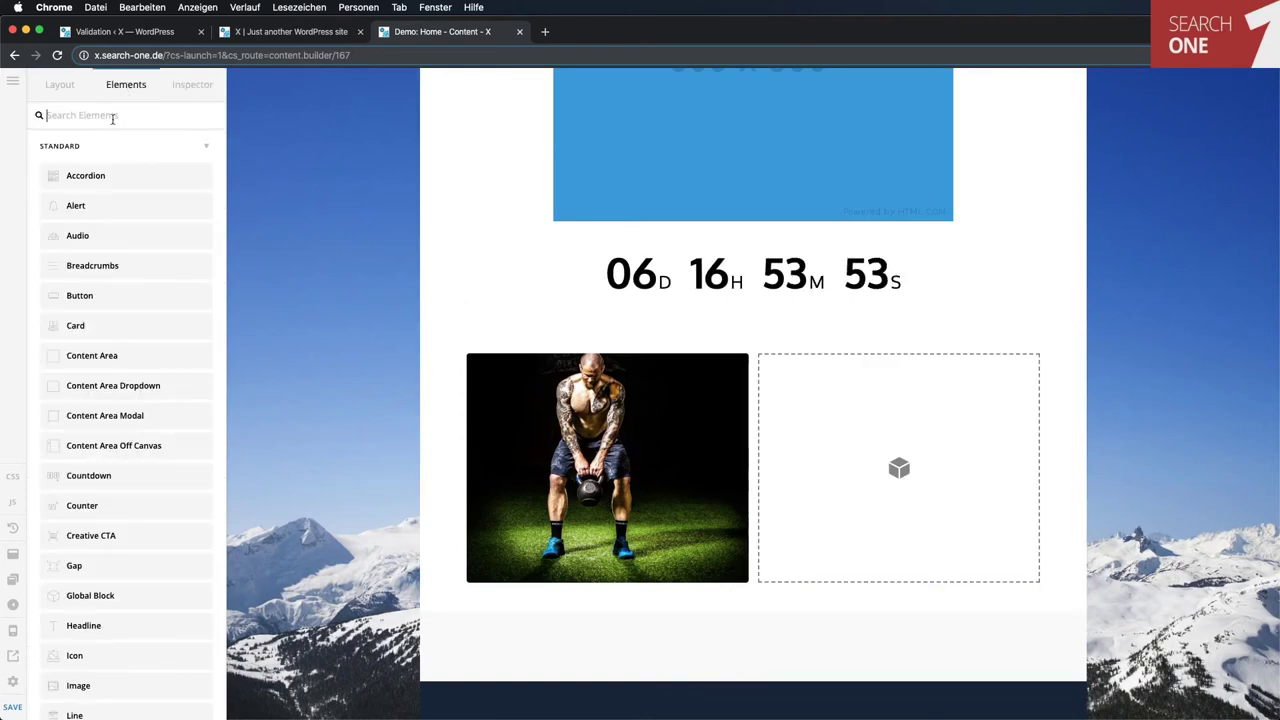
type("list")
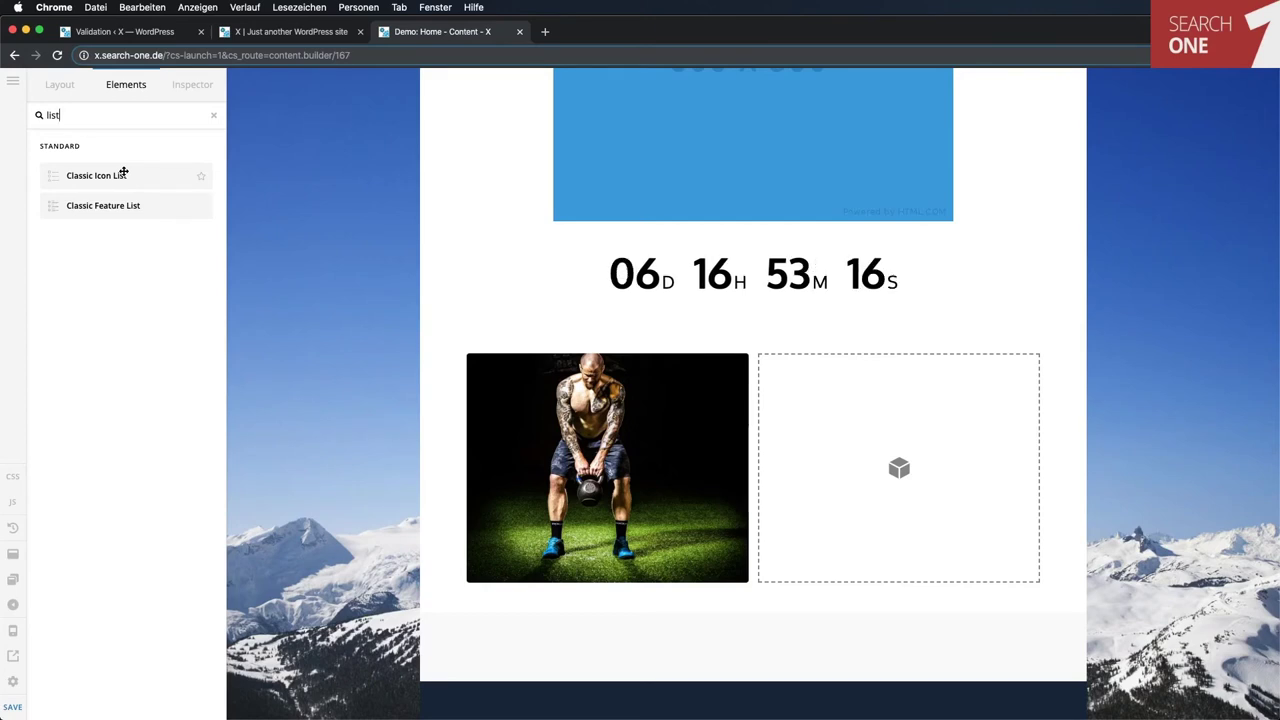
left_click_drag(123, 173, 809, 414)
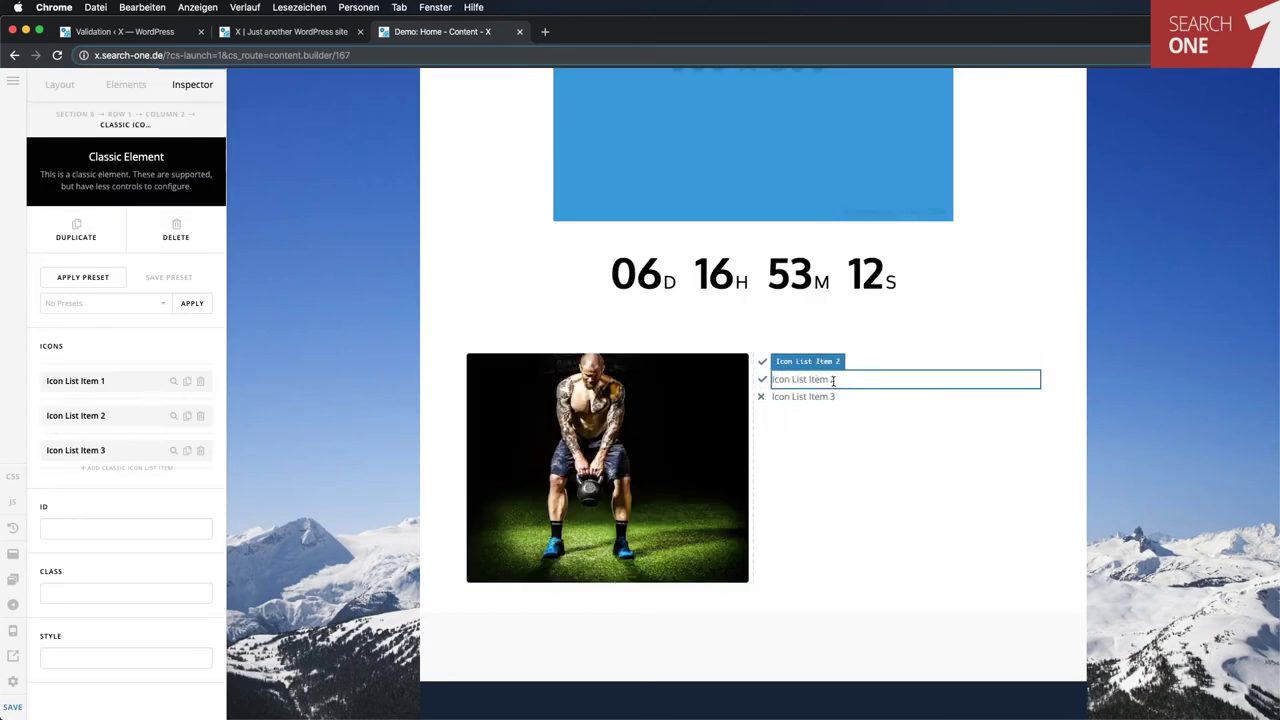
Set the title of the first icon list item to "sdsadsdsads".
left_click(804, 363)
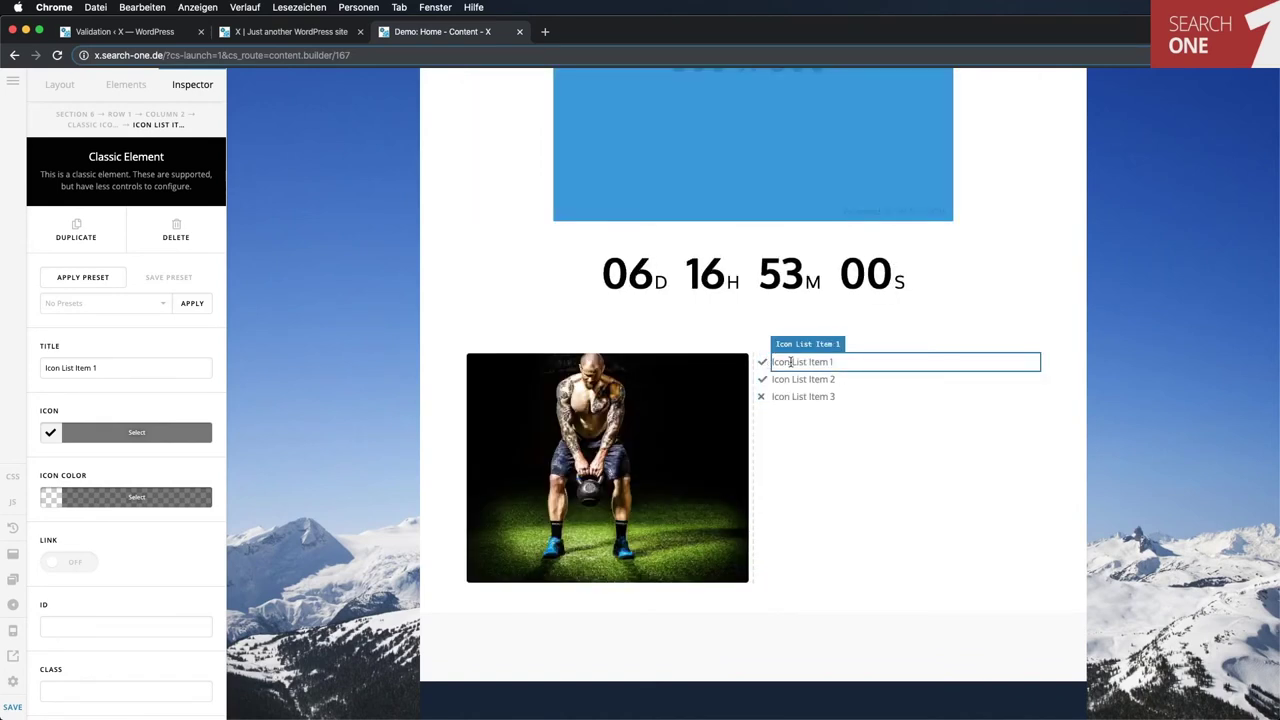
left_click(124, 369)
key("super+a")
type("sdsadsdsads")
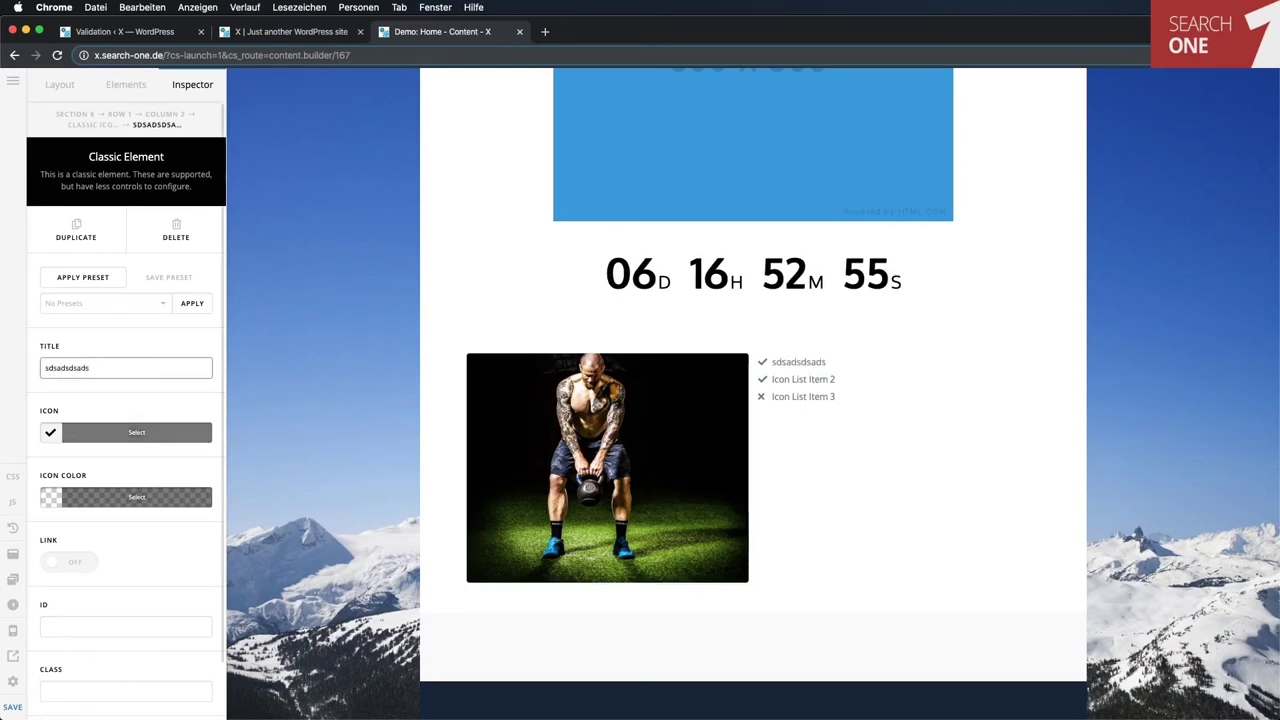
key("Tab")
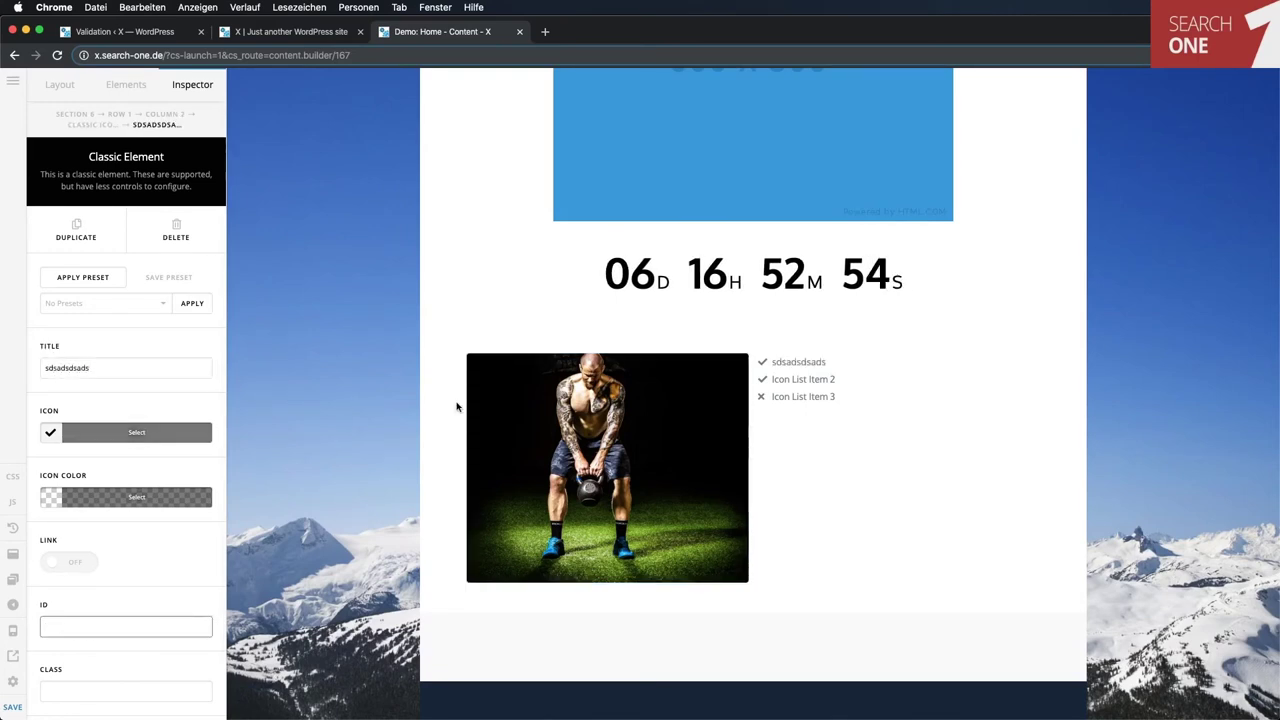
left_click(811, 362)
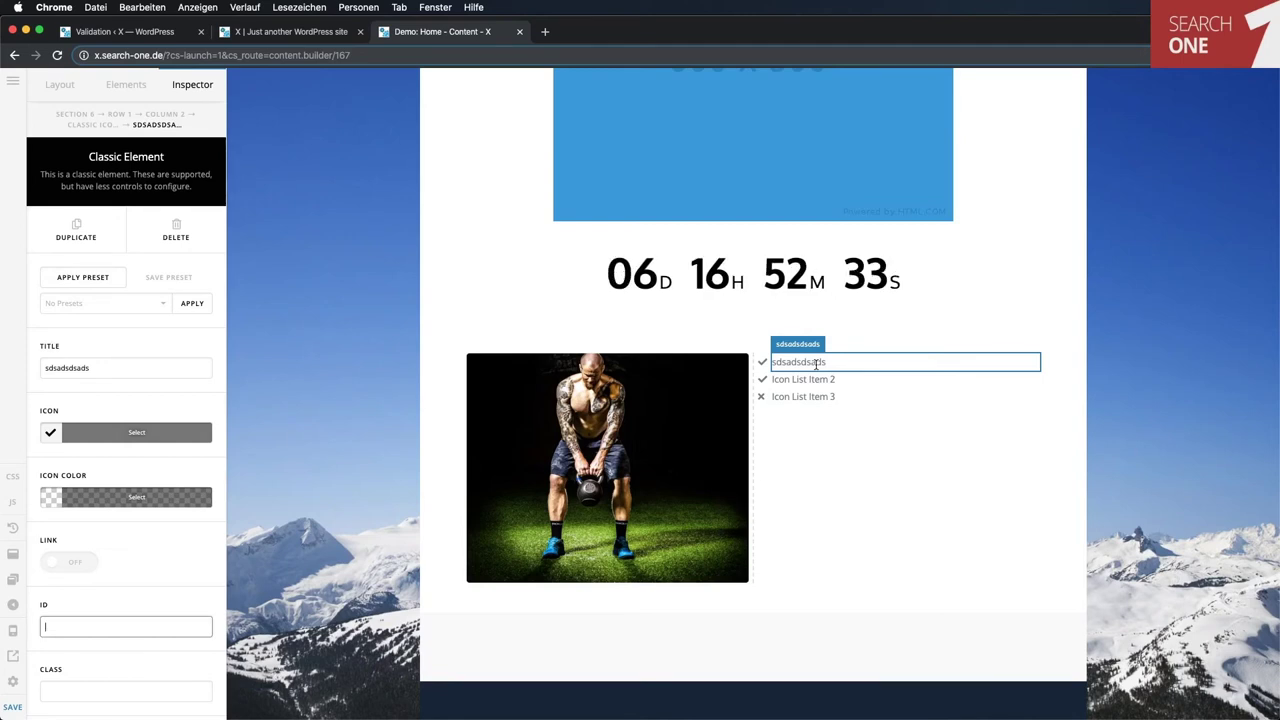
Close the page builder, check the demo selected on the Validation page, and look through the sections of the live home page.
key("super+w")
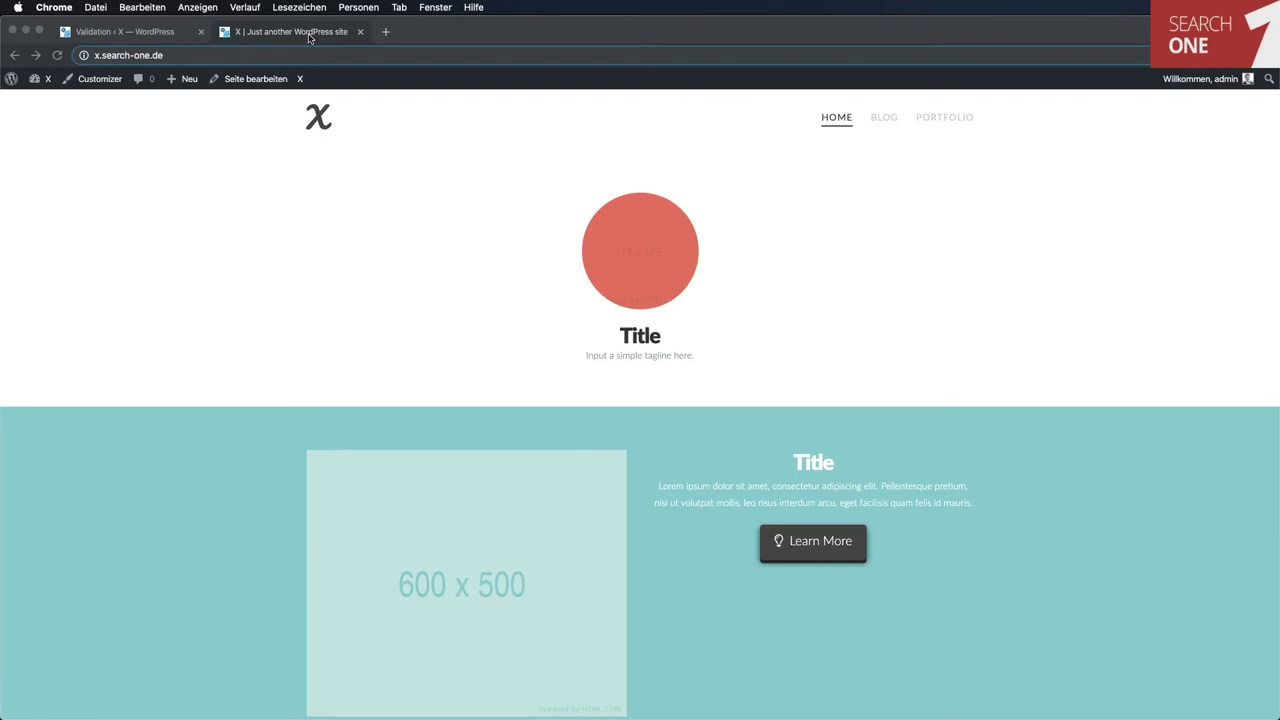
left_click(124, 32)
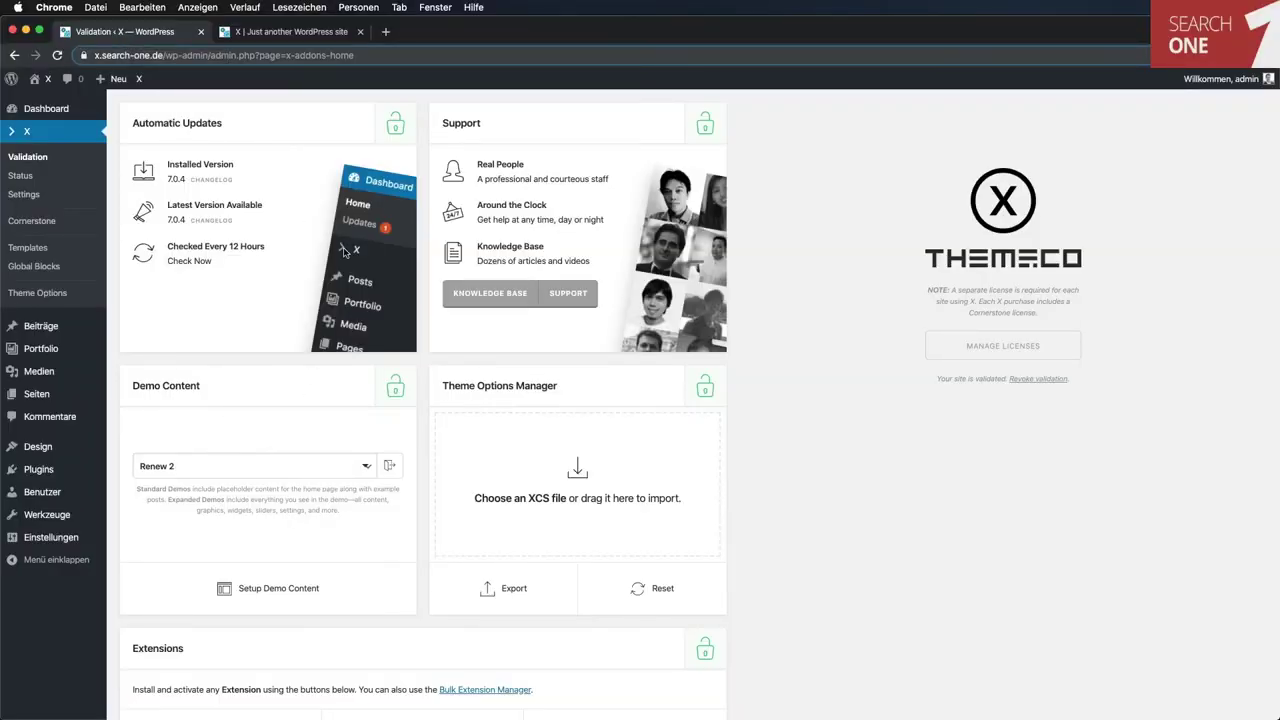
left_click(324, 30)
scroll(703, 180, "down", 5)
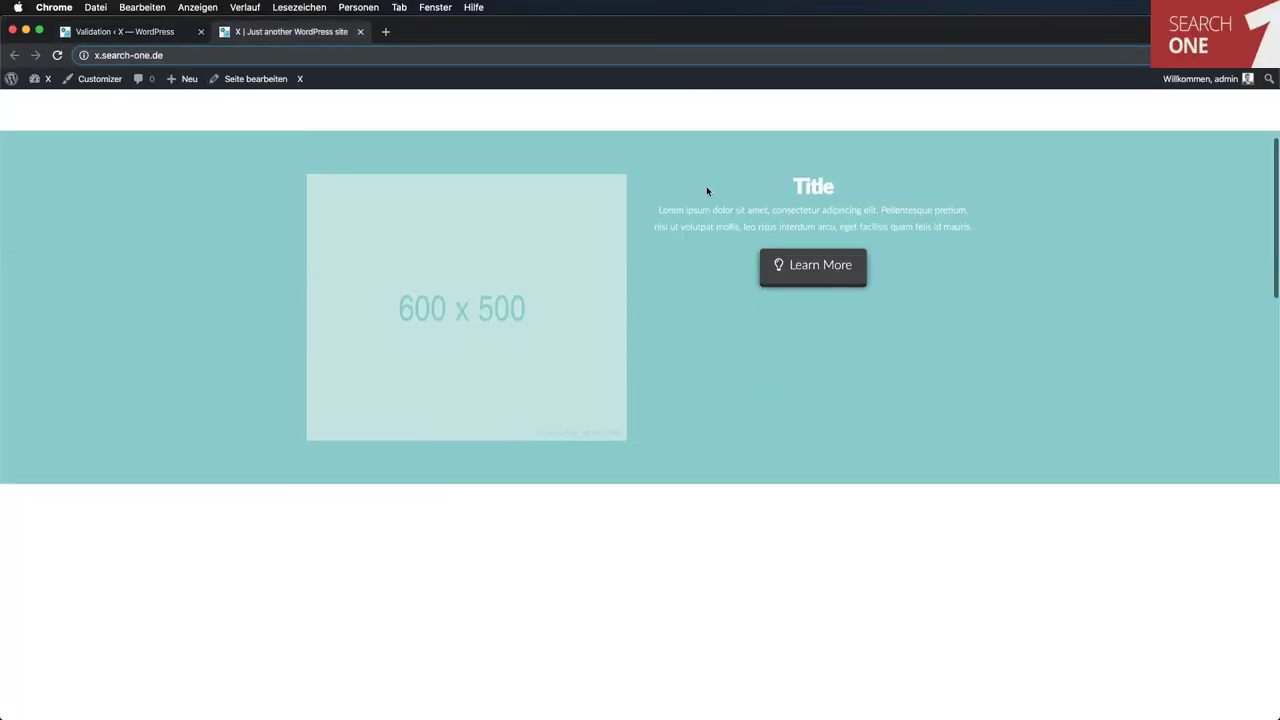
scroll(706, 190, "down", 10)
scroll(706, 191, "down", 7)
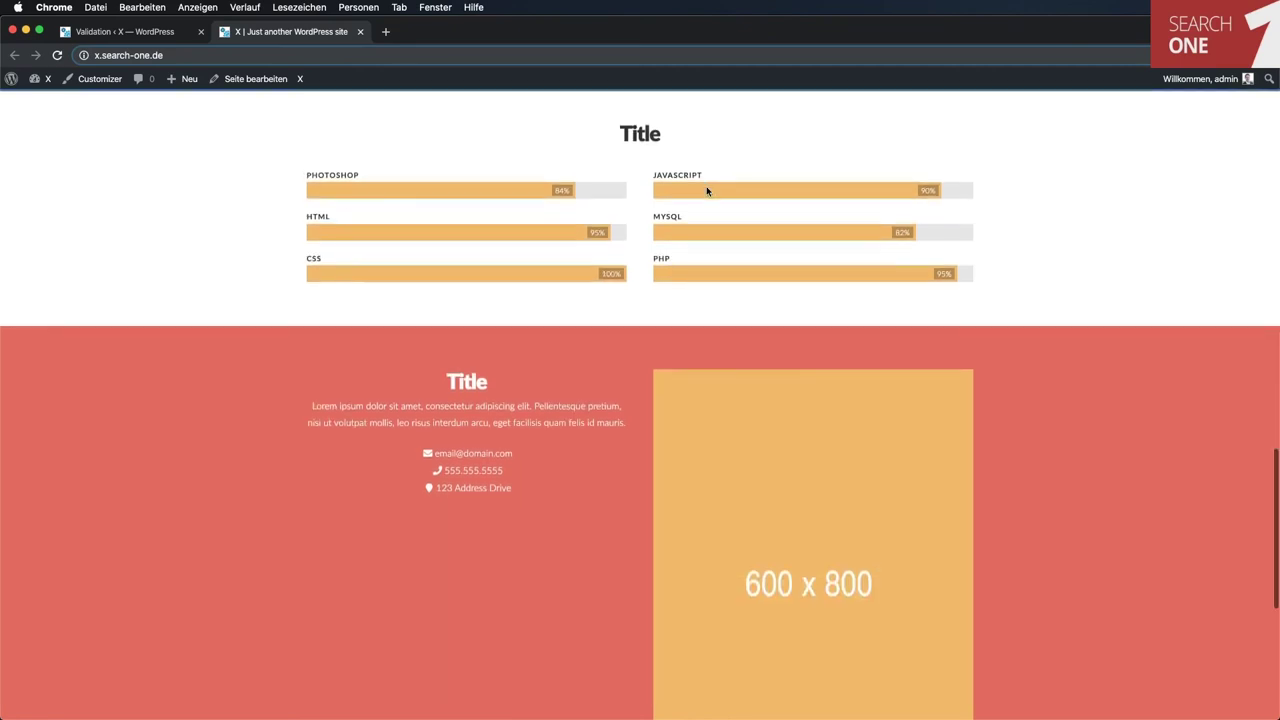
Select the Icon 1 demo on the Validation page and install its demo content, agreeing to overwrite the Customizer settings.
left_click(150, 34)
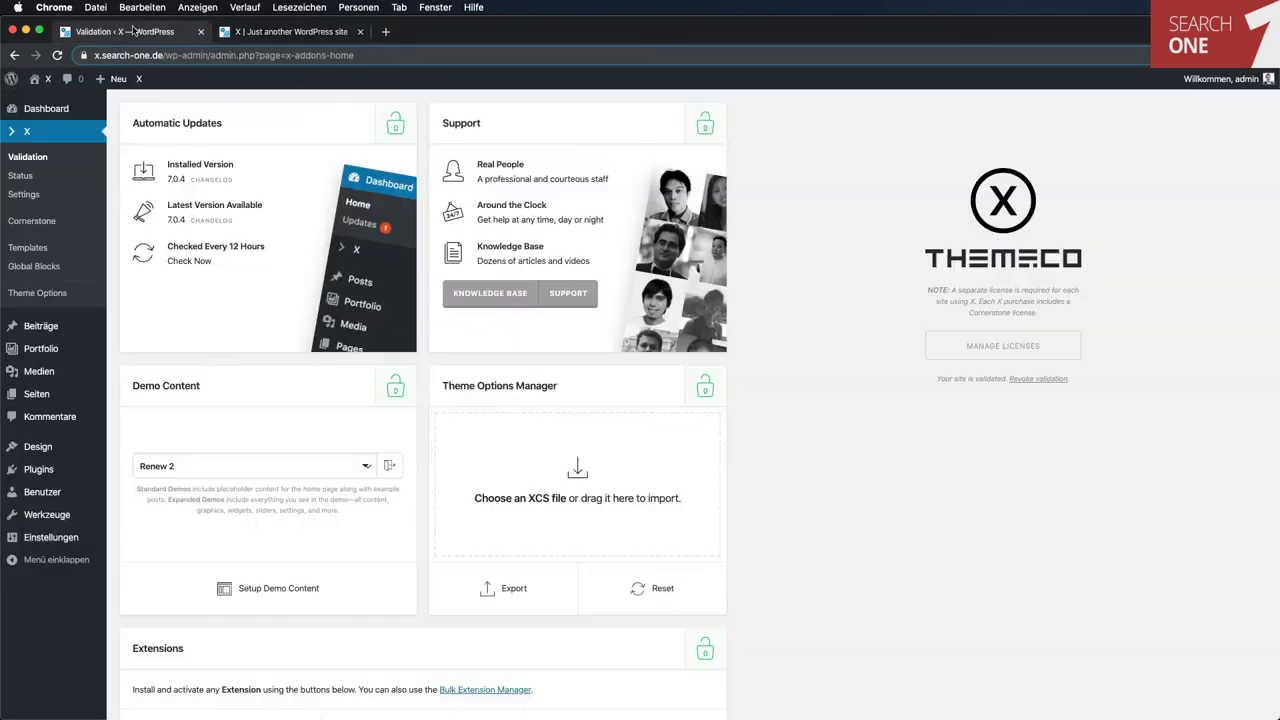
left_click(361, 472)
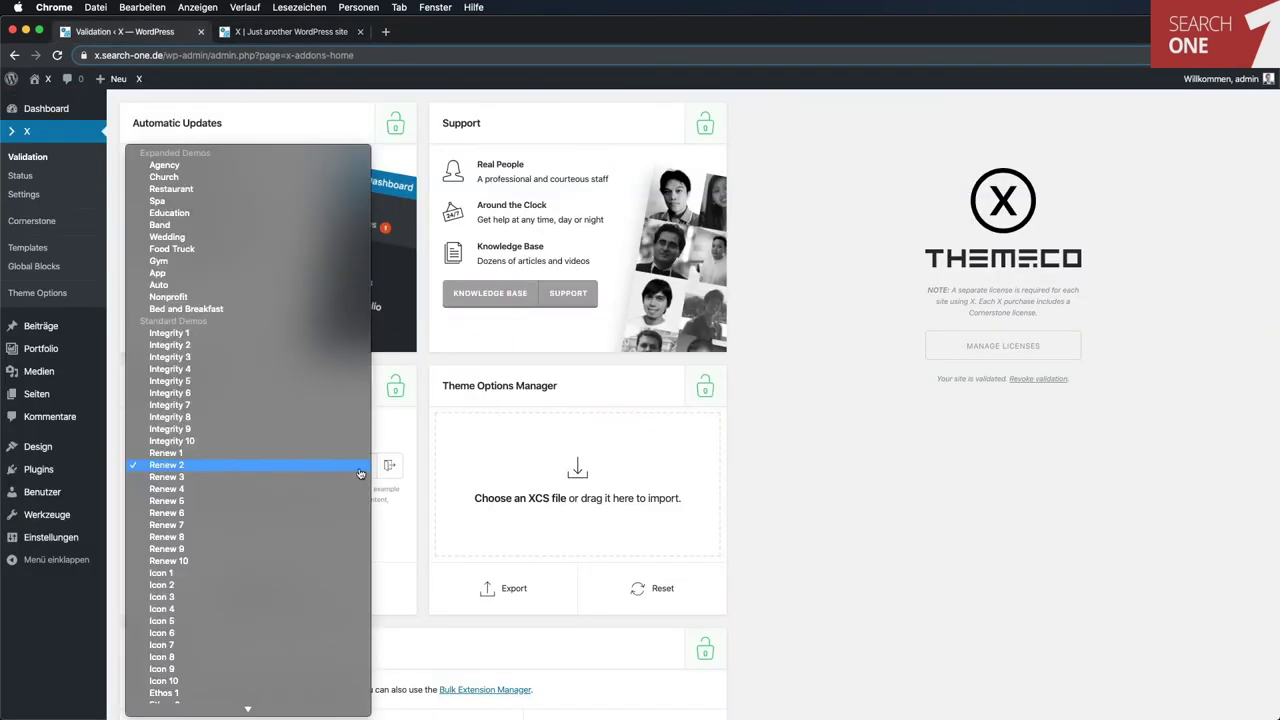
left_click(309, 573)
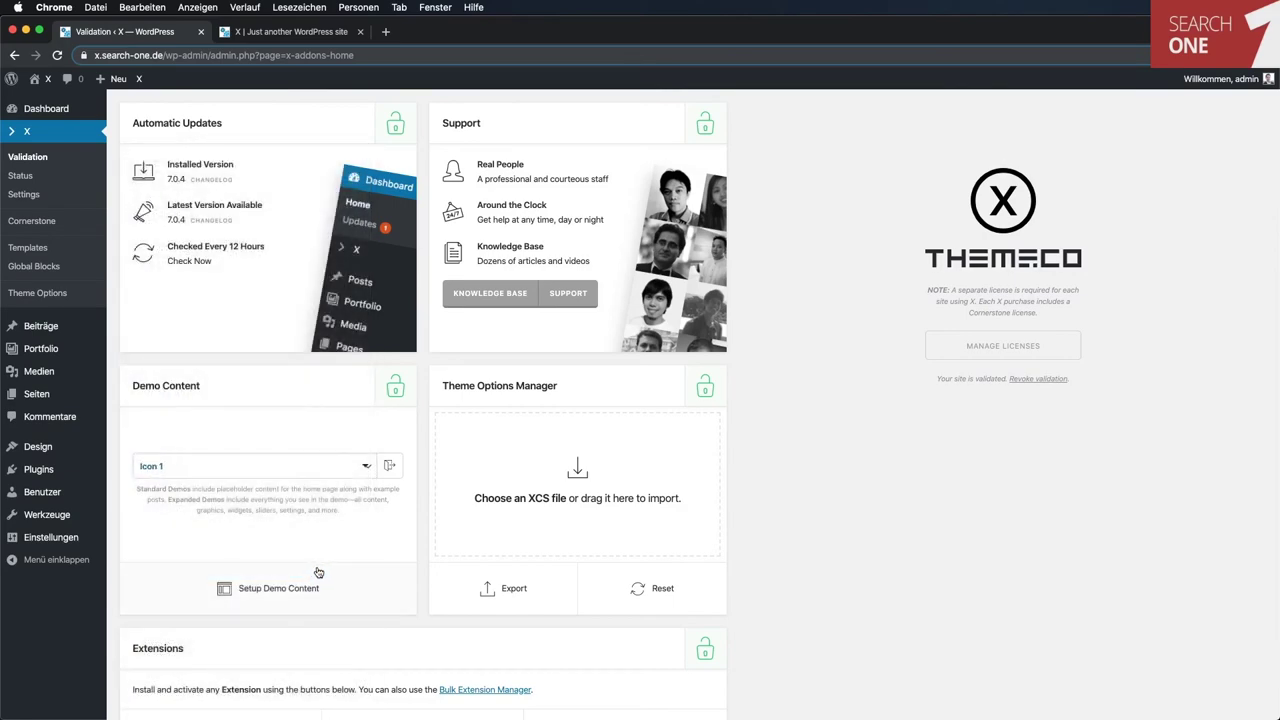
left_click(287, 586)
left_click(588, 483)
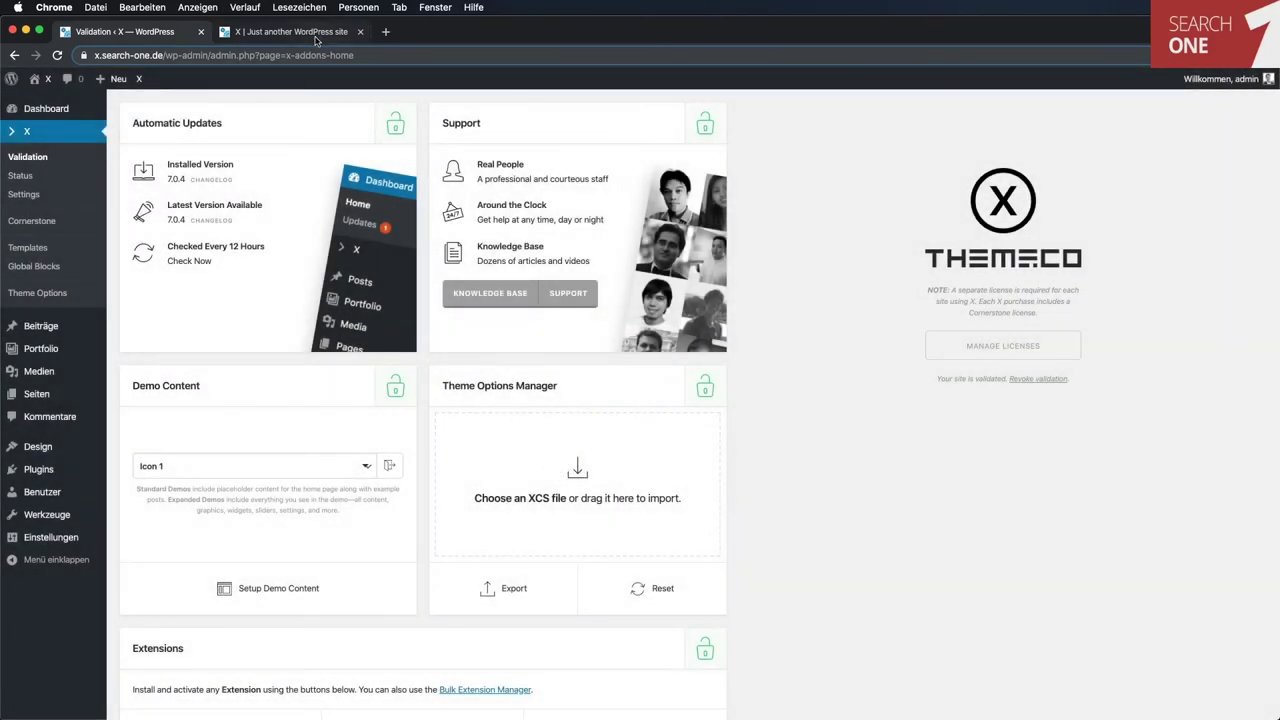
Reload the live site and examine the Icon 1 home page from its footer up to its header.
left_click(316, 38)
key("super+r")
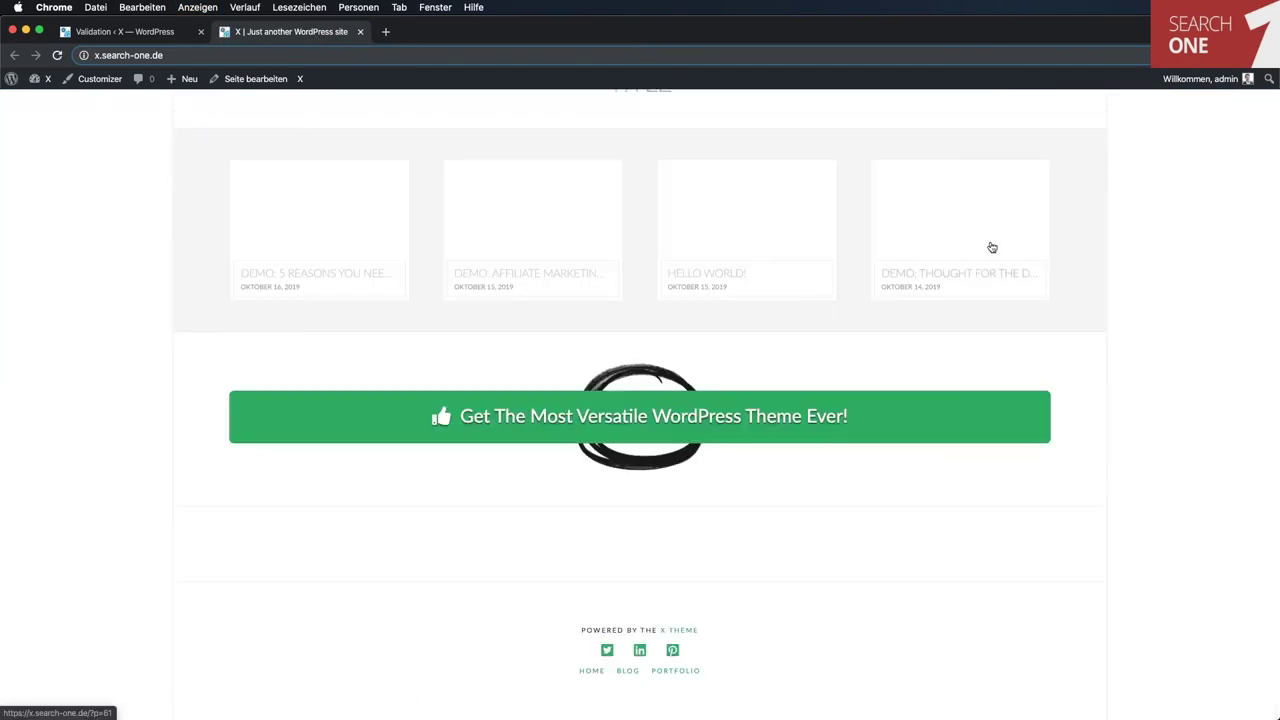
scroll(1172, 316, "up", 3)
scroll(1172, 316, "up", 10)
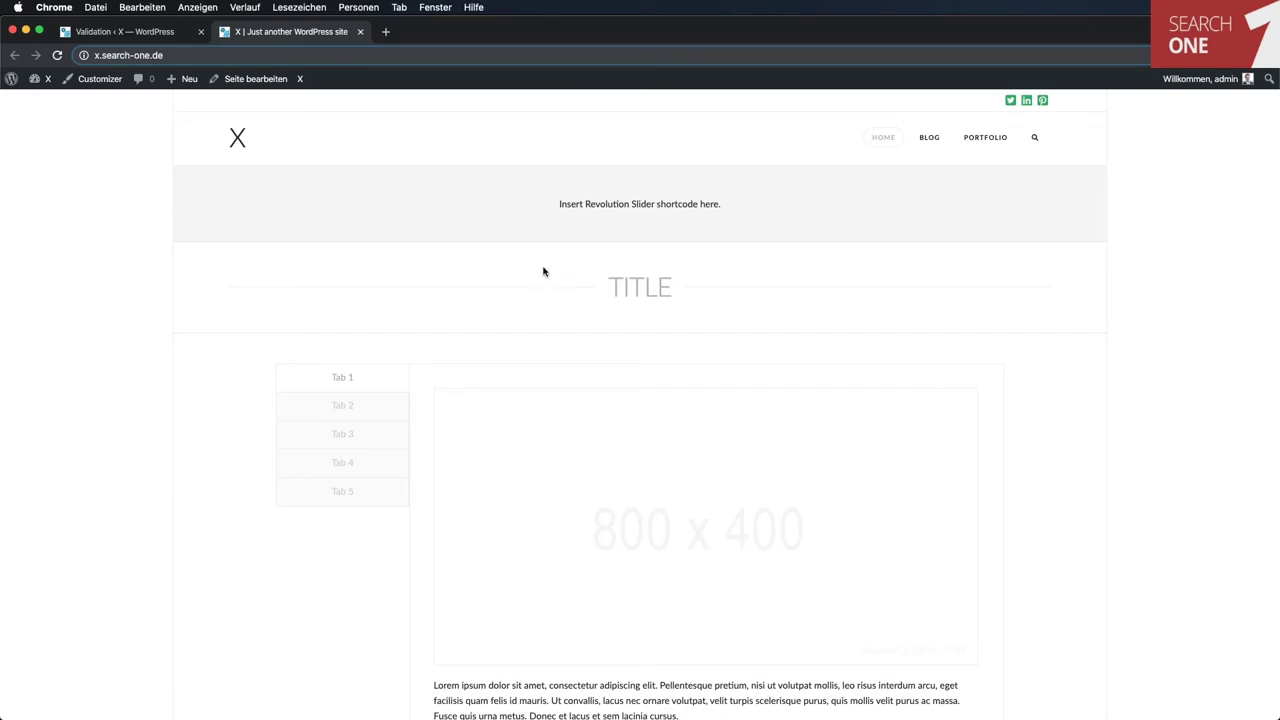
Select the Ethos 1 demo on the Validation page and install its demo content, agreeing to overwrite the Customizer settings.
left_click(168, 36)
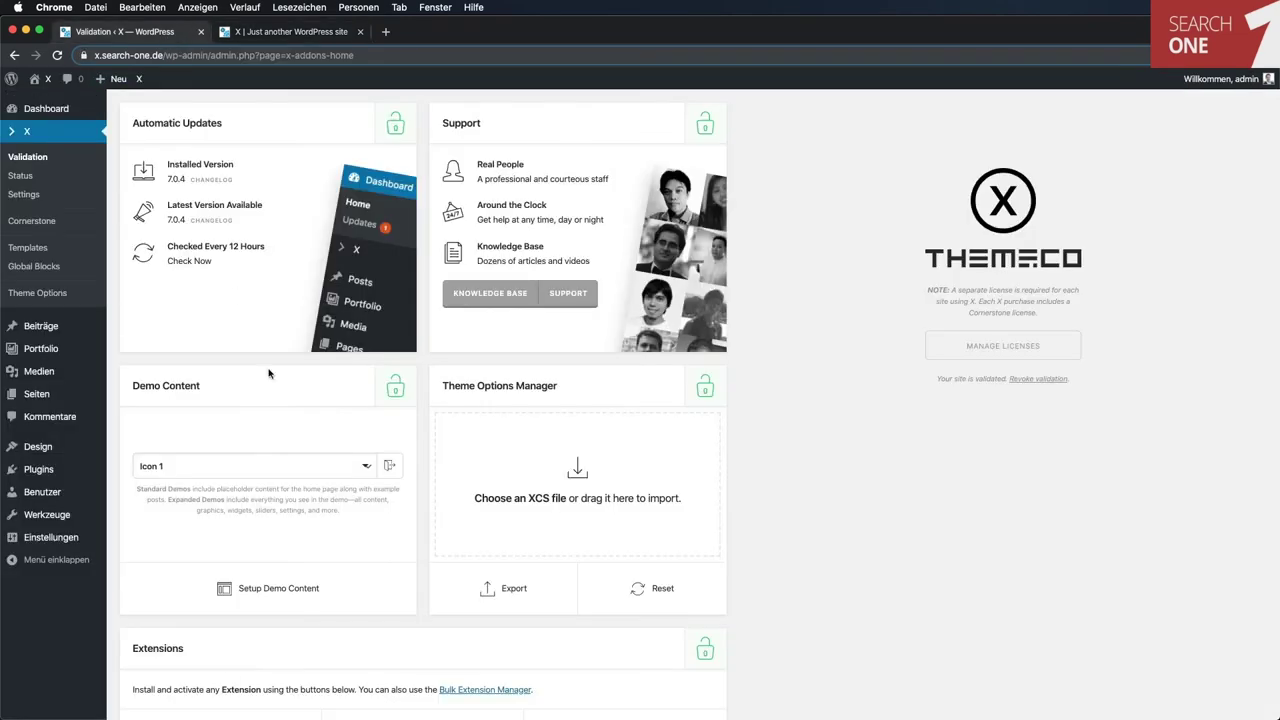
left_click(352, 470)
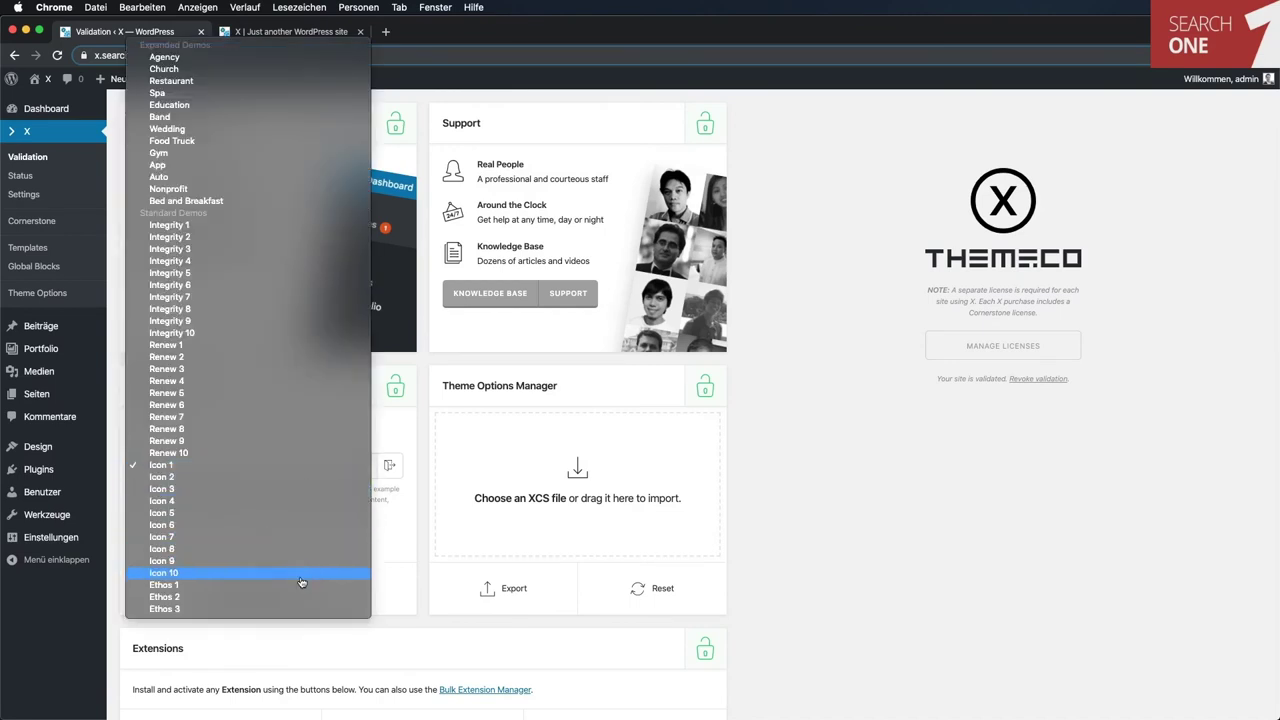
key("Escape")
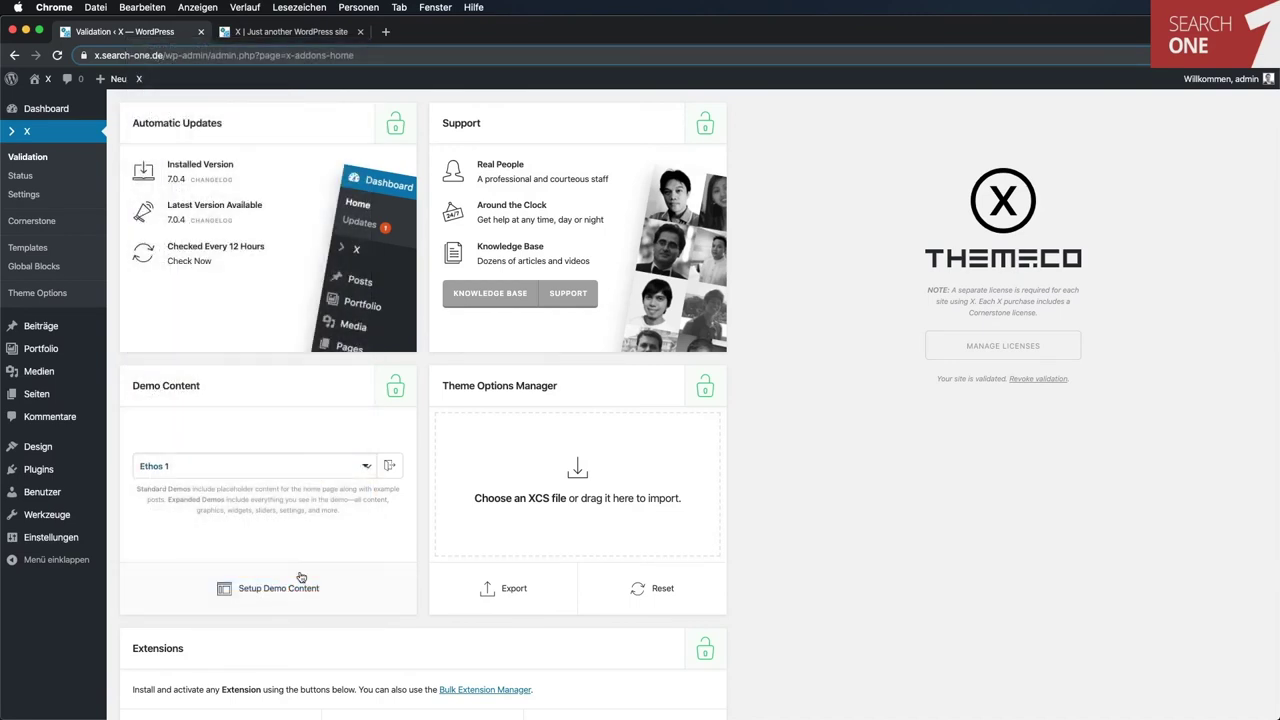
left_click(309, 589)
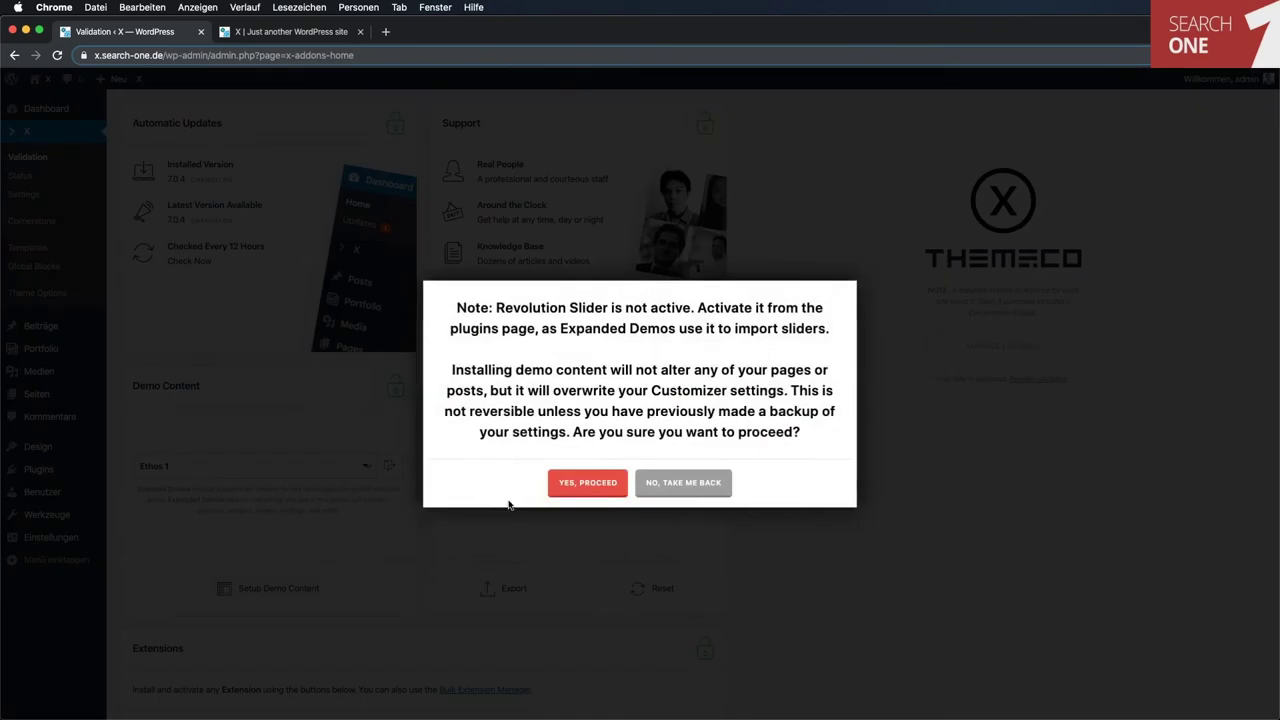
left_click(588, 483)
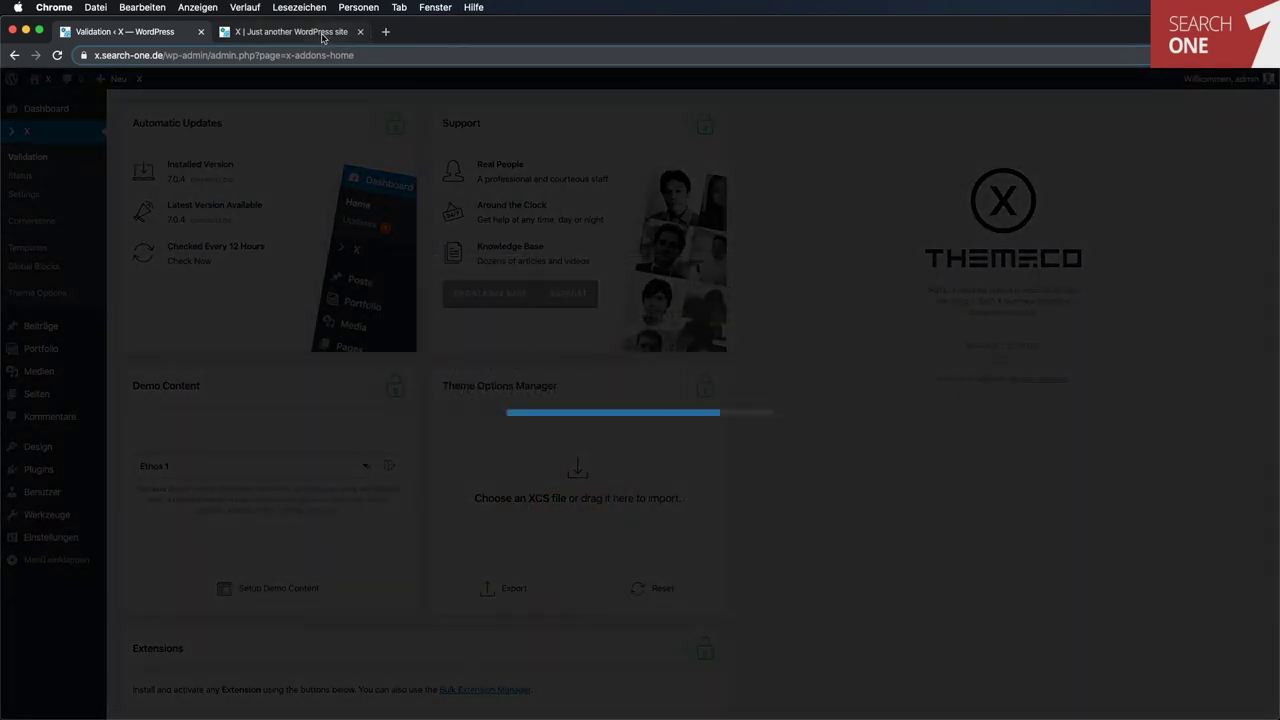
Reload the live site and look through the Ethos 1 home page down to its footer.
left_click(323, 36)
key("super+r")
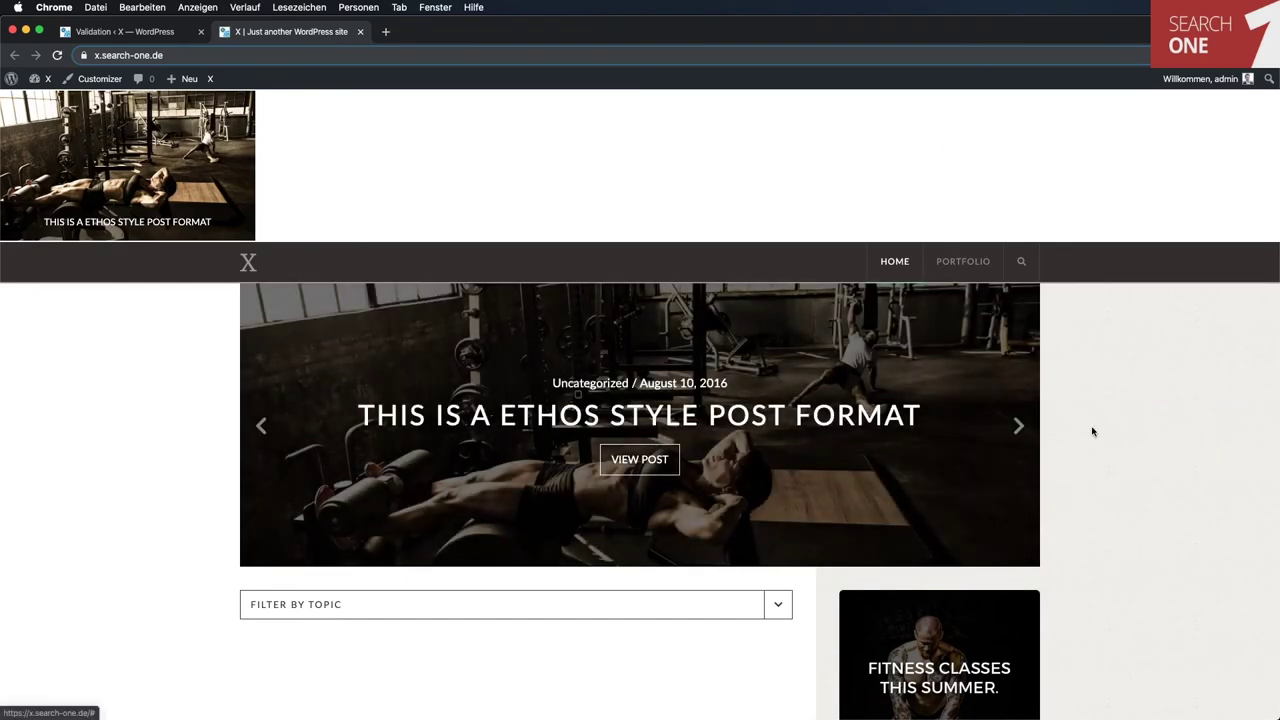
scroll(1175, 434, "down", 15)
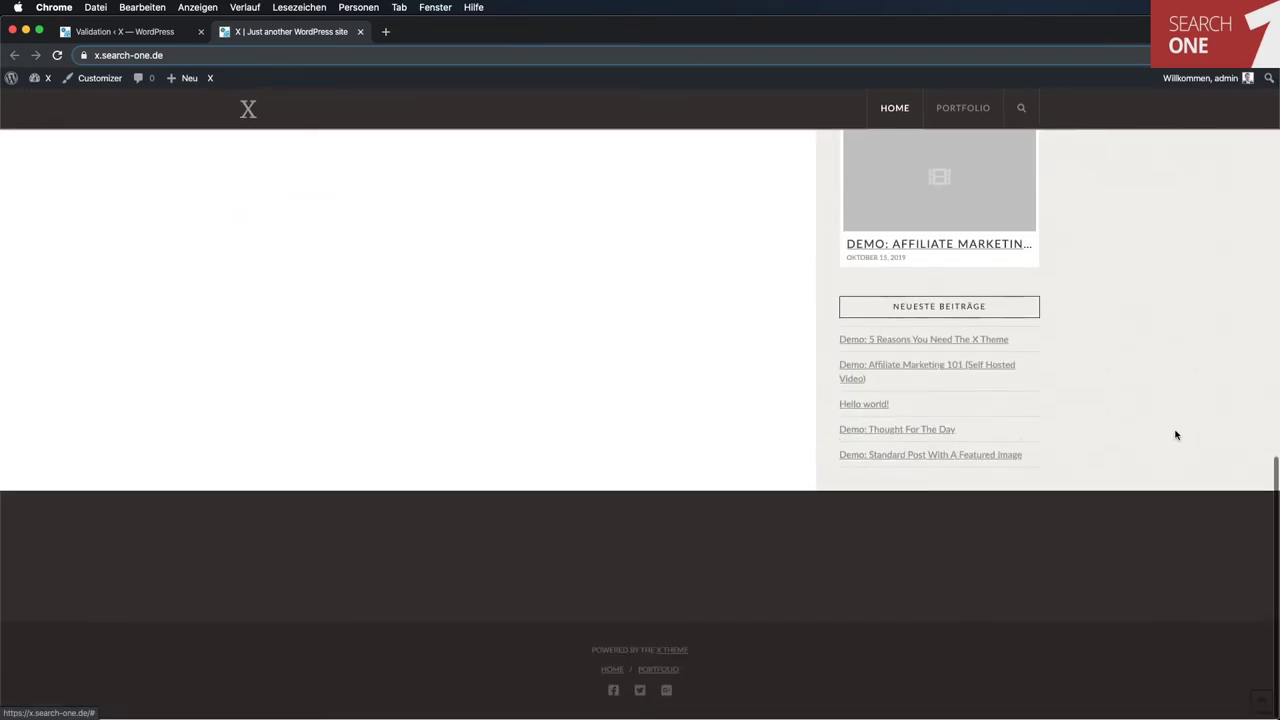
Return to the WordPress backend, open the Template Manager and import the Starter Pack of example templates.
scroll(1175, 434, "up", 20)
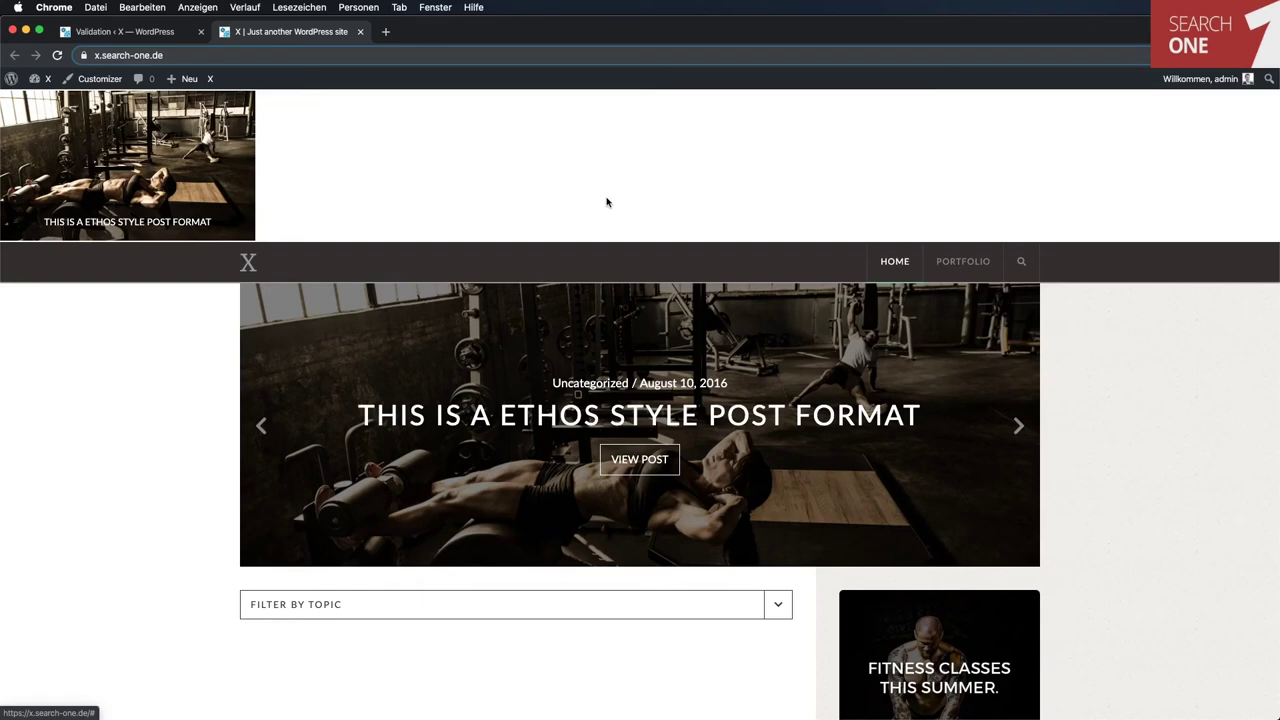
key("ctrl+shift+Tab")
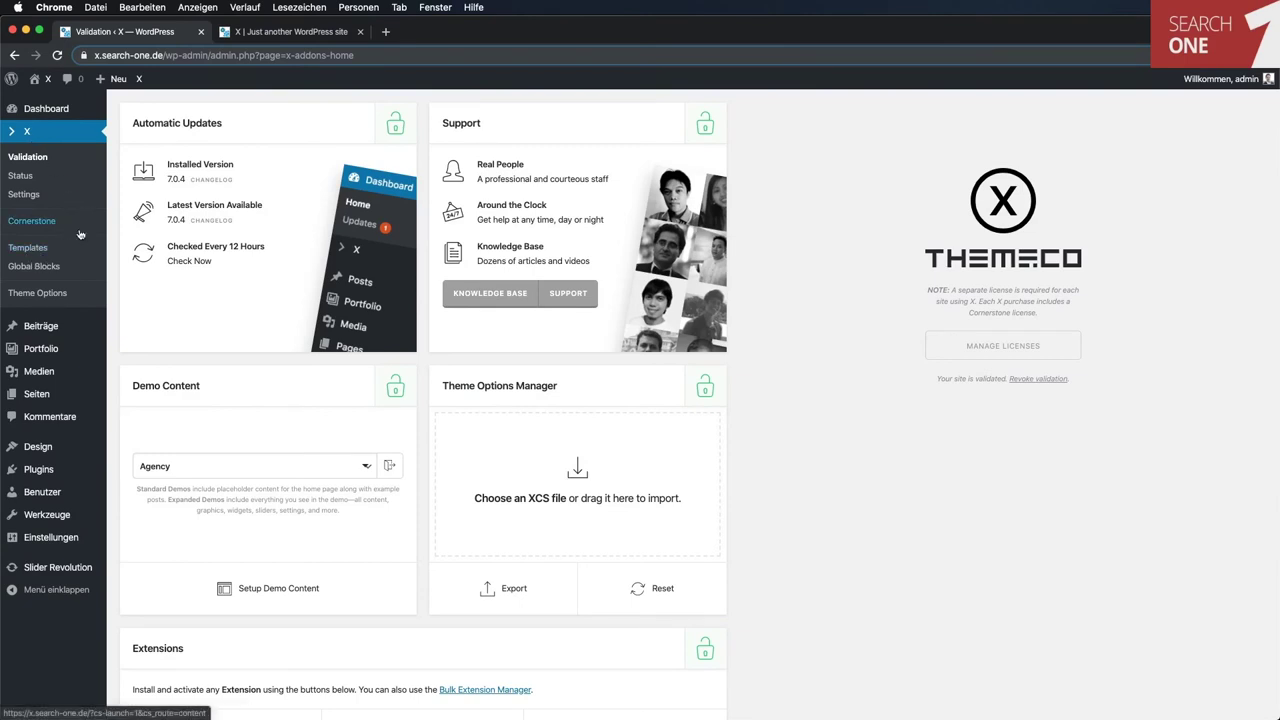
left_click(46, 247)
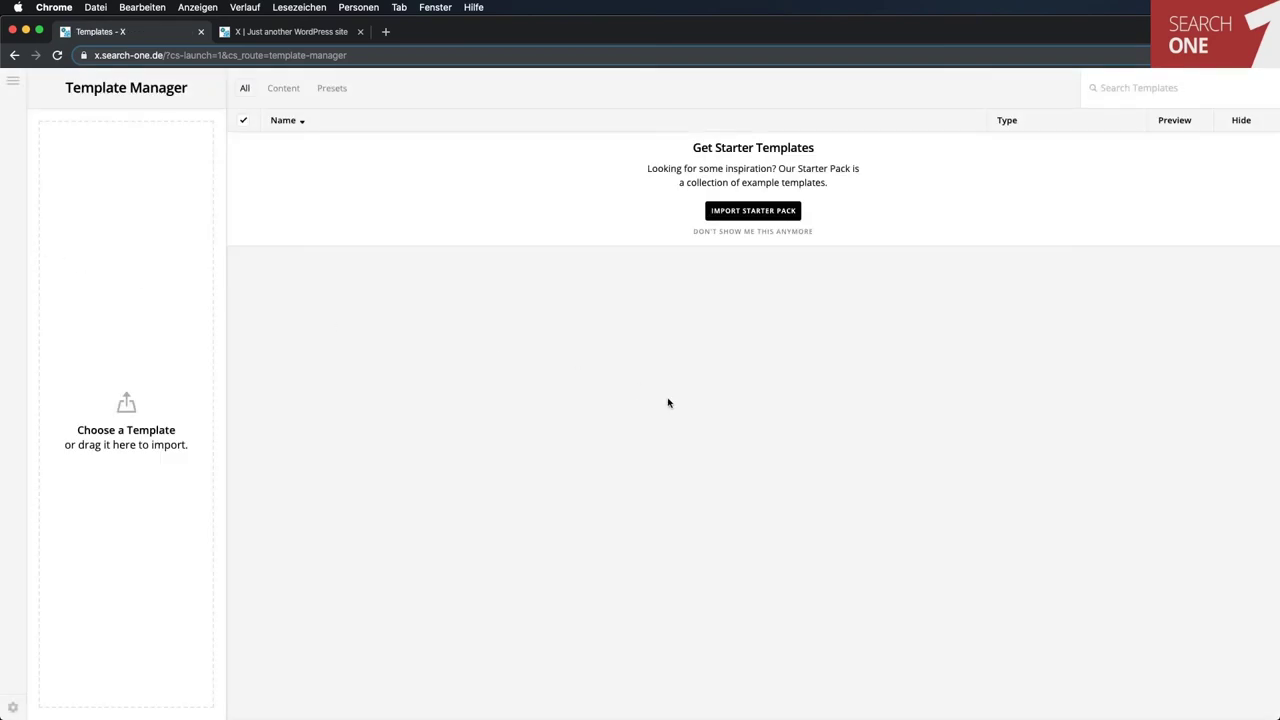
left_click(752, 214)
left_click(730, 175)
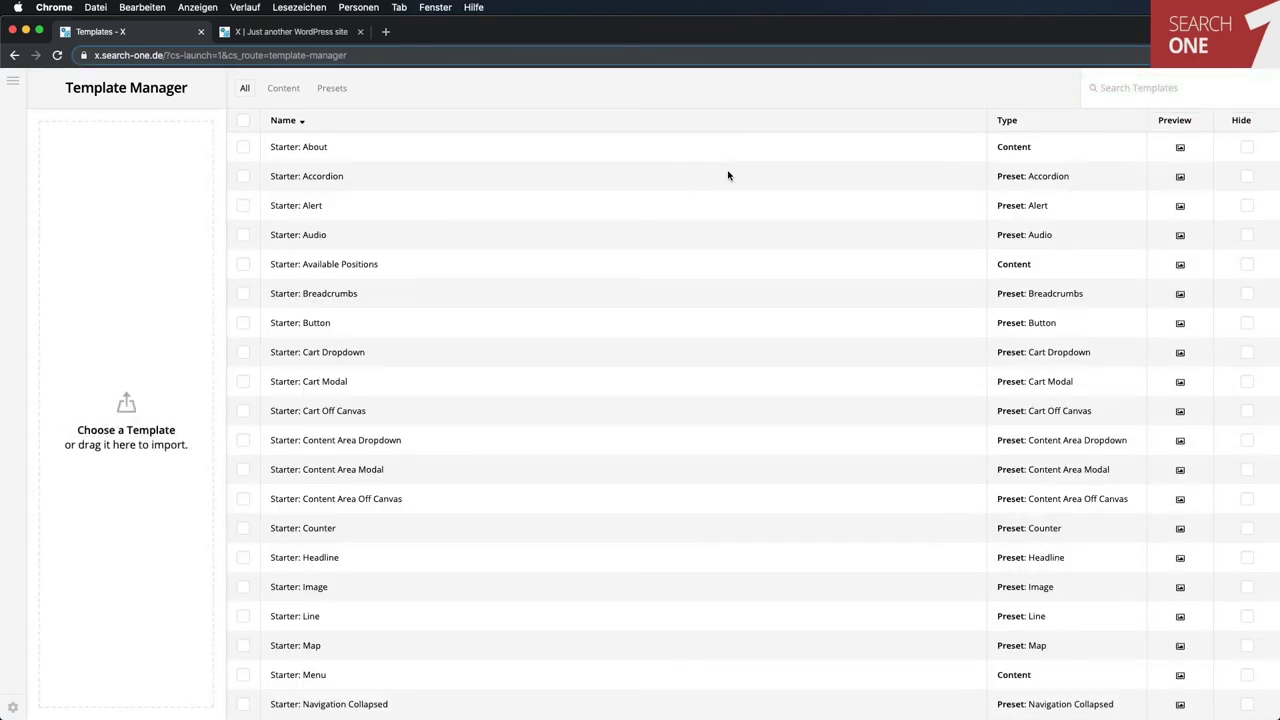
scroll(429, 225, "down", 5)
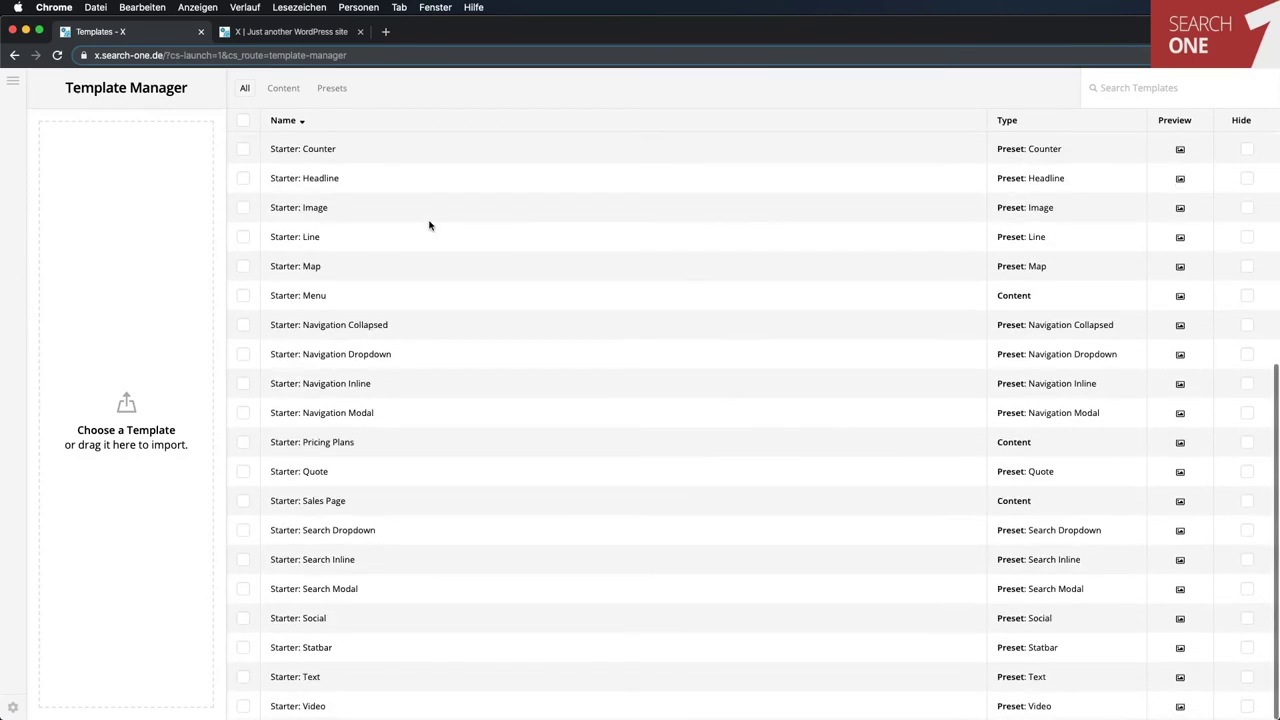
scroll(429, 224, "up", 5)
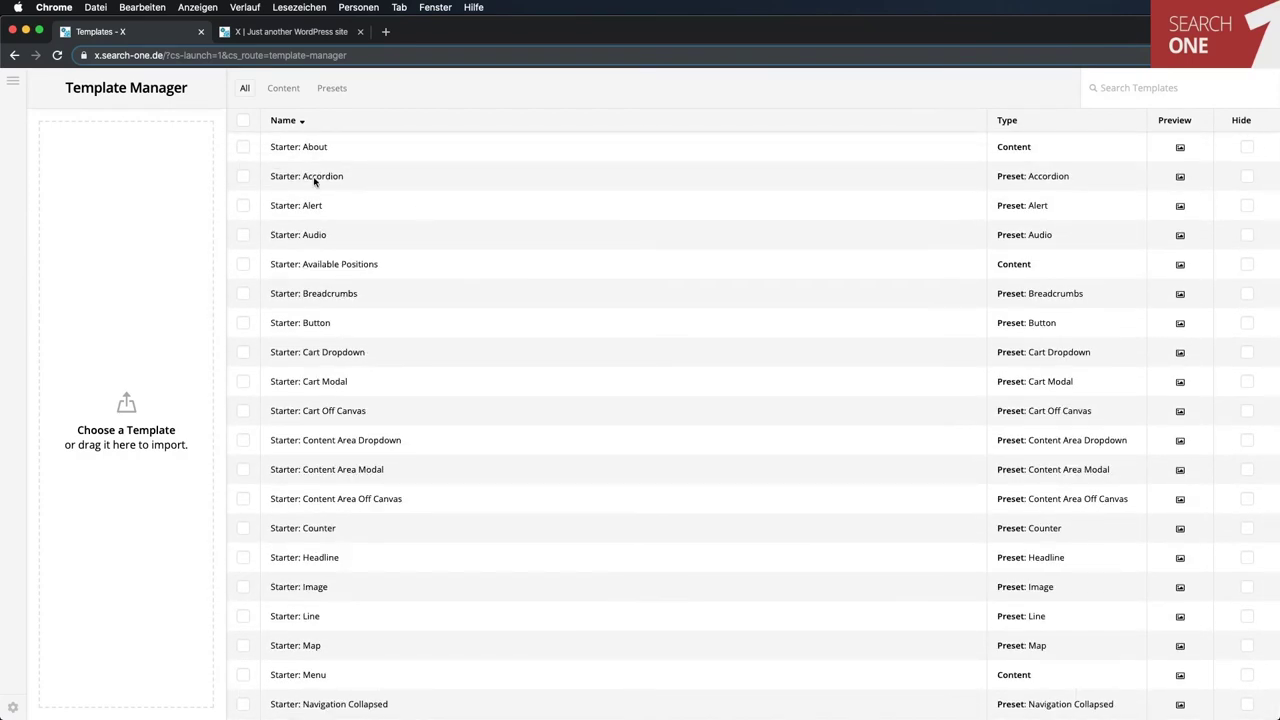
Download the "Starter: Accordion" preset from the Template Manager as a template file, keeping its suggested name.
left_click(244, 177)
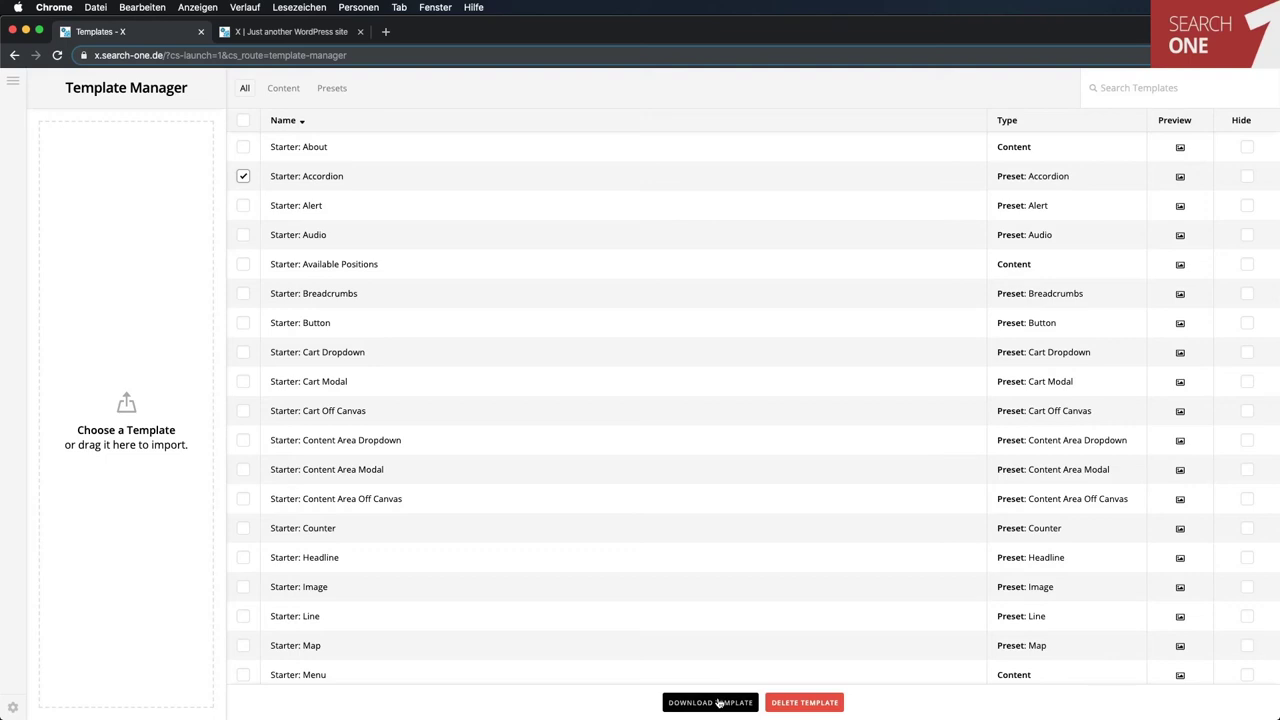
left_click(718, 703)
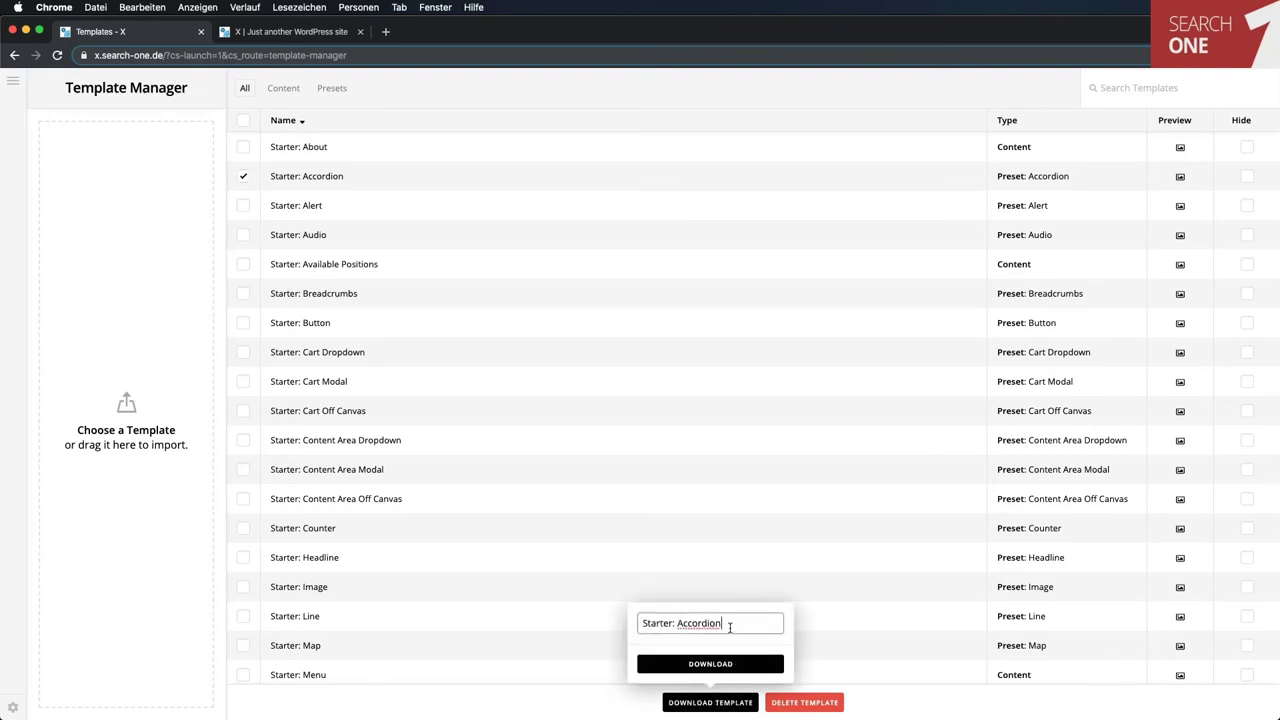
left_click(726, 664)
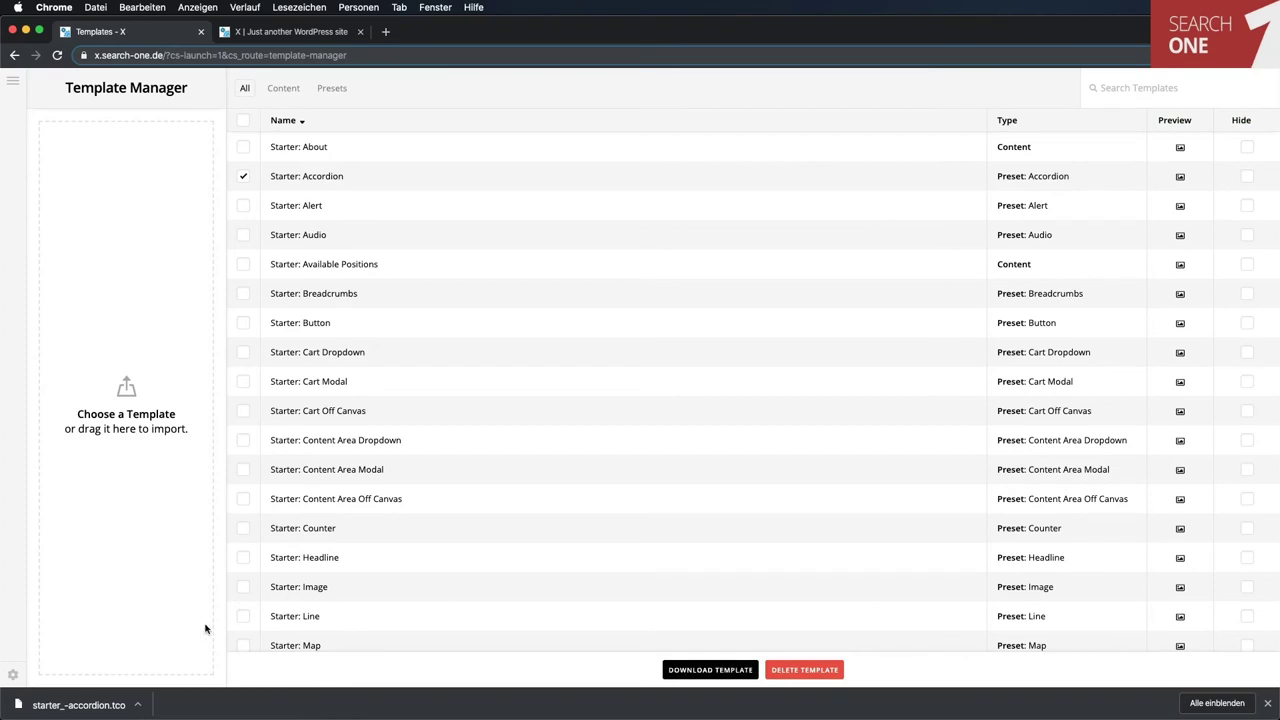
Import the downloaded starter_-accordion.tco file back into the Template Manager.
left_click(134, 713)
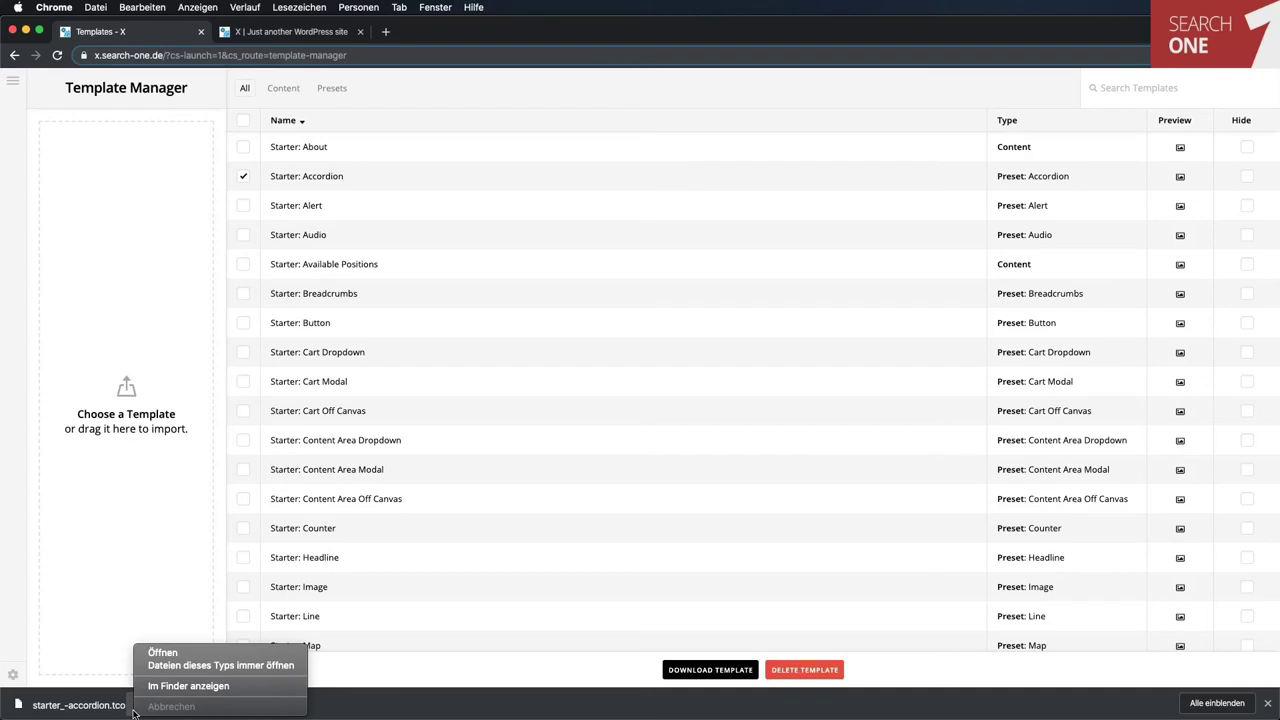
left_click(160, 496)
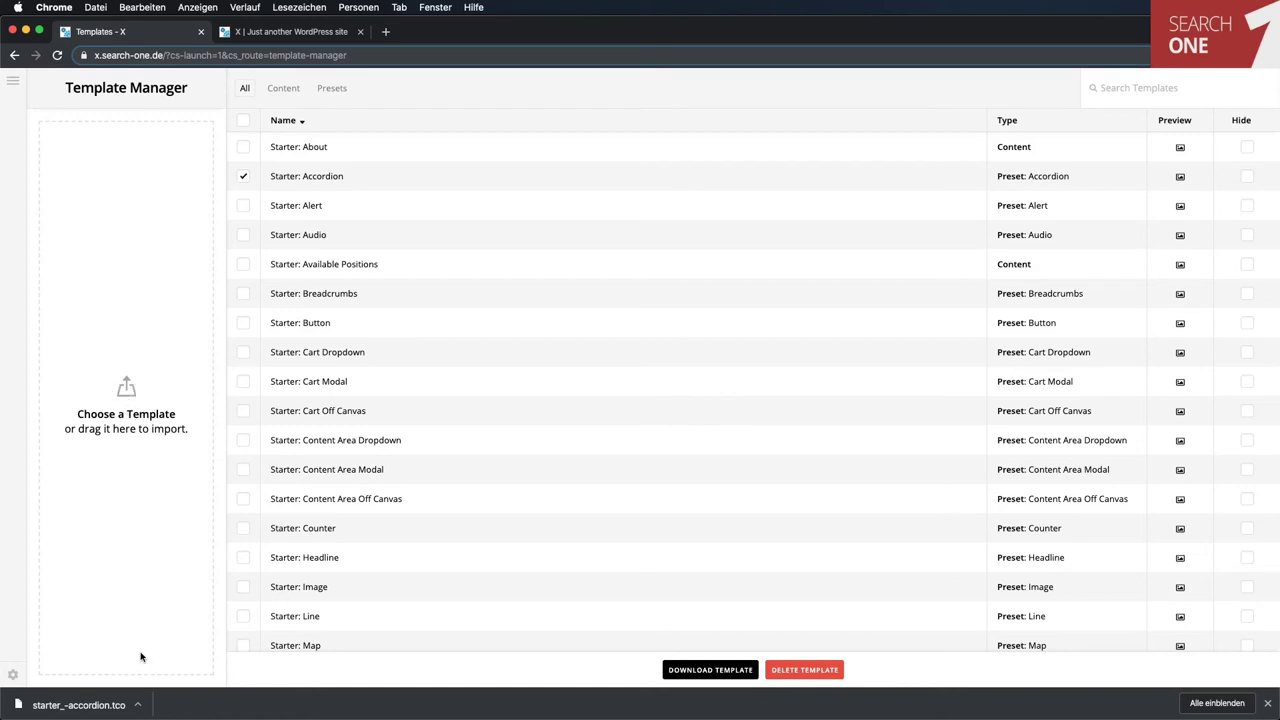
left_click_drag(77, 708, 141, 427)
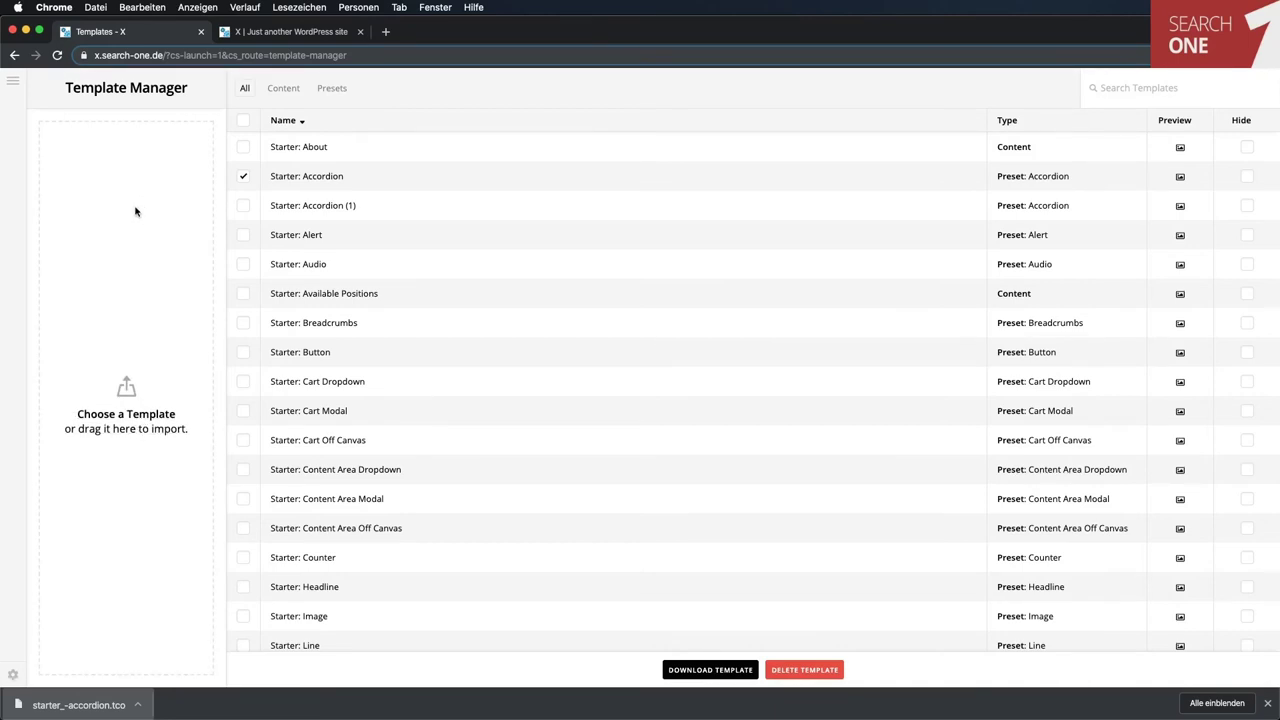
left_click(13, 82)
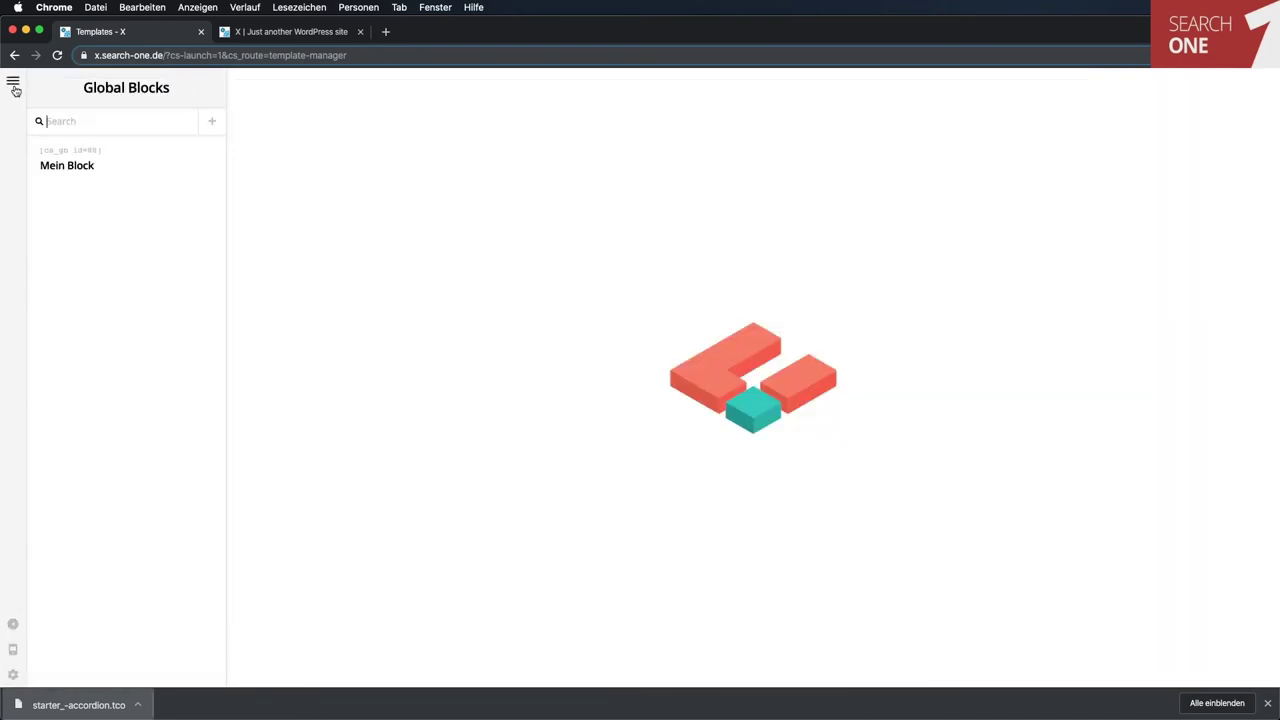
left_click(14, 84)
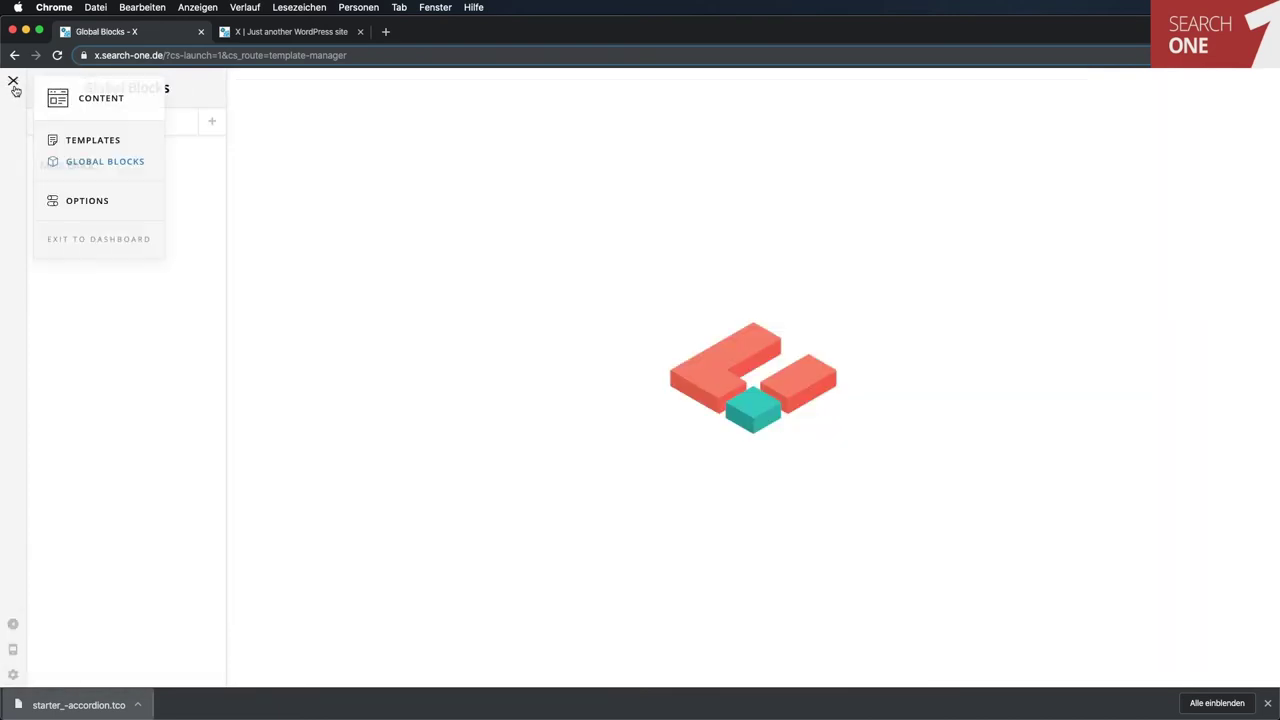
left_click(80, 149)
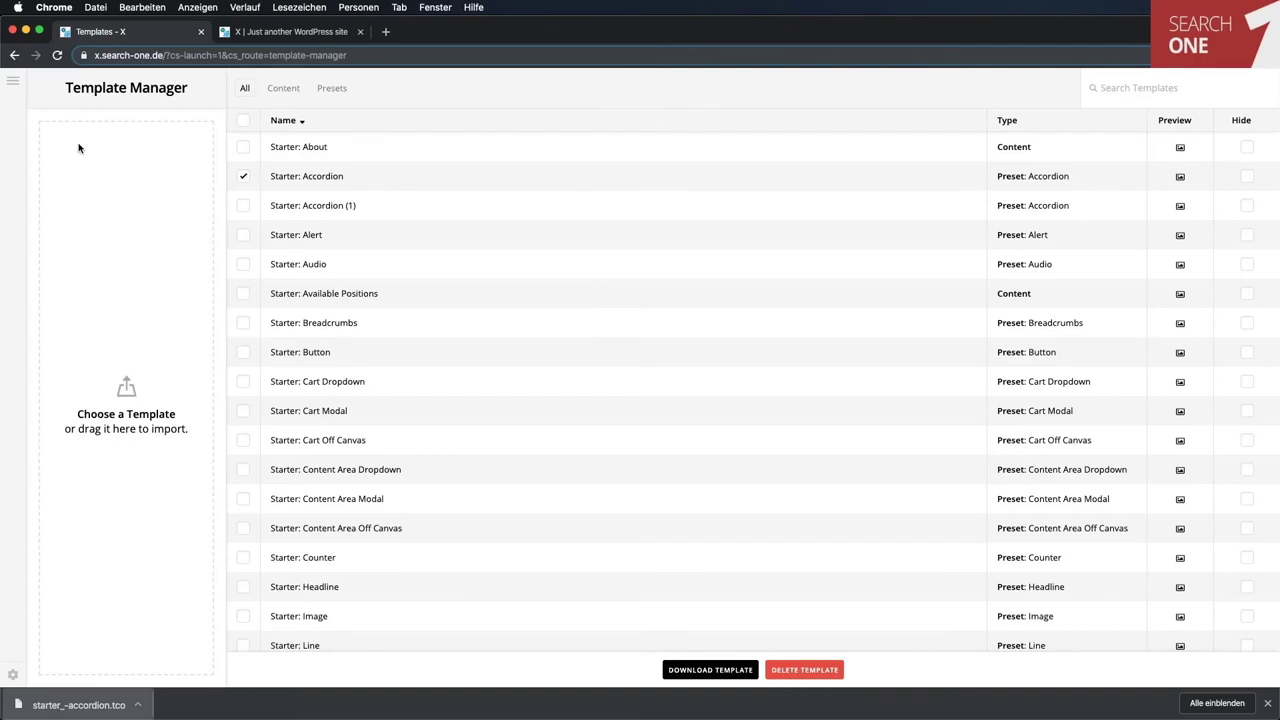
Open the global block "Mein Block" for editing and add a section whose row has a single-column layout.
mouse_move(1178, 175)
left_click(13, 81)
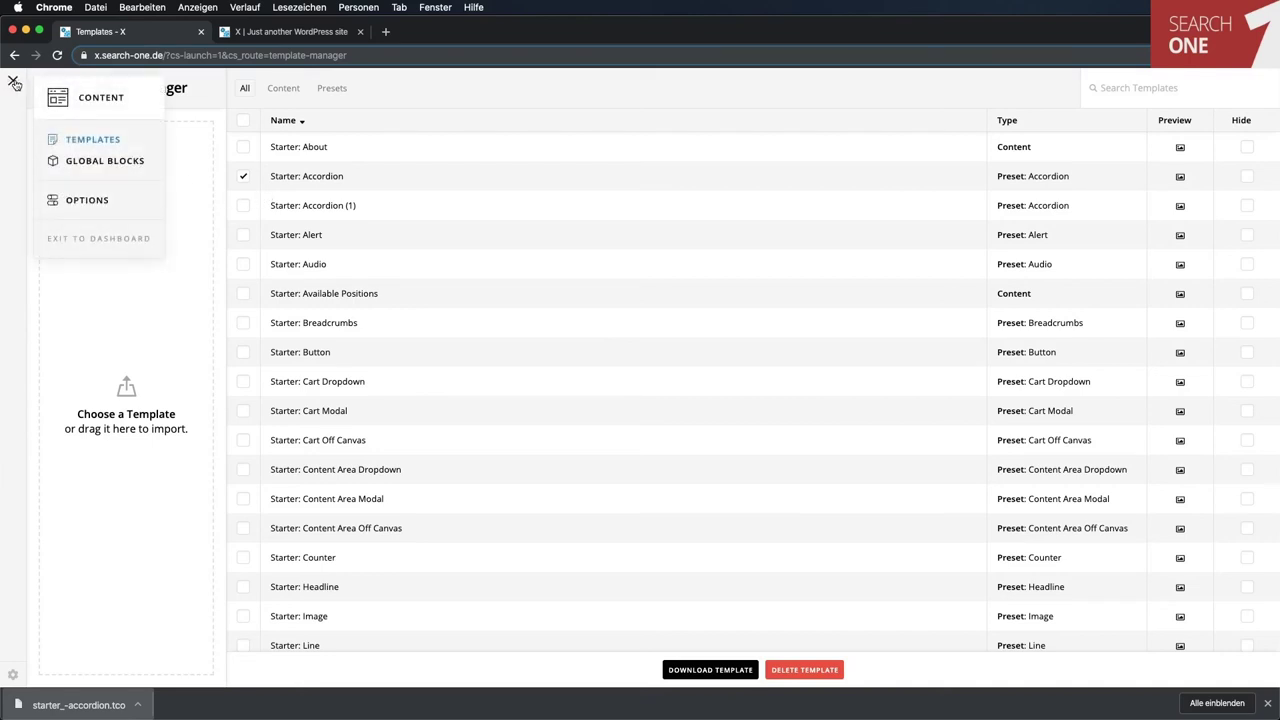
left_click(106, 162)
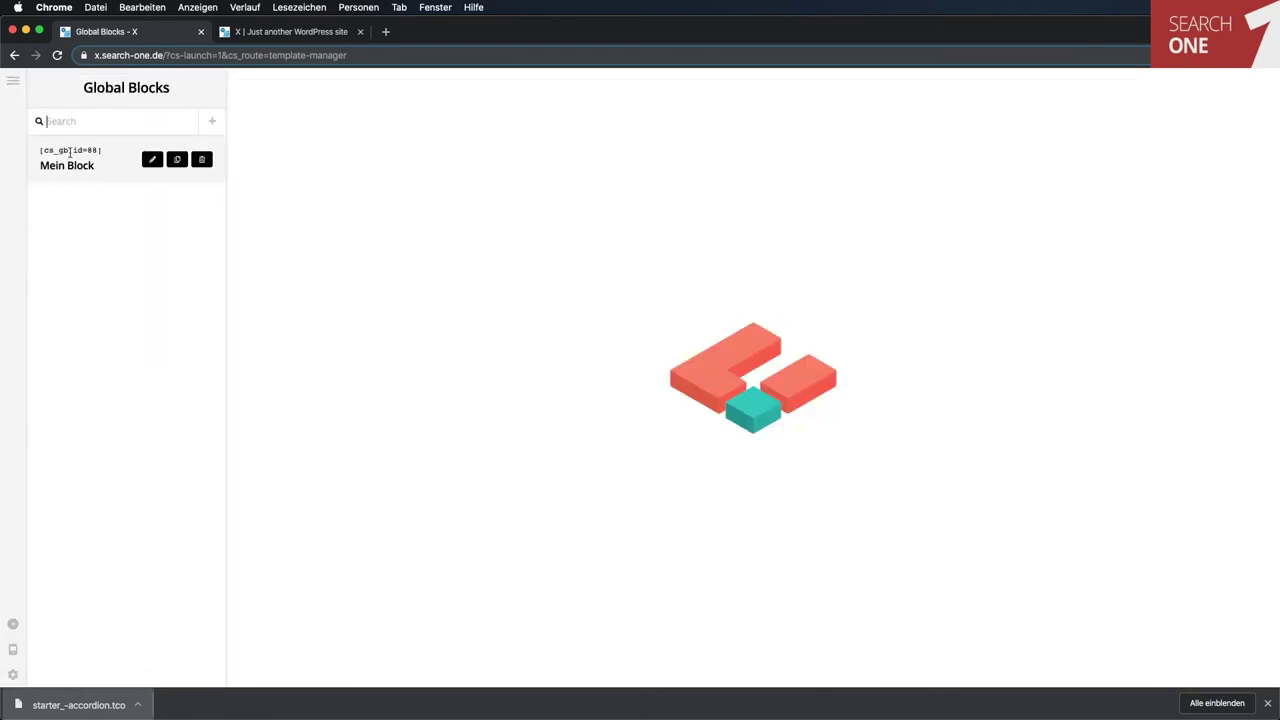
left_click(155, 162)
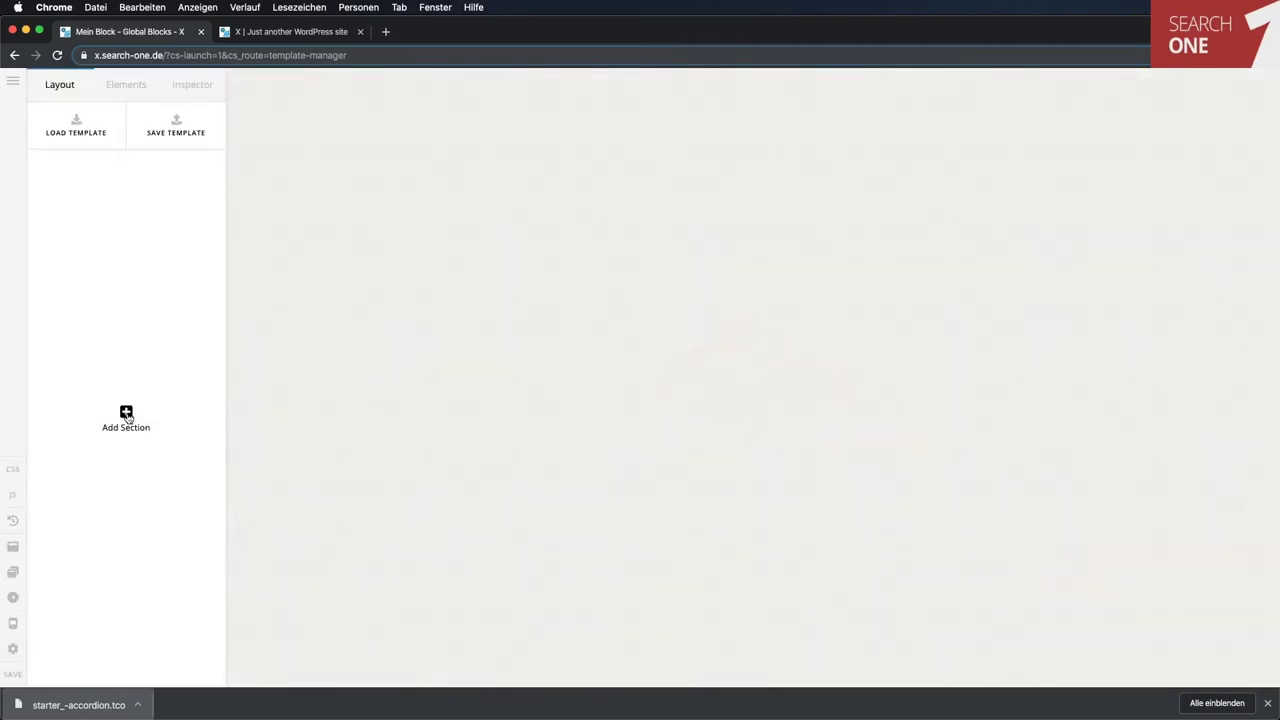
left_click(127, 414)
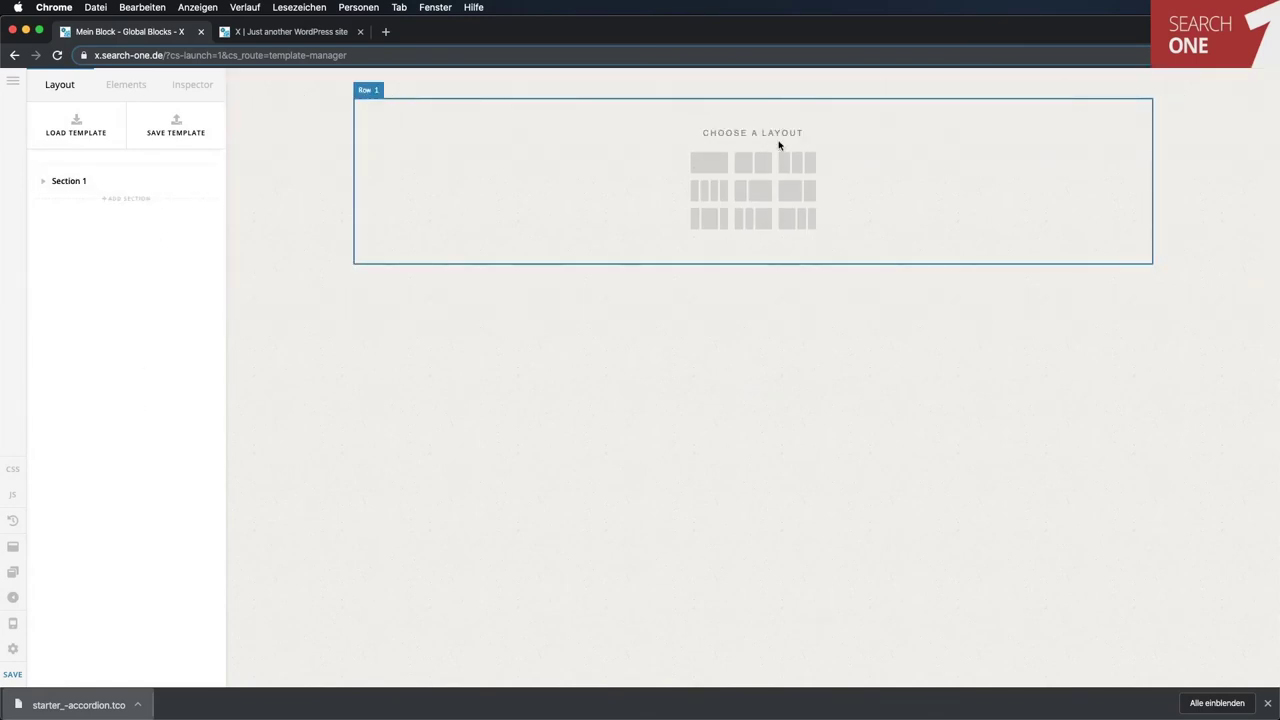
left_click(779, 146)
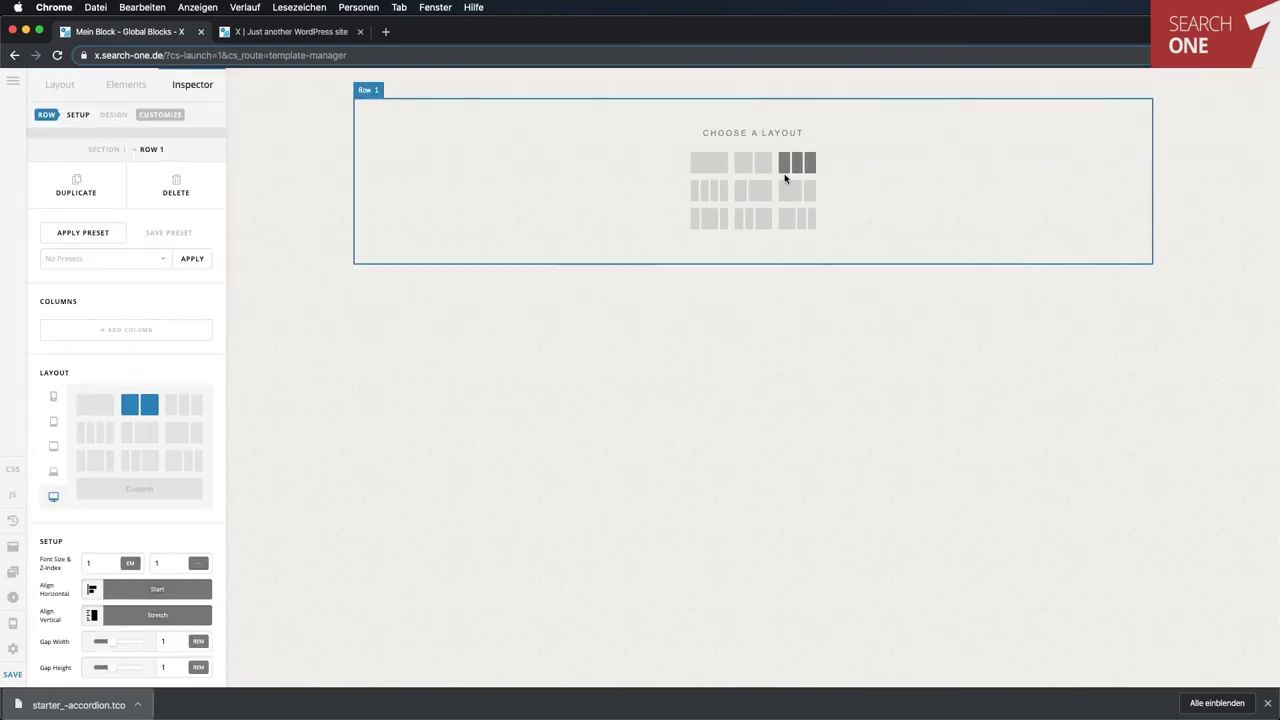
left_click(710, 164)
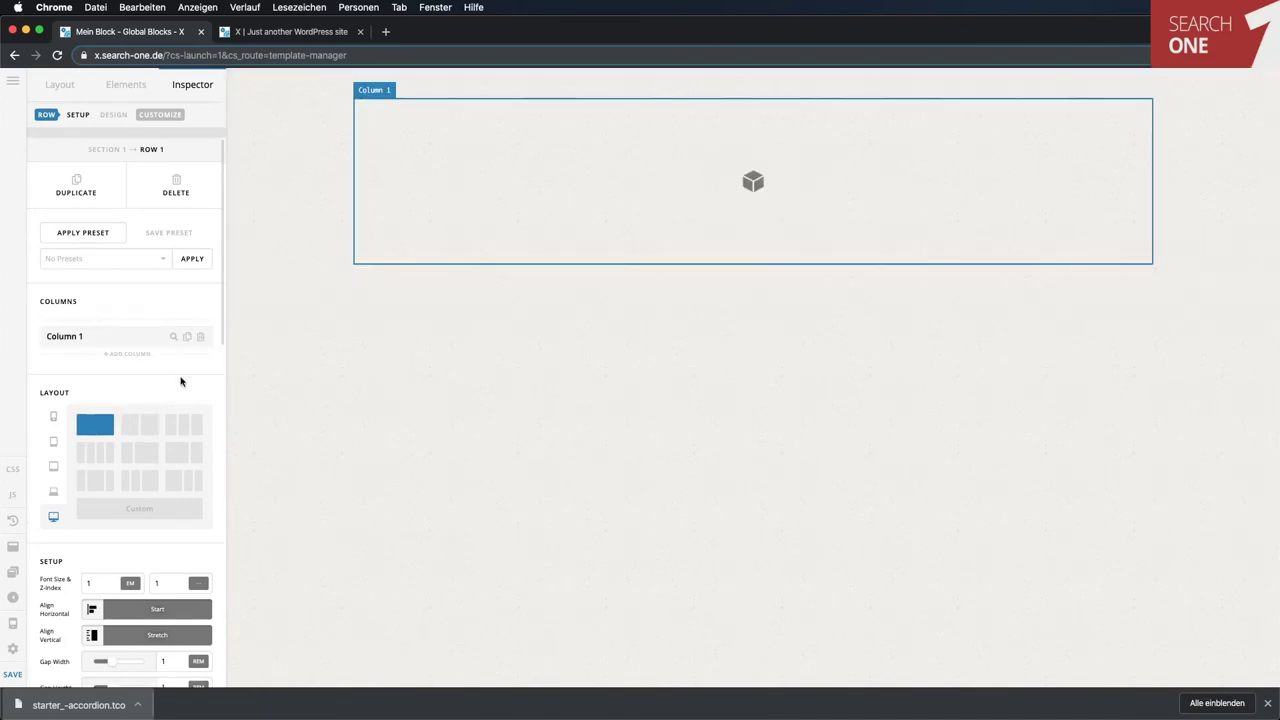
Review the row's setup and design settings, including alignment, margin, padding, border, border radius and box shadow.
scroll(181, 381, "down", 4)
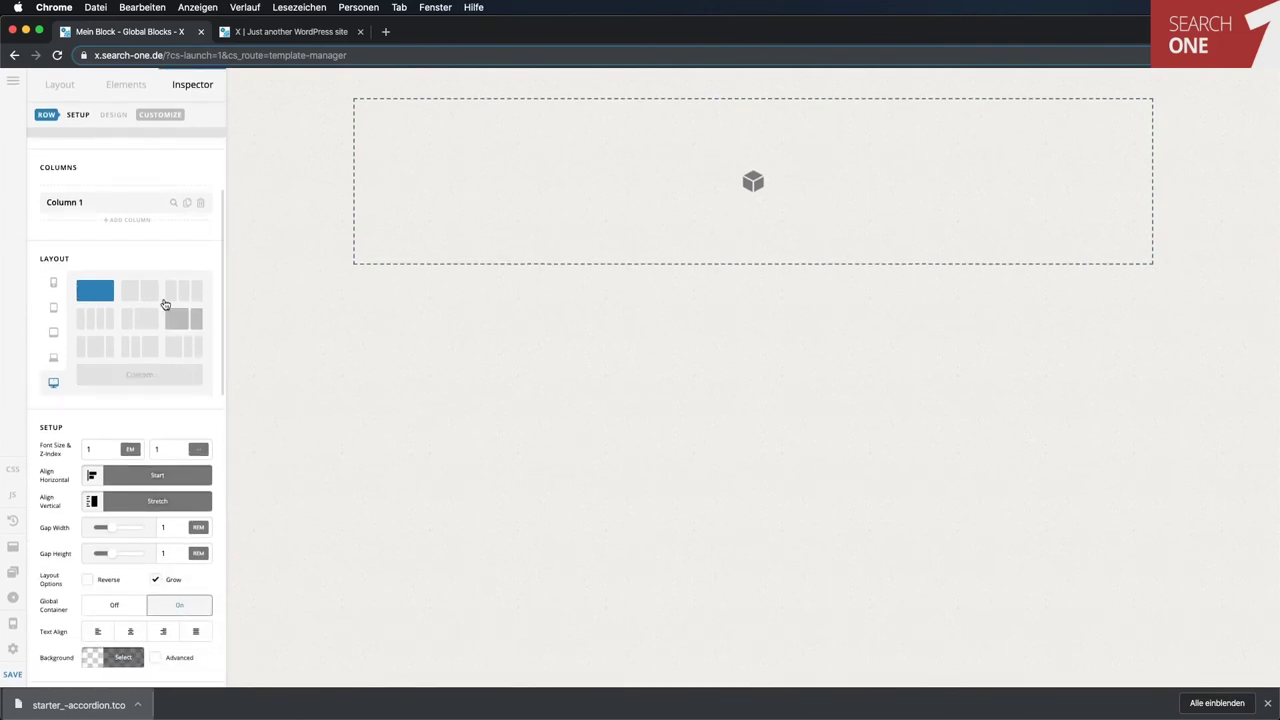
scroll(172, 421, "down", 6)
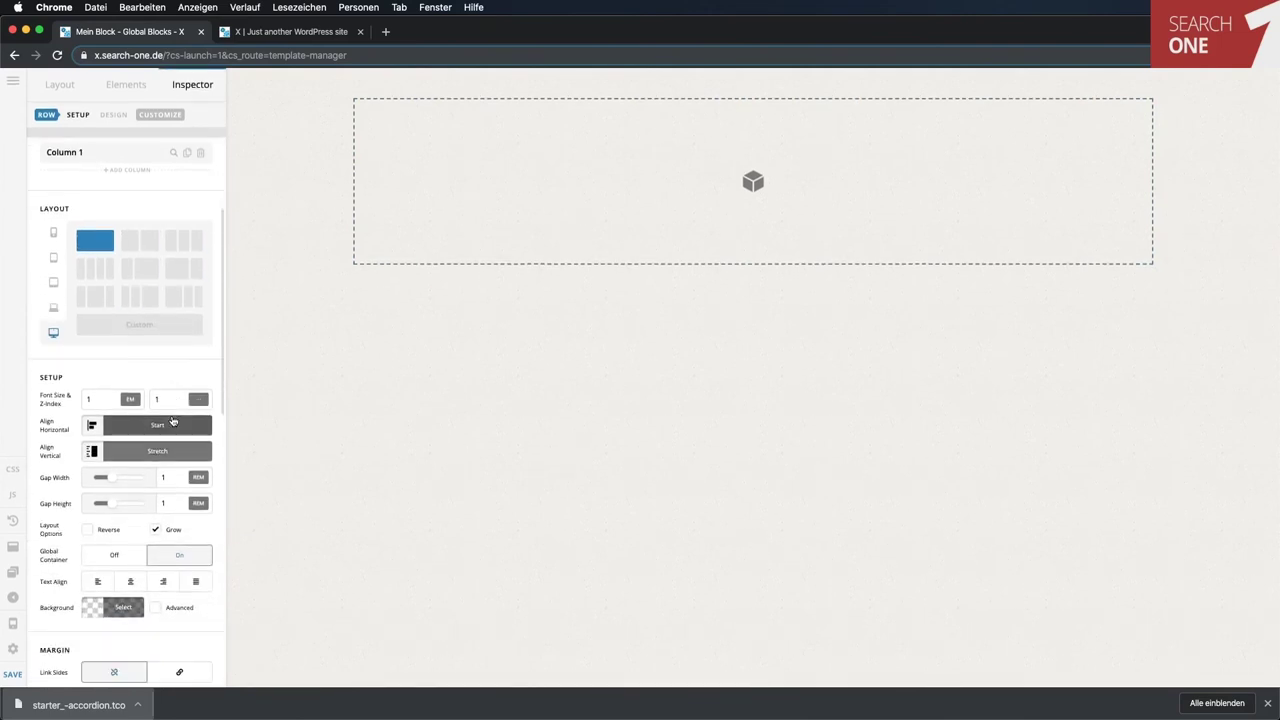
scroll(172, 421, "down", 3)
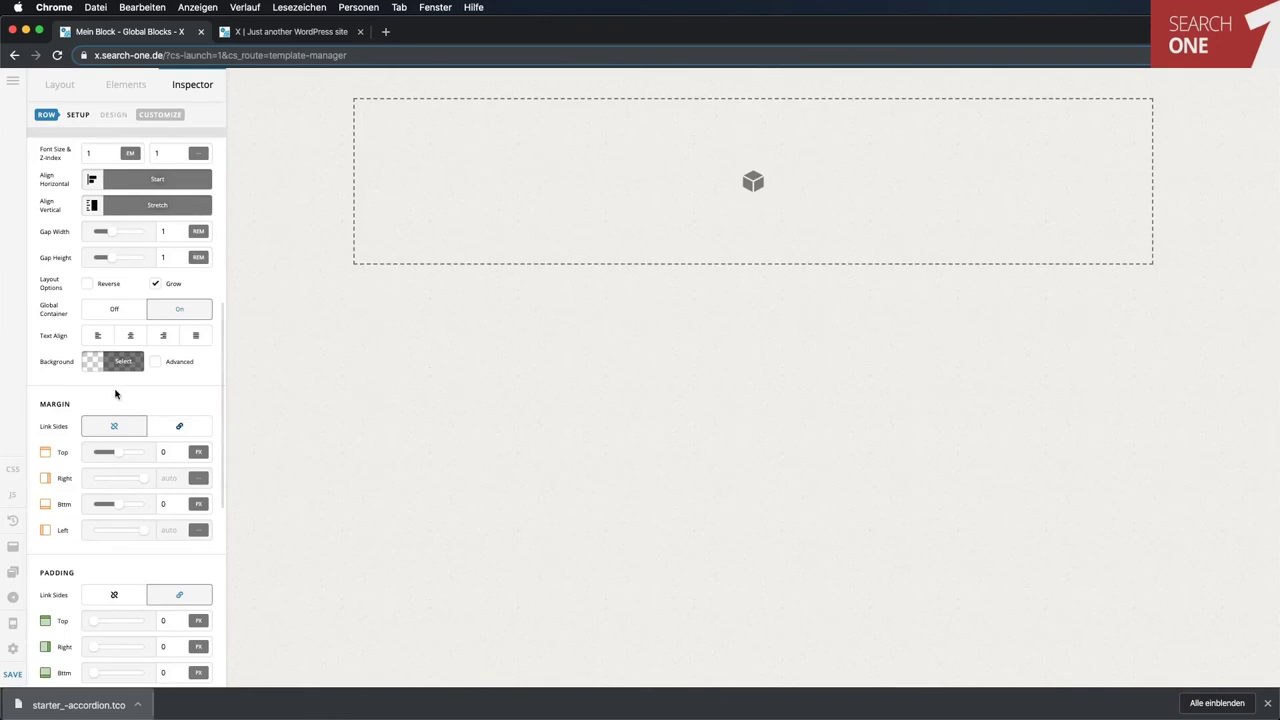
scroll(121, 393, "down", 3)
scroll(120, 390, "down", 9)
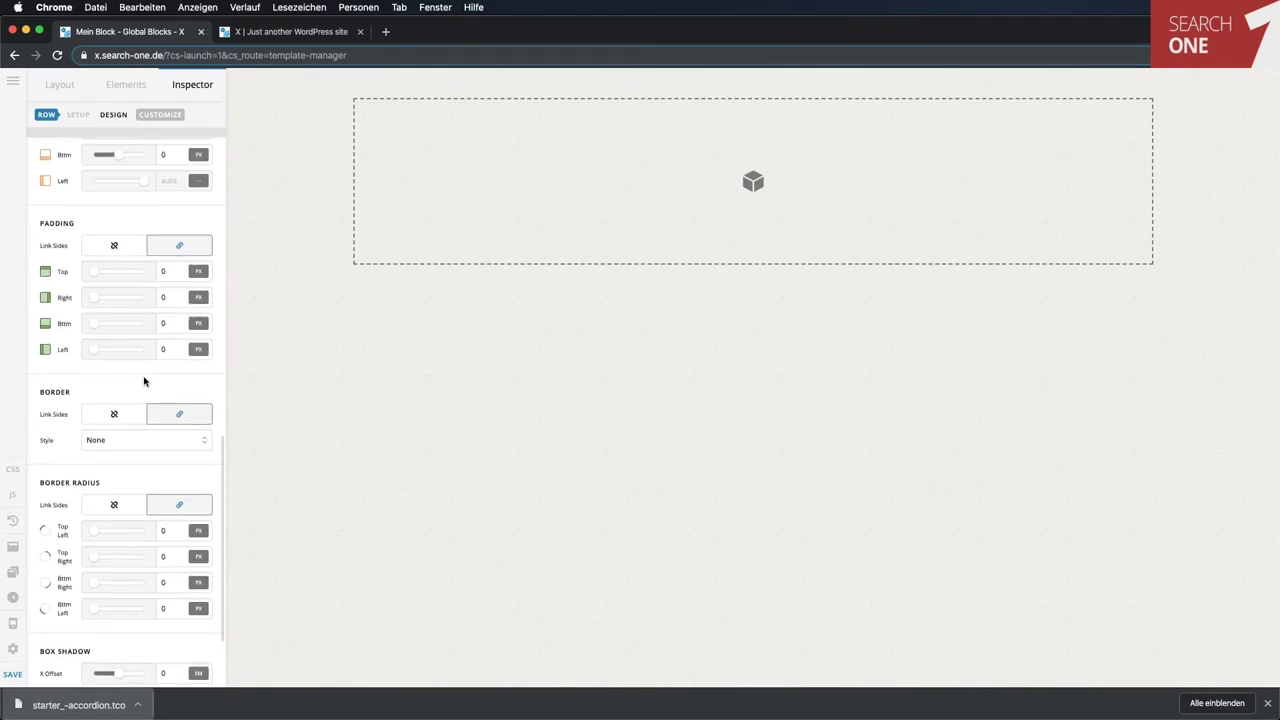
scroll(143, 381, "down", 4)
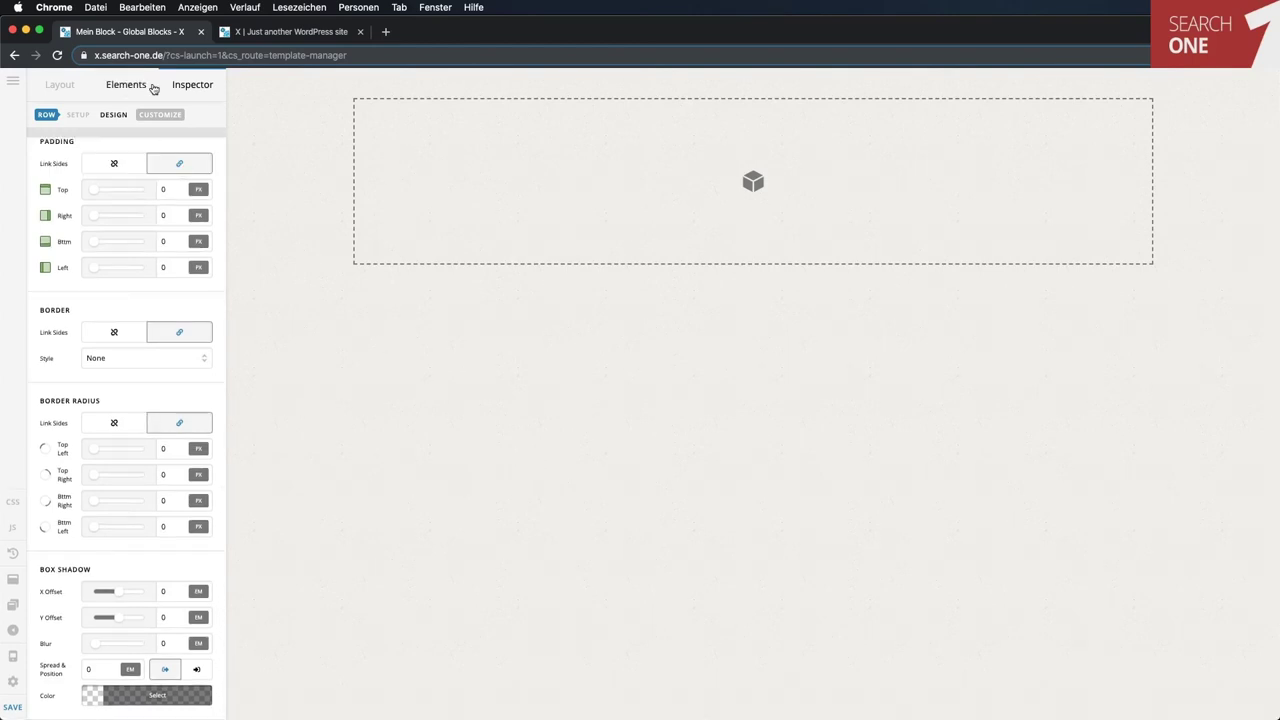
Search the elements for "acco", place the "Starter: Accordion" preset in the column and save the global block.
left_click(514, 123)
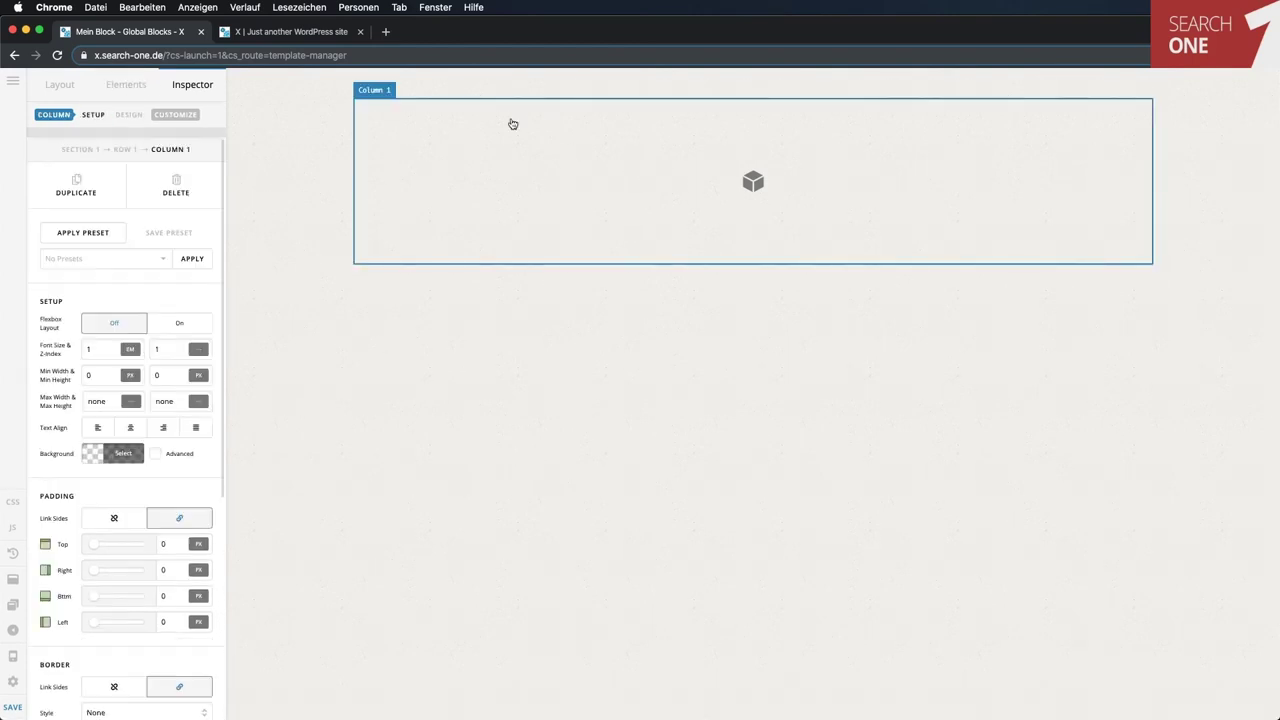
left_click(132, 97)
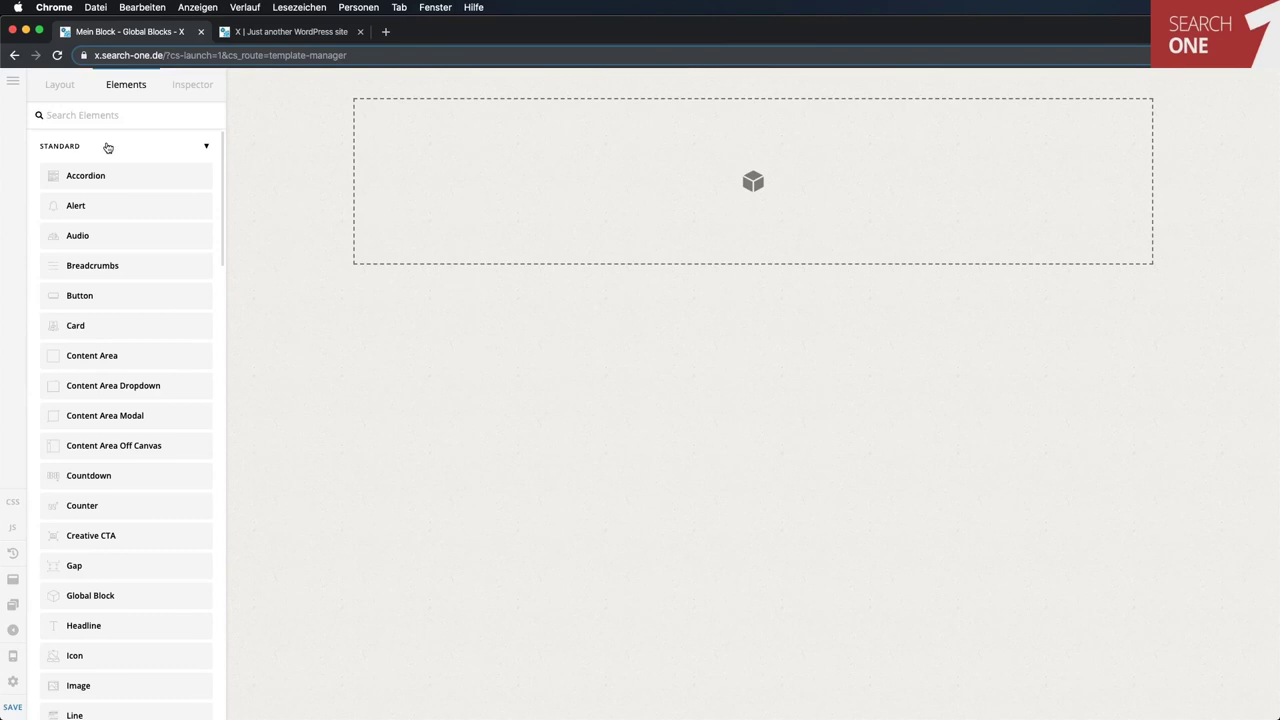
type("acco")
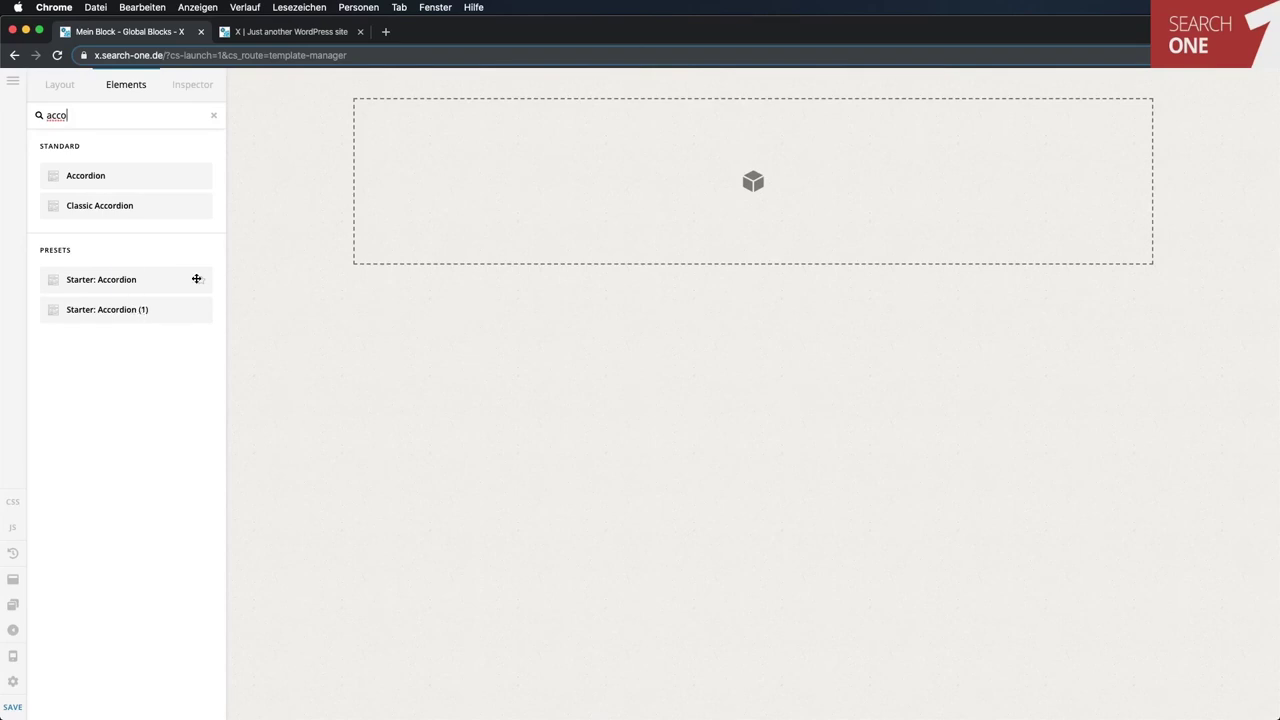
mouse_move(124, 280)
left_mouse_down()
mouse_move(818, 155)
mouse_move(777, 160)
left_mouse_up()
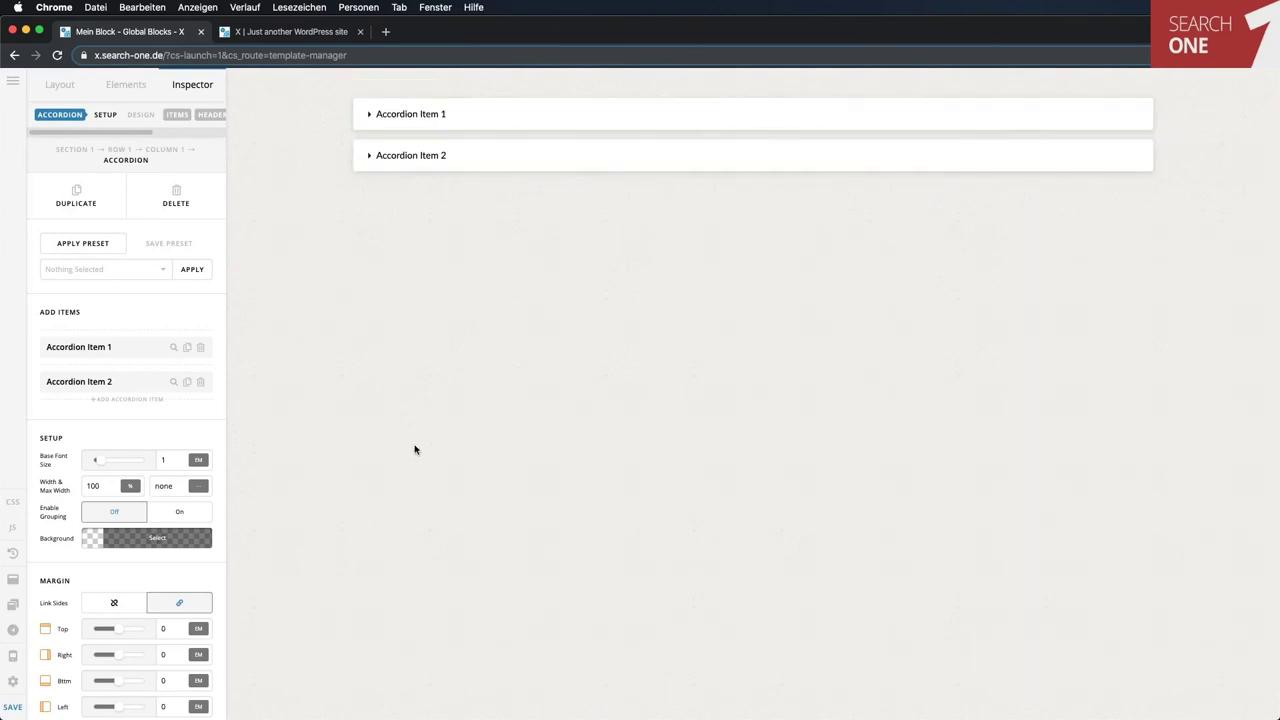
left_click(15, 710)
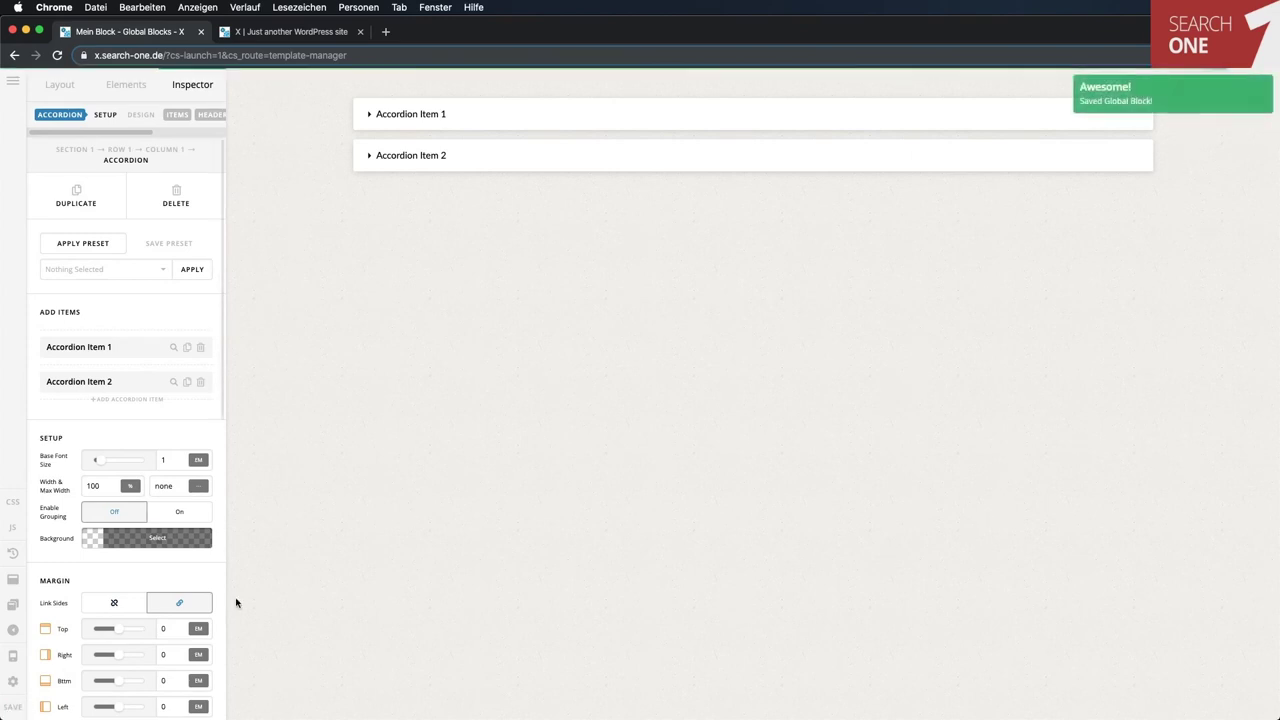
Go back to the Global Blocks list and preview "Mein Block".
left_click(13, 80)
left_click(101, 161)
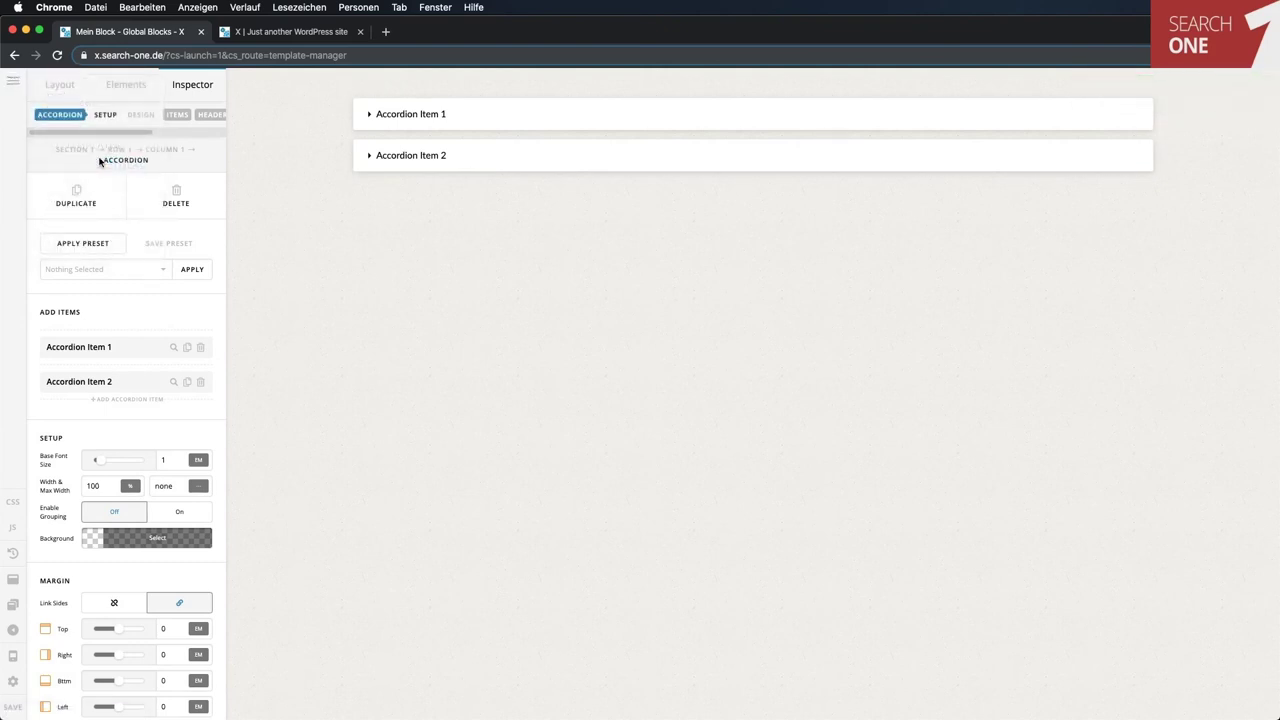
mouse_move(93, 173)
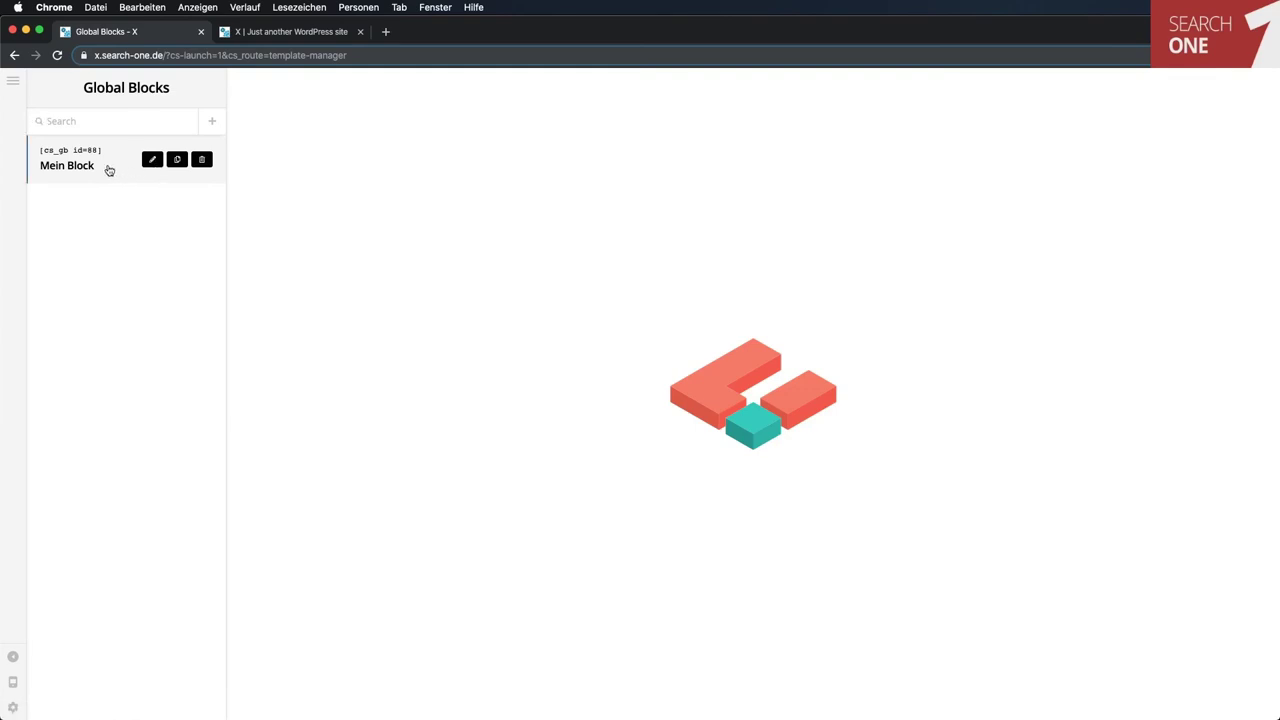
left_click(109, 170)
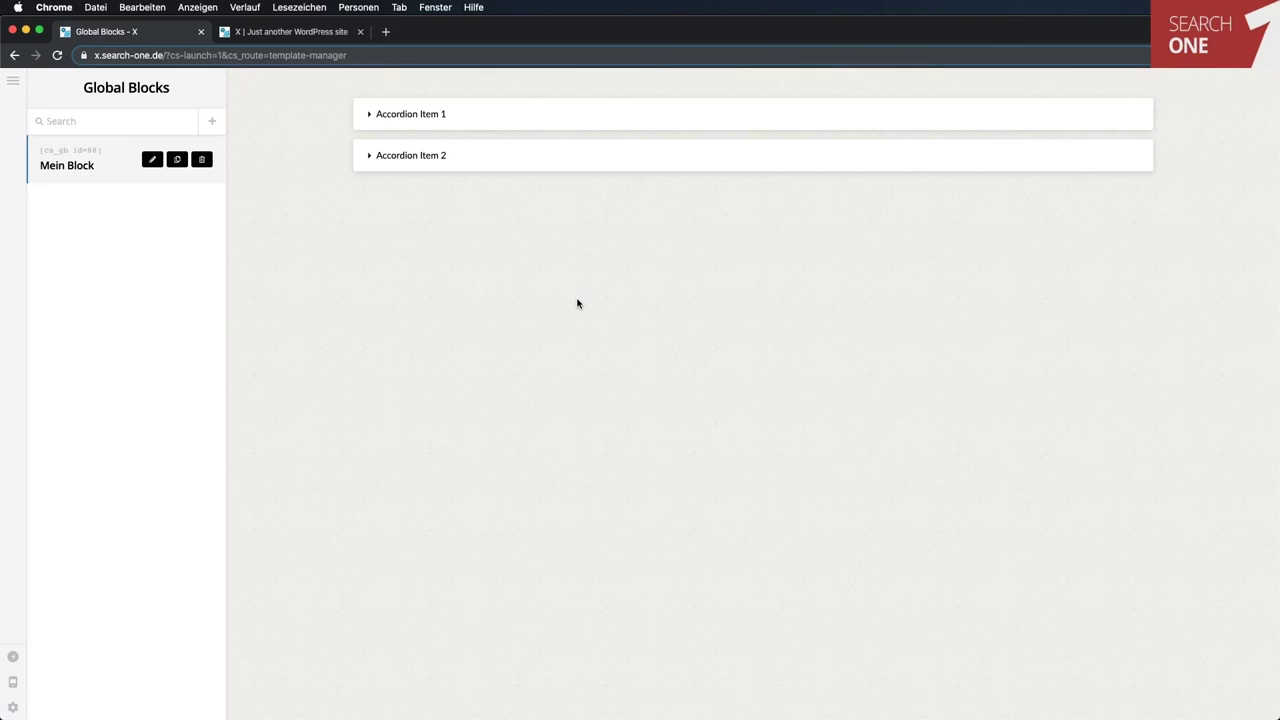
Open the Ethos stack's theme options and set the topbar background color to rgb(161, 28, 28).
left_click(52, 88)
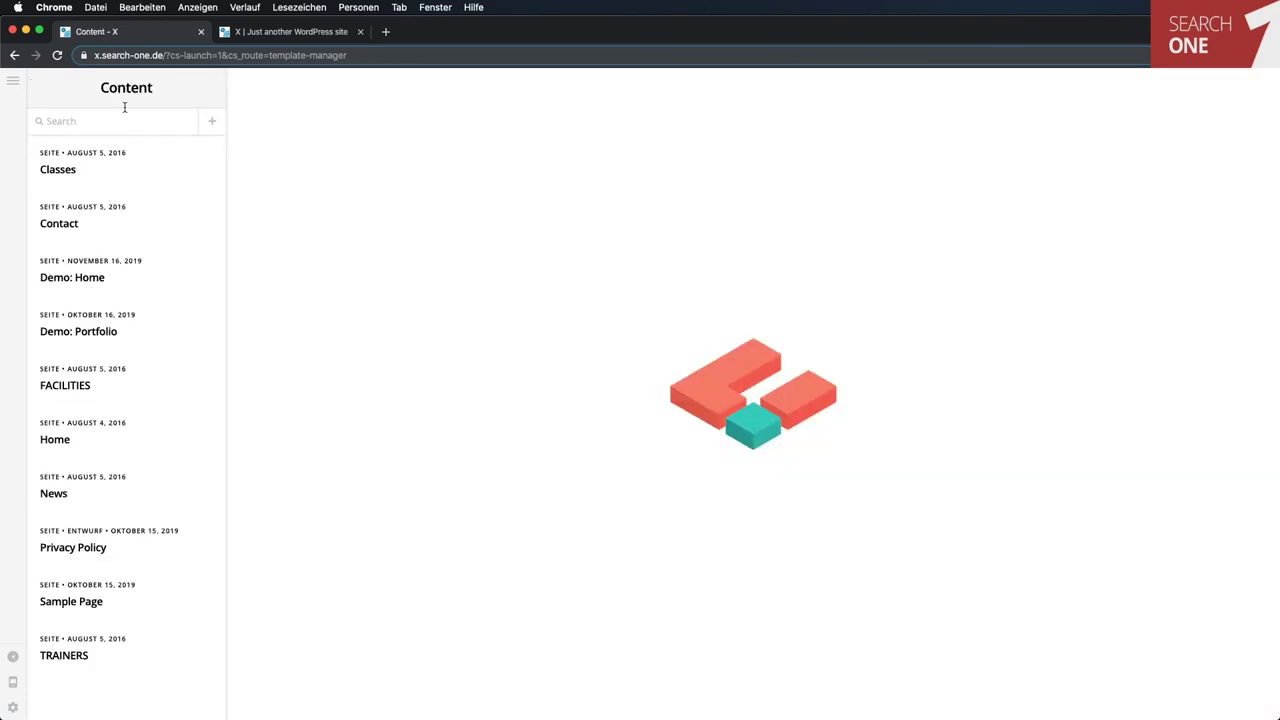
left_click(13, 82)
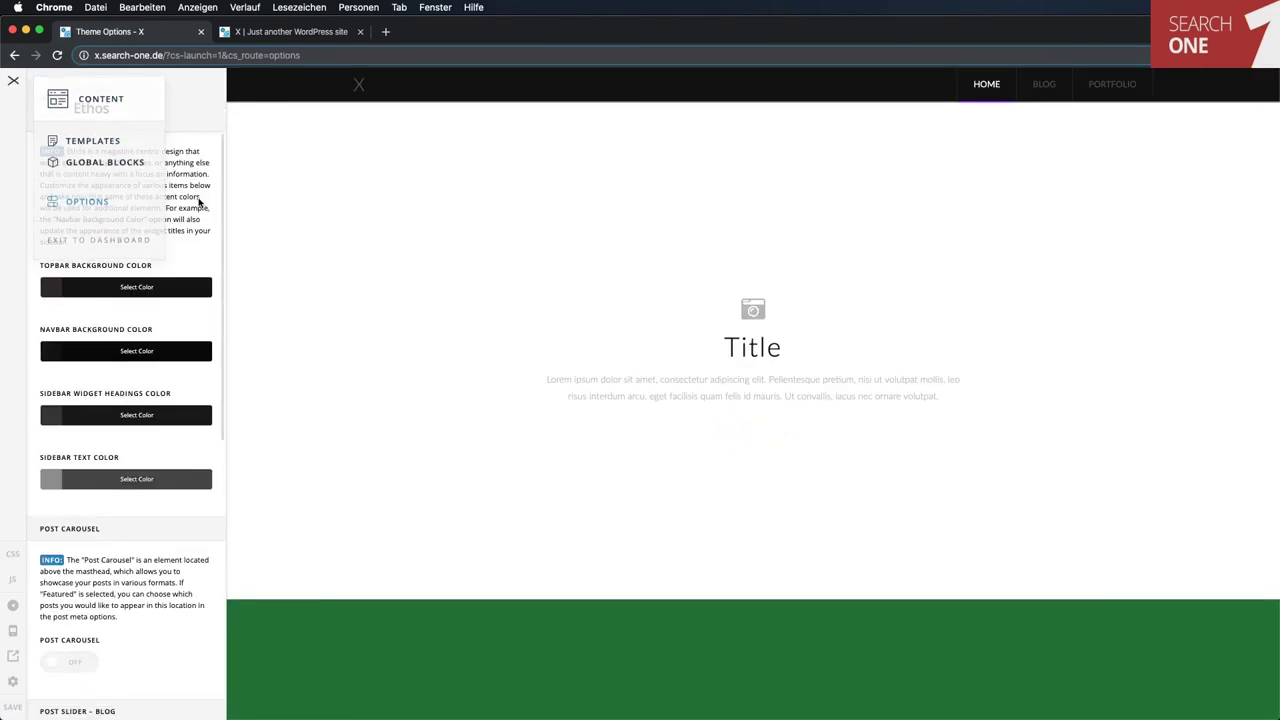
left_click(140, 288)
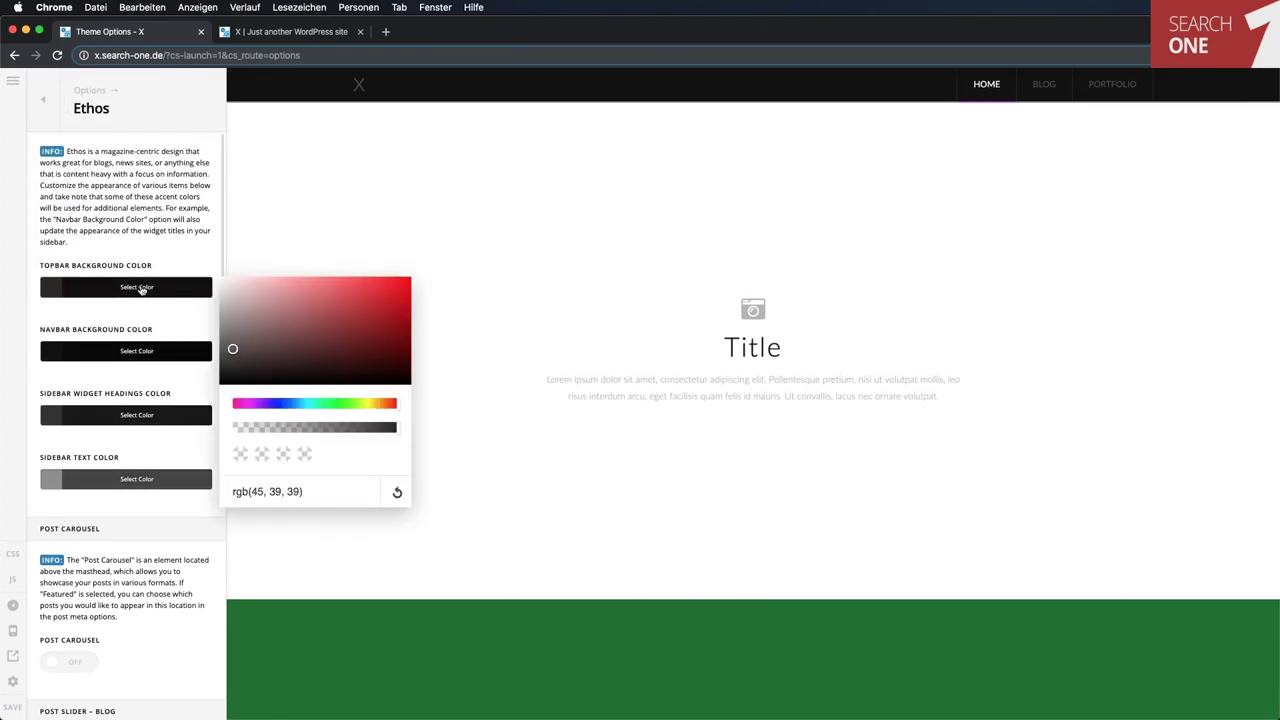
left_click(253, 321)
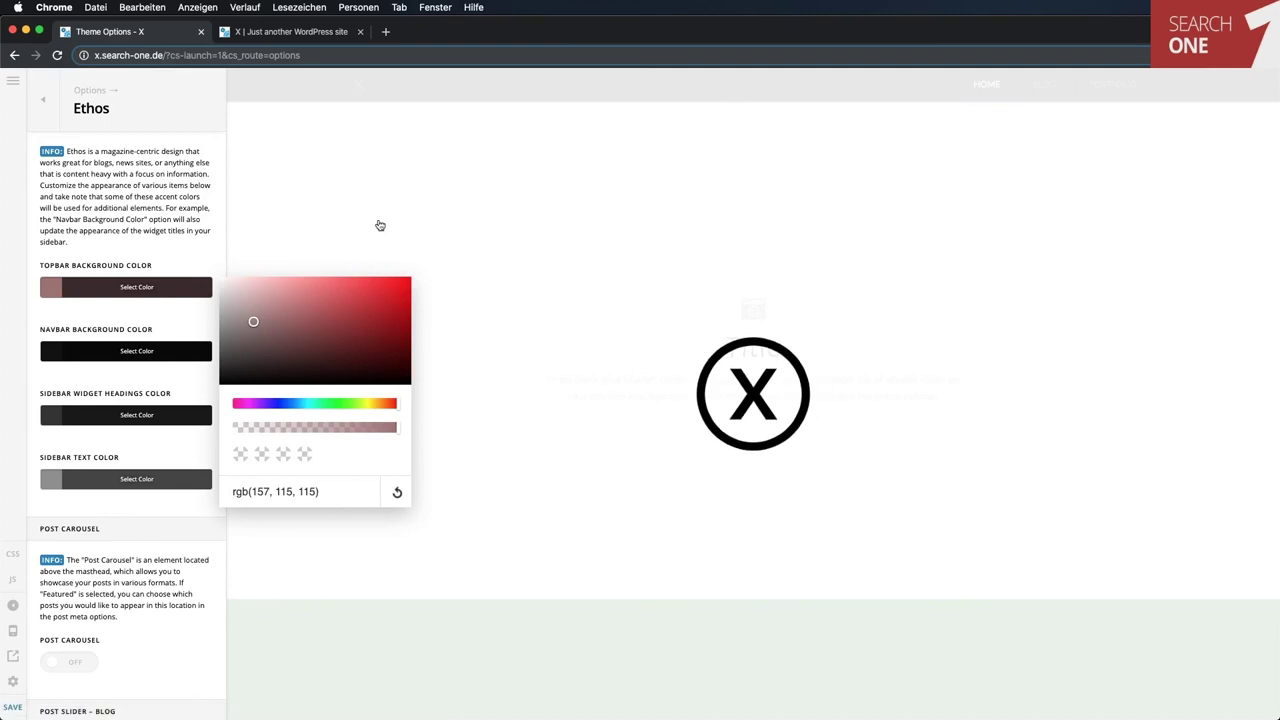
left_click(355, 325)
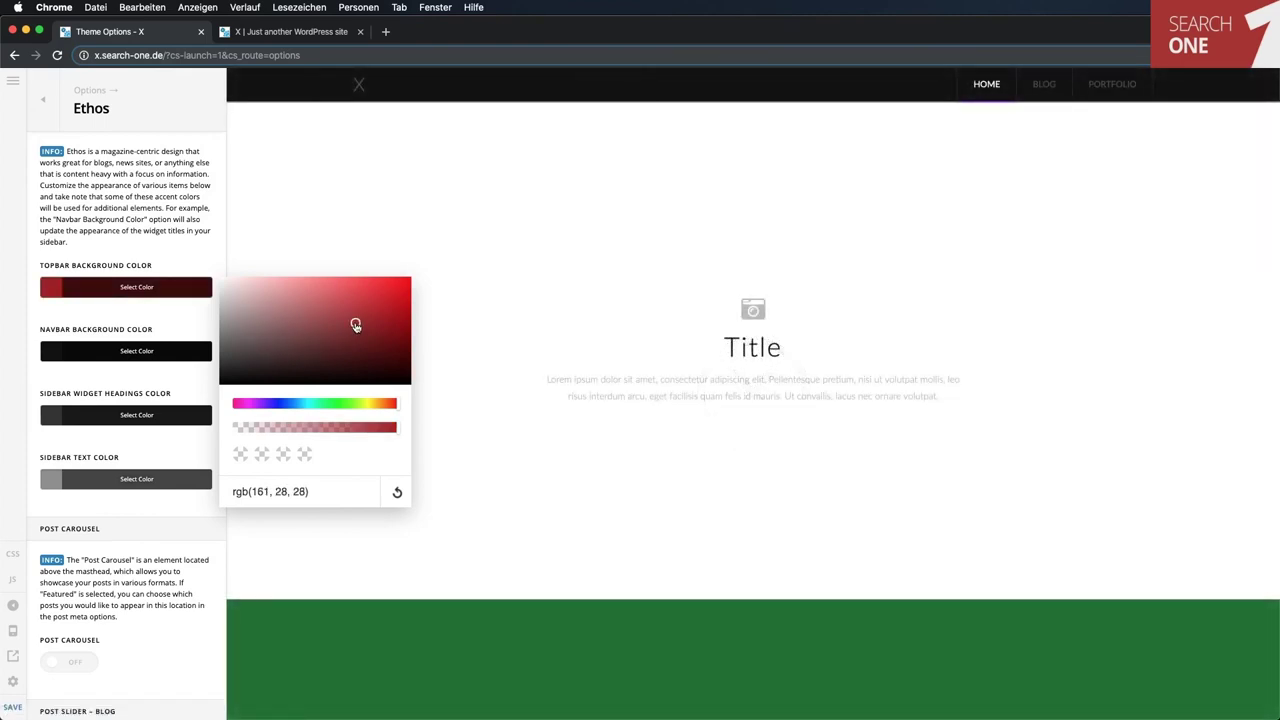
Set the navbar background color to rgb(101, 150, 29) and look through the remaining Ethos post slider and blog options.
left_click(157, 353)
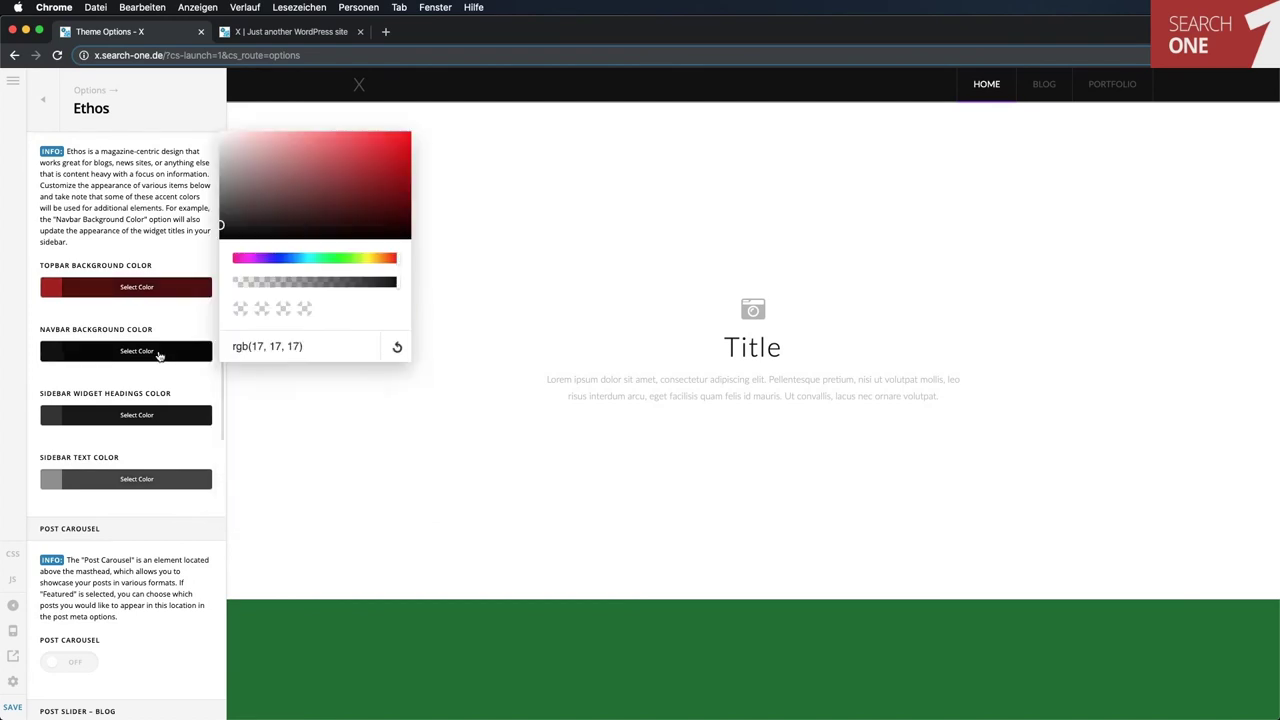
left_click(358, 259)
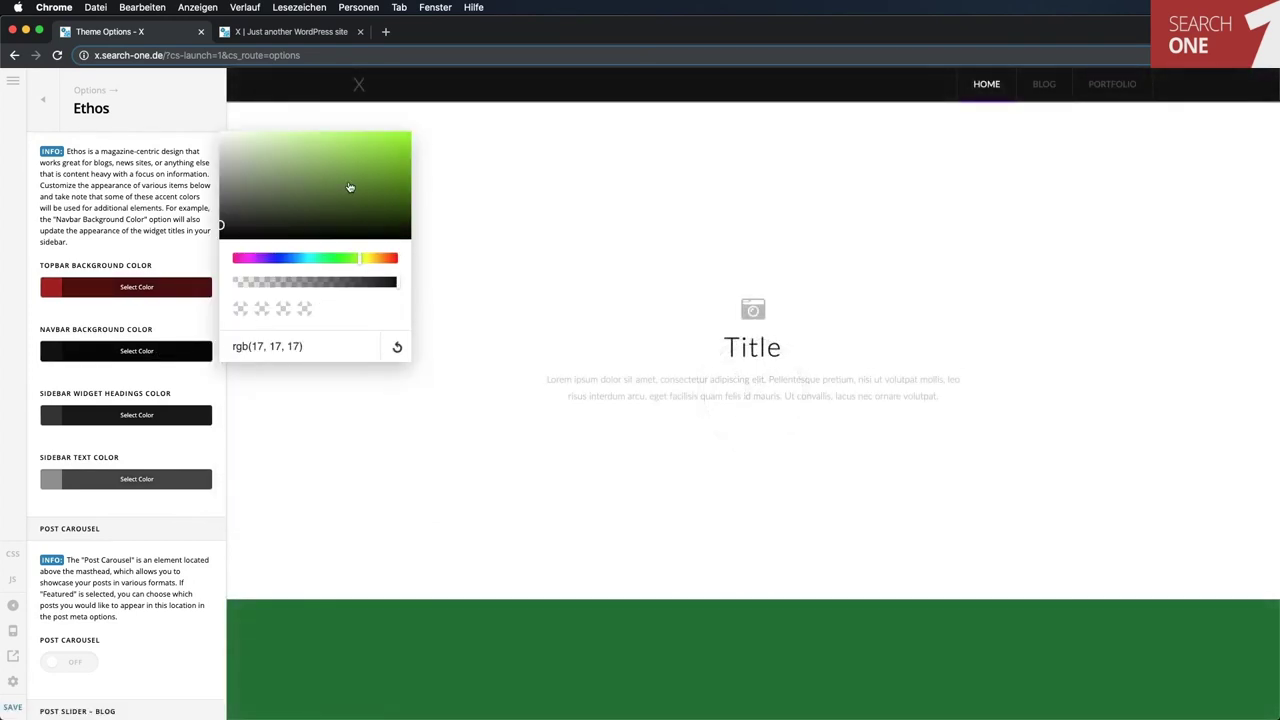
left_click(349, 184)
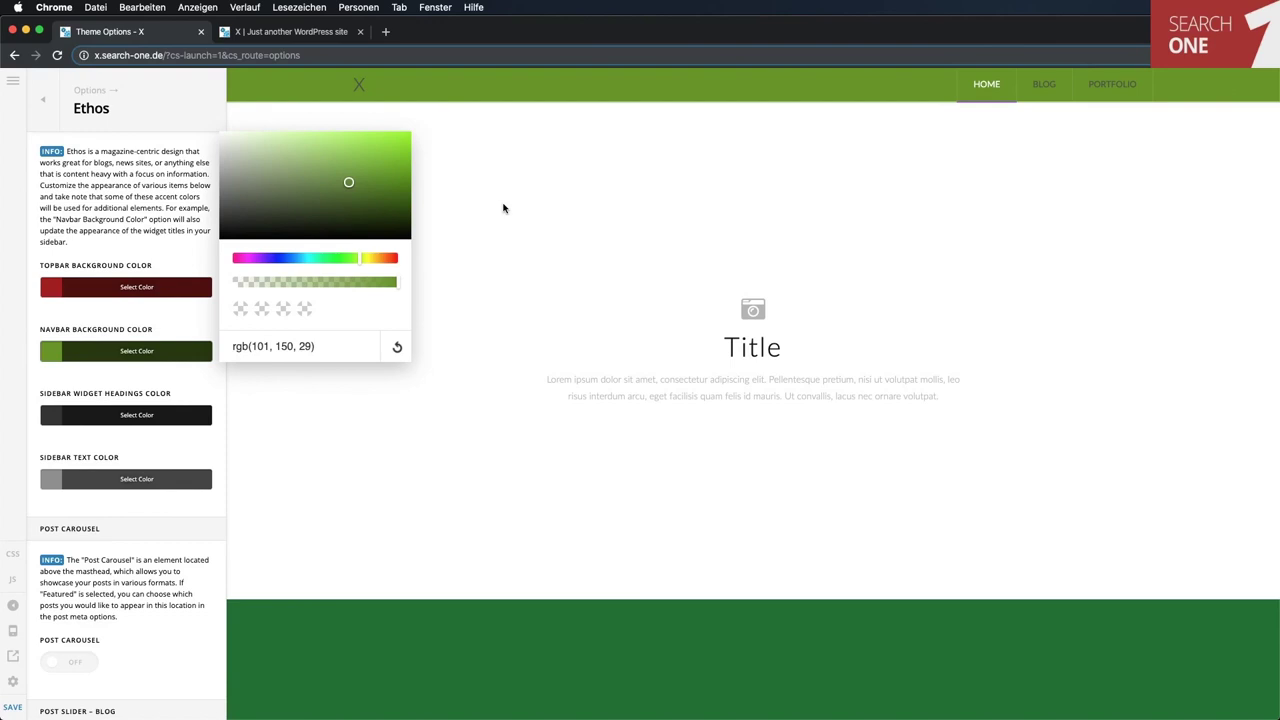
left_click(137, 206)
scroll(140, 204, "down", 10)
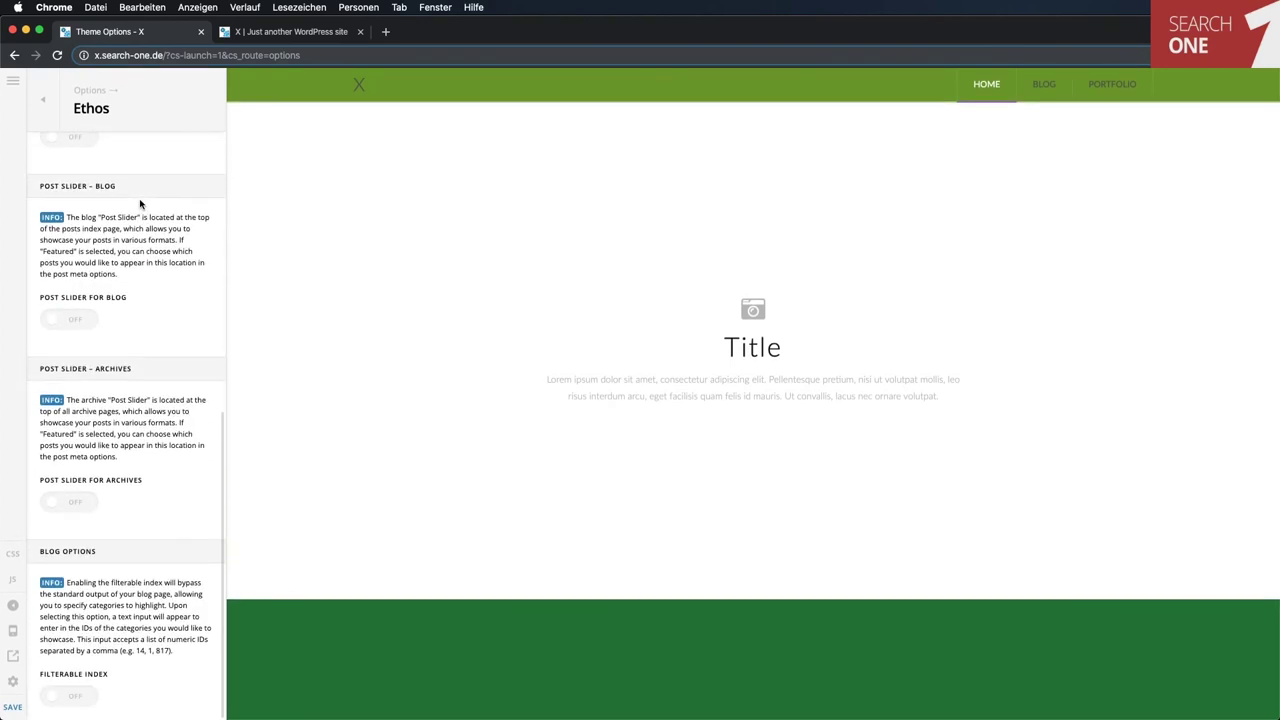
scroll(128, 243, "up", 5)
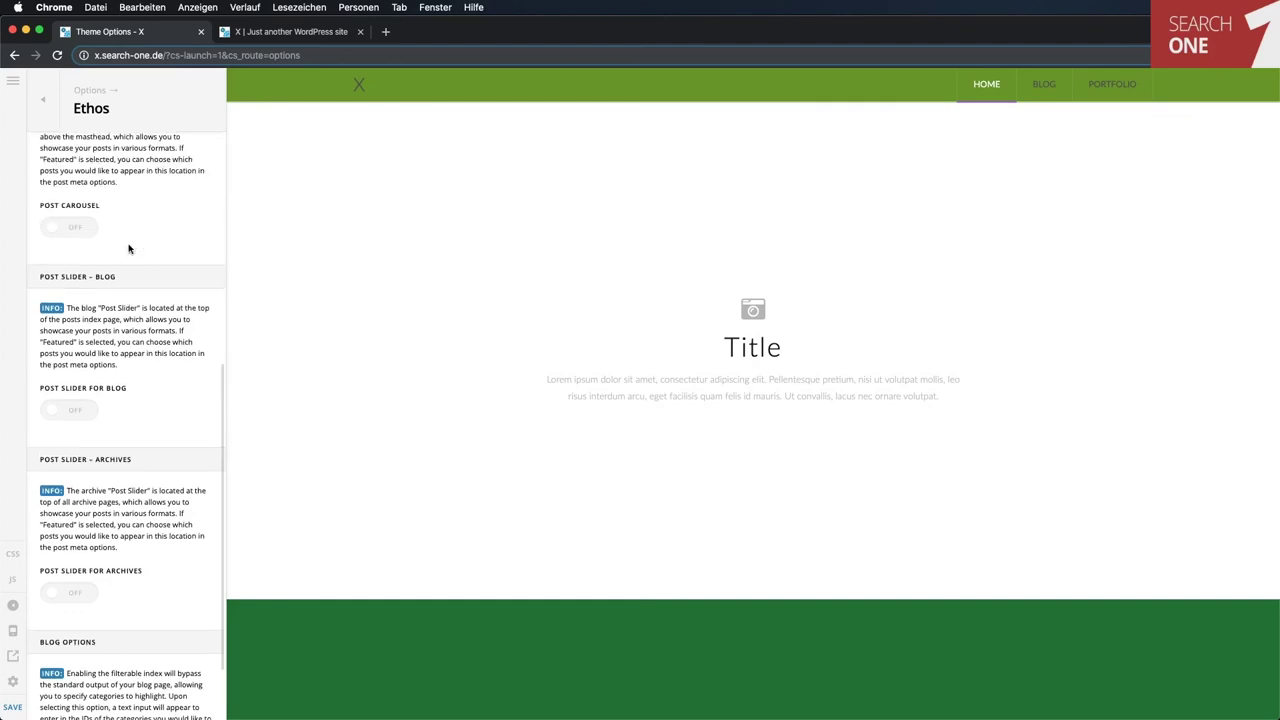
Set the site layout to Boxed in the Layout and Design options and review the background settings.
left_click(43, 99)
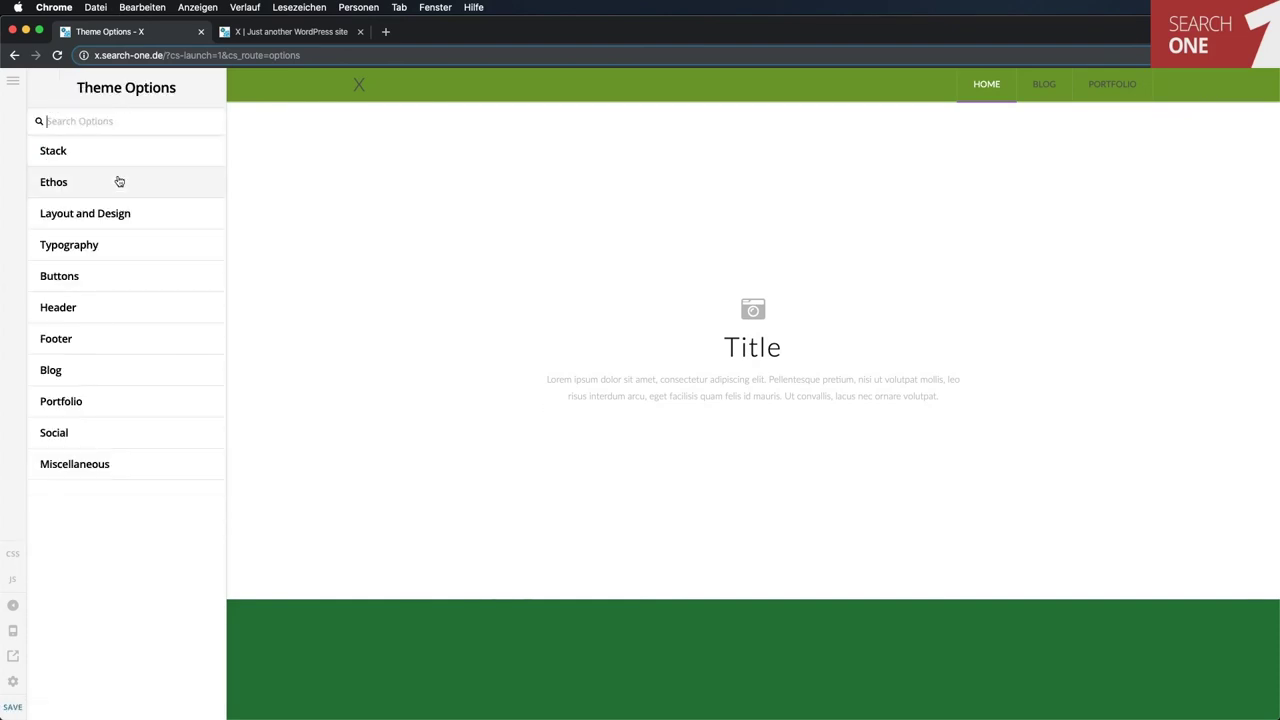
left_click(123, 214)
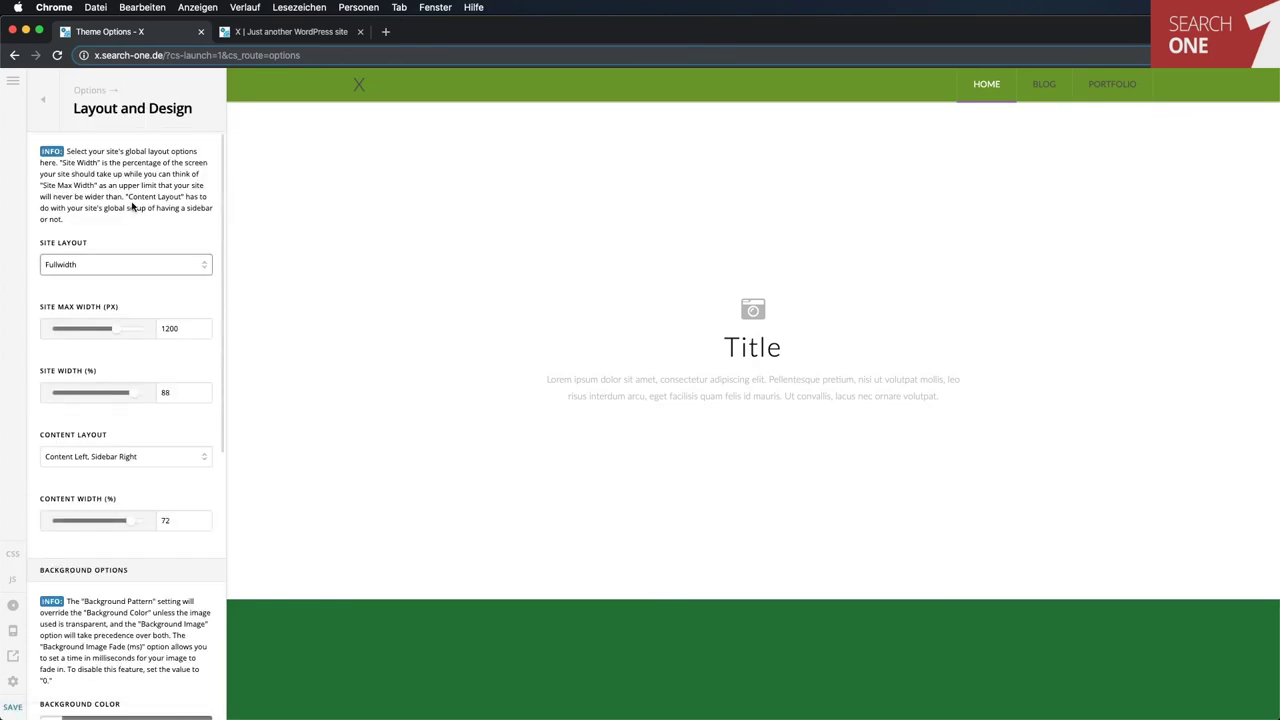
left_click(146, 263)
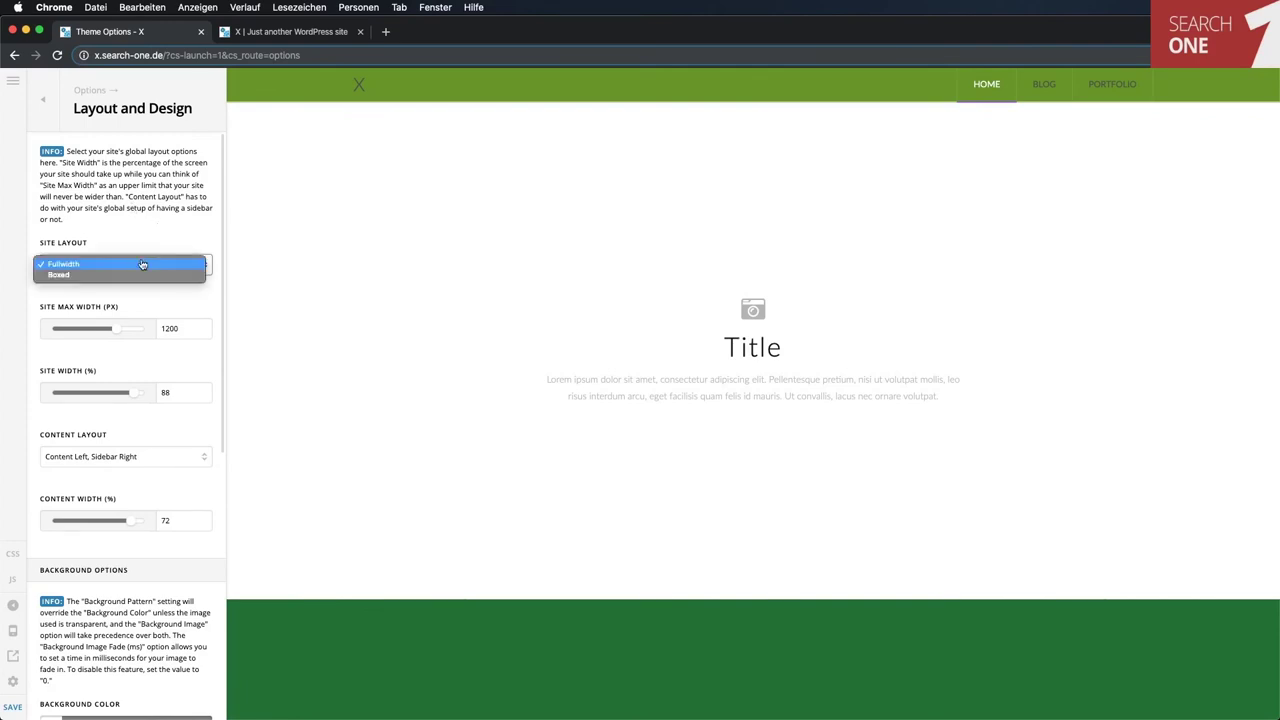
left_click(132, 275)
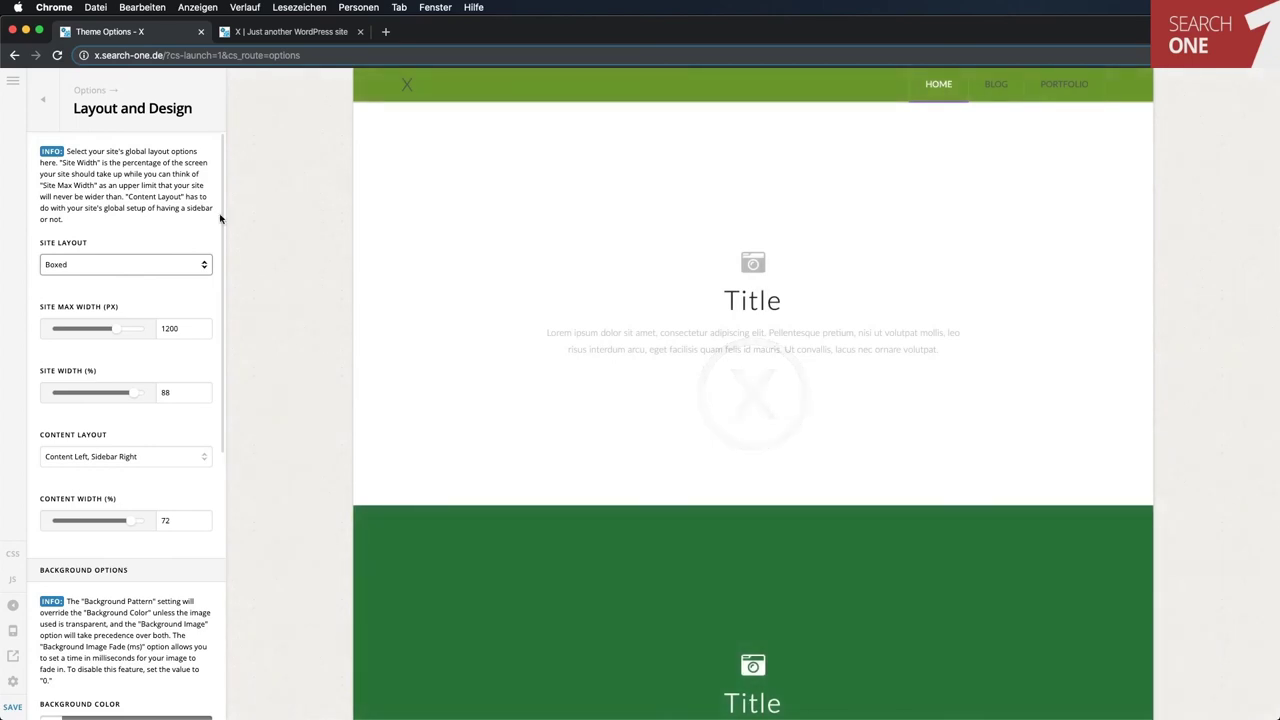
scroll(156, 316, "down", 10)
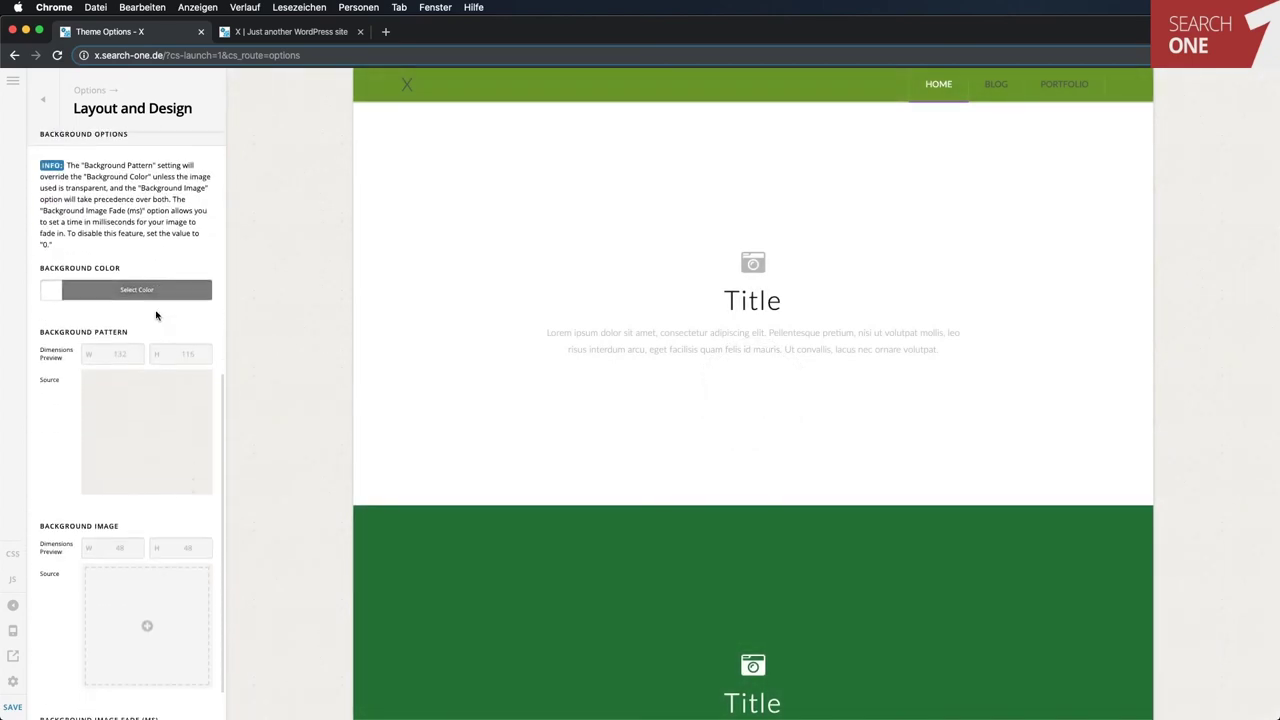
scroll(156, 316, "down", 1)
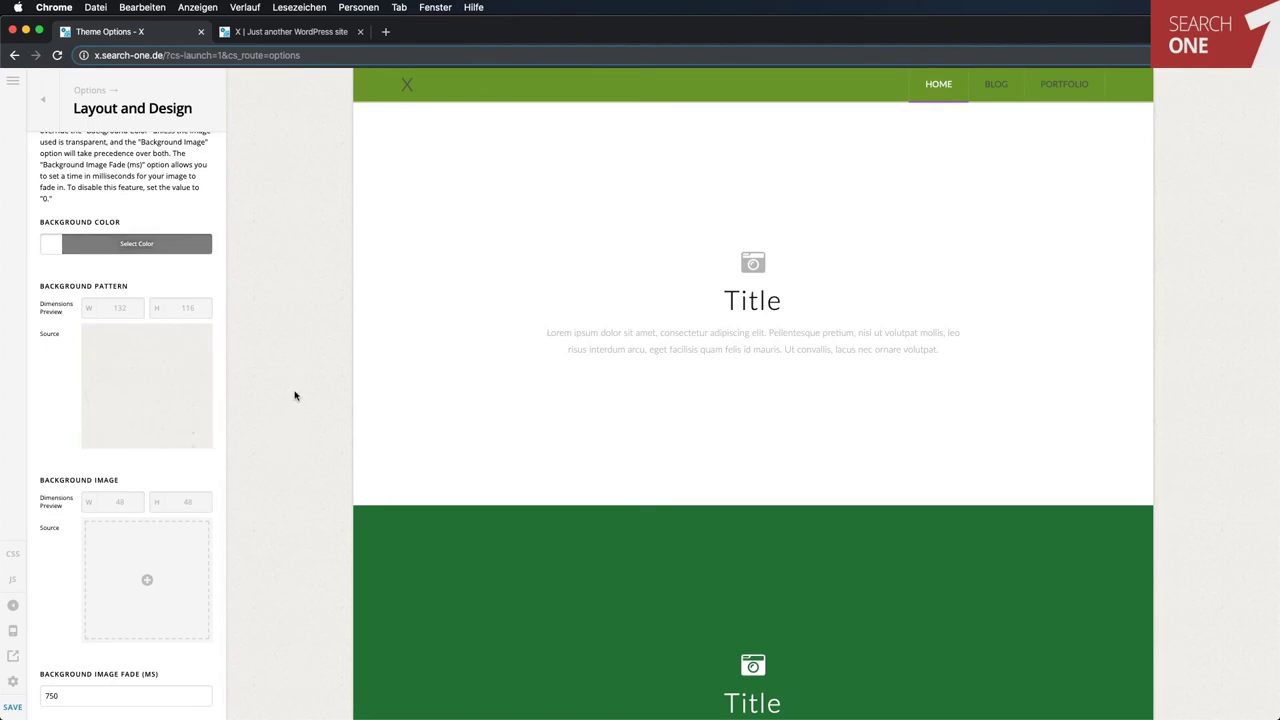
Leave the theme options and return to the X theme's Validation page in the WordPress admin.
left_click(15, 83)
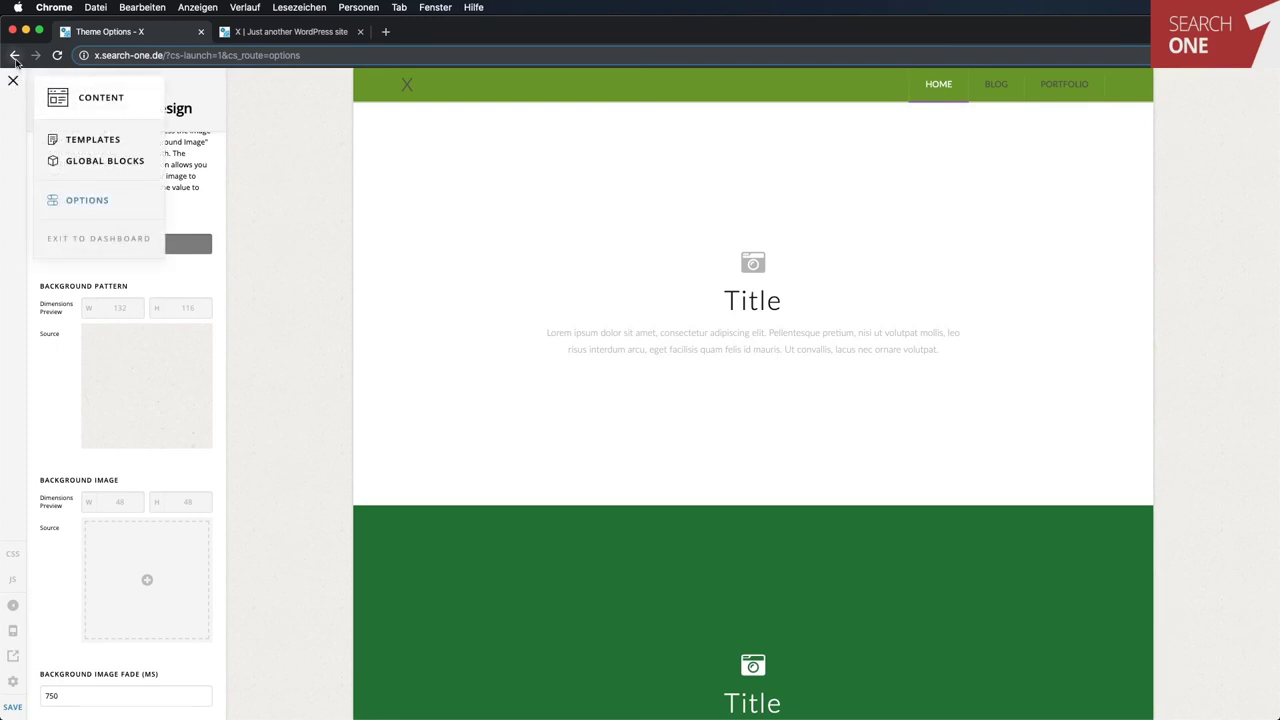
left_click(14, 56)
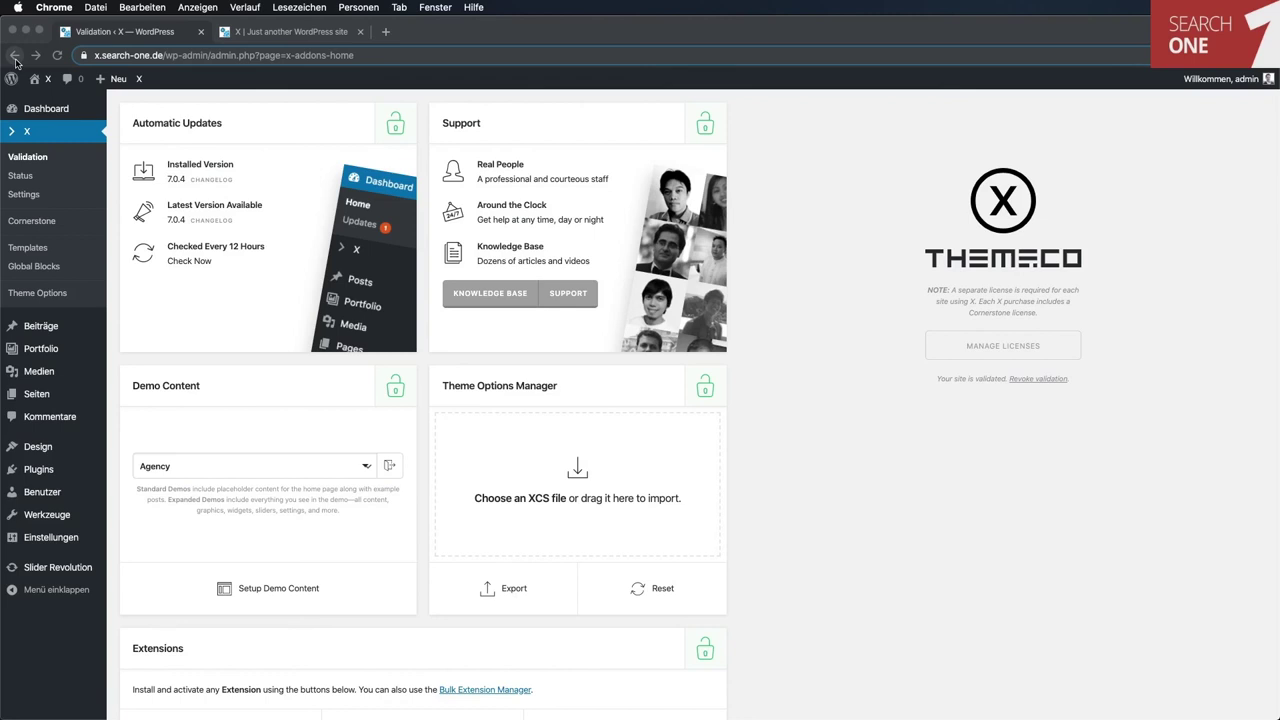
left_click(1051, 560)
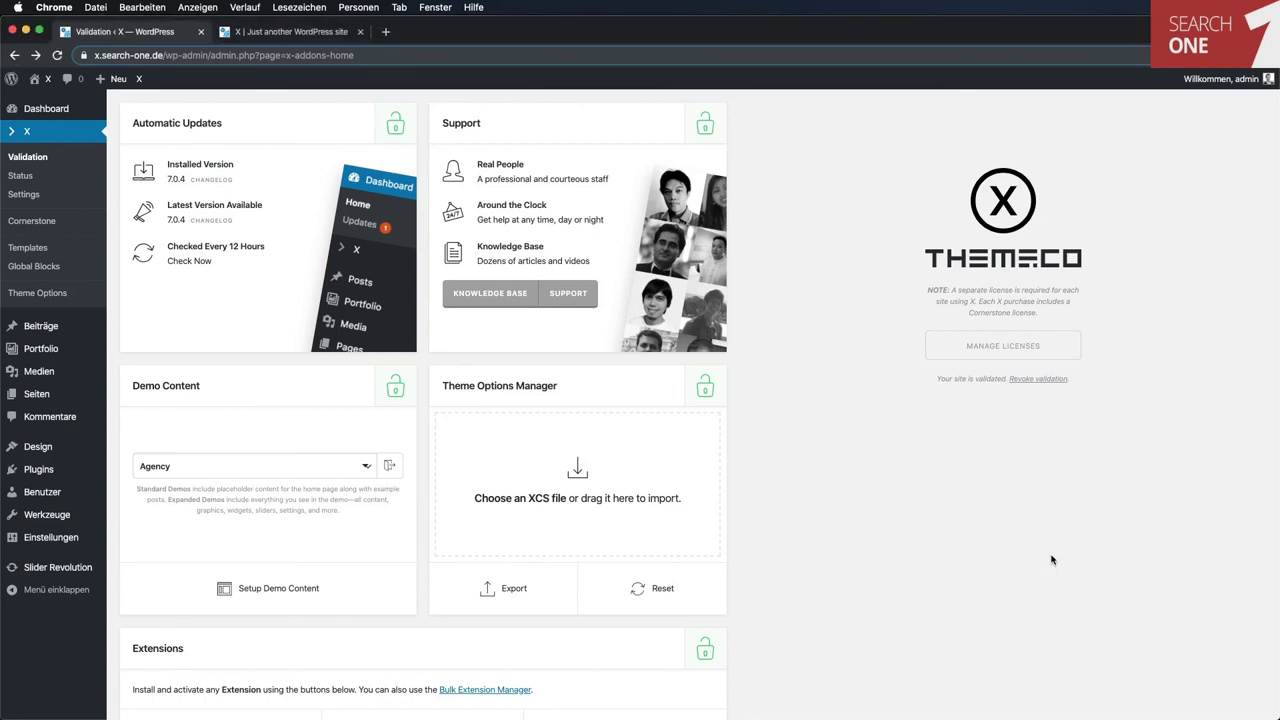